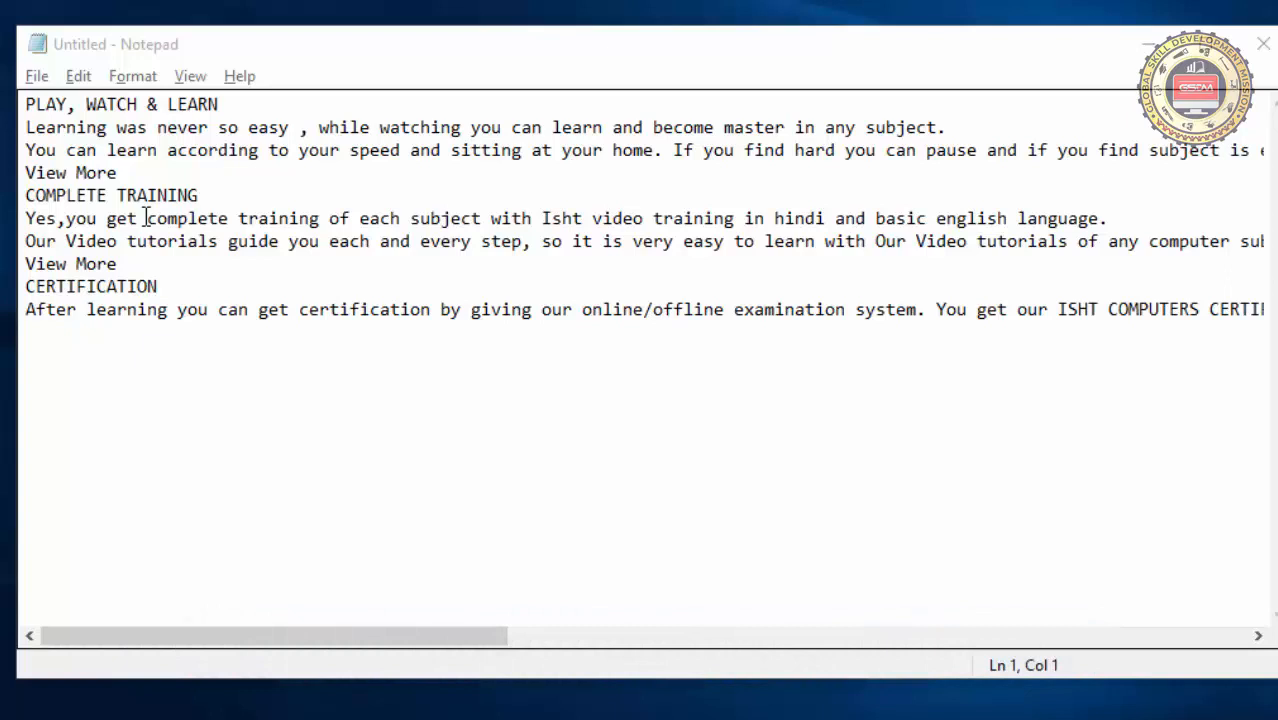
# Examine the unwrapped paragraph under PLAY, WATCH & LEARN through to its end, and return to the start of the lines
pyautogui.click(206, 339)
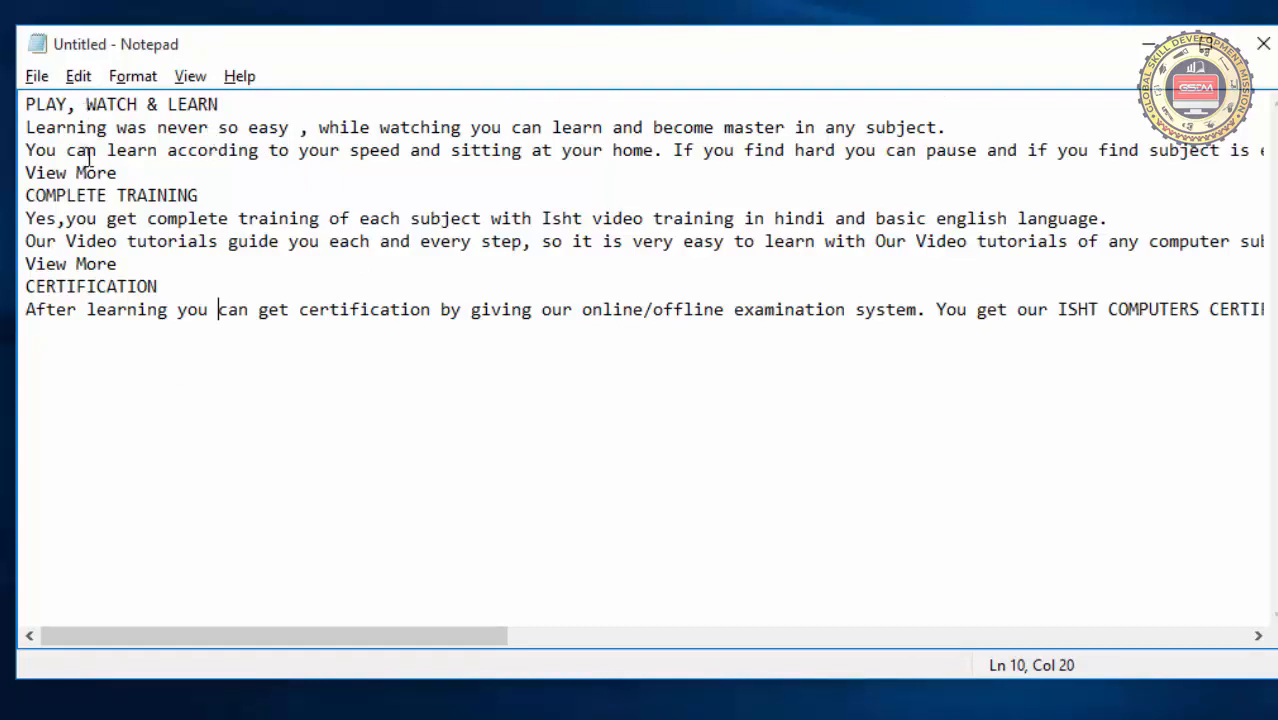
pyautogui.click(948, 150)
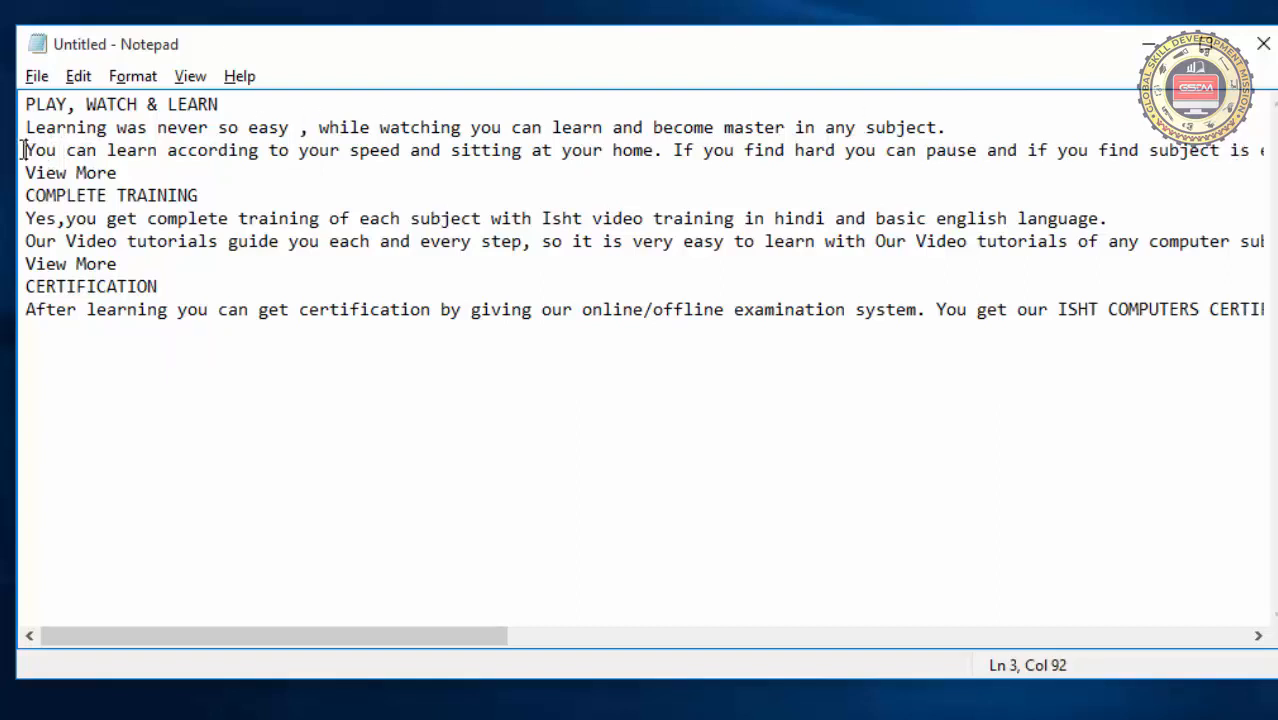
pyautogui.moveTo(24, 150); pyautogui.dragTo(1216, 171)
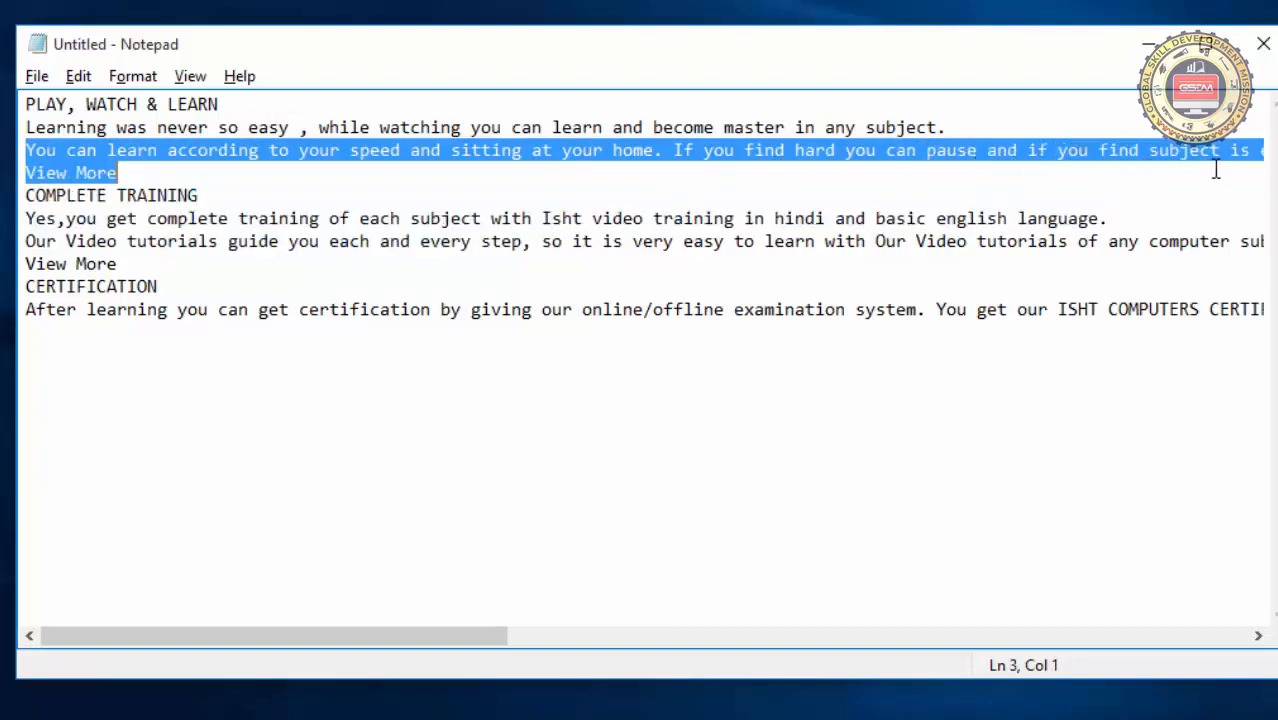
pyautogui.click(1218, 155)
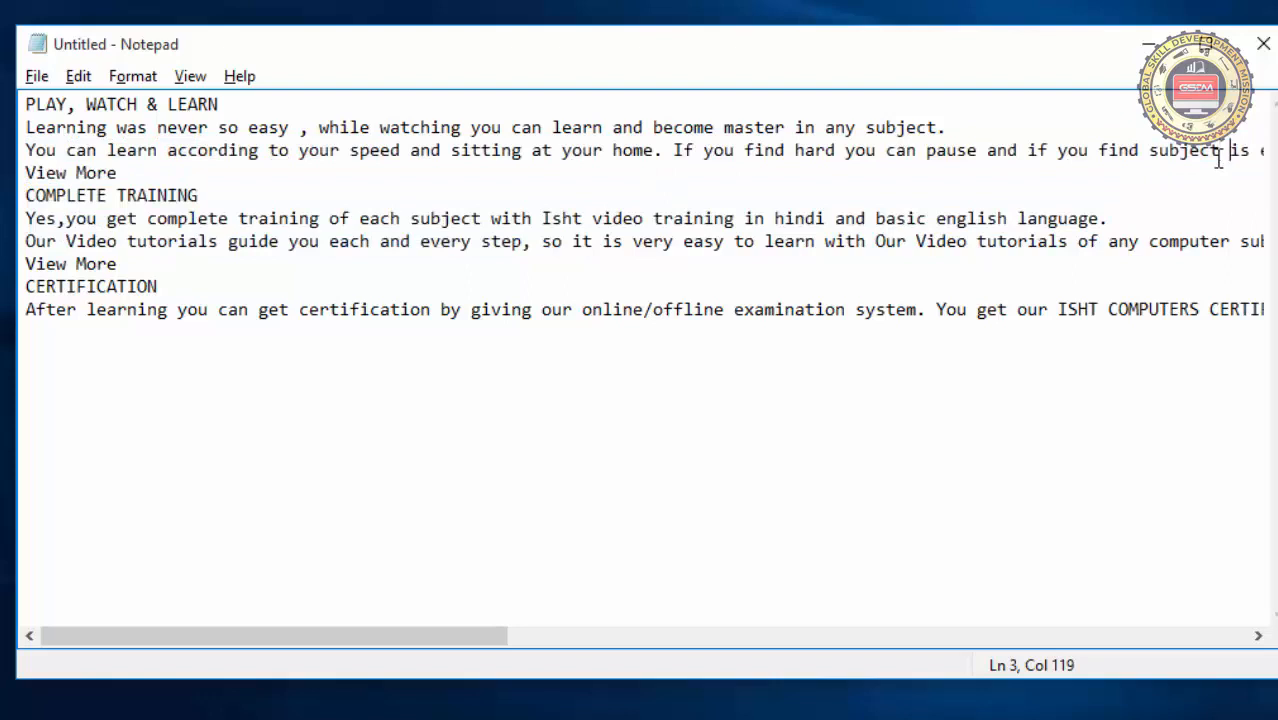
pyautogui.press('Right')
pyautogui.press('Right')
pyautogui.press('Right')
pyautogui.press('Right')
pyautogui.press('Right')
pyautogui.press('Right')
pyautogui.press('Right')
pyautogui.press('Right')
pyautogui.press('Right')
pyautogui.press('Right')
pyautogui.press('Right')
pyautogui.press('Right')
pyautogui.press('Right')
pyautogui.press('Right')
pyautogui.press('Right')
pyautogui.press('Right')
pyautogui.press('Right')
pyautogui.press('Right')
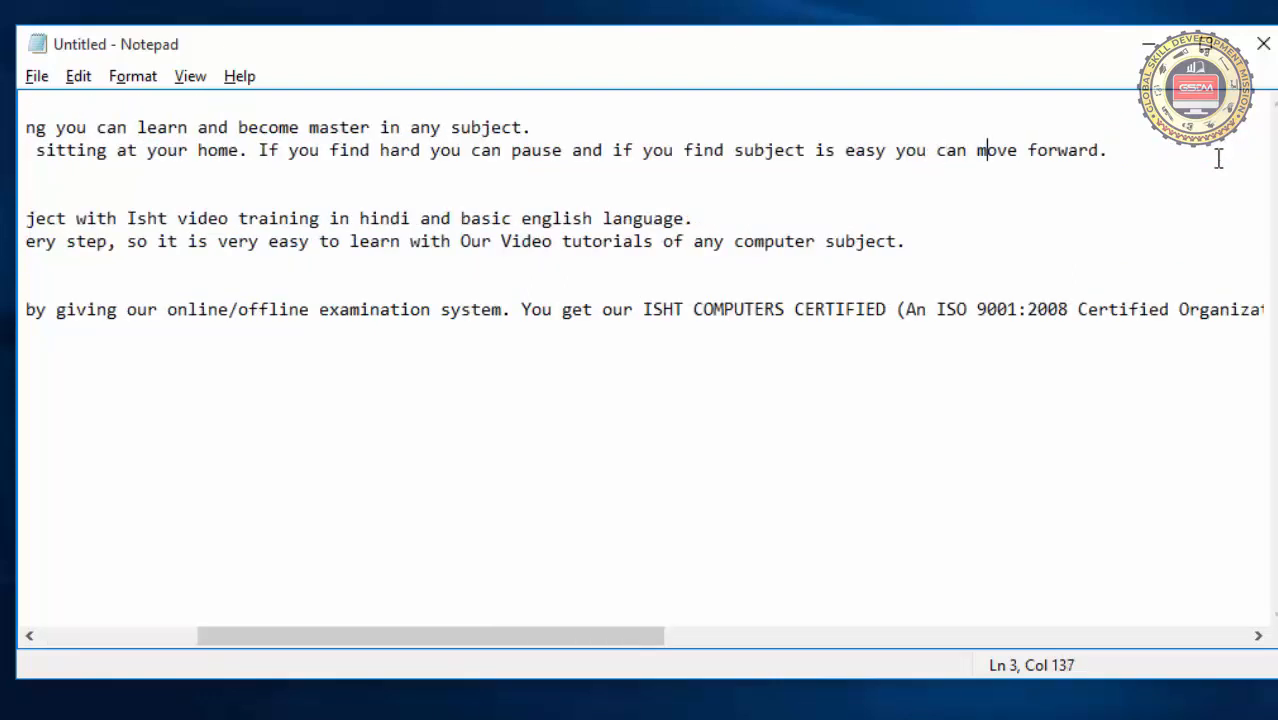
pyautogui.press('Right')
pyautogui.press('Right')
pyautogui.press('Right')
pyautogui.press('Right')
pyautogui.press('Right')
pyautogui.press('Right')
pyautogui.press('Right')
pyautogui.press('Right')
pyautogui.press('Right')
pyautogui.press('Right')
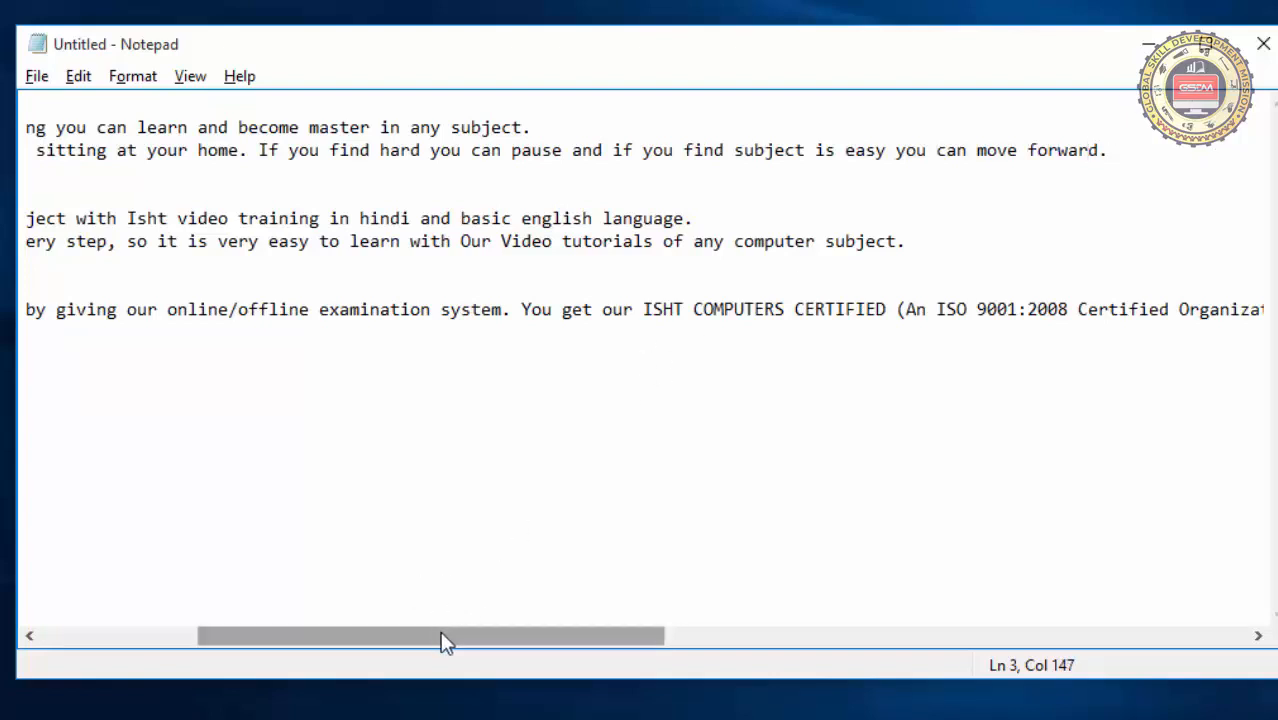
pyautogui.moveTo(441, 633); pyautogui.dragTo(208, 642)
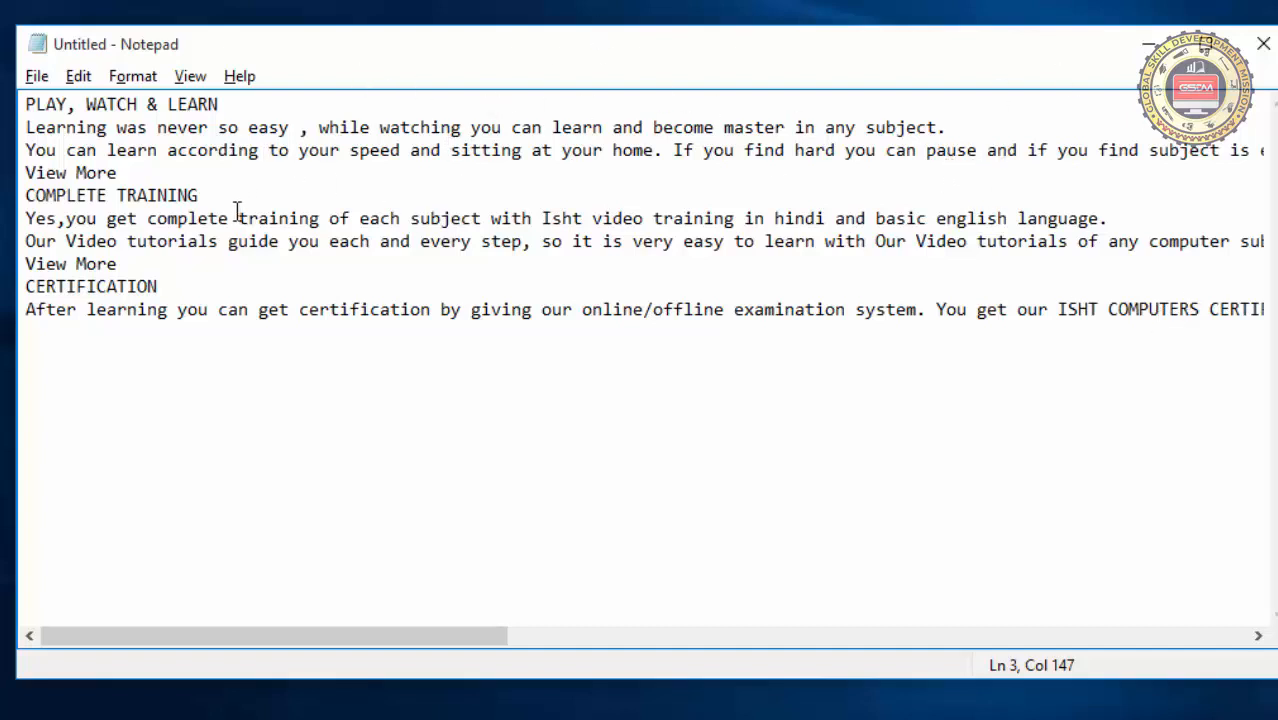
# Turn on Word Wrap and resize the window narrower and wider again to check how the text reflows
pyautogui.click(137, 78)
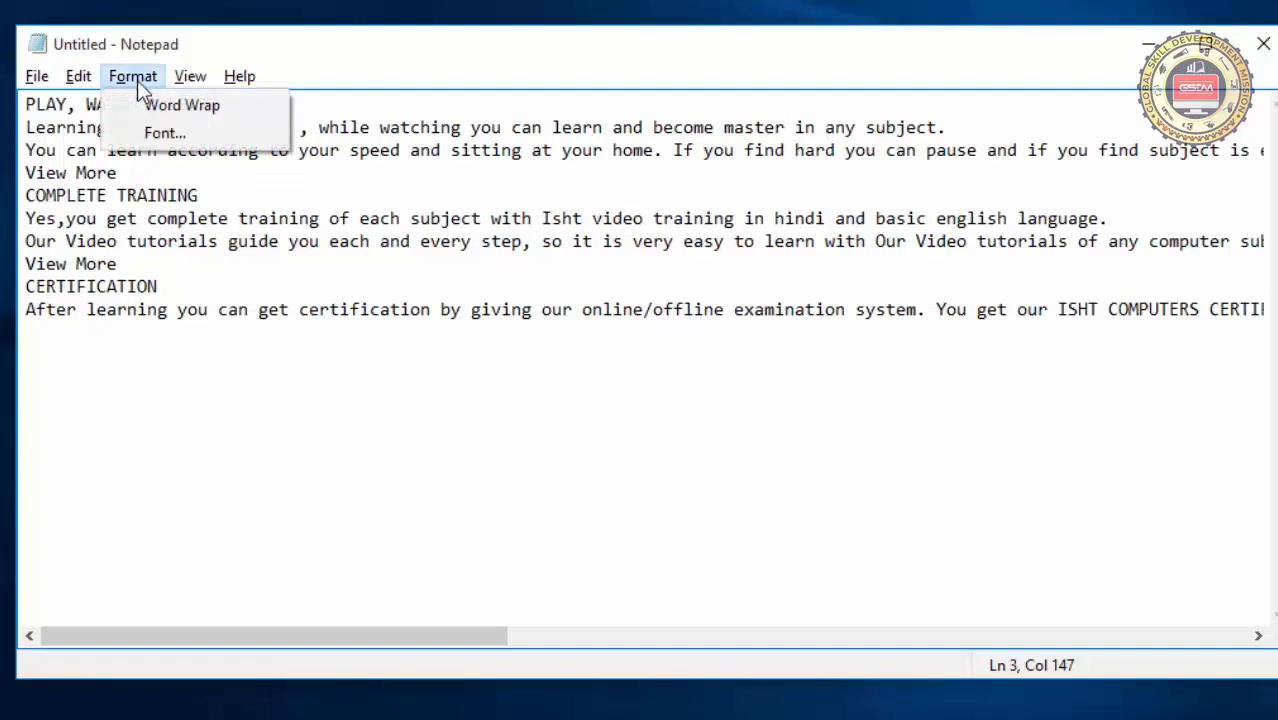
pyautogui.click(217, 105)
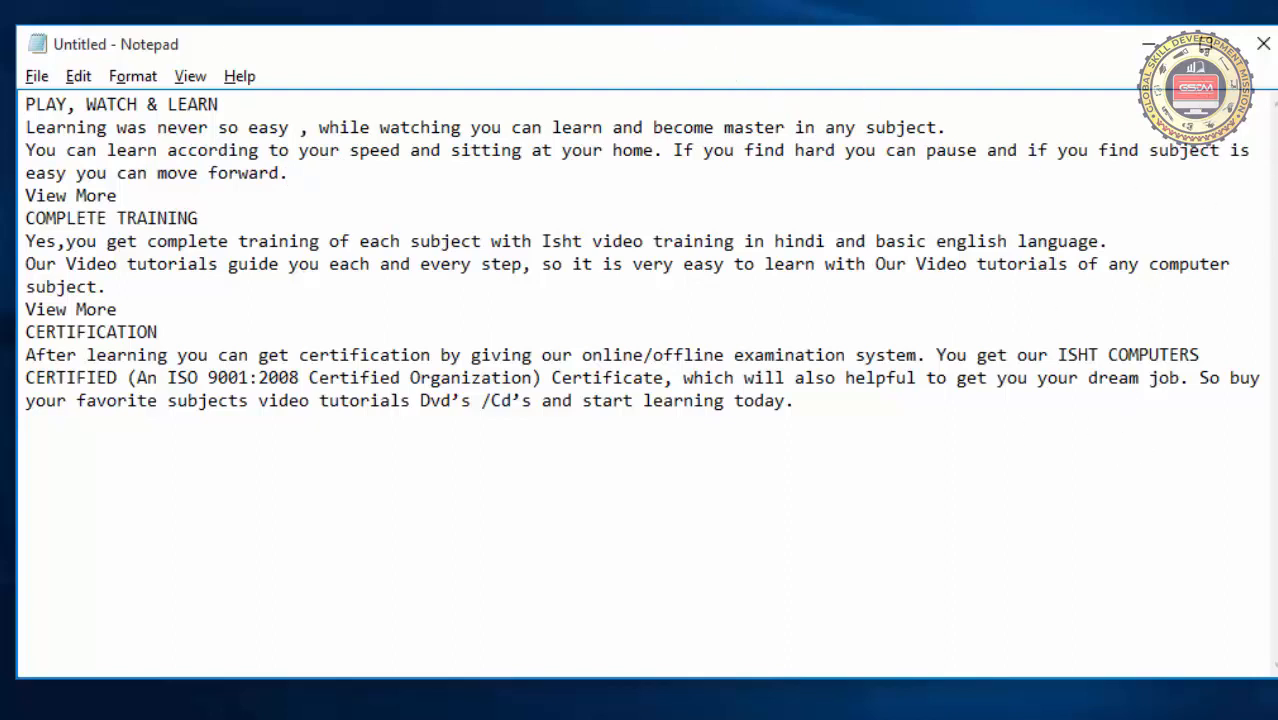
pyautogui.moveTo(1275, 197); pyautogui.dragTo(847, 205)
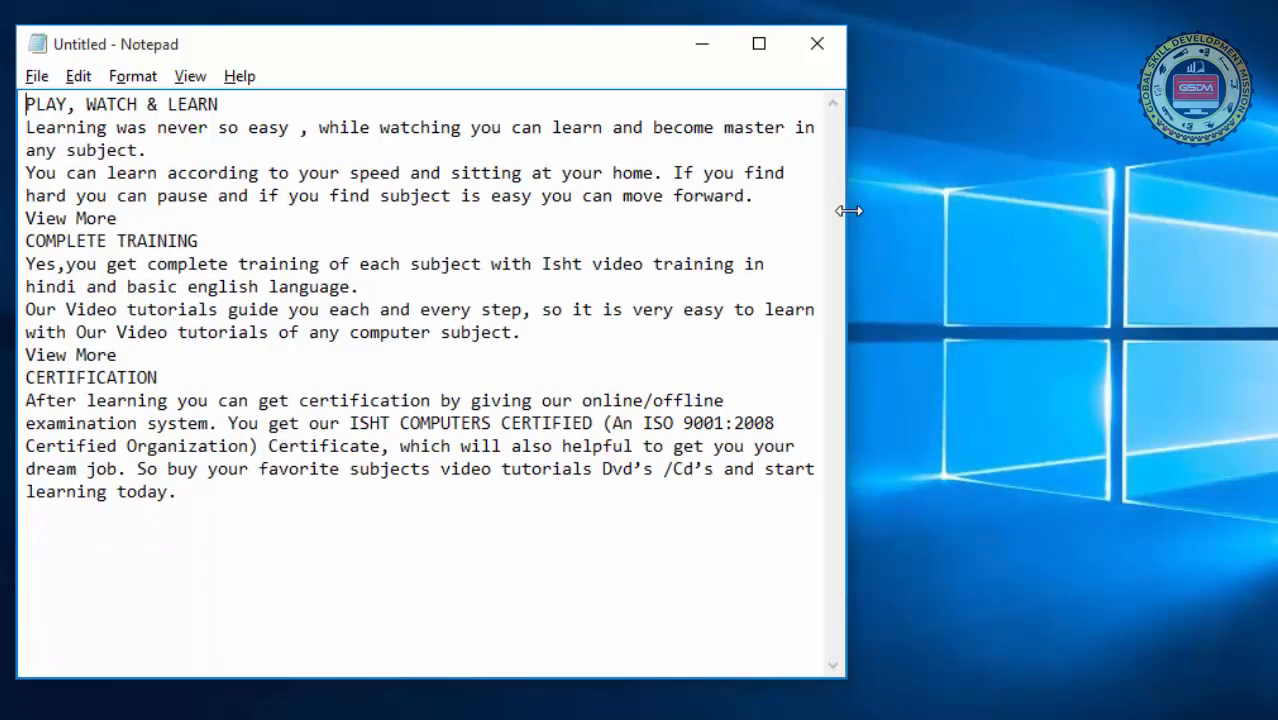
pyautogui.moveTo(849, 210); pyautogui.dragTo(1226, 197)
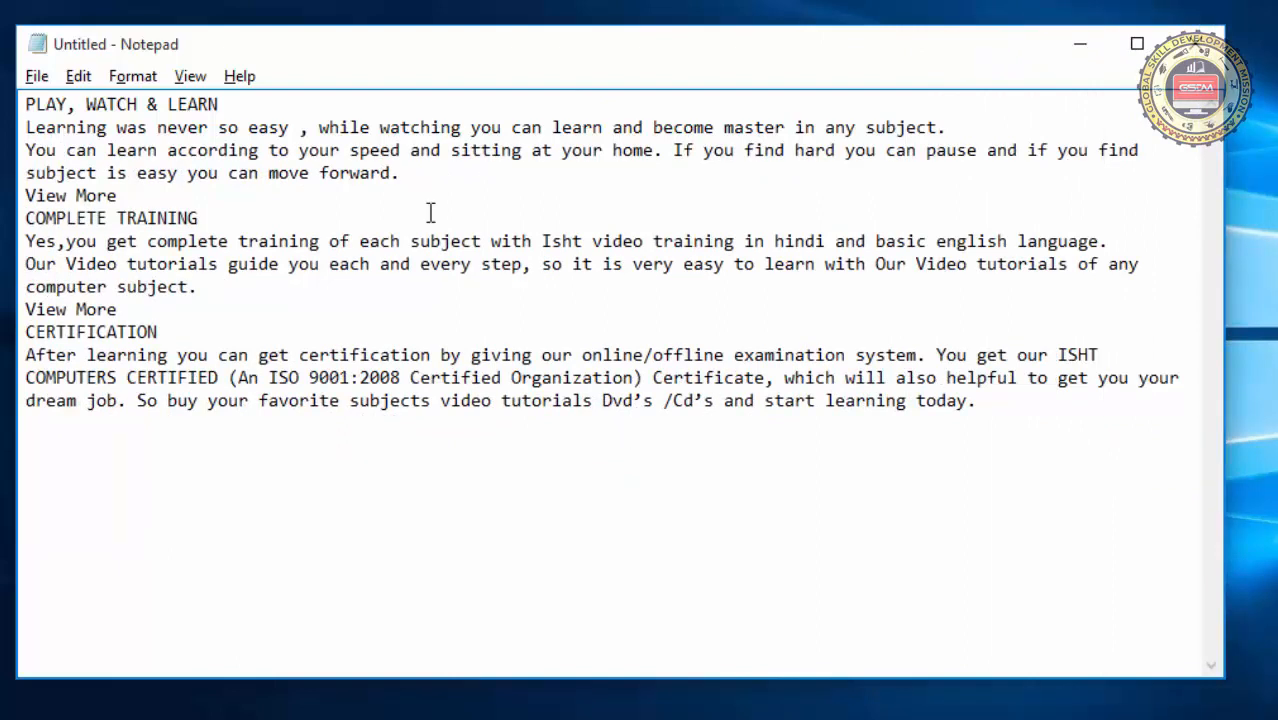
# Turn off Word Wrap for the document
pyautogui.click(133, 77)
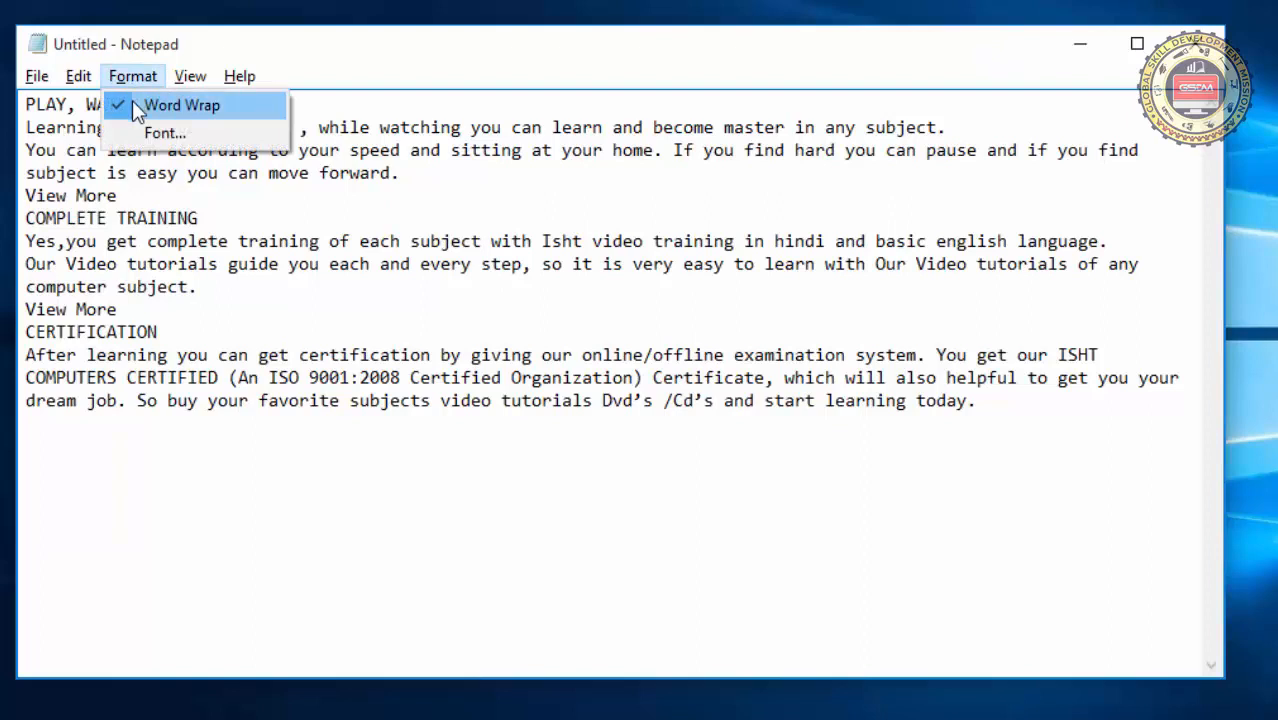
pyautogui.click(132, 104)
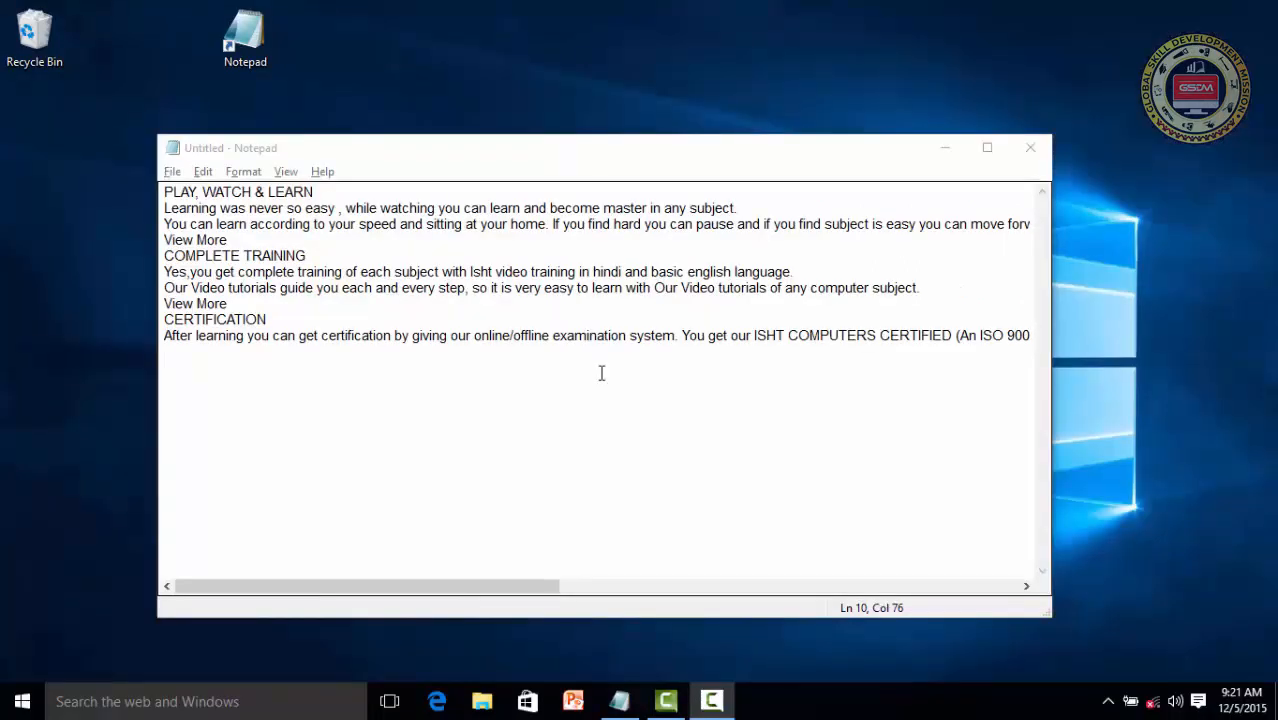
# Maximize the window containing the untitled text document
pyautogui.click(168, 134)
pyautogui.click(243, 171)
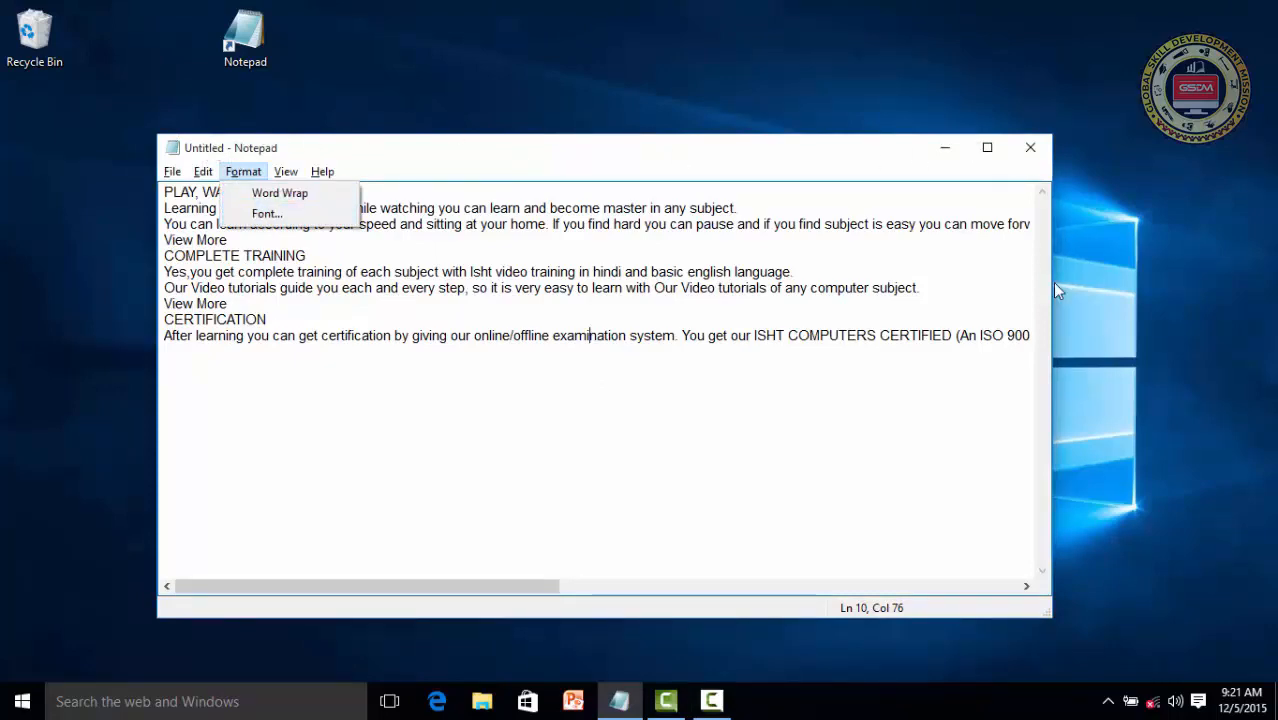
pyautogui.click(988, 155)
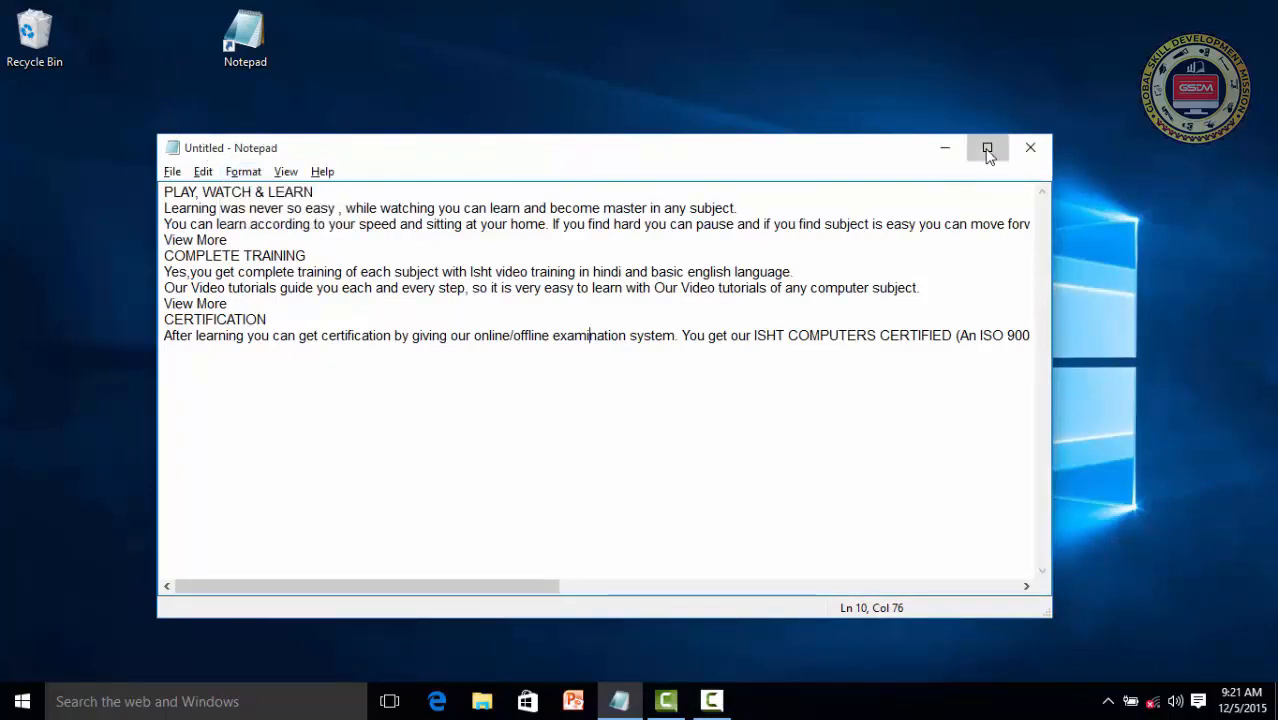
pyautogui.click(987, 150)
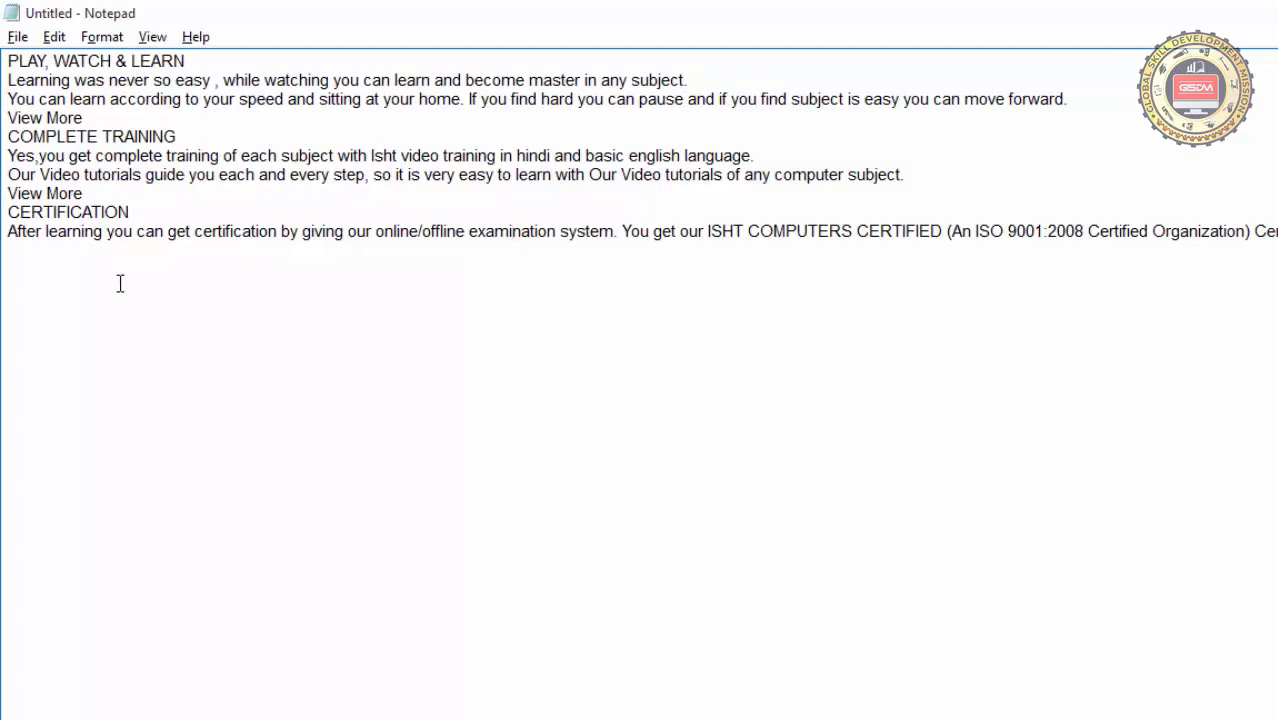
# Change the document font to Arial Rounded MT in Bold style, trying Arial Unicode MS and Baskerville Old Face first
pyautogui.click(102, 37)
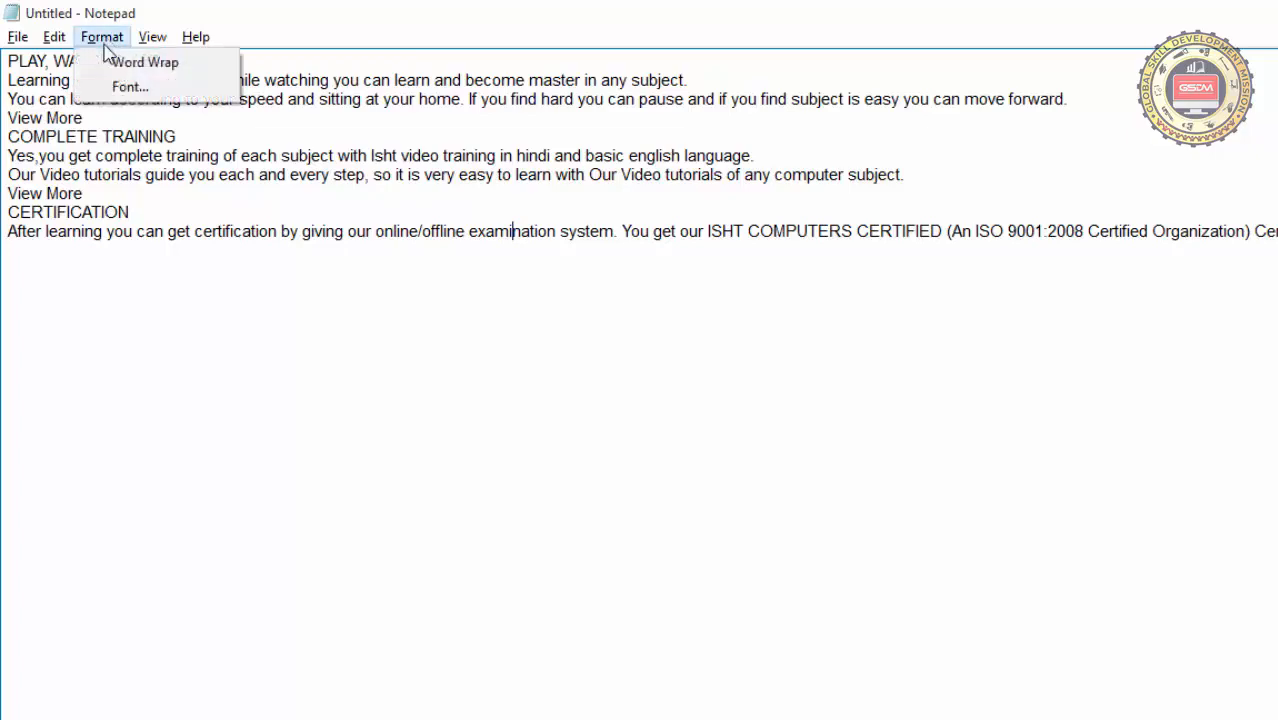
pyautogui.click(110, 90)
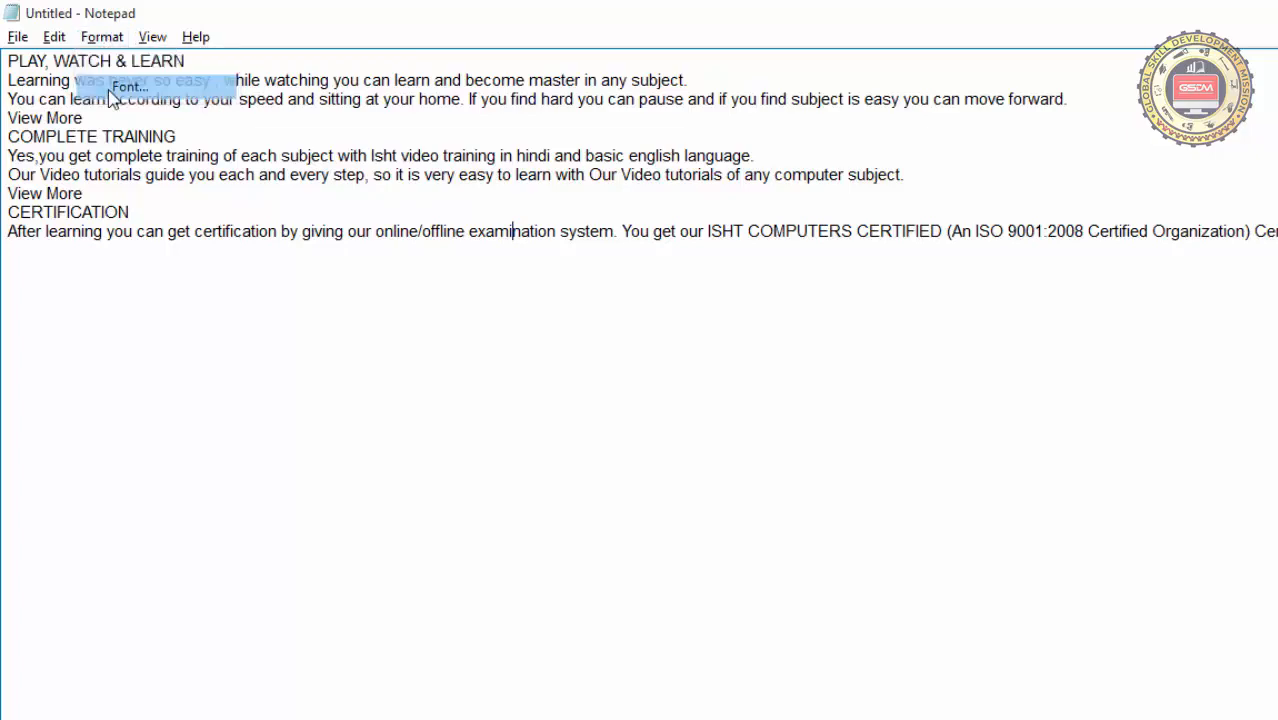
pyautogui.moveTo(296, 182); pyautogui.dragTo(905, 132)
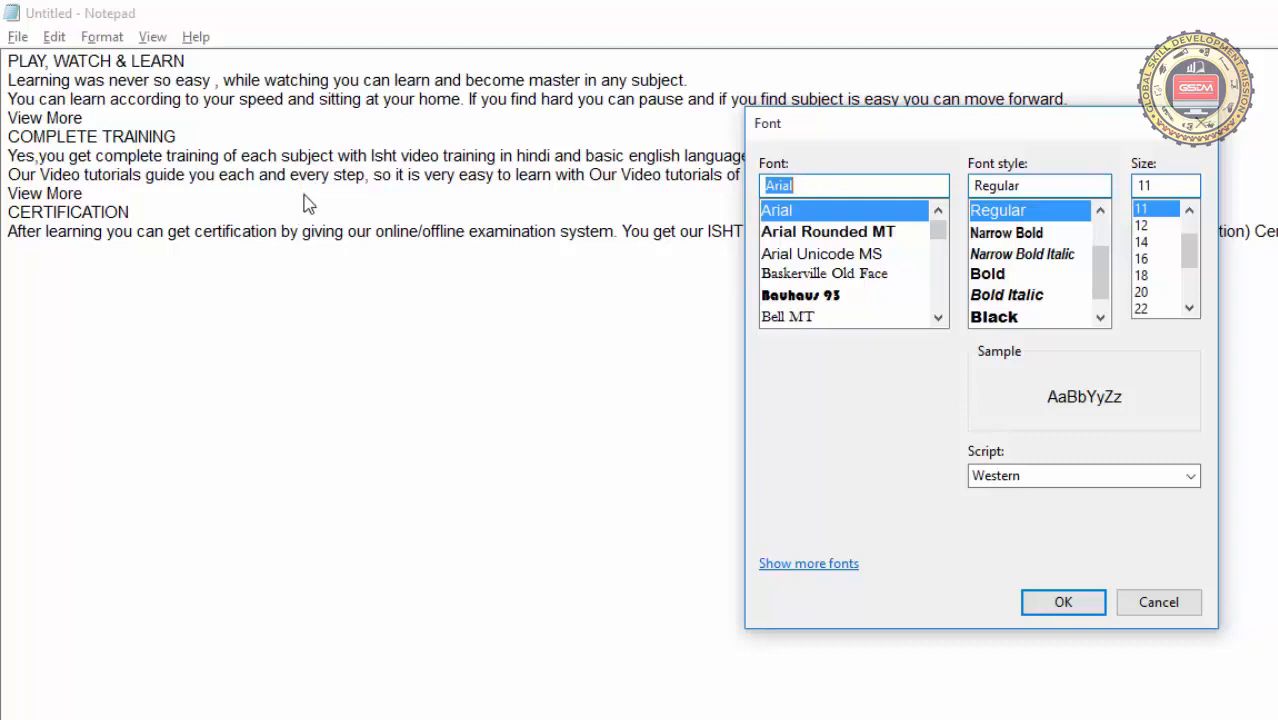
pyautogui.click(830, 231)
pyautogui.click(833, 253)
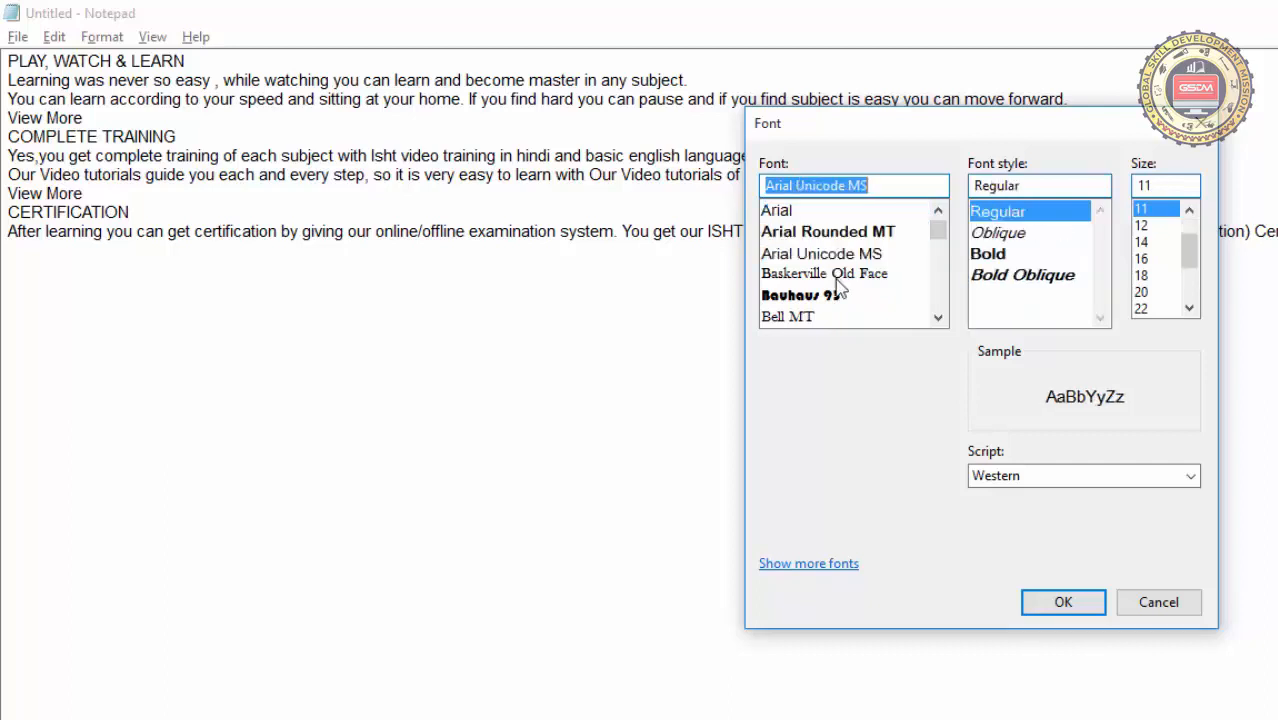
pyautogui.click(836, 273)
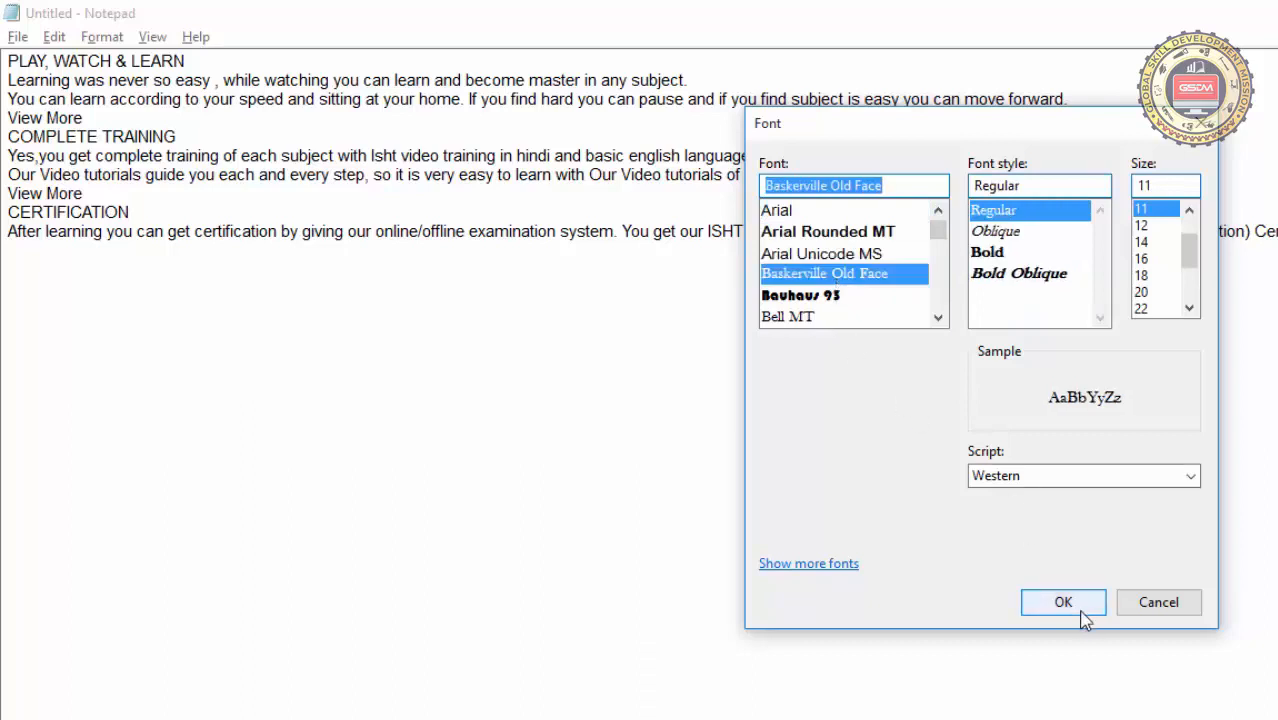
pyautogui.click(830, 233)
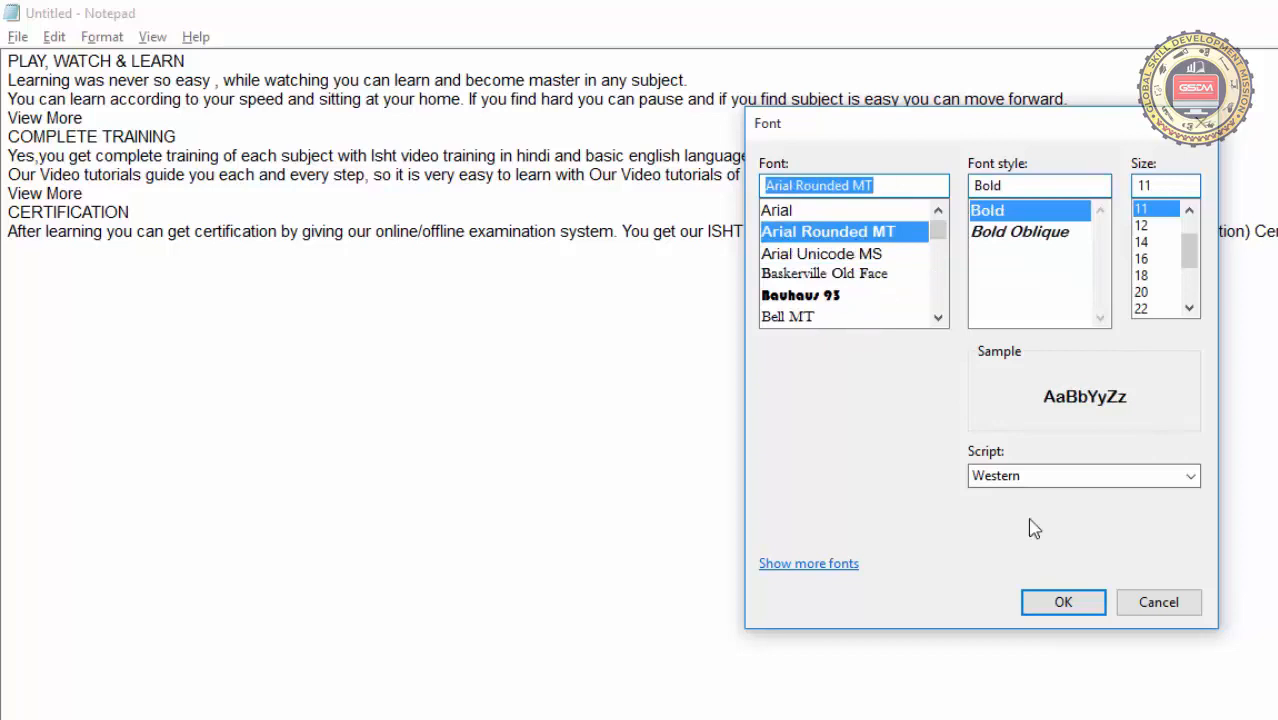
pyautogui.click(1066, 604)
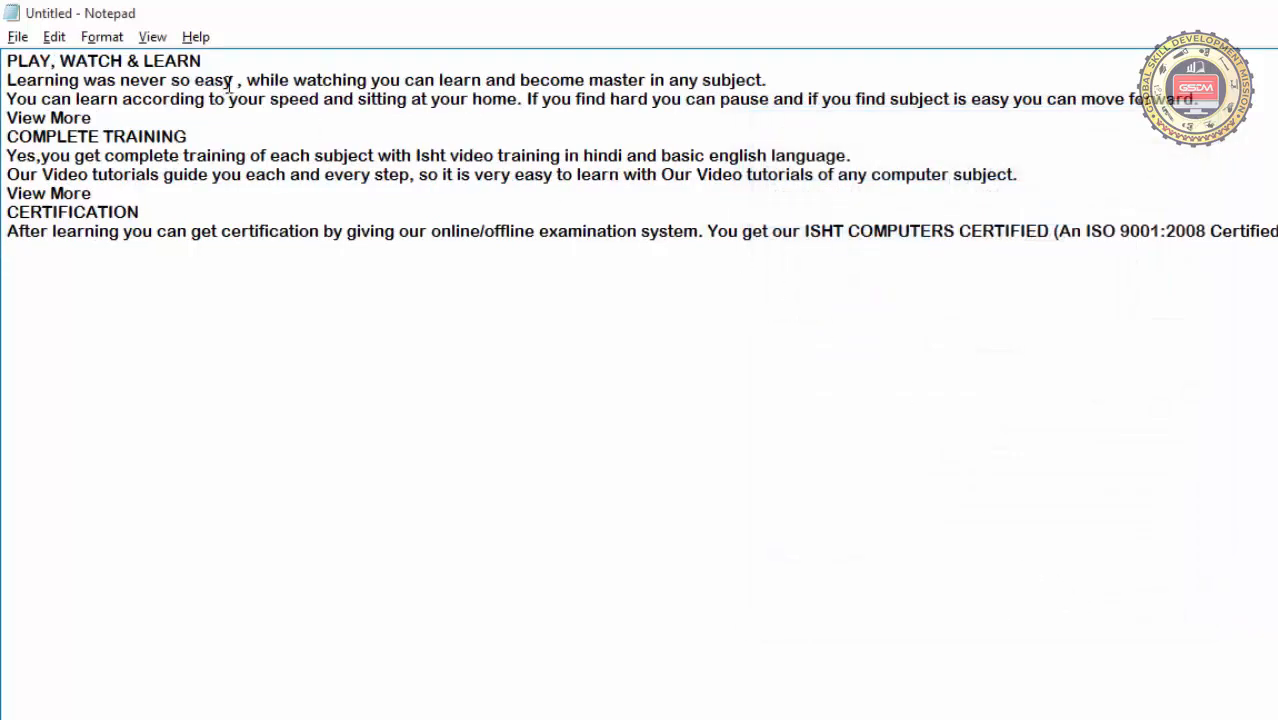
# Change the document font to Arial with the Narrow style
pyautogui.click(101, 37)
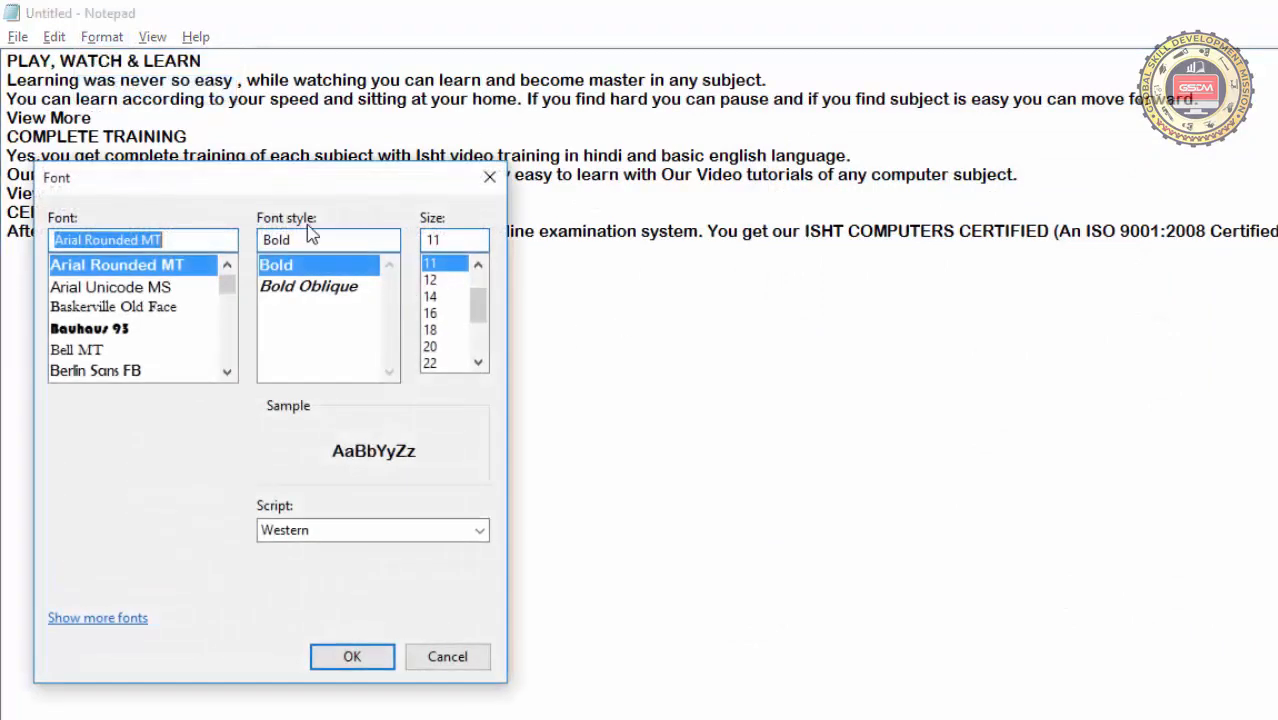
pyautogui.moveTo(252, 185); pyautogui.dragTo(920, 178)
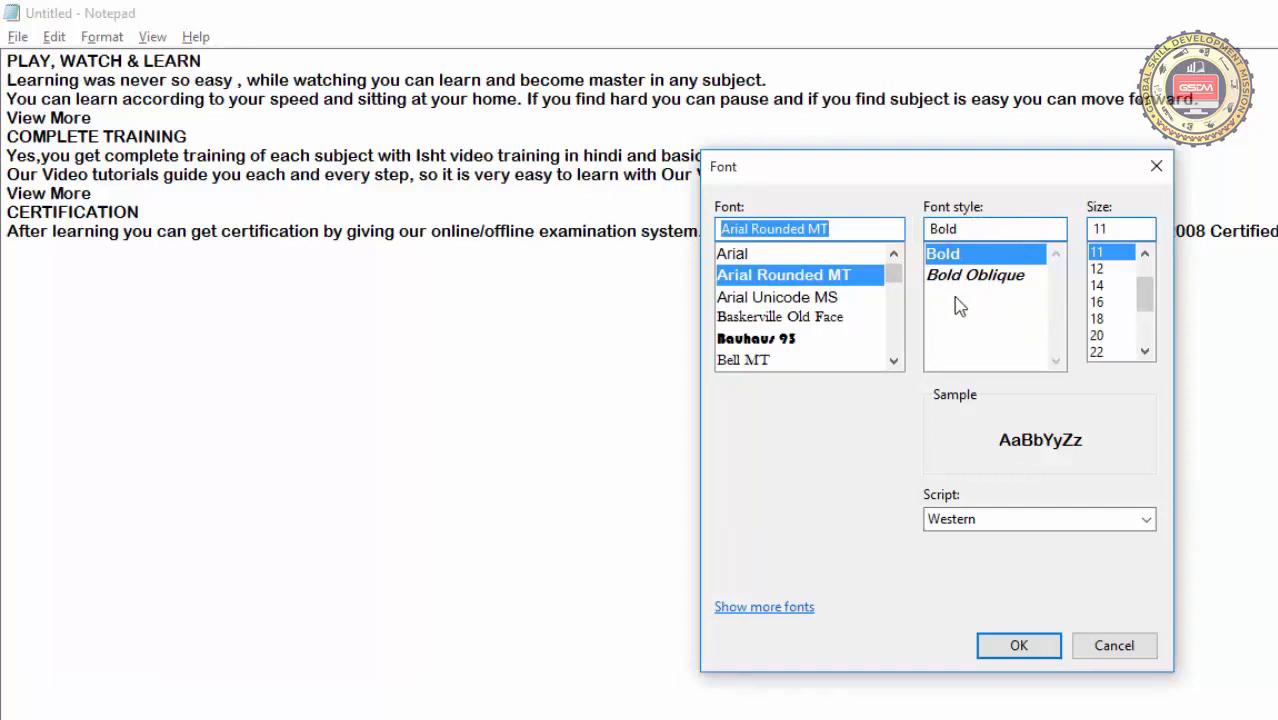
pyautogui.click(750, 260)
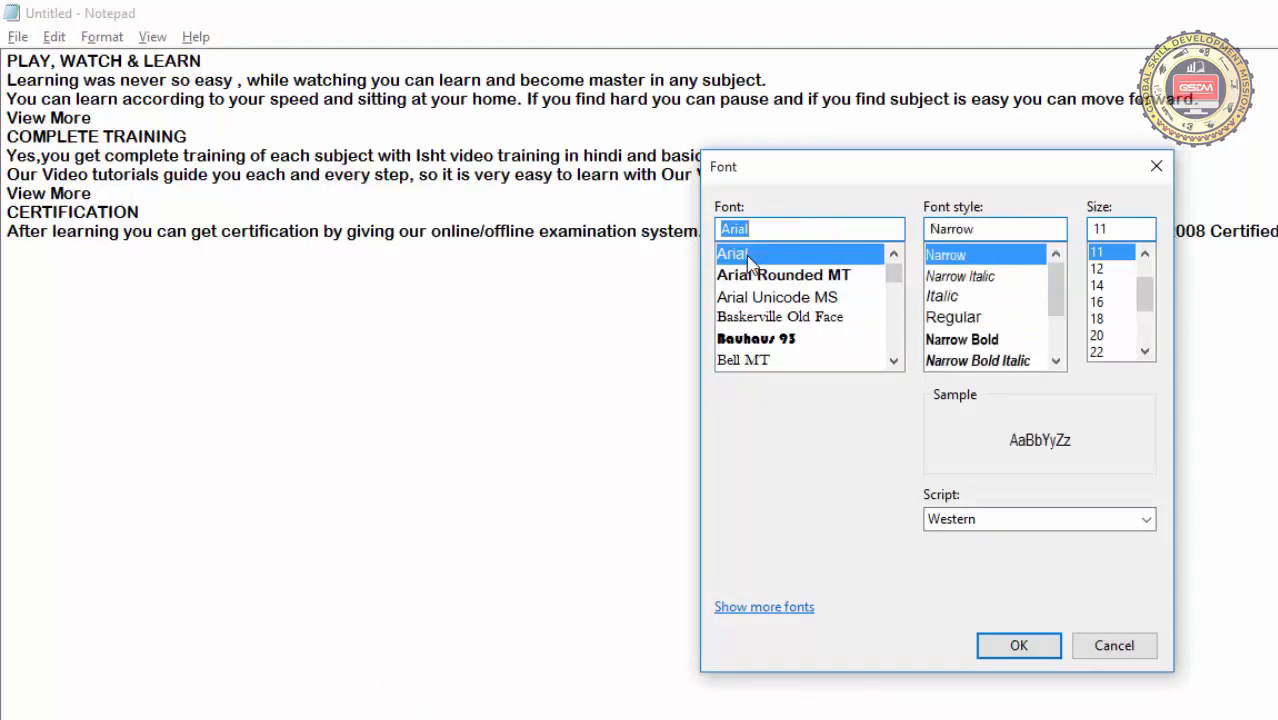
pyautogui.click(988, 648)
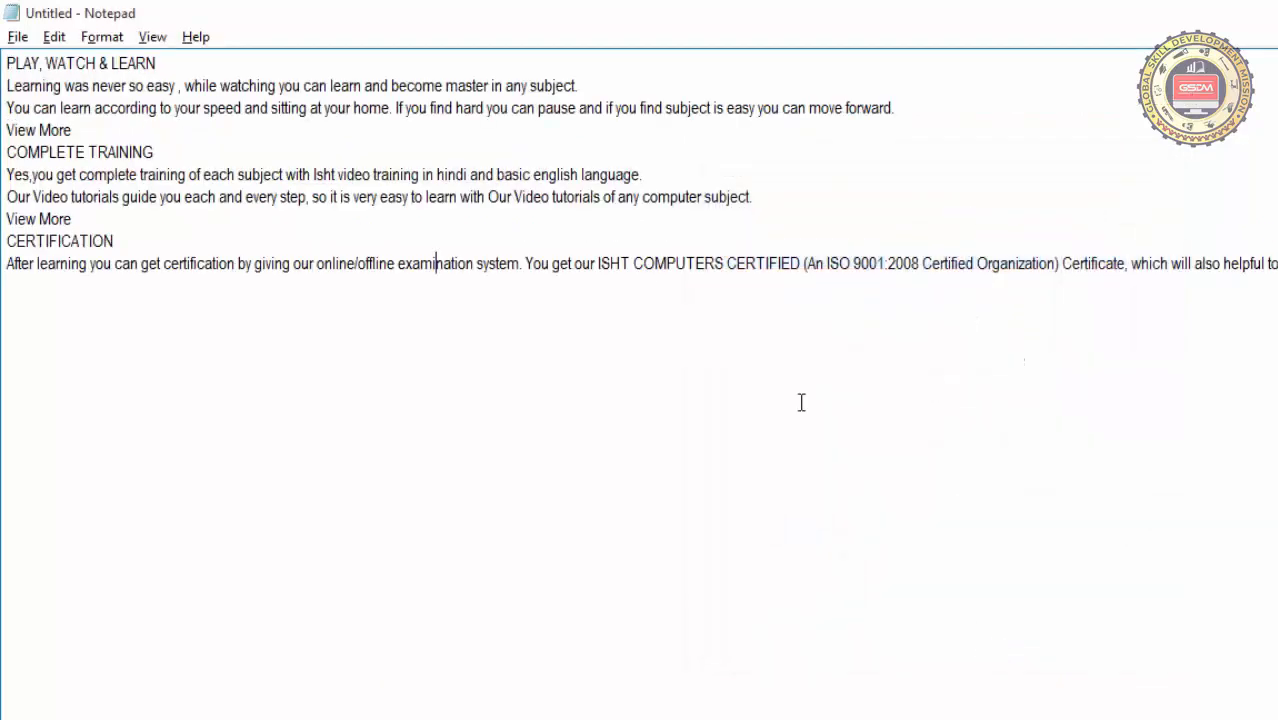
# Set the font style of the document's Arial text to Bold Italic
pyautogui.click(102, 37)
pyautogui.click(130, 90)
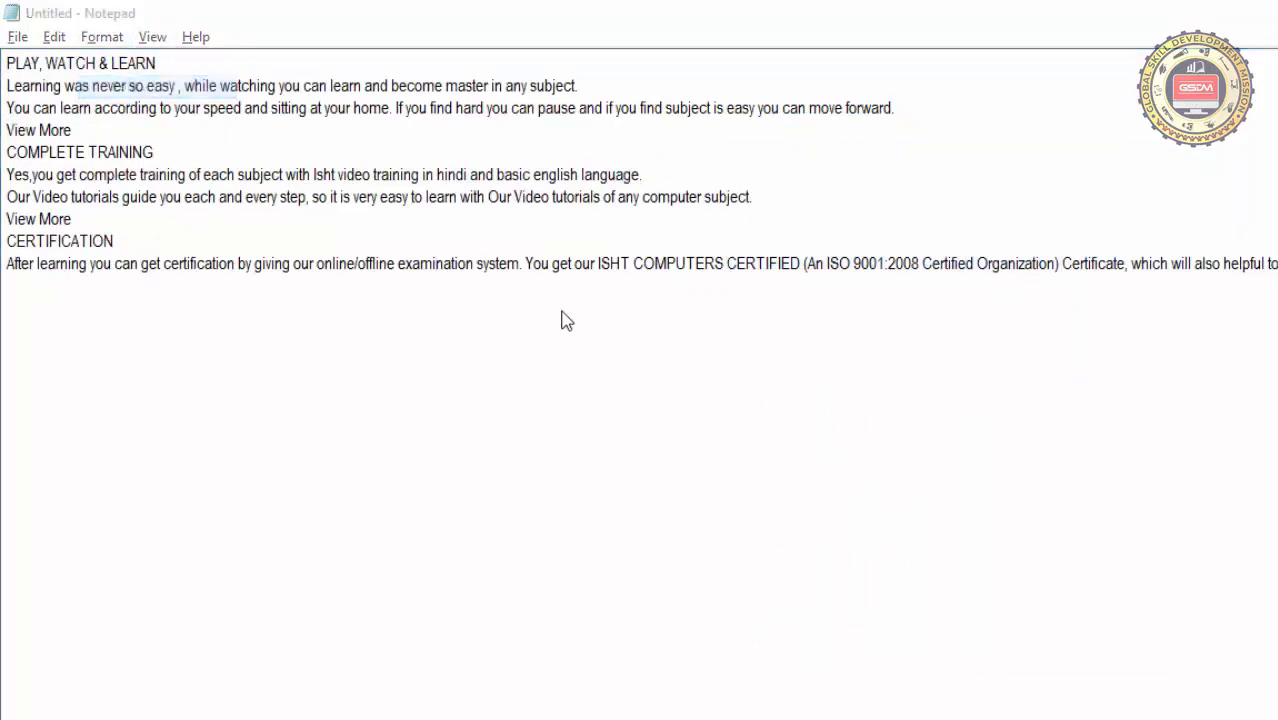
pyautogui.moveTo(306, 179); pyautogui.dragTo(1047, 137)
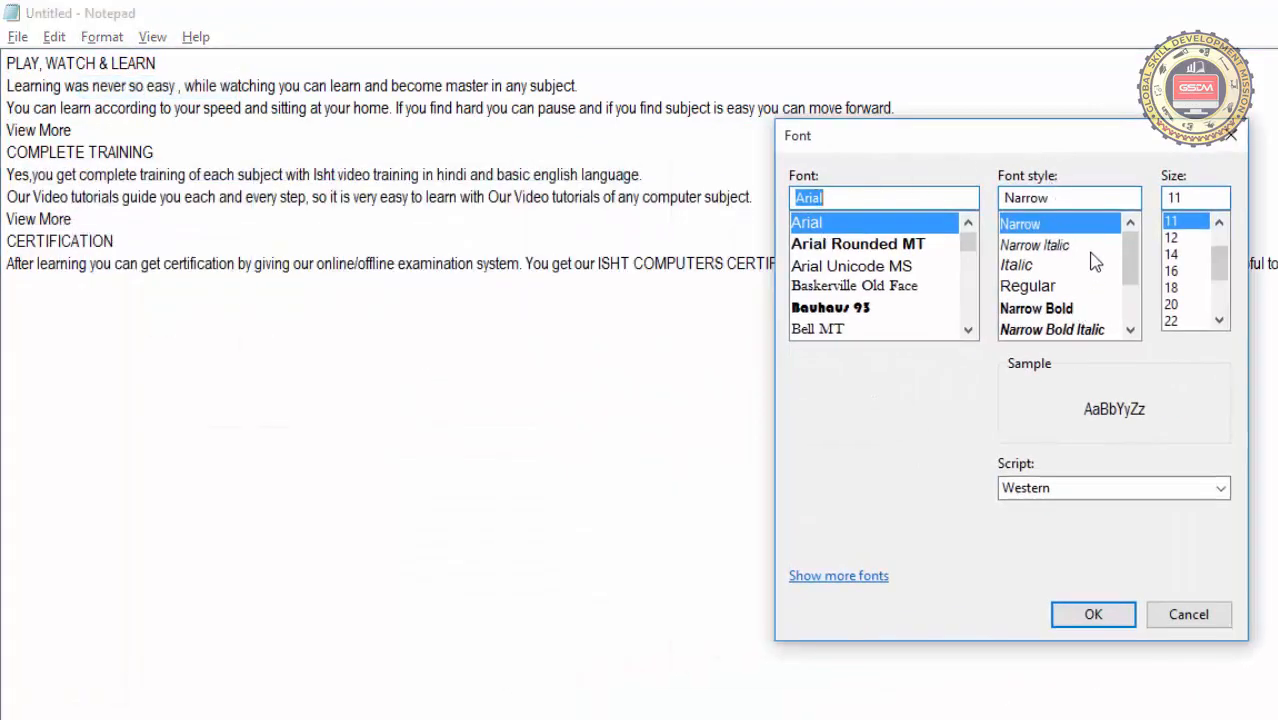
pyautogui.moveTo(1133, 263)
pyautogui.mouseDown()
pyautogui.moveTo(1140, 330)
pyautogui.moveTo(1135, 254)
pyautogui.mouseUp()
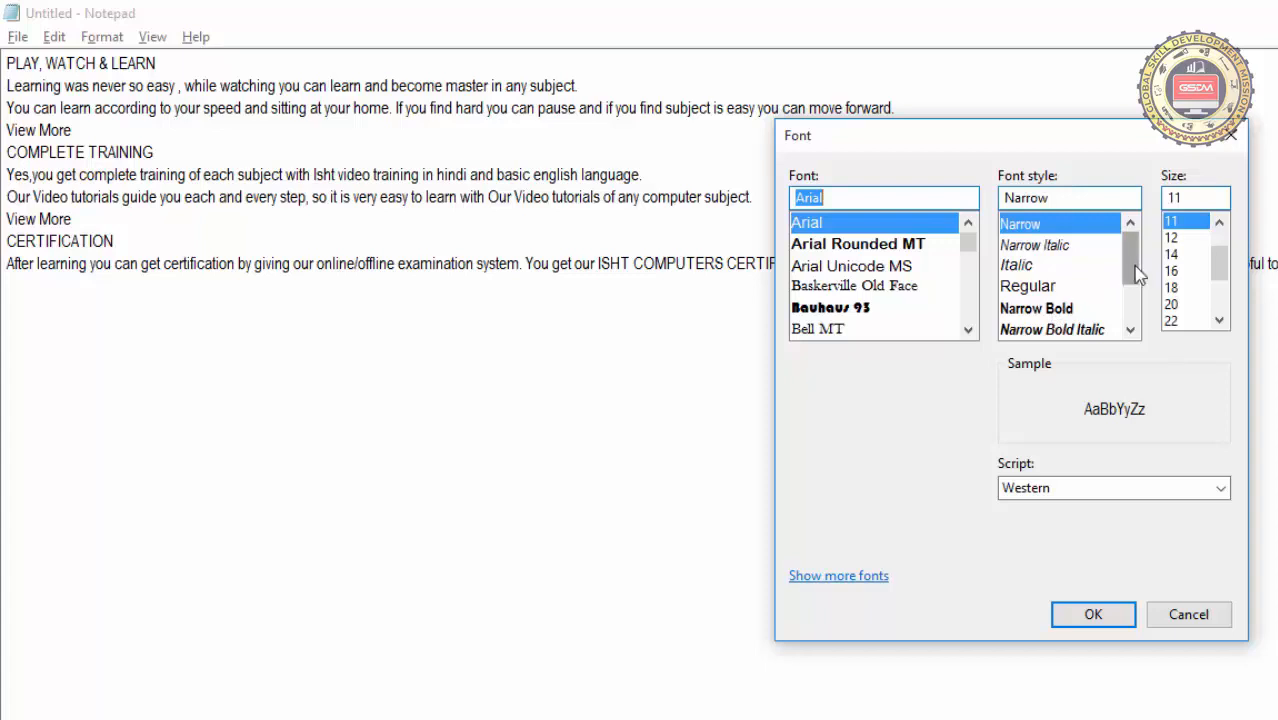
pyautogui.moveTo(1131, 262); pyautogui.dragTo(1141, 300)
pyautogui.click(1068, 290)
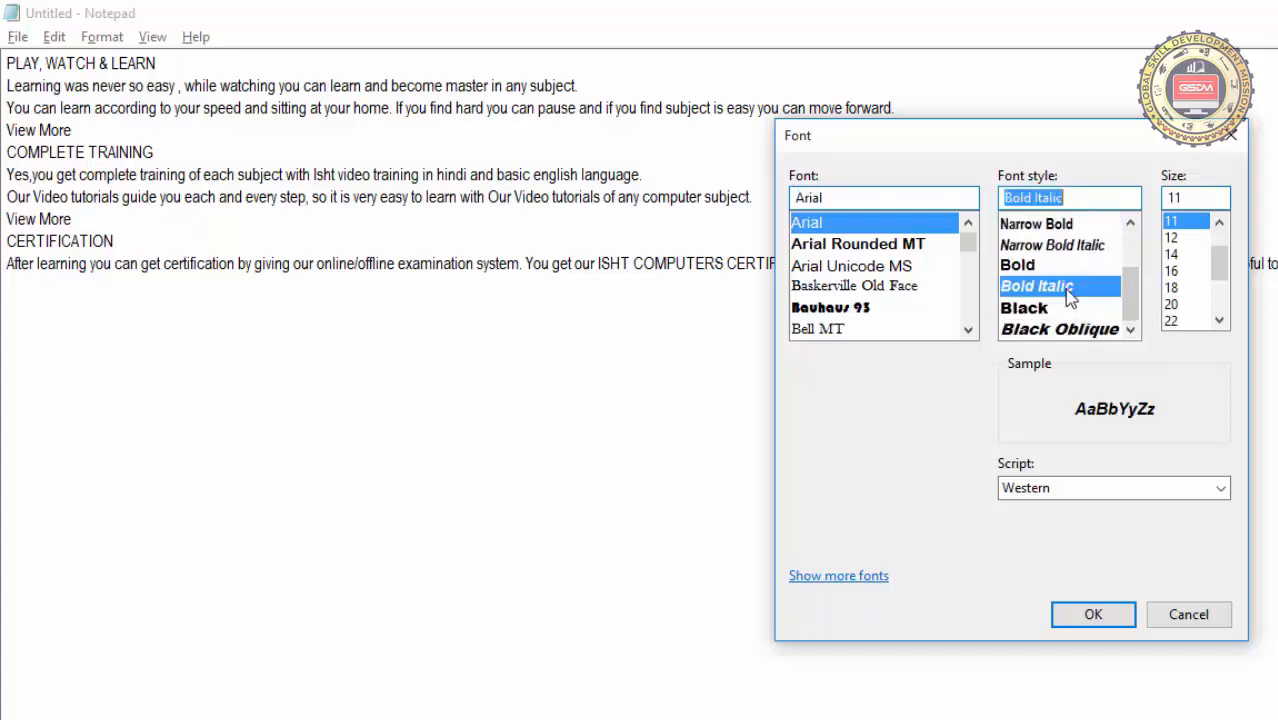
pyautogui.click(1096, 608)
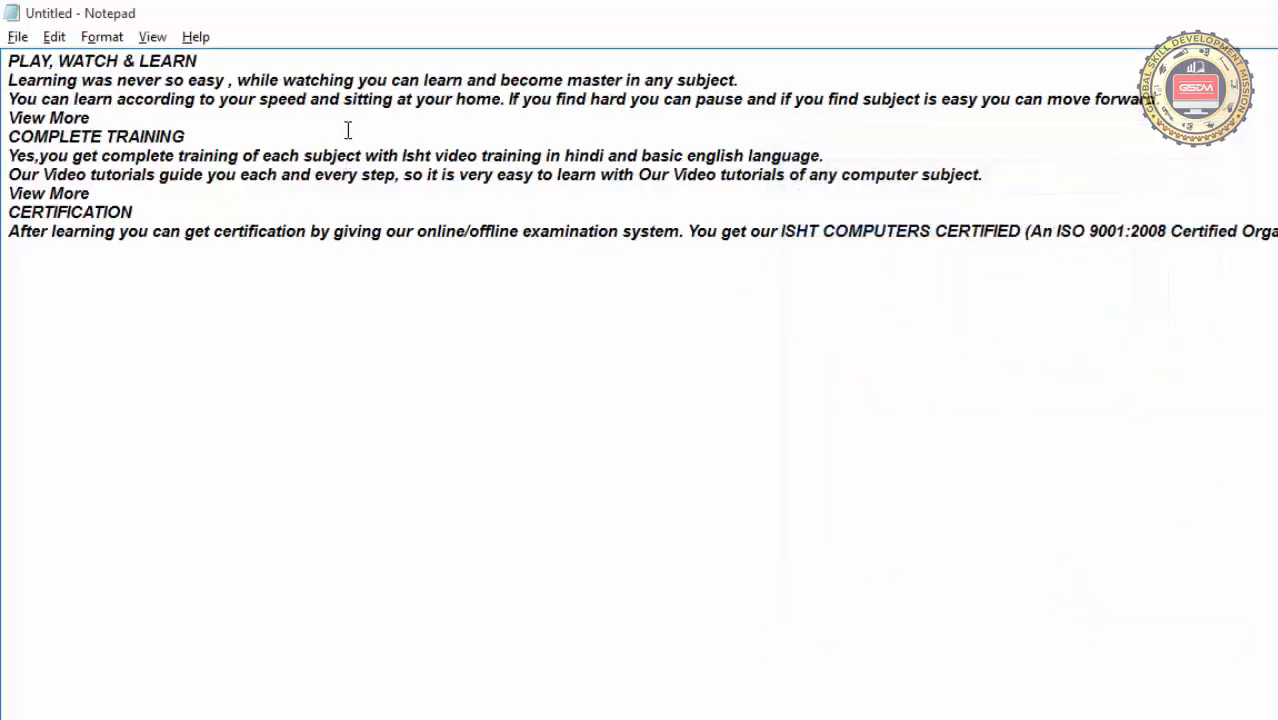
# Set the document's font size to 36, keeping Arial Bold Italic
pyautogui.click(101, 37)
pyautogui.click(126, 88)
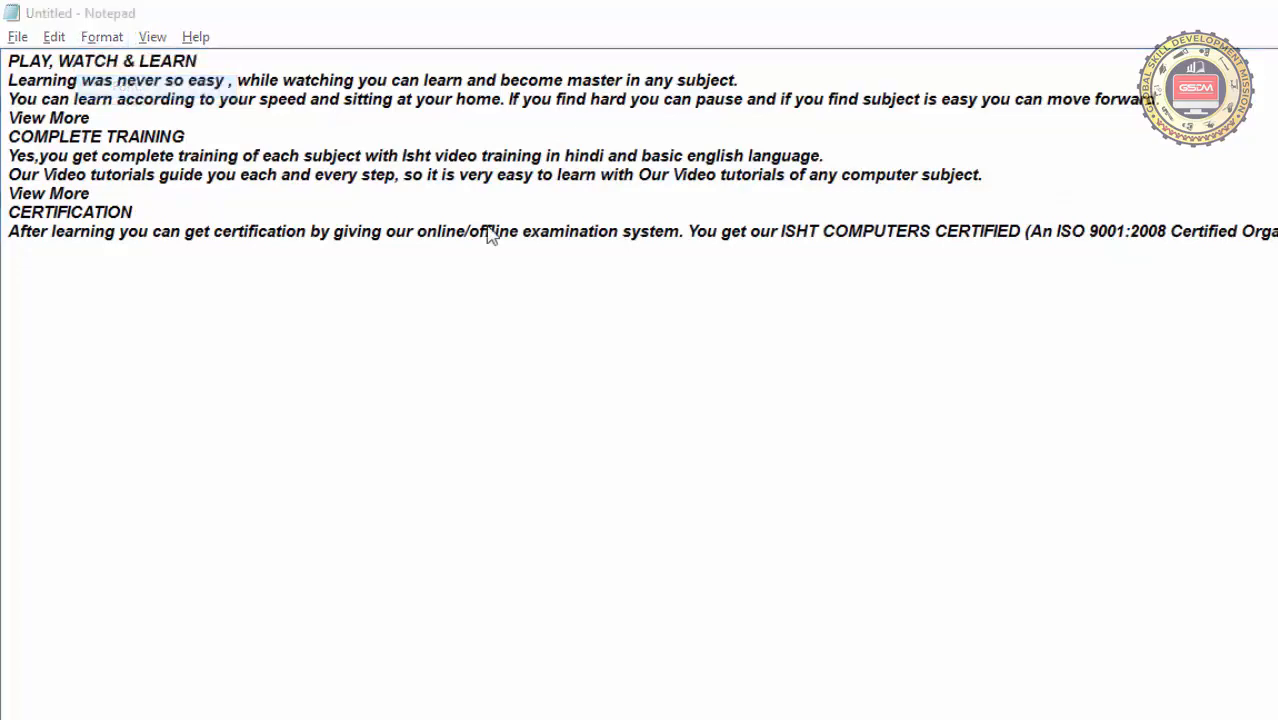
pyautogui.moveTo(320, 172); pyautogui.dragTo(917, 226)
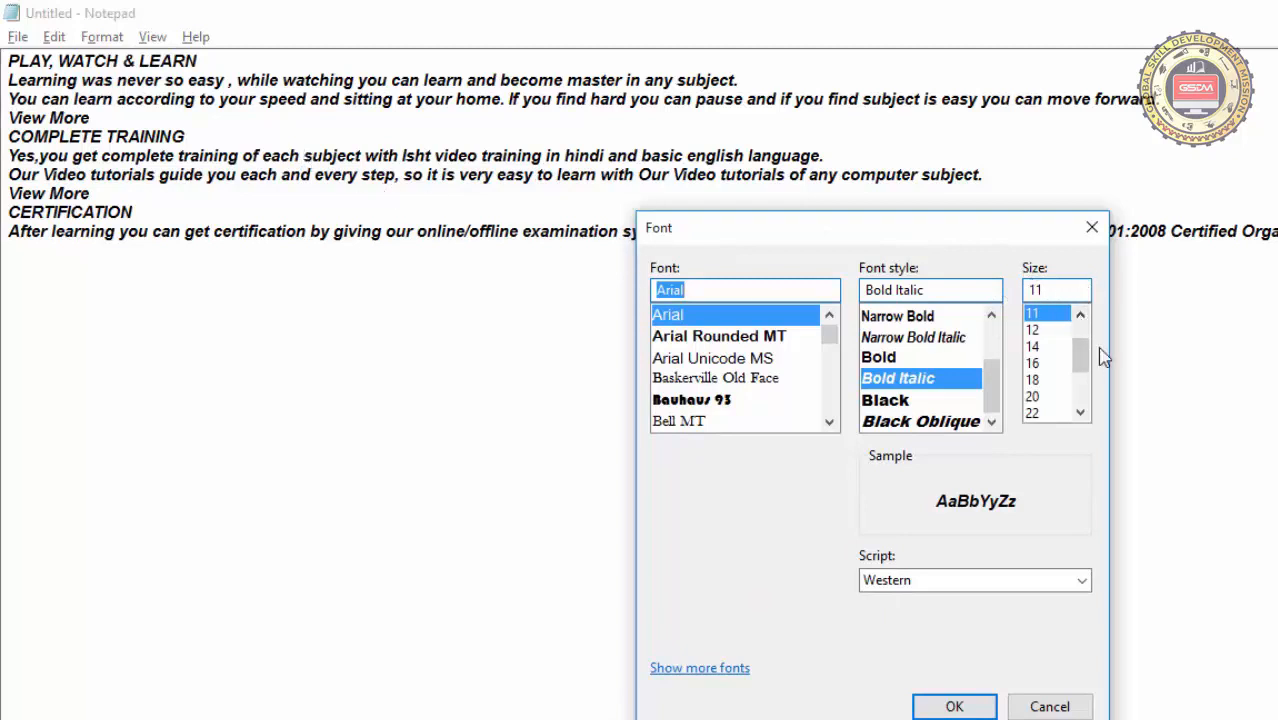
pyautogui.moveTo(1081, 352); pyautogui.dragTo(1095, 400)
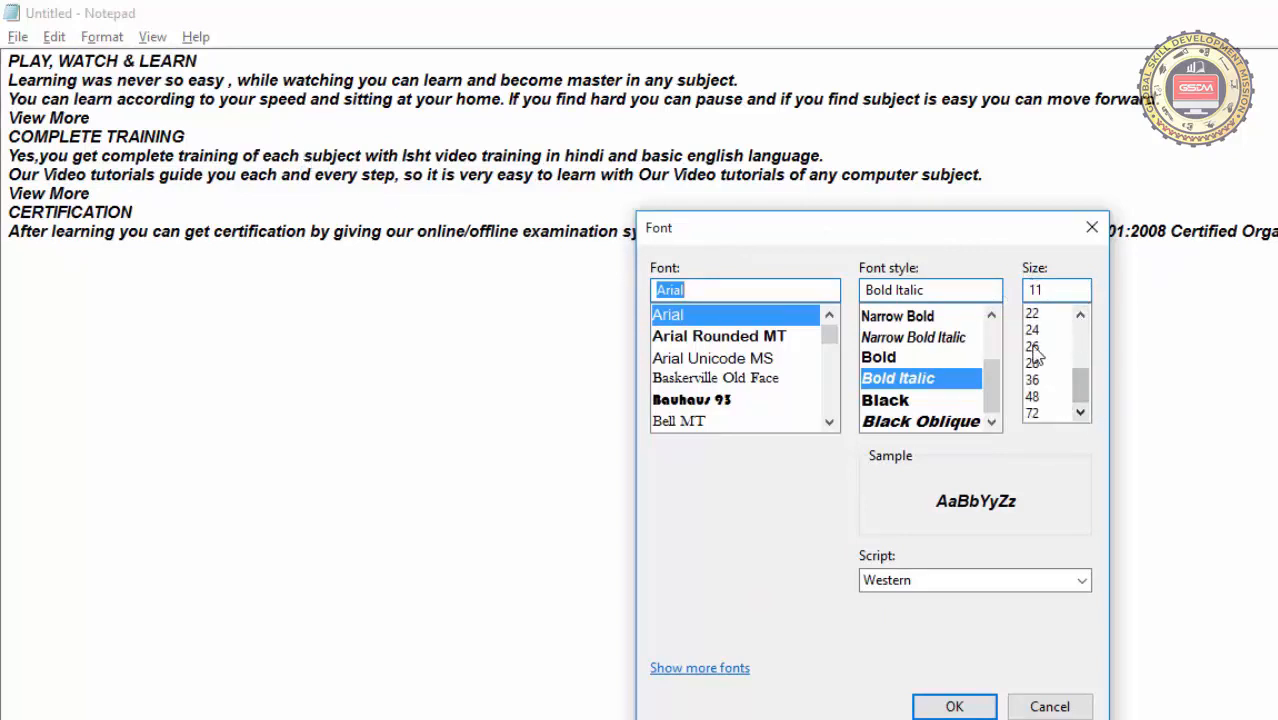
pyautogui.click(1038, 381)
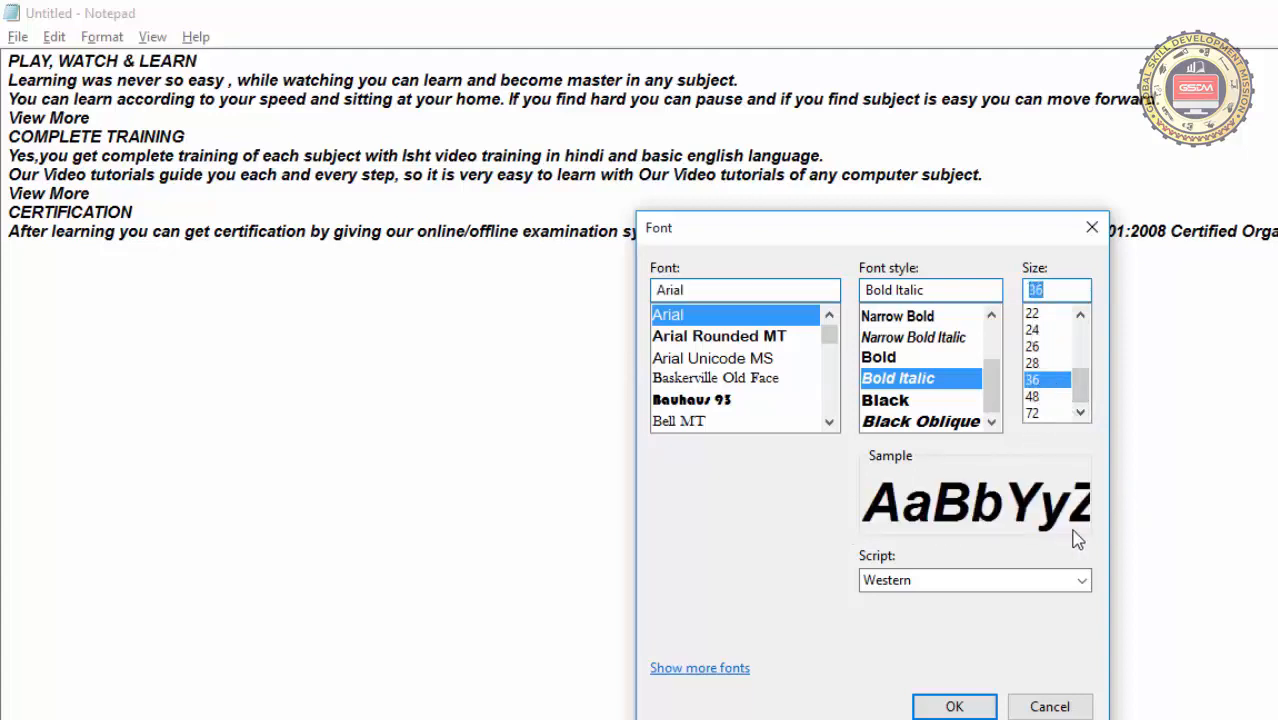
pyautogui.click(930, 708)
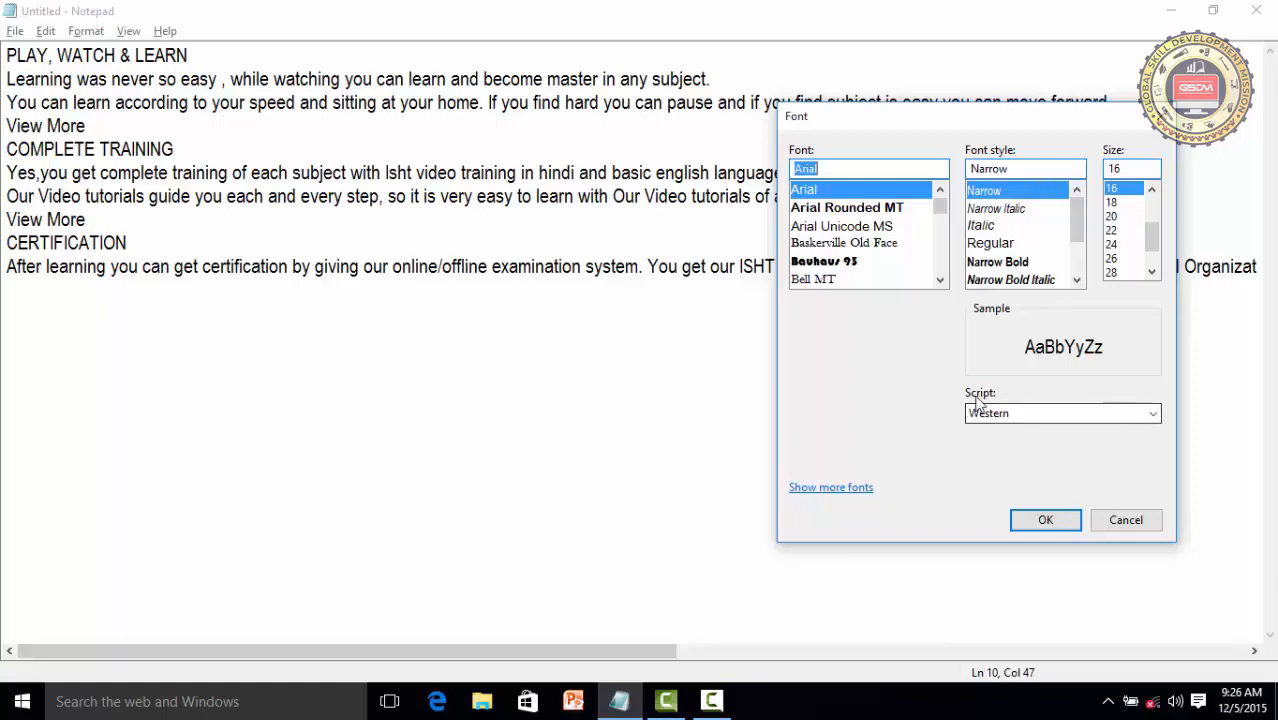
# Change the font's script to Hebrew and apply it to the document
pyautogui.click(1088, 449)
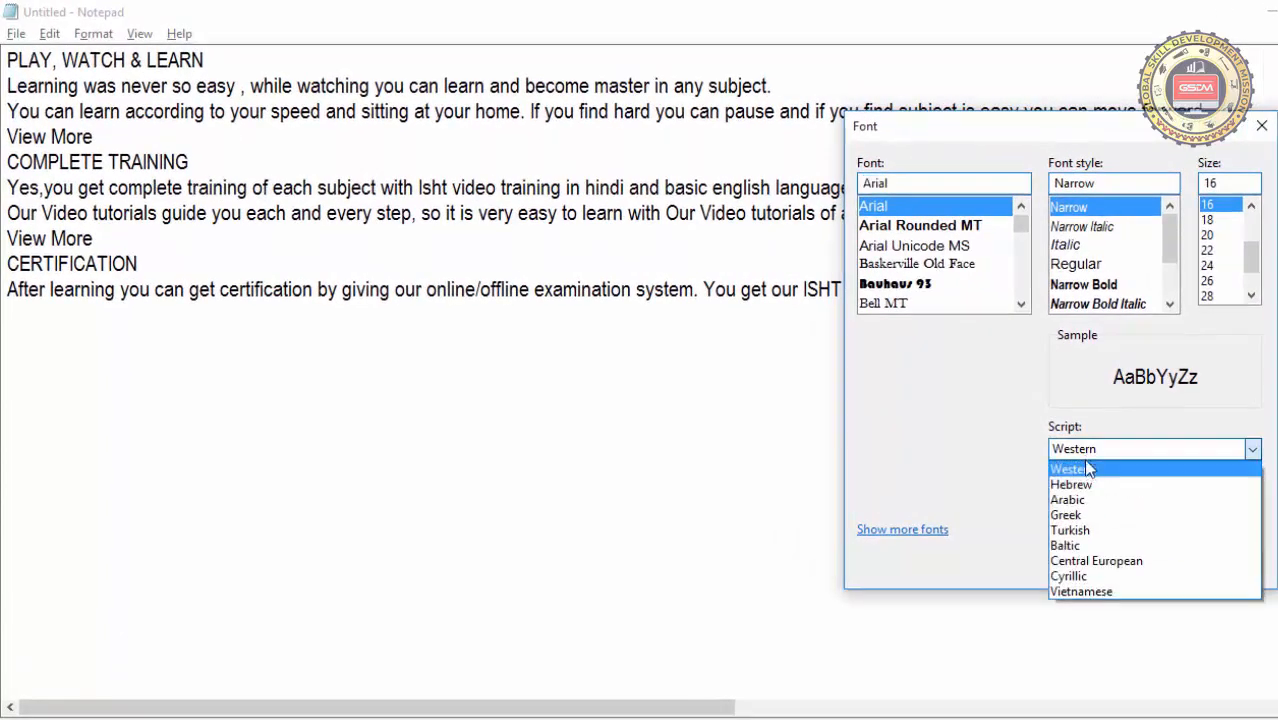
pyautogui.press('Escape')
pyautogui.press('Down')
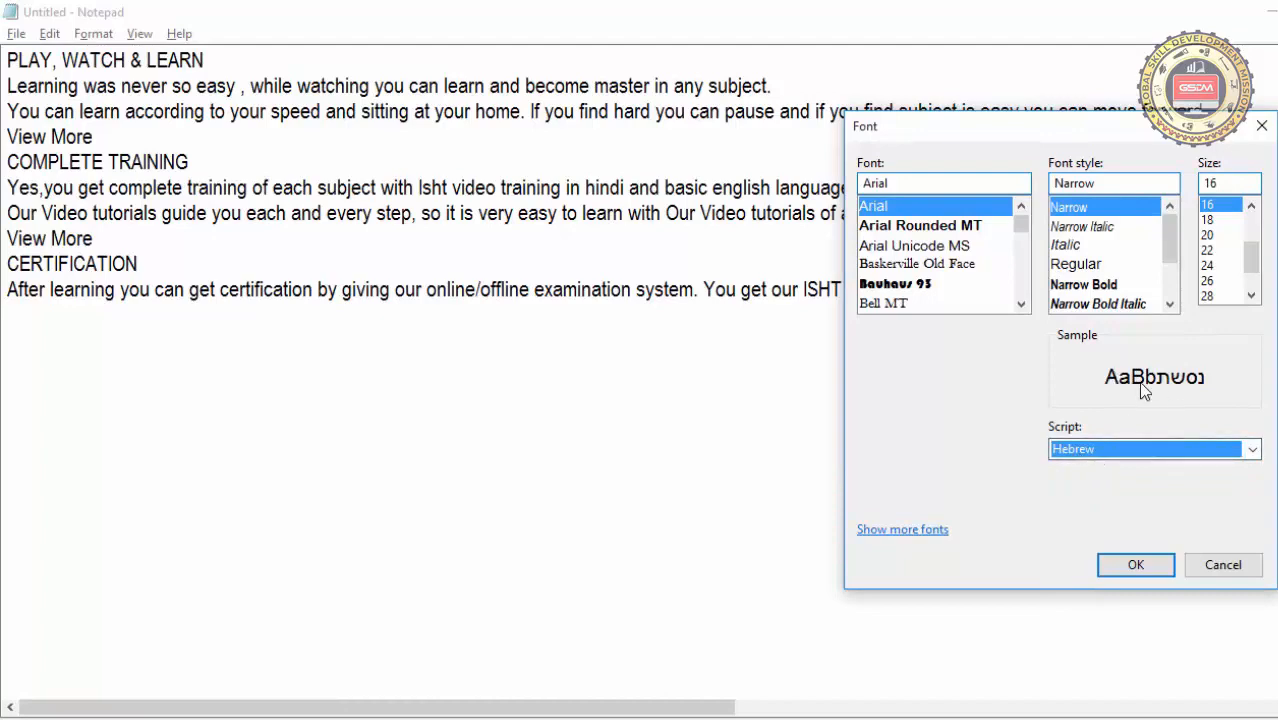
pyautogui.click(1136, 566)
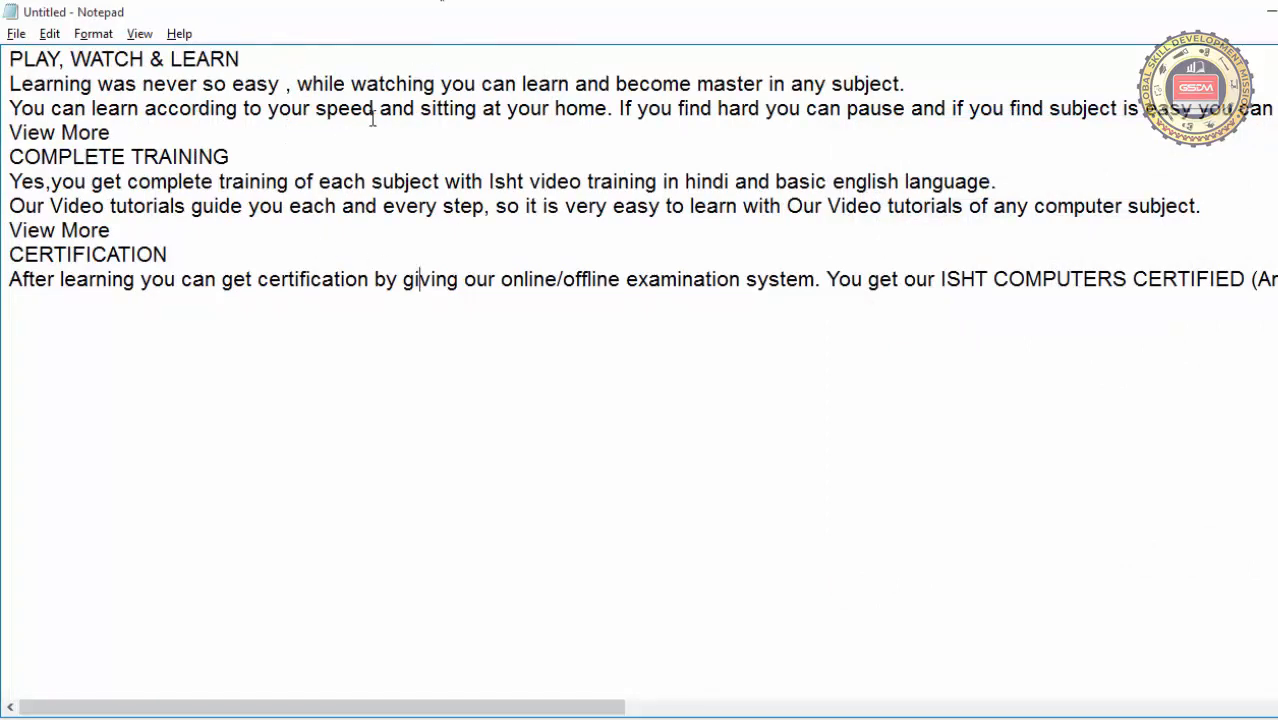
# Set the document font's script to Western and apply it
pyautogui.click(100, 36)
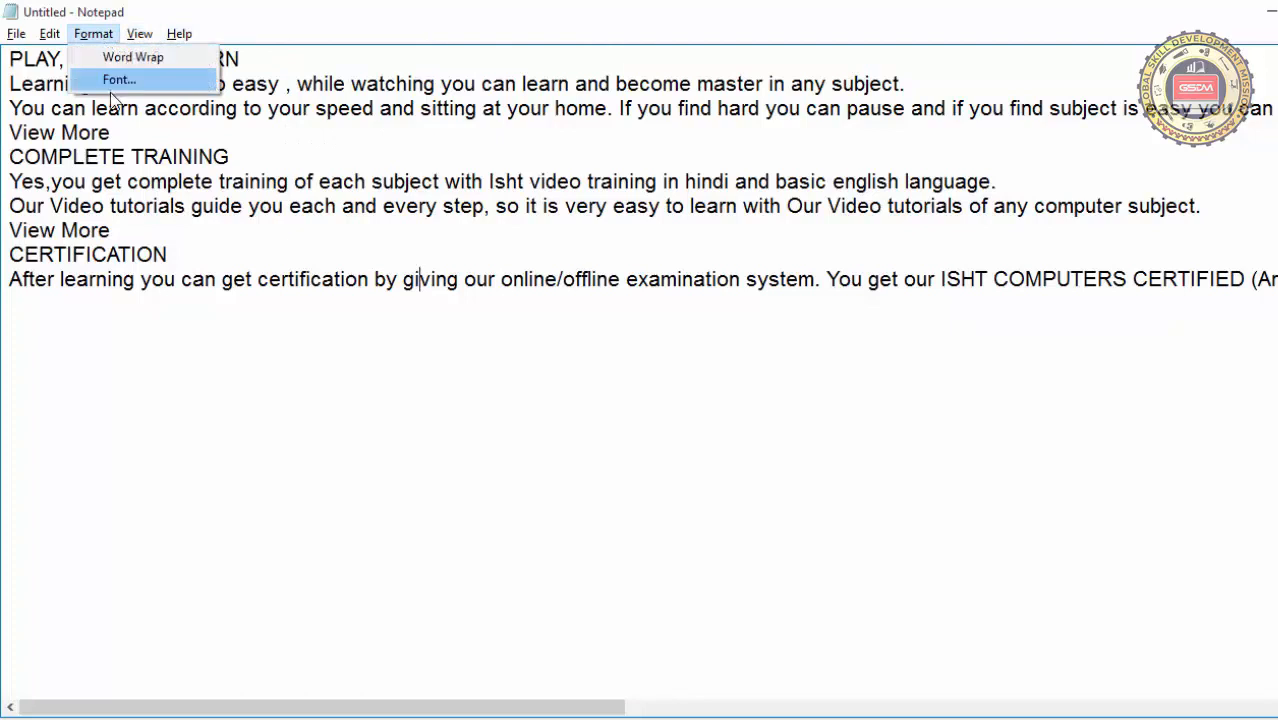
pyautogui.click(115, 81)
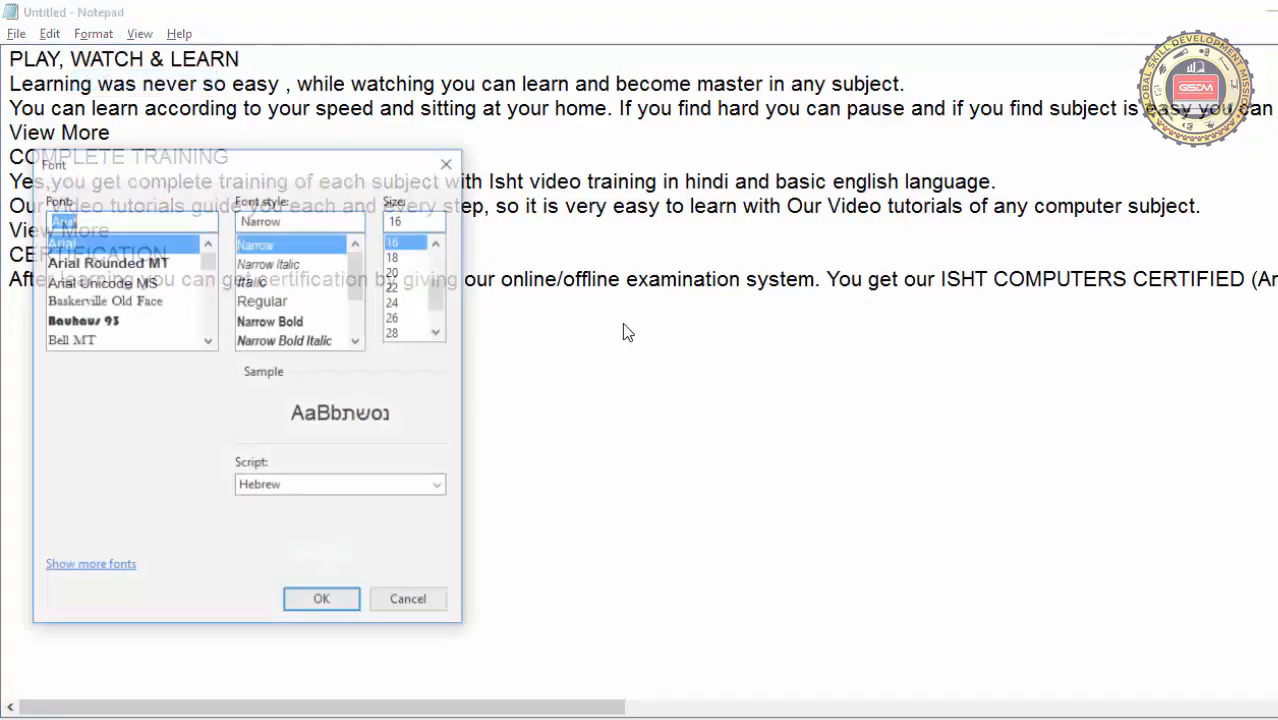
pyautogui.click(348, 486)
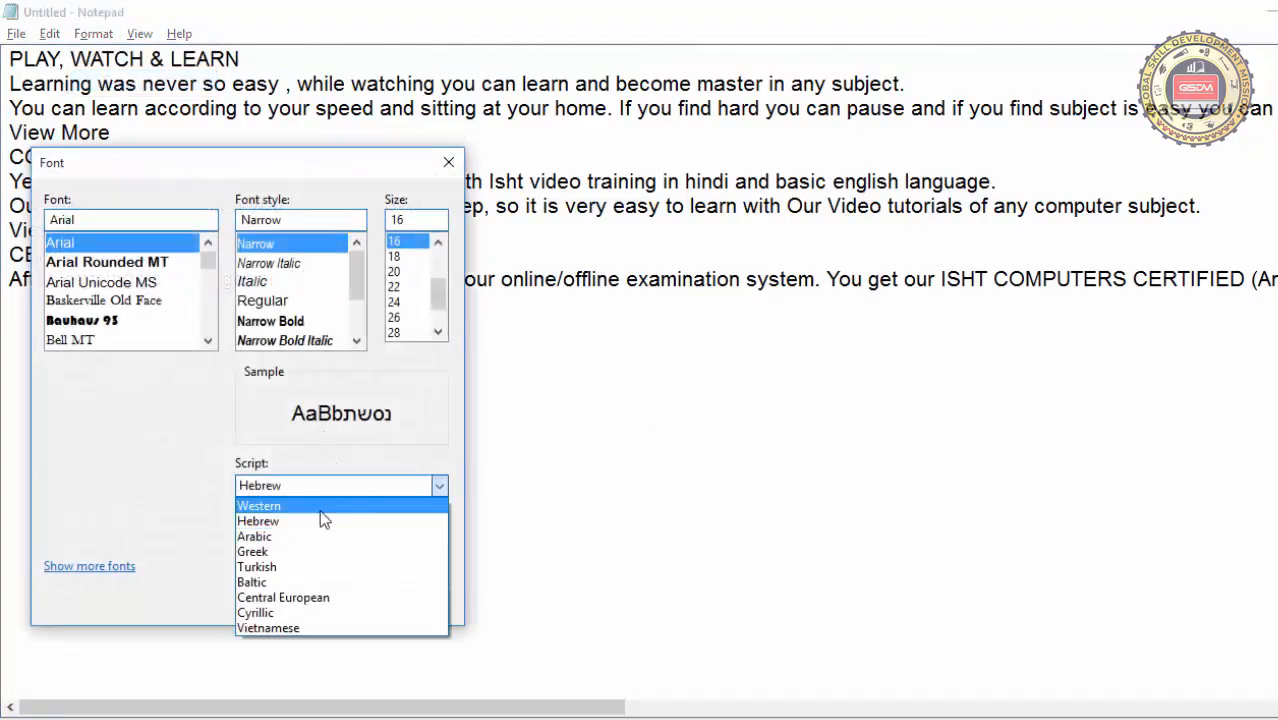
pyautogui.click(322, 503)
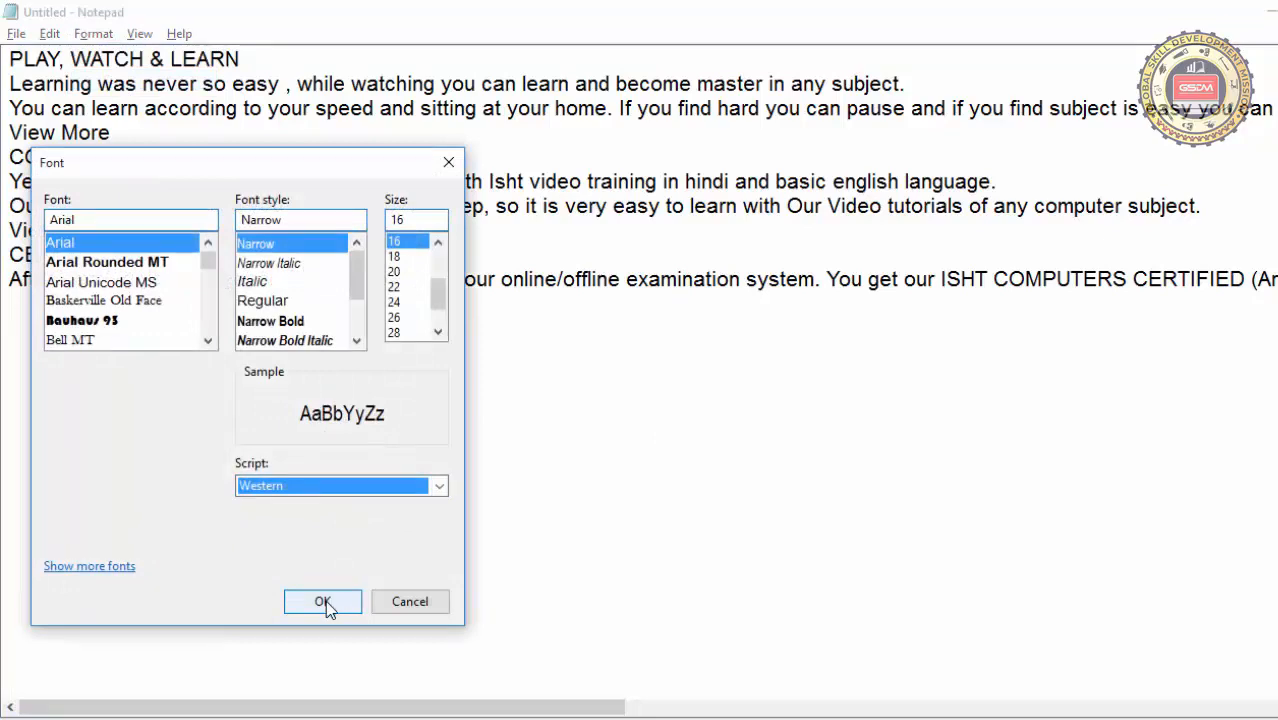
pyautogui.click(324, 602)
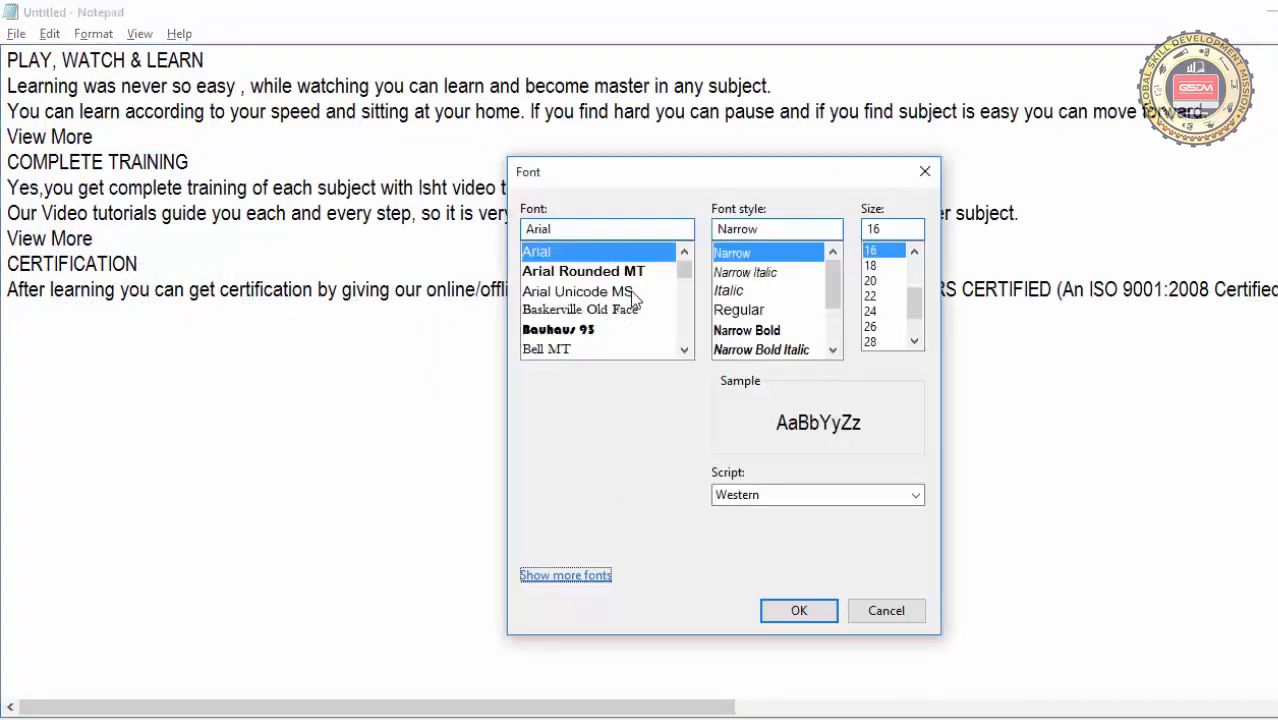
# Browse the fonts installed on the computer through Show more fonts, and leave the font settings without changing them
pyautogui.click(566, 576)
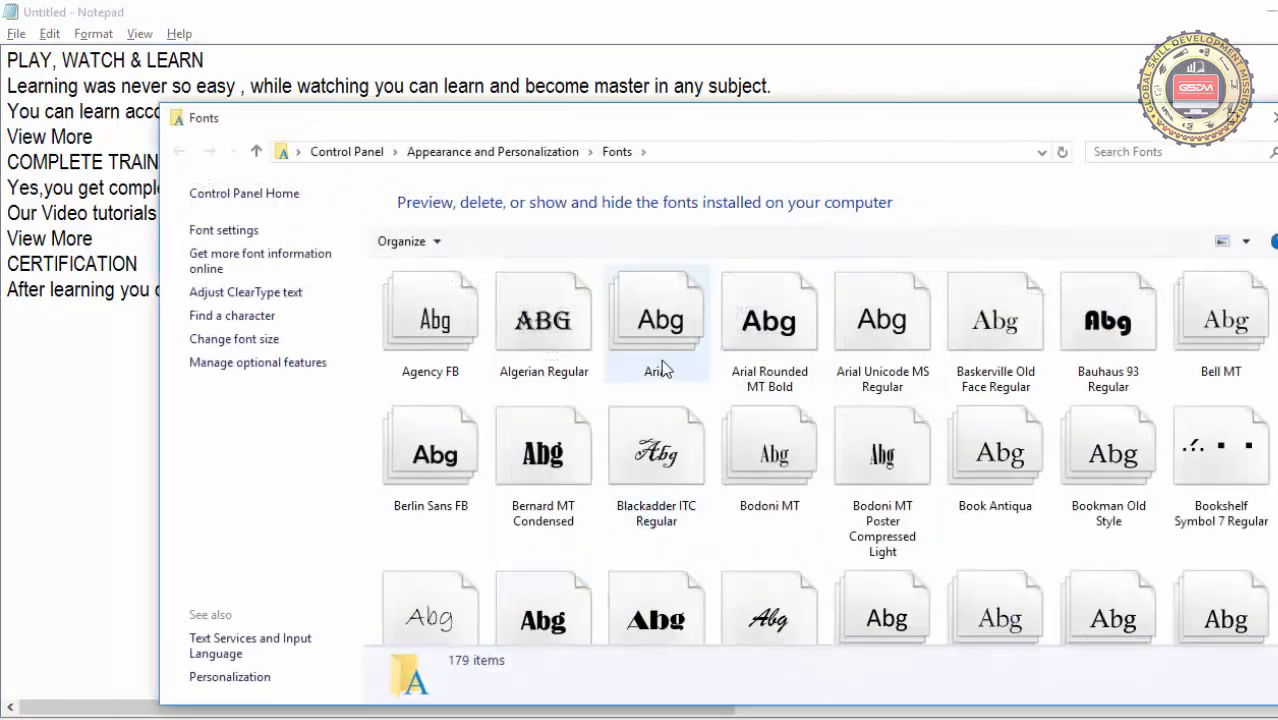
pyautogui.scroll(-10, 734, 450)
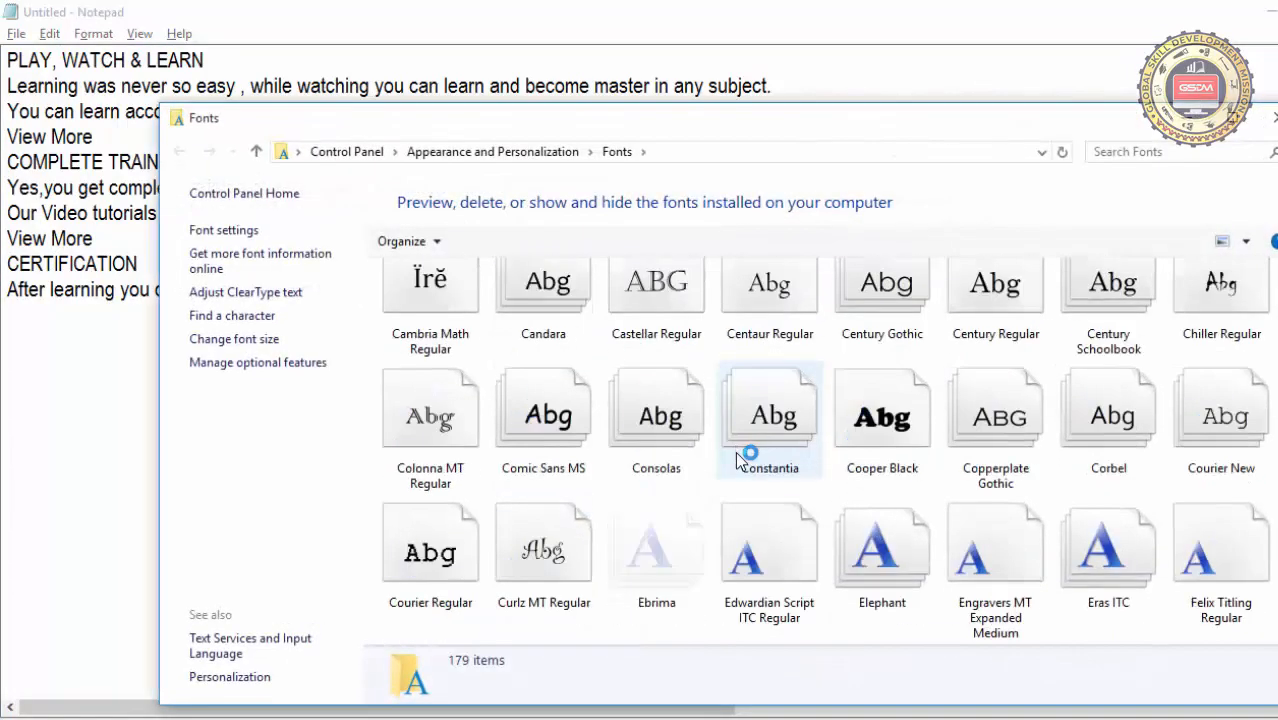
pyautogui.scroll(-6, 743, 470)
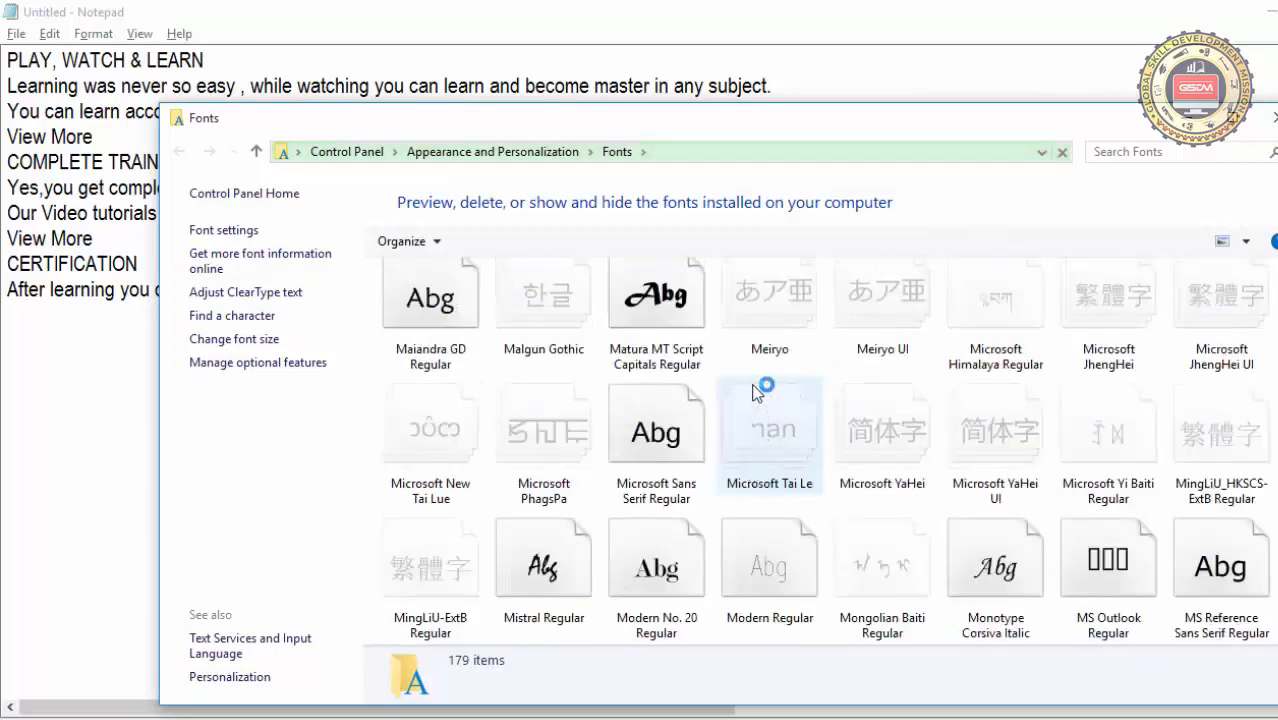
pyautogui.scroll(3, 752, 390)
pyautogui.scroll(4, 753, 390)
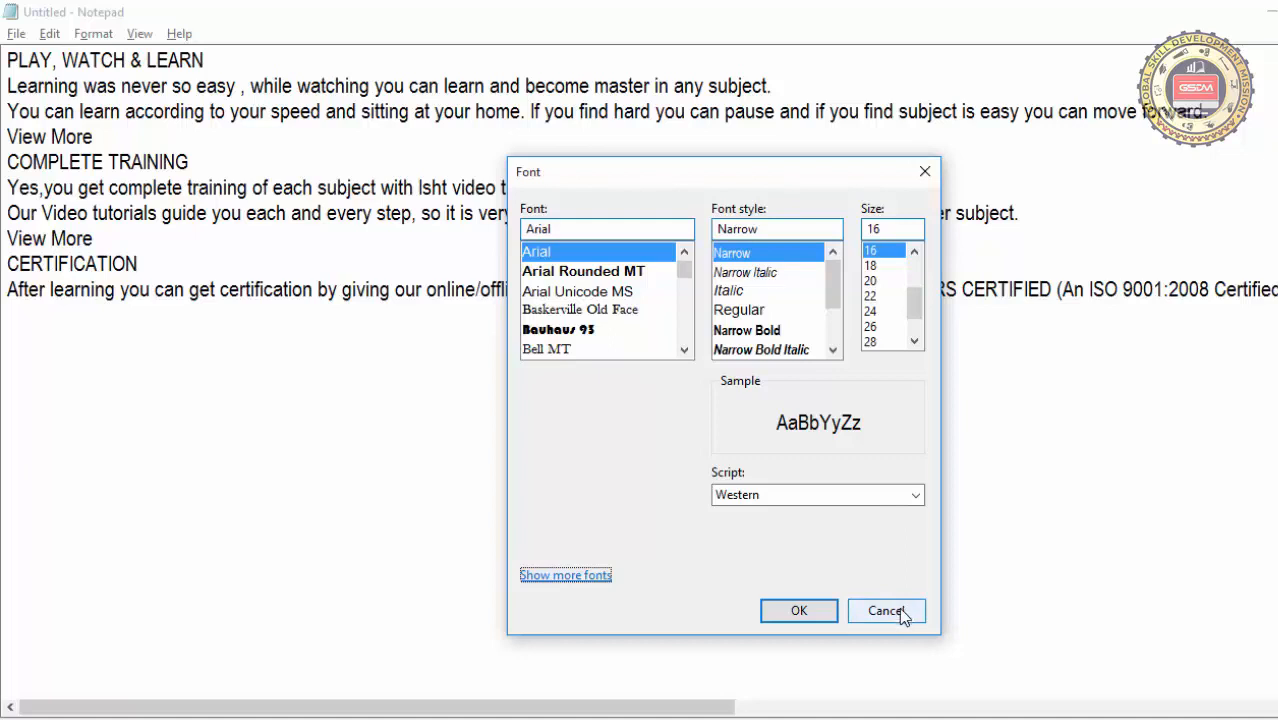
pyautogui.click(928, 178)
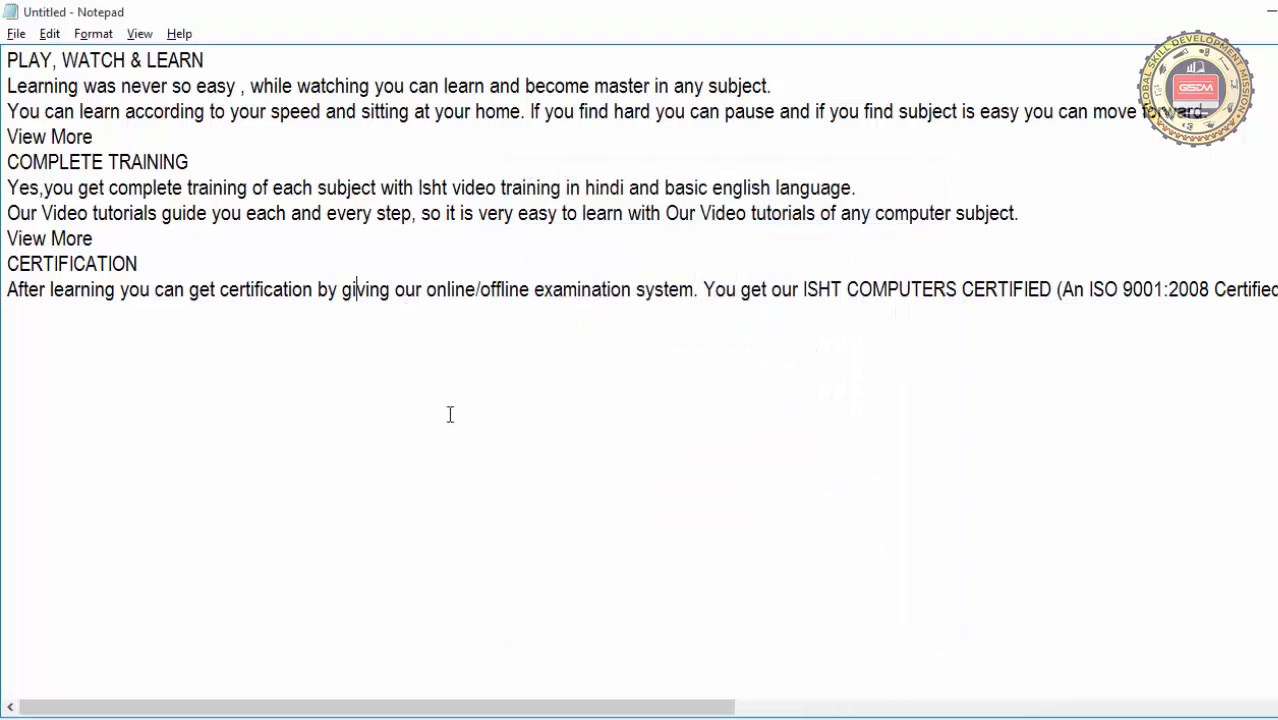
# Delete the COMPLETE TRAINING section, from its heading through the View More line beneath it
pyautogui.click(50, 33)
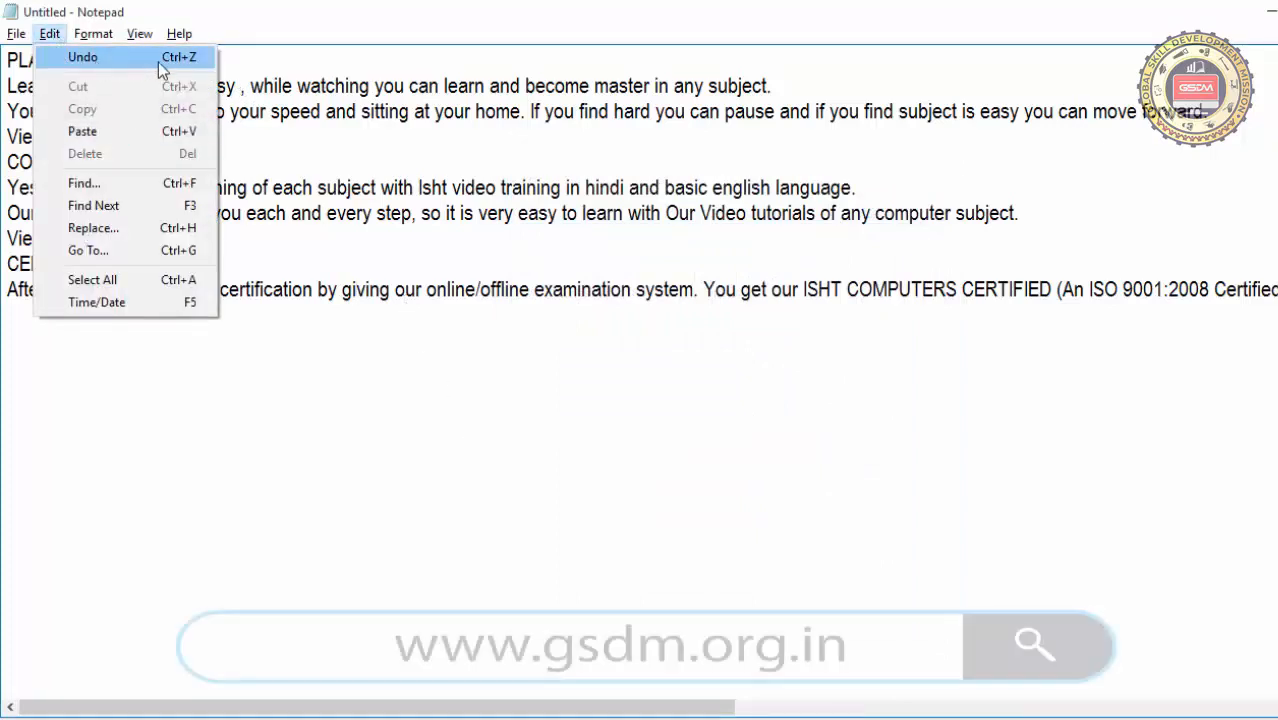
pyautogui.click(474, 352)
pyautogui.moveTo(314, 246); pyautogui.dragTo(16, 150)
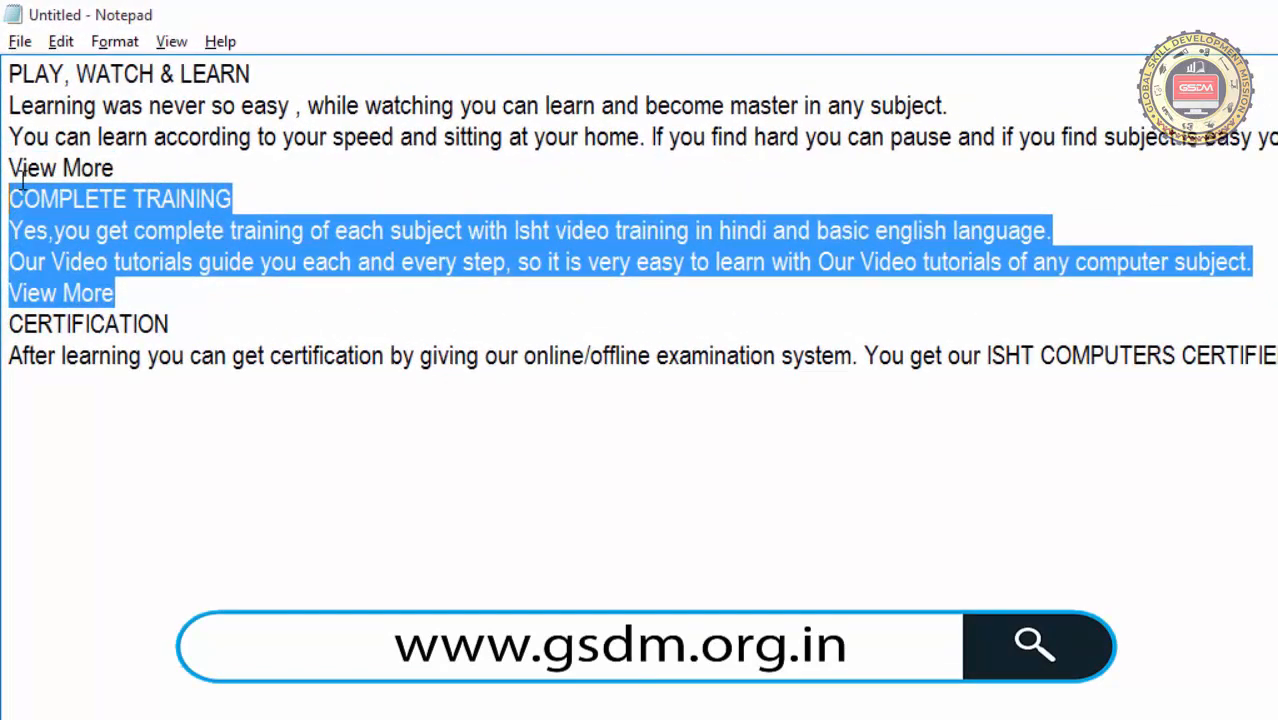
pyautogui.press('Delete')
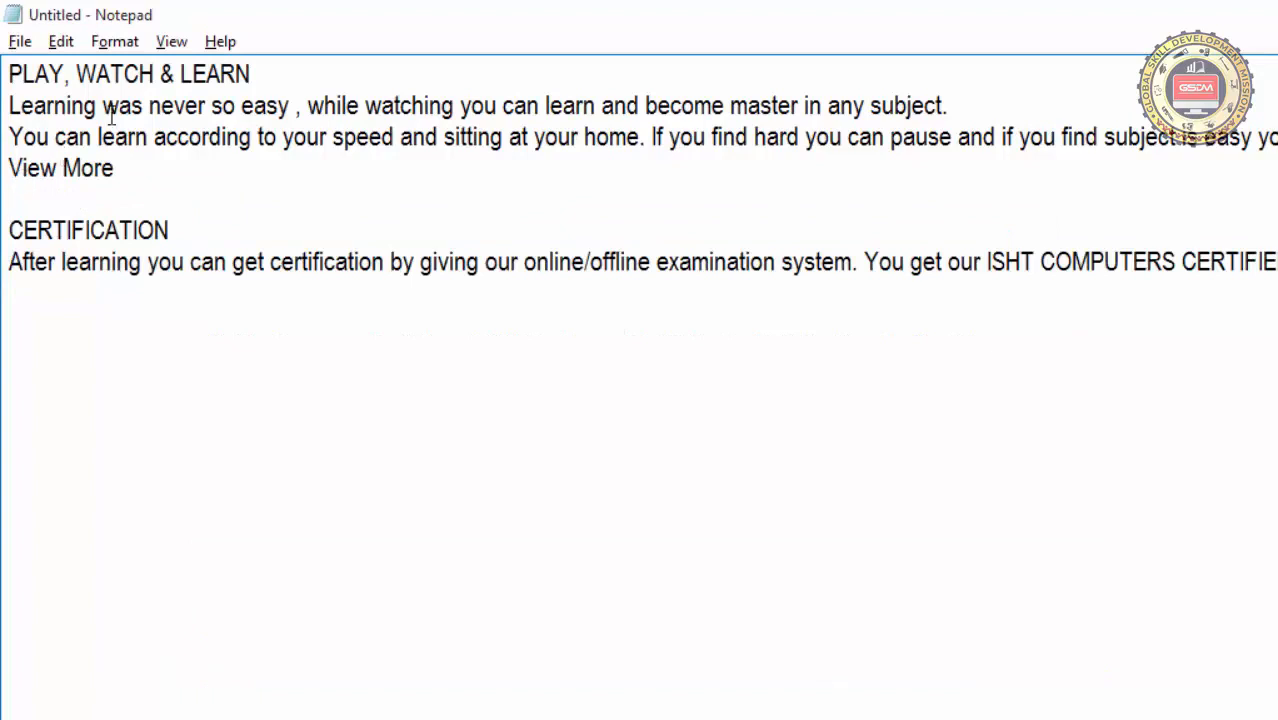
# Undo the section's deletion, repeating Undo to toggle it until the COMPLETE TRAINING text is restored, and clear the selection
pyautogui.click(82, 58)
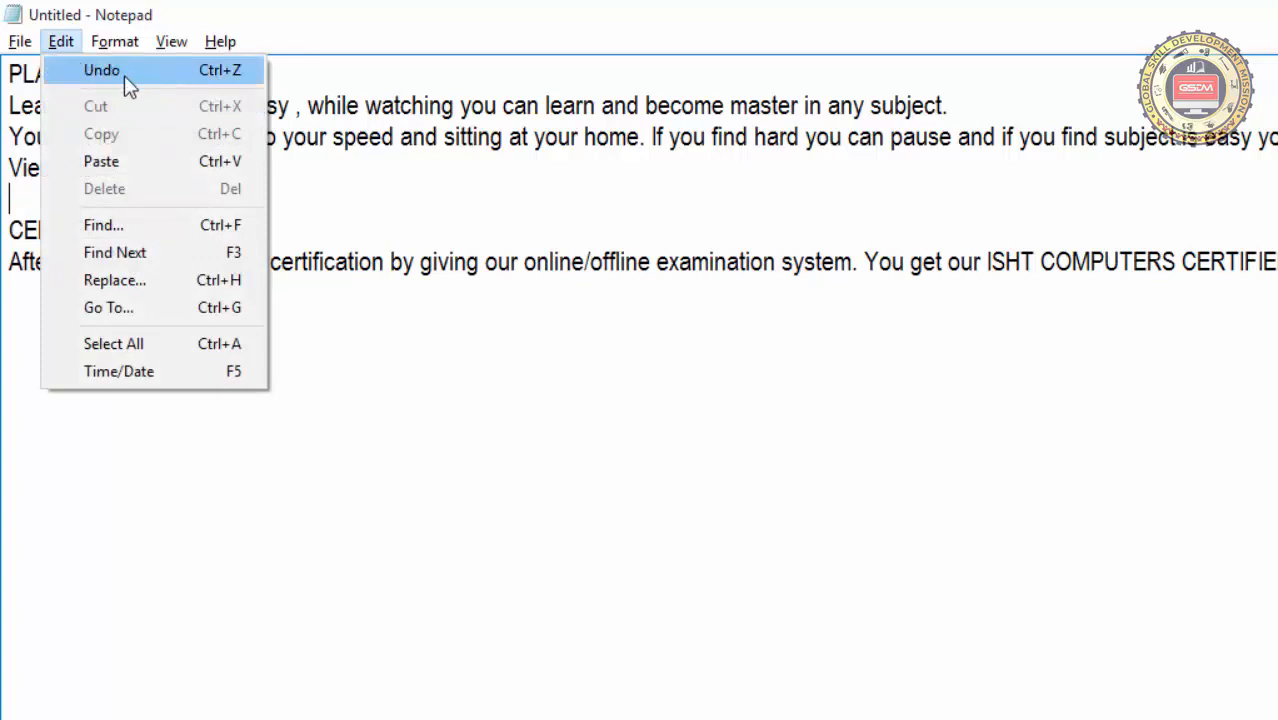
pyautogui.click(222, 78)
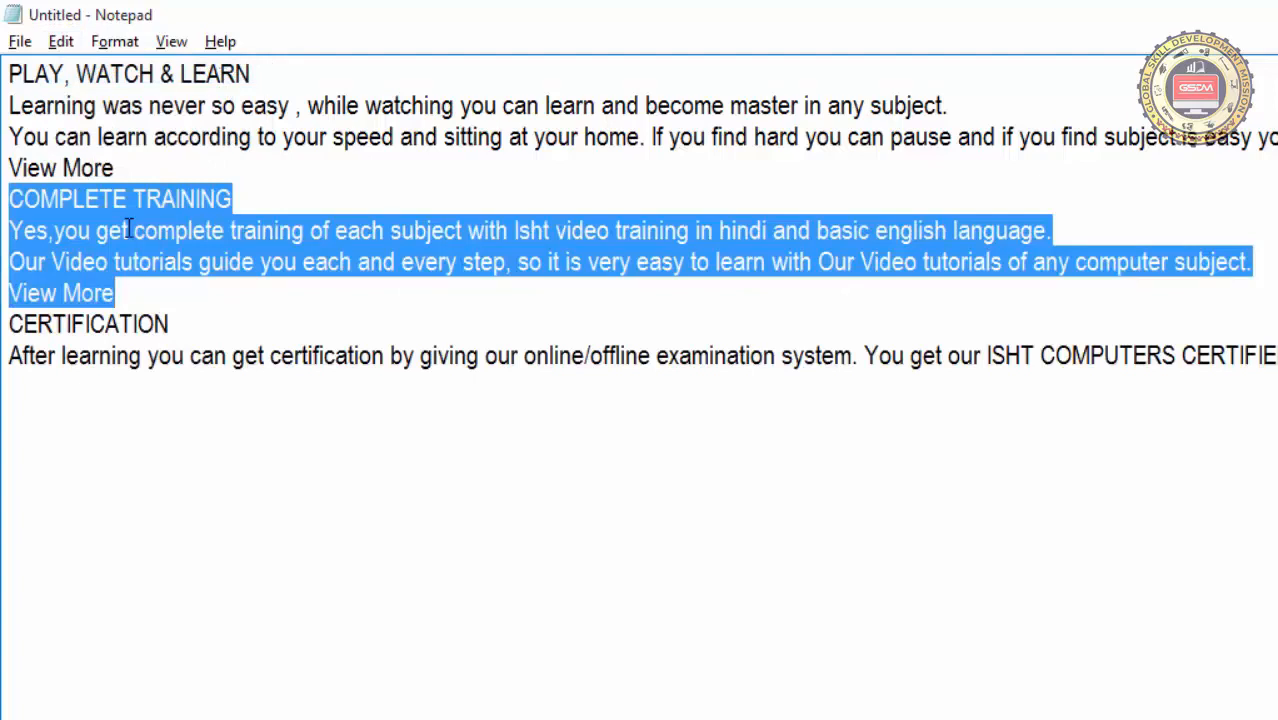
pyautogui.click(60, 42)
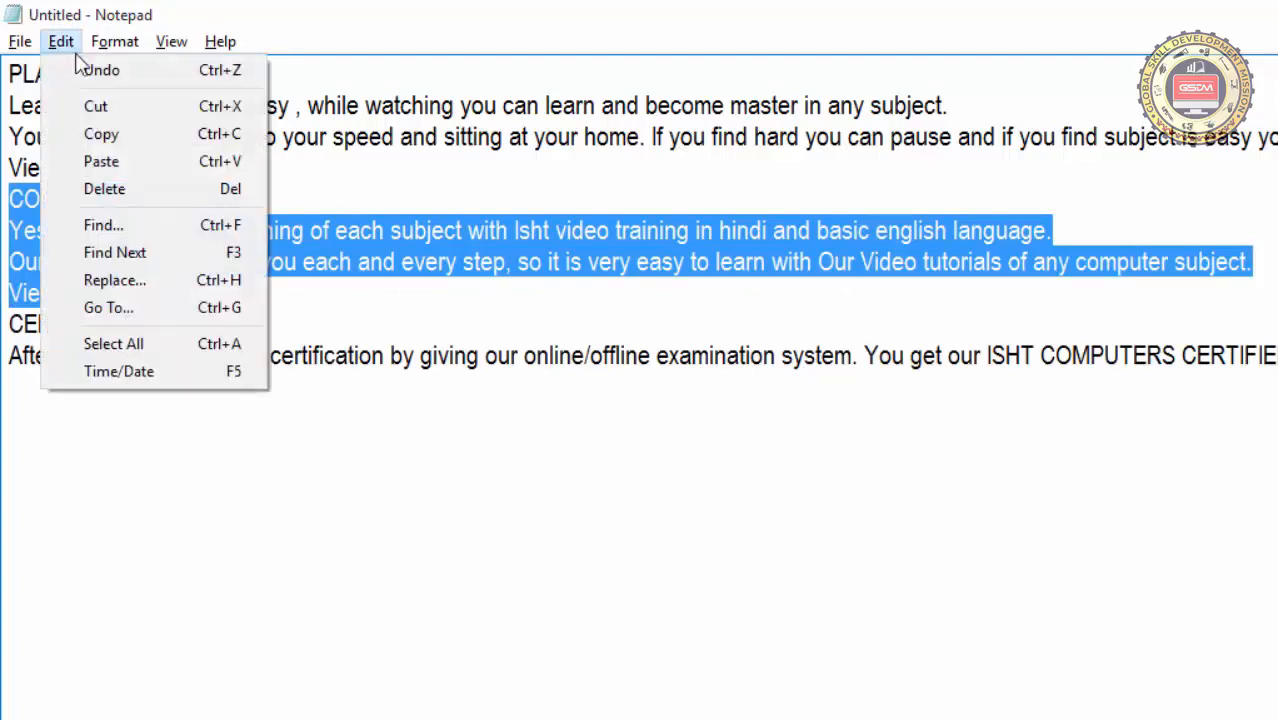
pyautogui.click(128, 82)
pyautogui.click(60, 42)
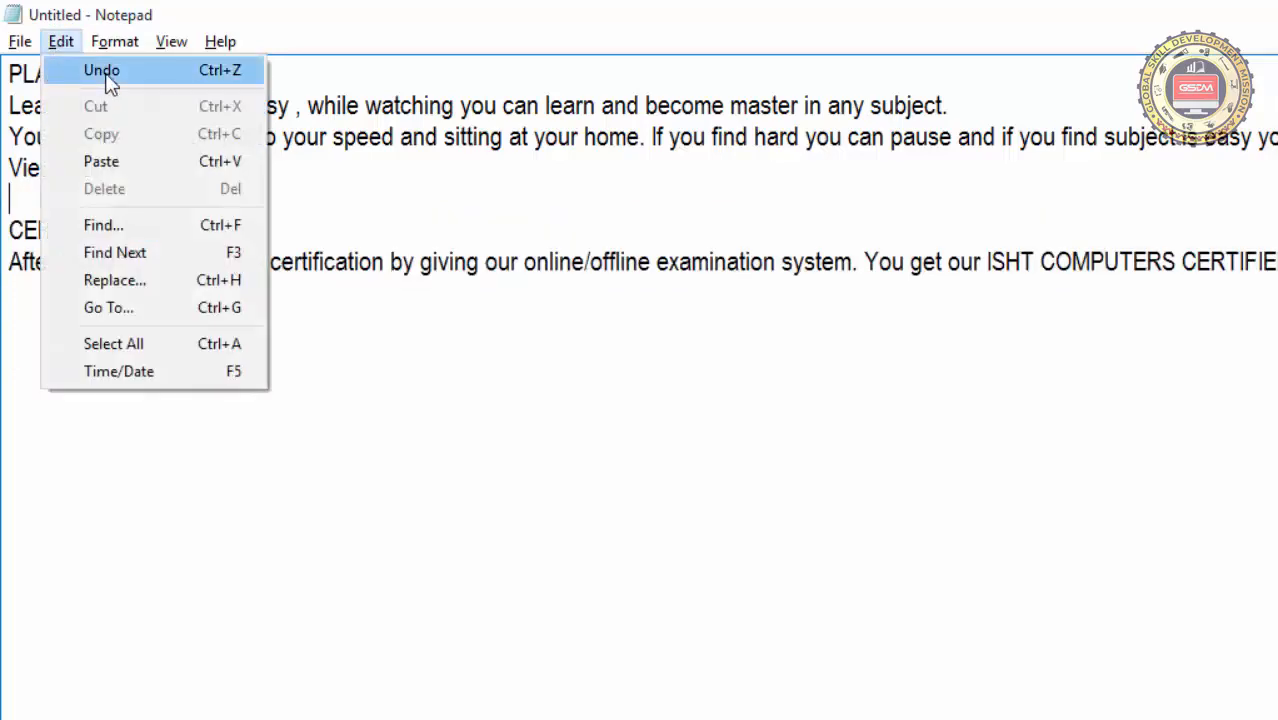
pyautogui.click(101, 71)
pyautogui.click(57, 42)
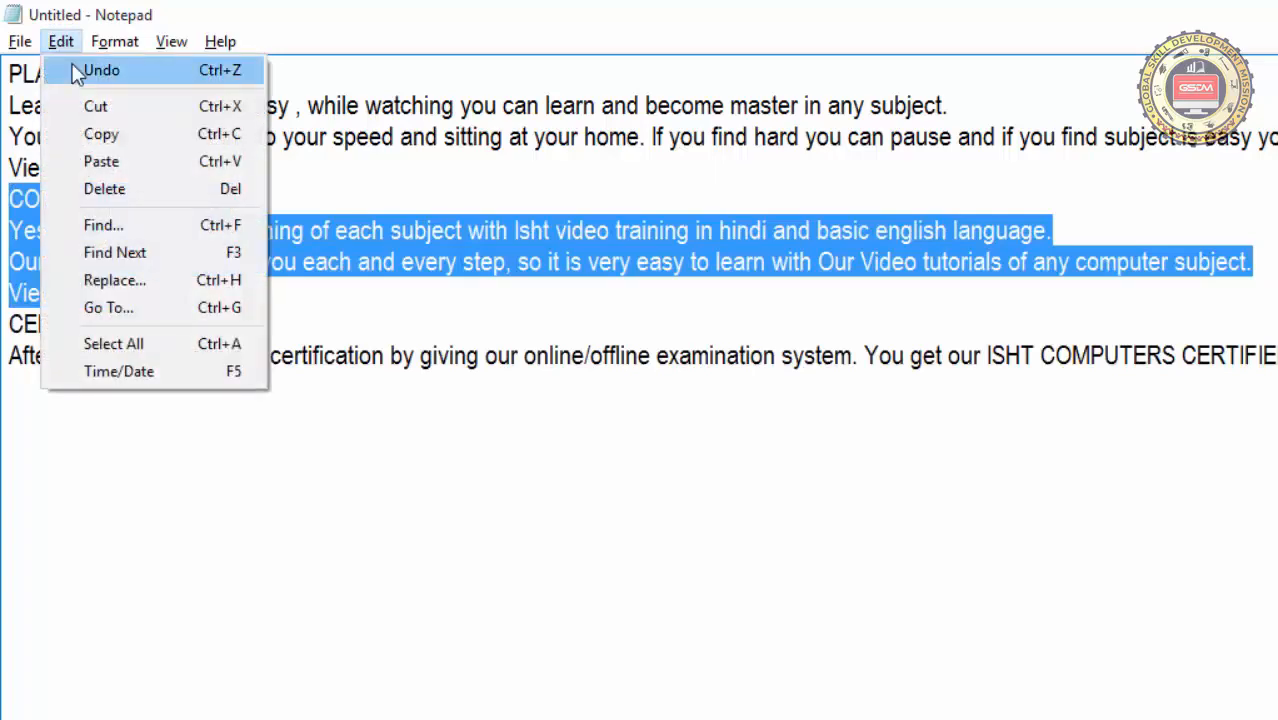
pyautogui.click(80, 72)
pyautogui.click(60, 42)
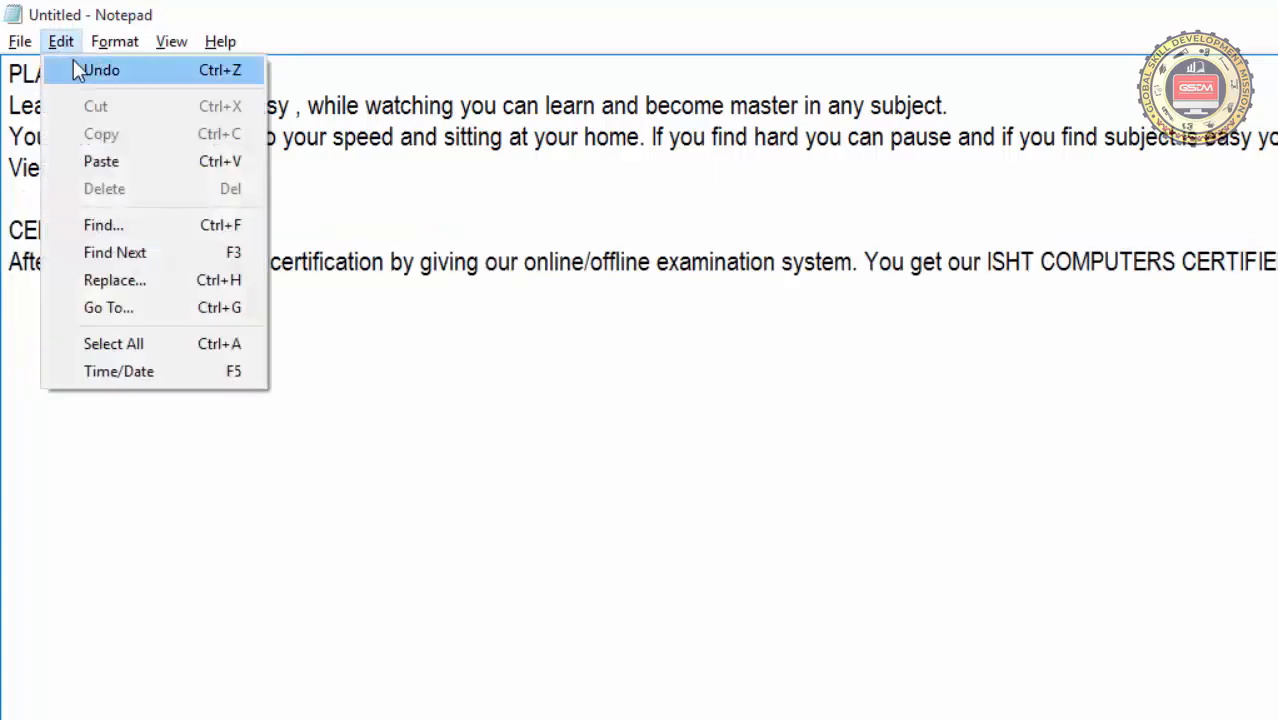
pyautogui.click(80, 71)
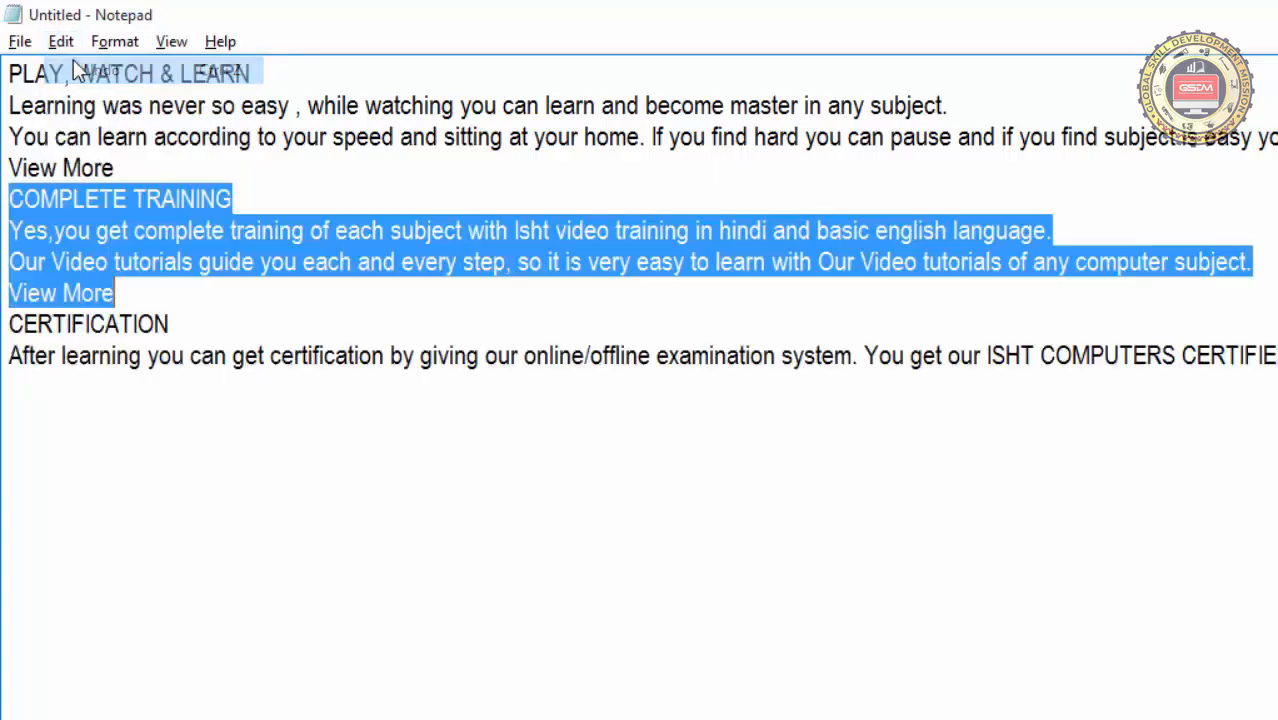
pyautogui.click(145, 288)
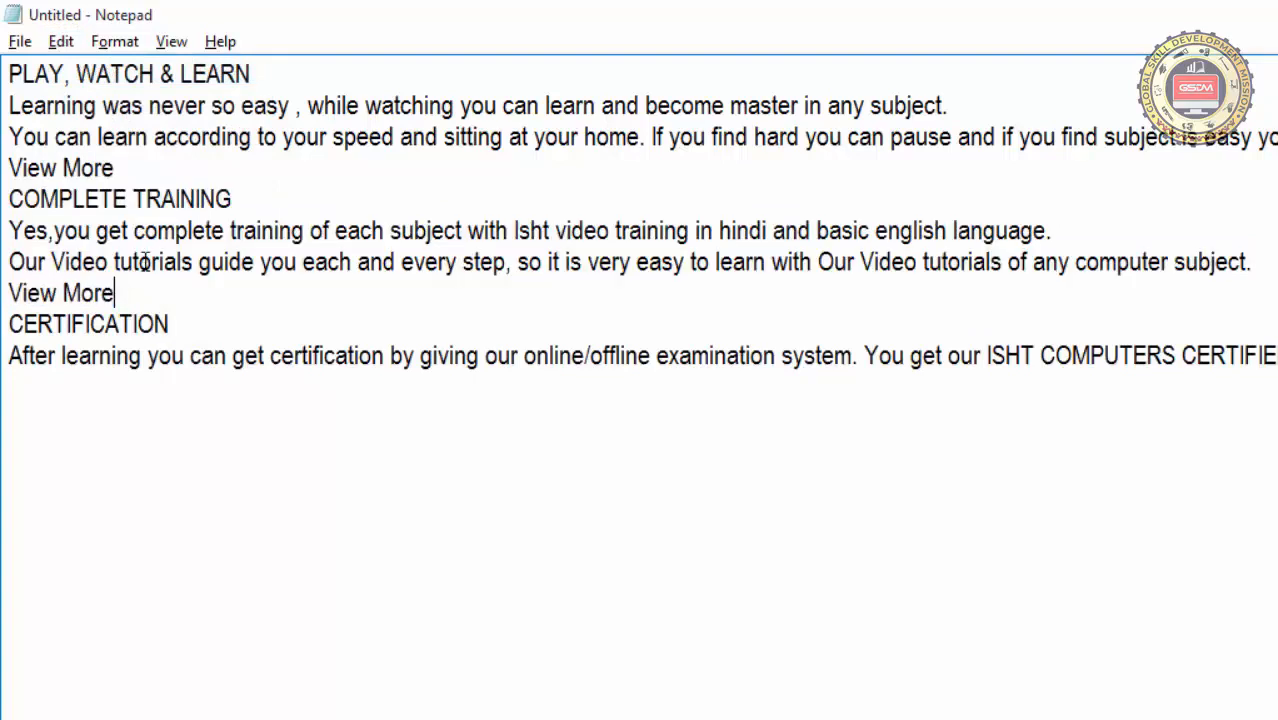
# Cut the COMPLETE TRAINING section, from its heading through the View More line beneath it
pyautogui.click(60, 42)
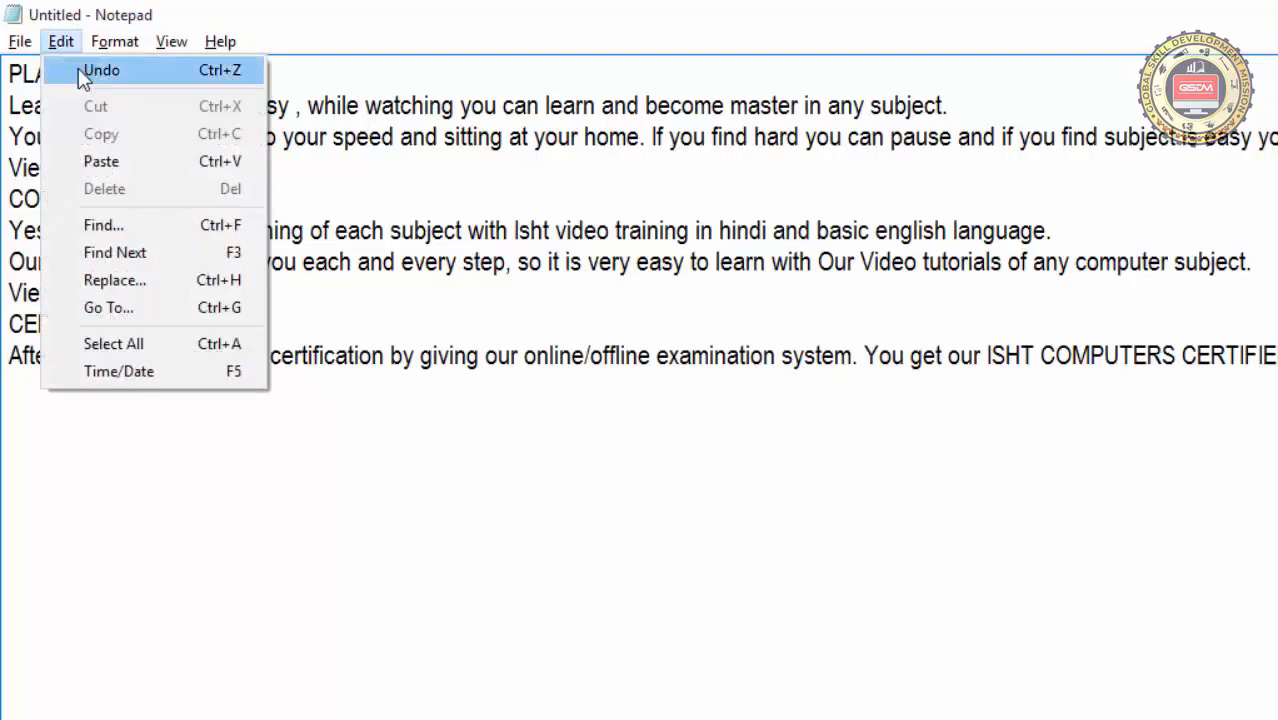
pyautogui.click(351, 248)
pyautogui.moveTo(180, 294); pyautogui.dragTo(15, 197)
pyautogui.hotkey('ctrl', 'c')
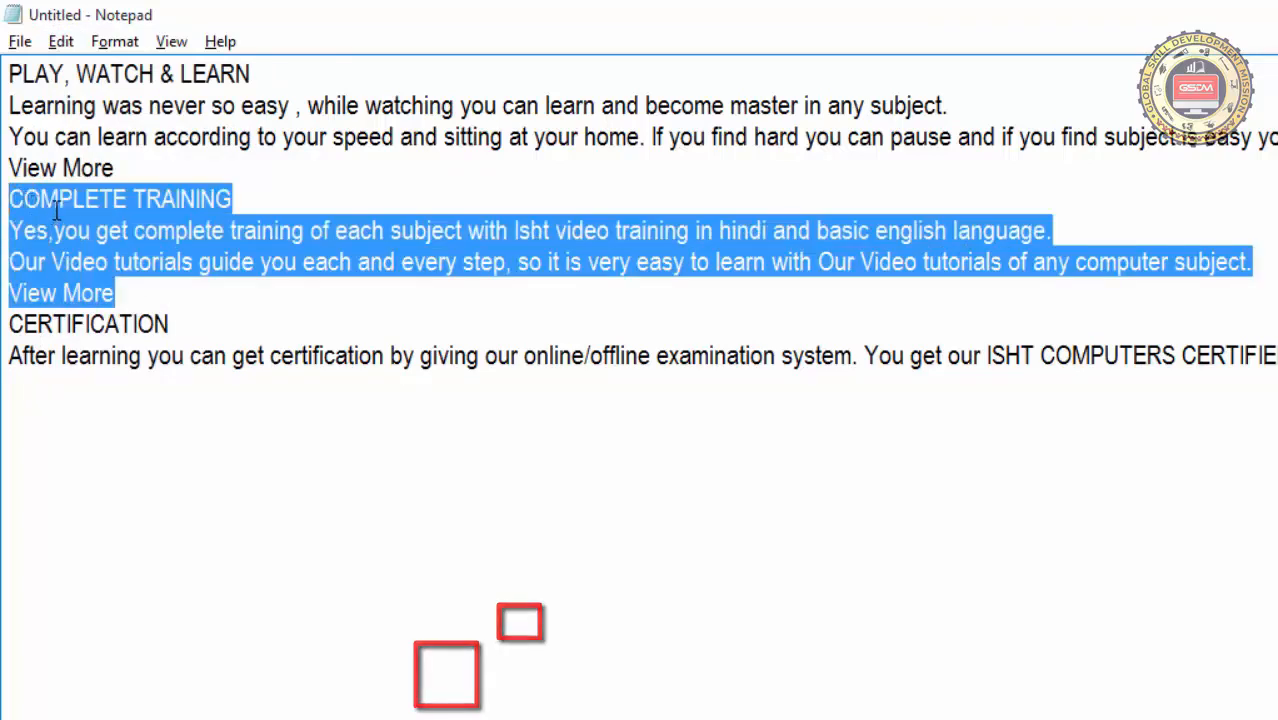
pyautogui.click(70, 45)
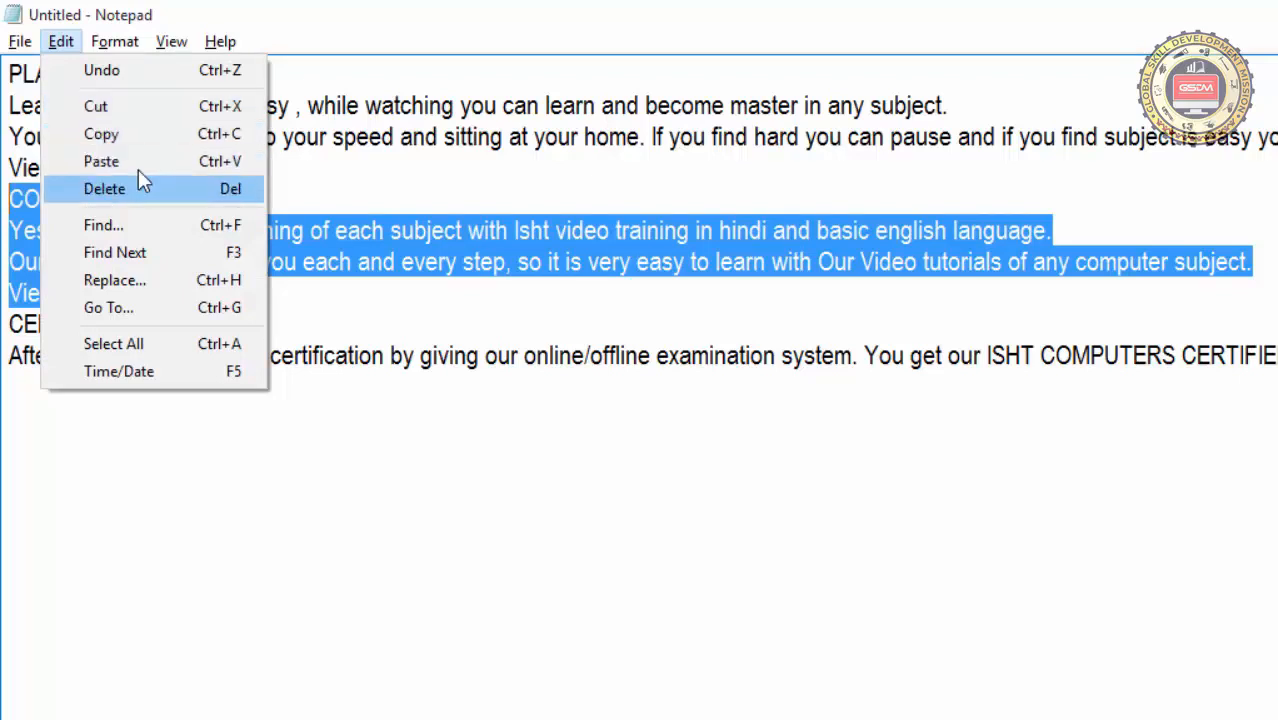
pyautogui.click(168, 107)
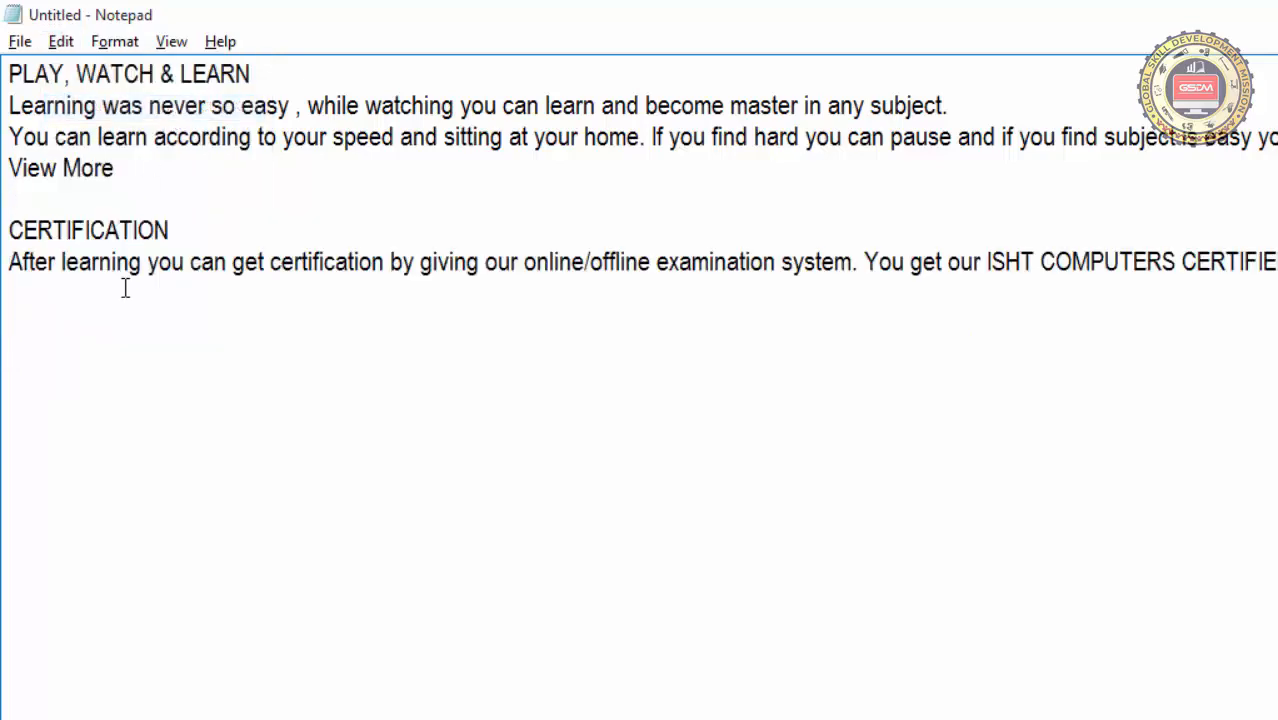
# Add two blank lines after the CERTIFICATION paragraph at the end of the document, leaving the cursor on the second
pyautogui.click(88, 346)
pyautogui.doubleClick(38, 333)
pyautogui.press('End')
pyautogui.click(120, 366)
pyautogui.press('End')
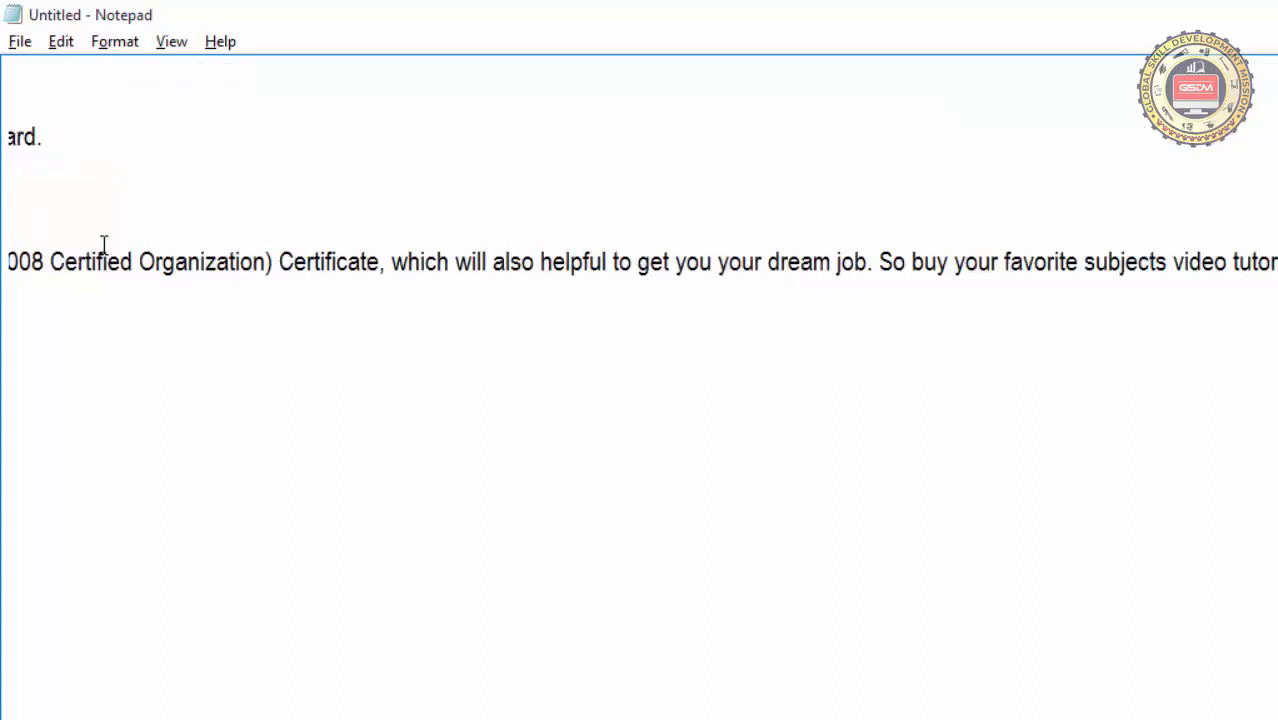
pyautogui.press('Return')
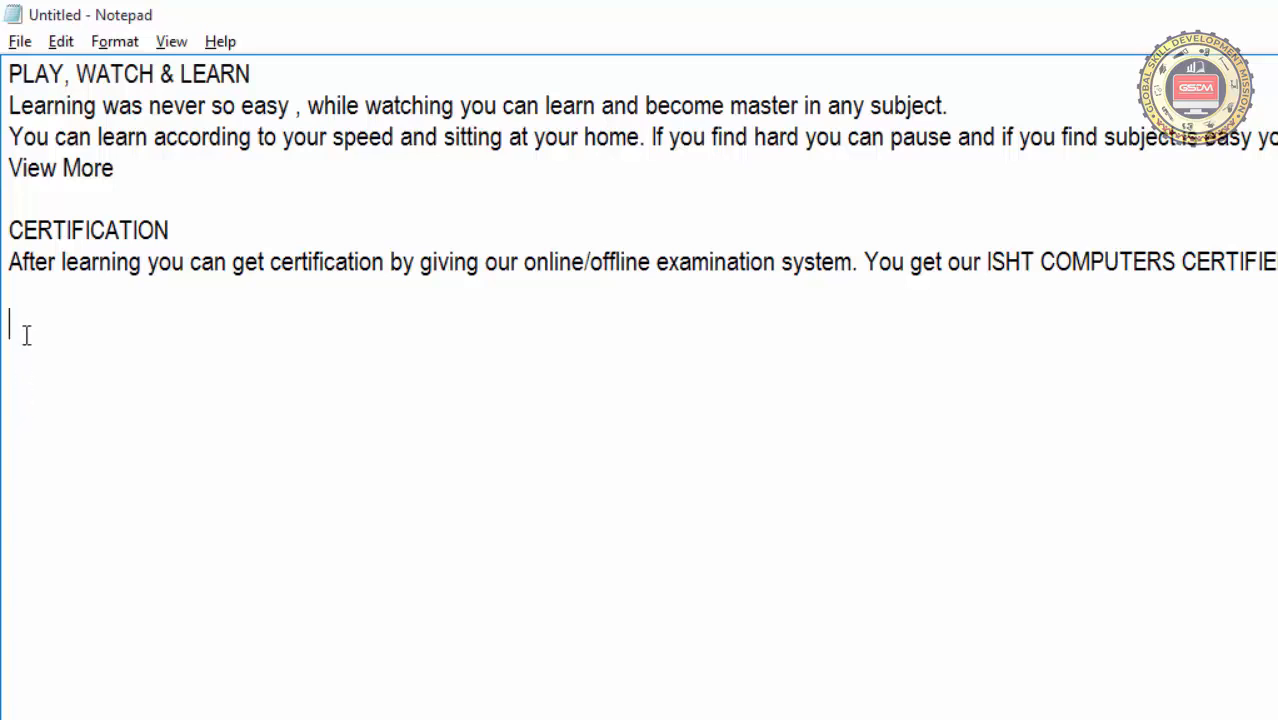
# Paste the cut COMPLETE TRAINING section on the last blank line below the CERTIFICATION paragraph
pyautogui.click(64, 44)
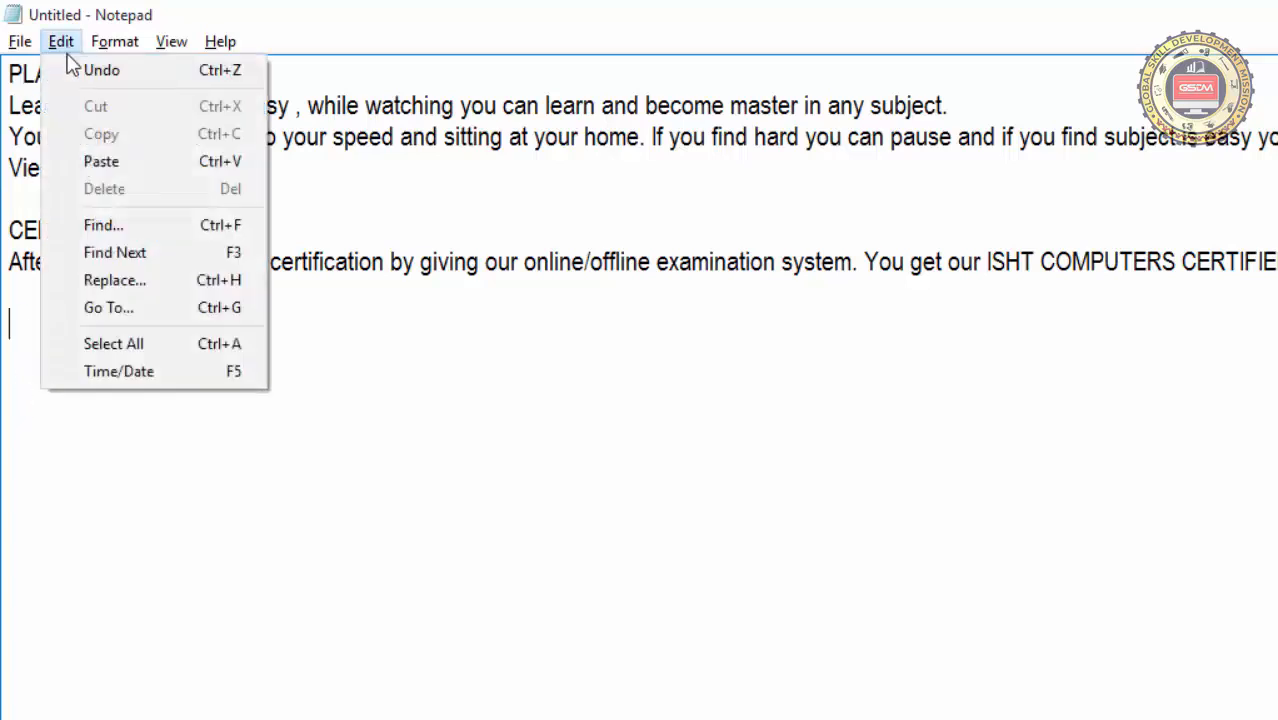
pyautogui.click(109, 173)
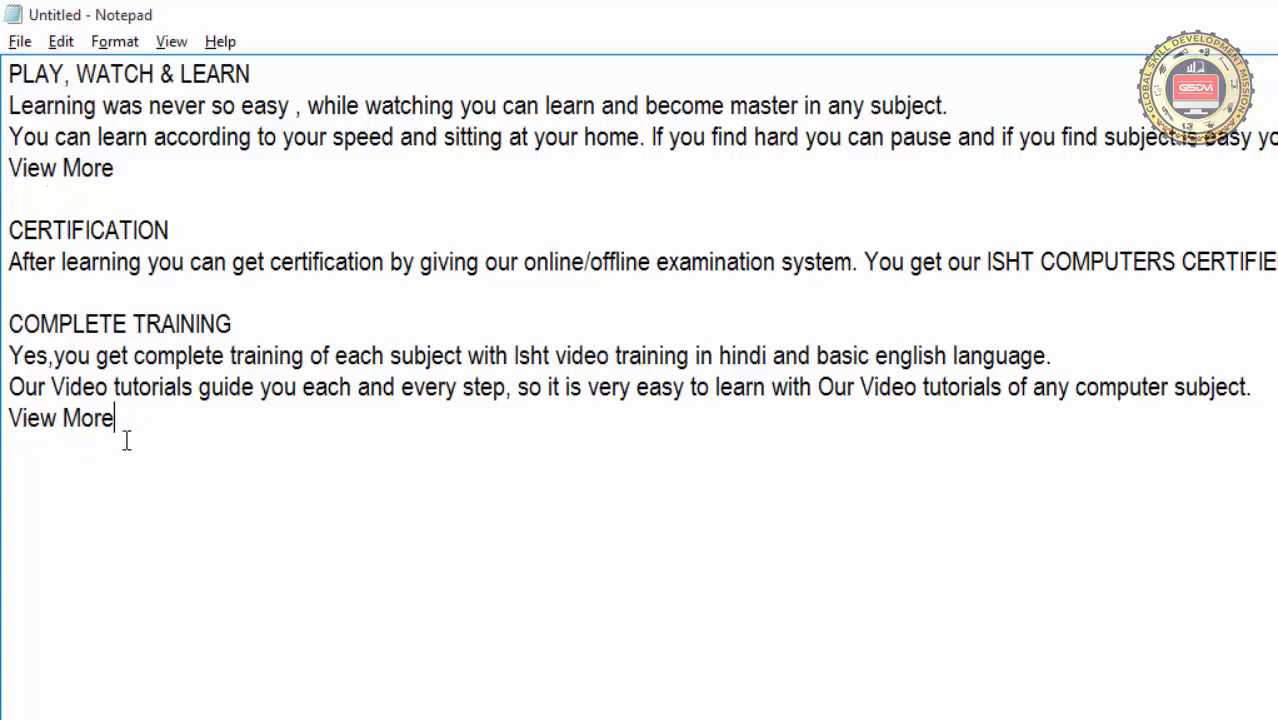
pyautogui.click(61, 41)
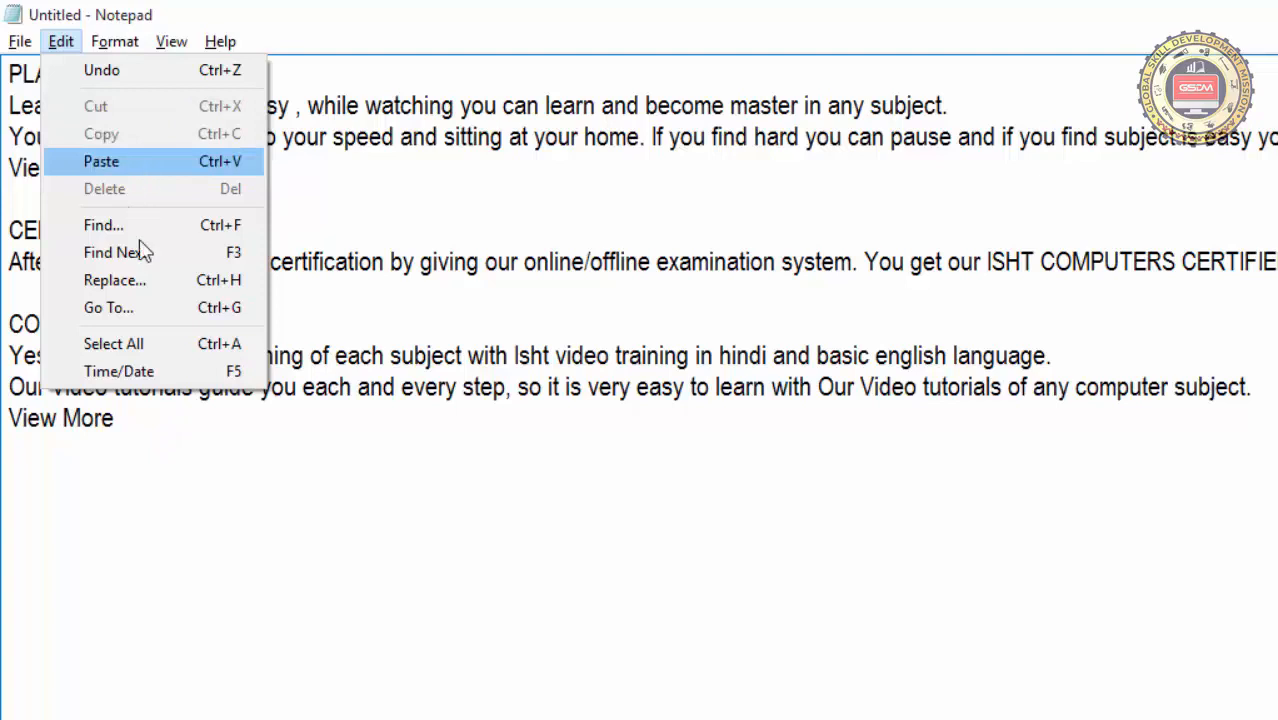
pyautogui.click(140, 488)
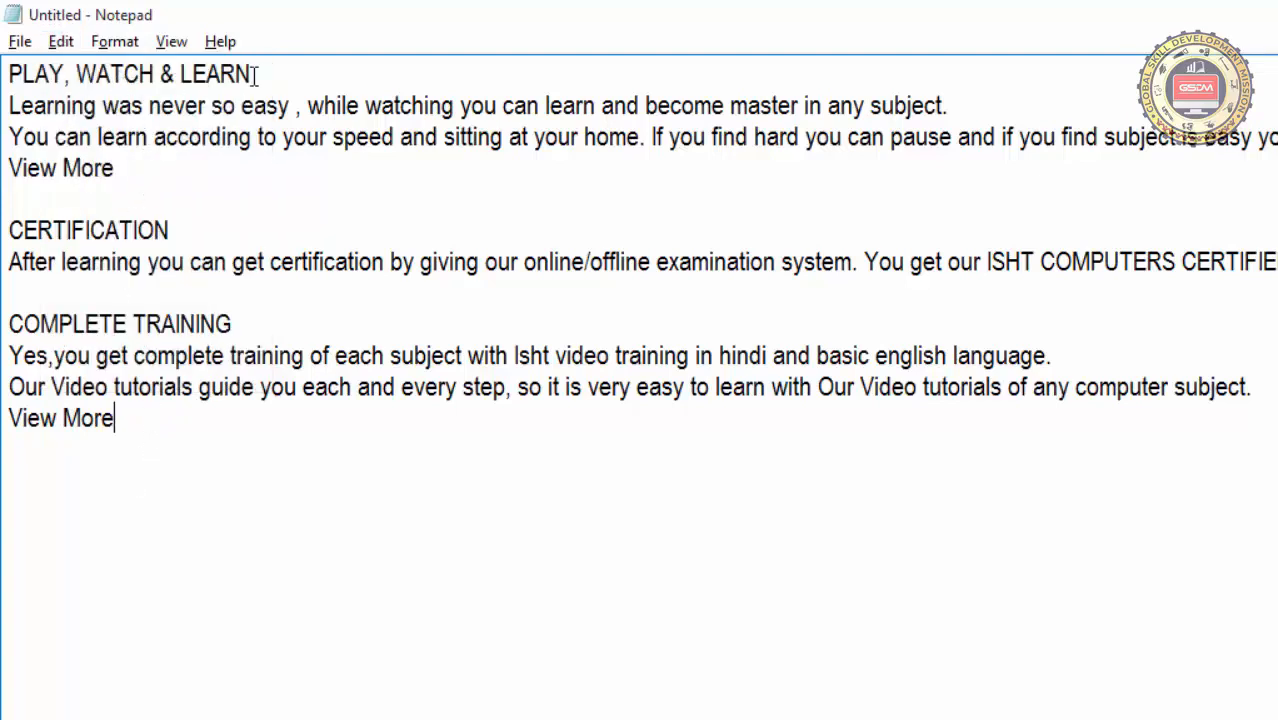
# Copy the PLAY, WATCH & LEARN heading and paste it on the blank line above CERTIFICATION
pyautogui.moveTo(251, 74); pyautogui.dragTo(5, 75)
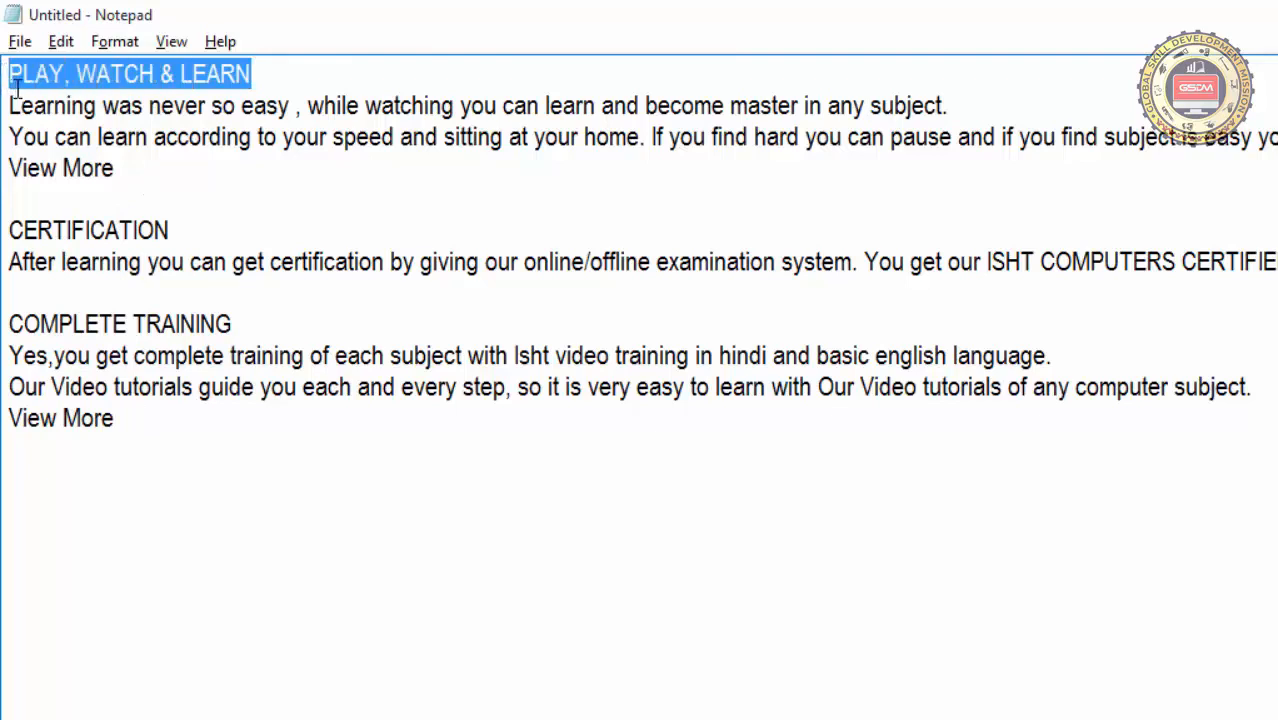
pyautogui.click(59, 41)
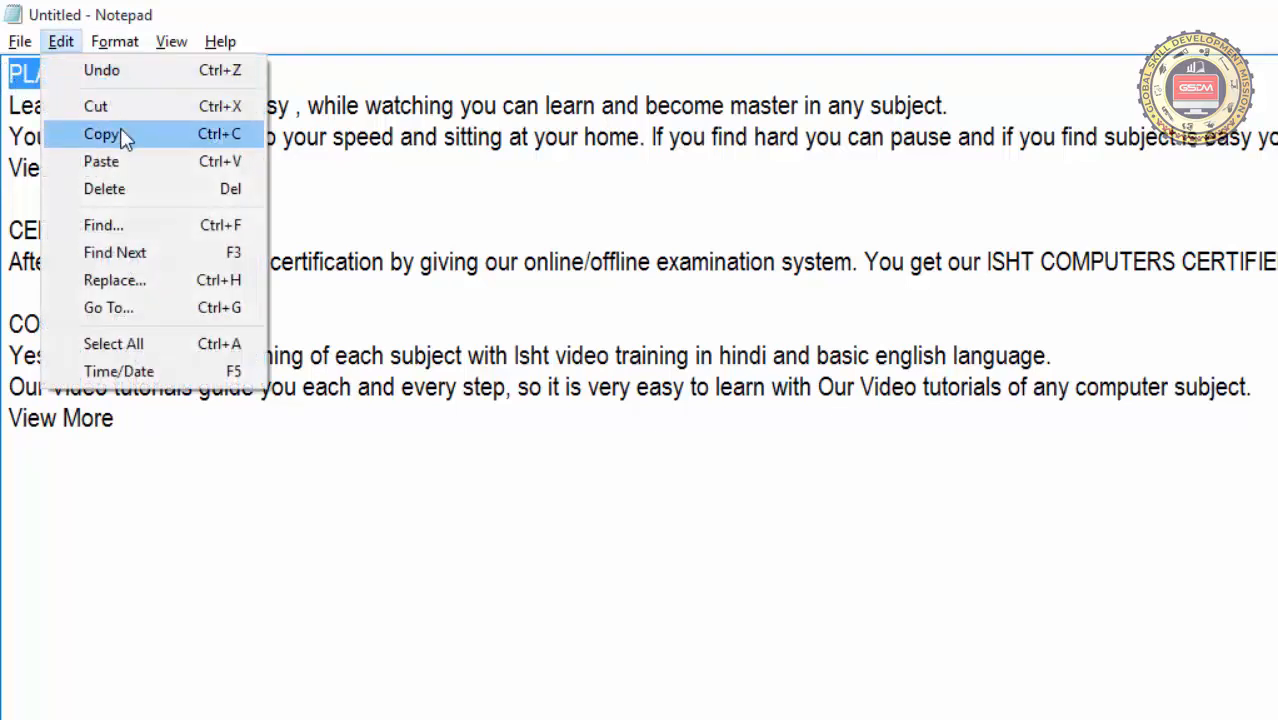
pyautogui.click(123, 134)
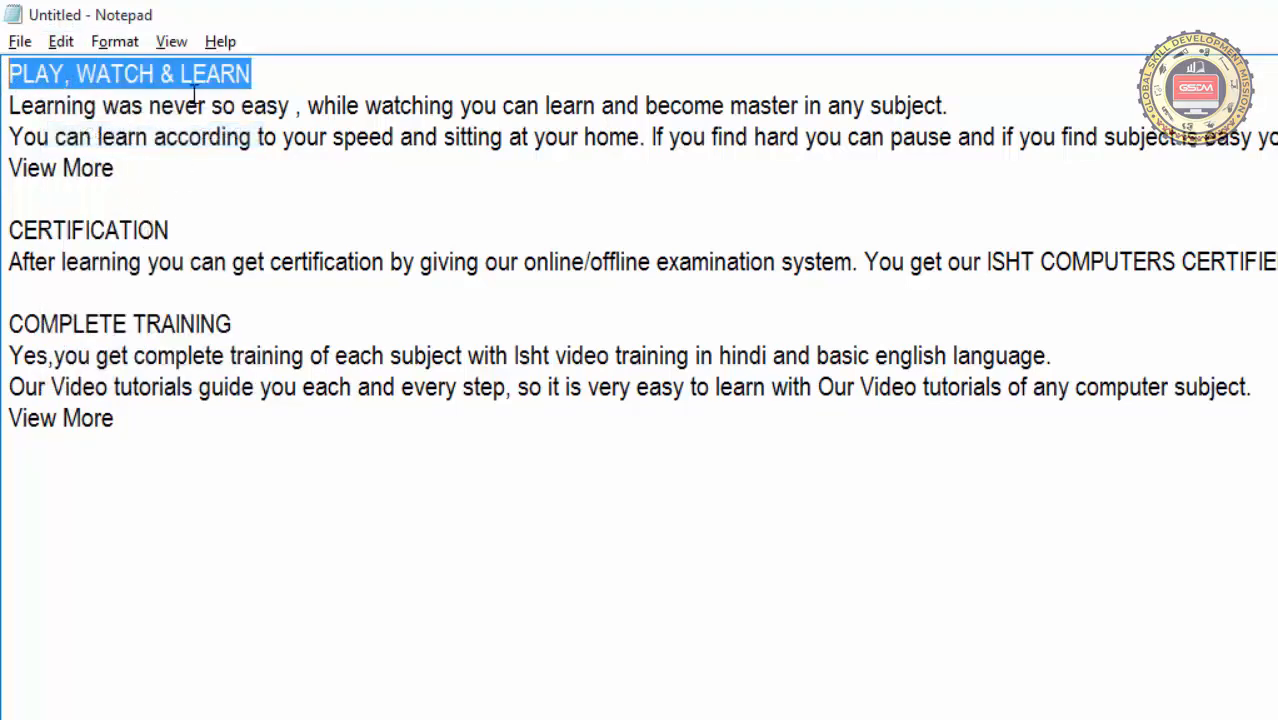
pyautogui.click(142, 407)
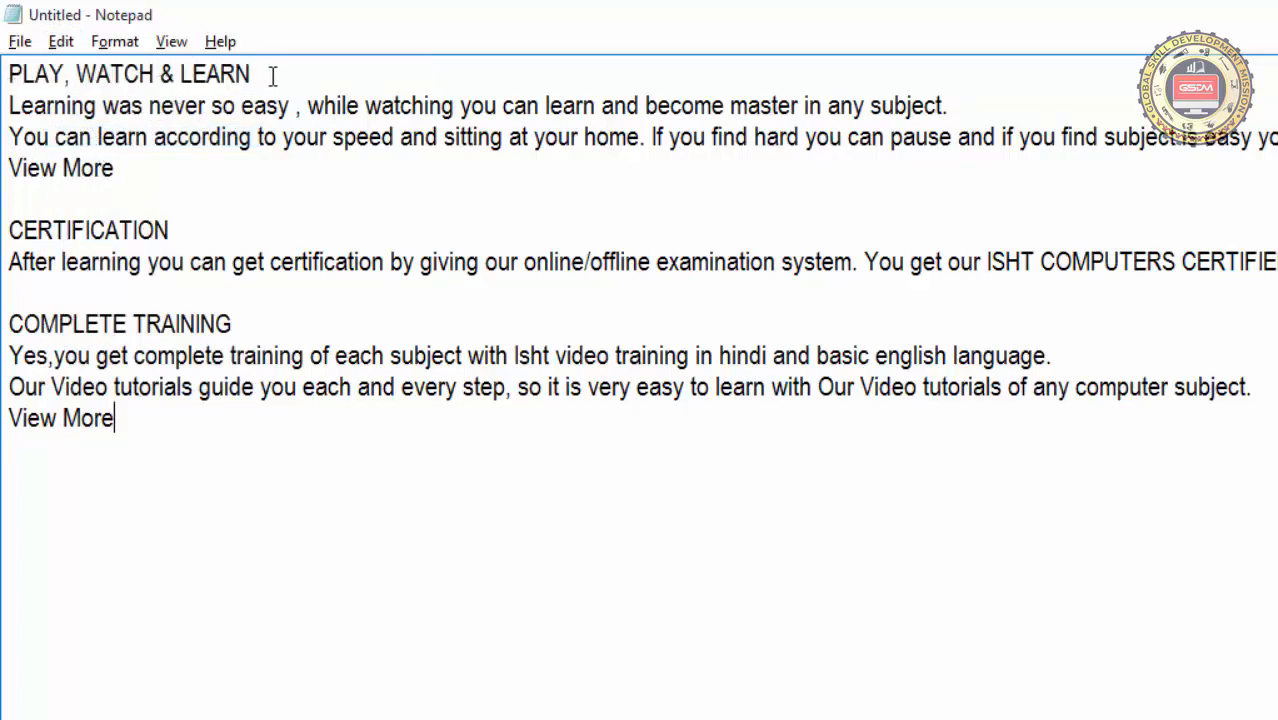
pyautogui.click(17, 197)
pyautogui.click(62, 41)
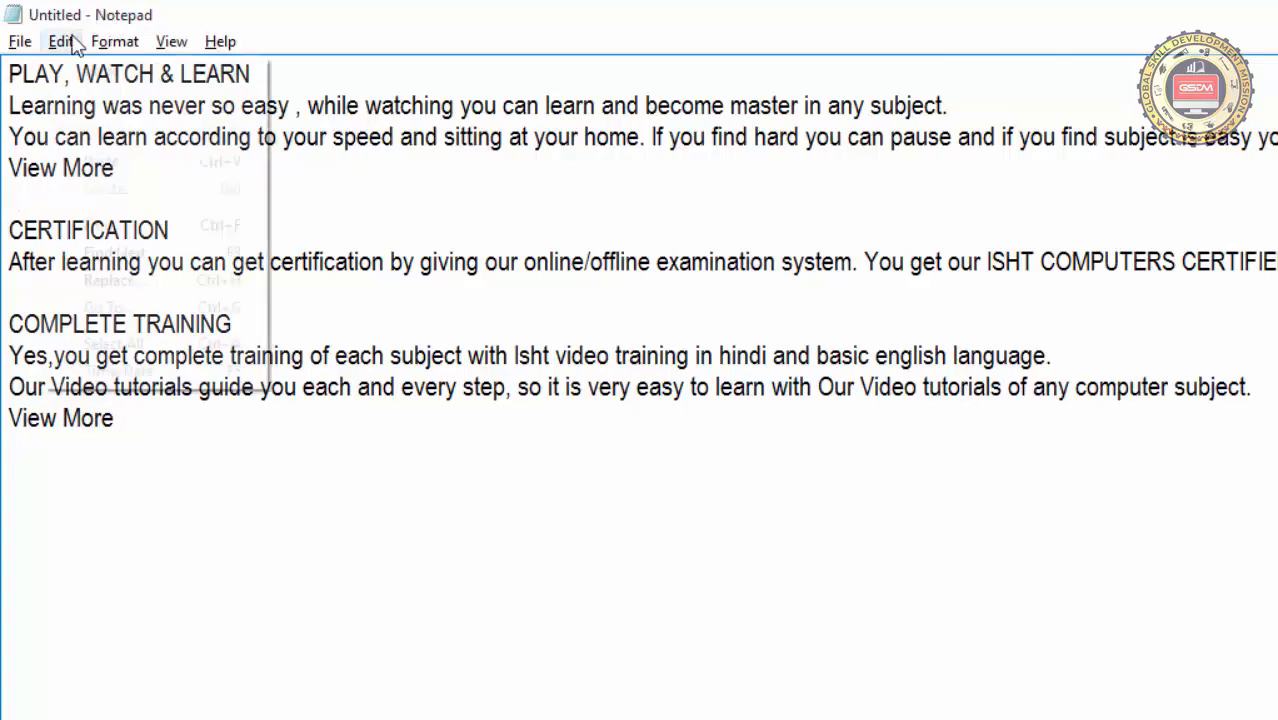
pyautogui.click(100, 162)
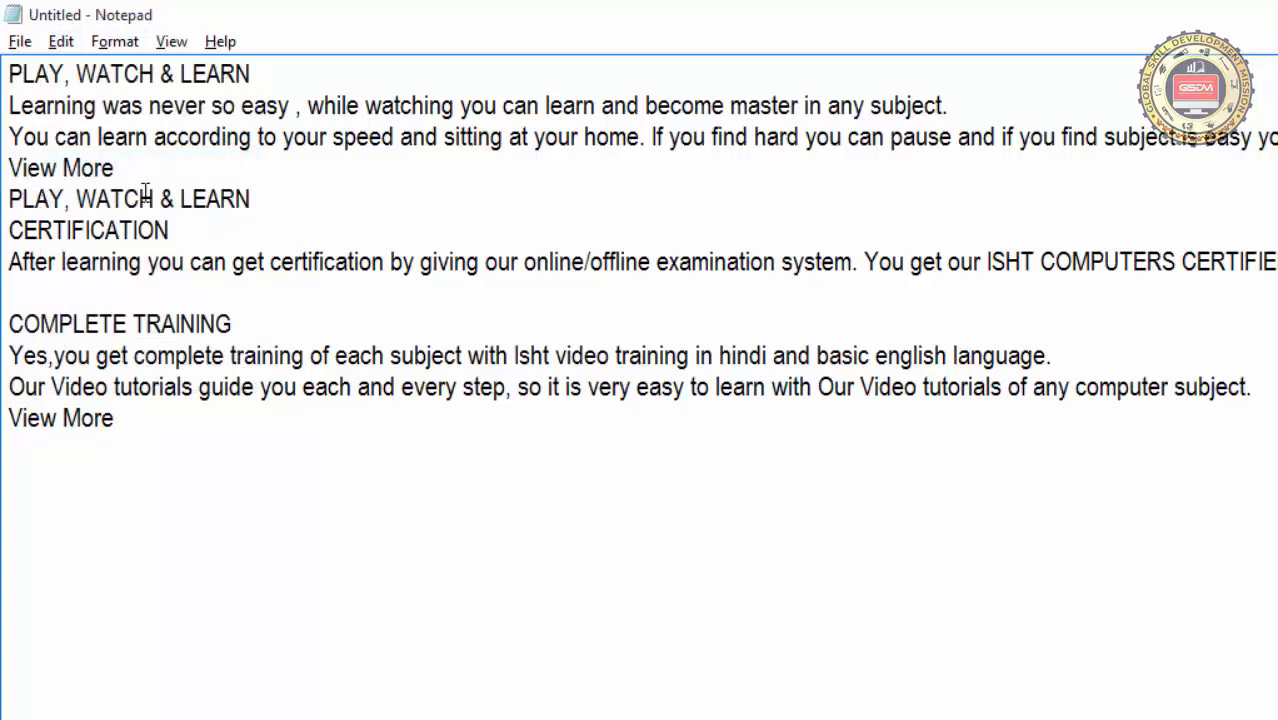
# Paste the copied PLAY, WATCH & LEARN heading twice below the last View More line, each on its own line
pyautogui.click(144, 462)
pyautogui.press('Return')
pyautogui.click(61, 41)
pyautogui.click(86, 164)
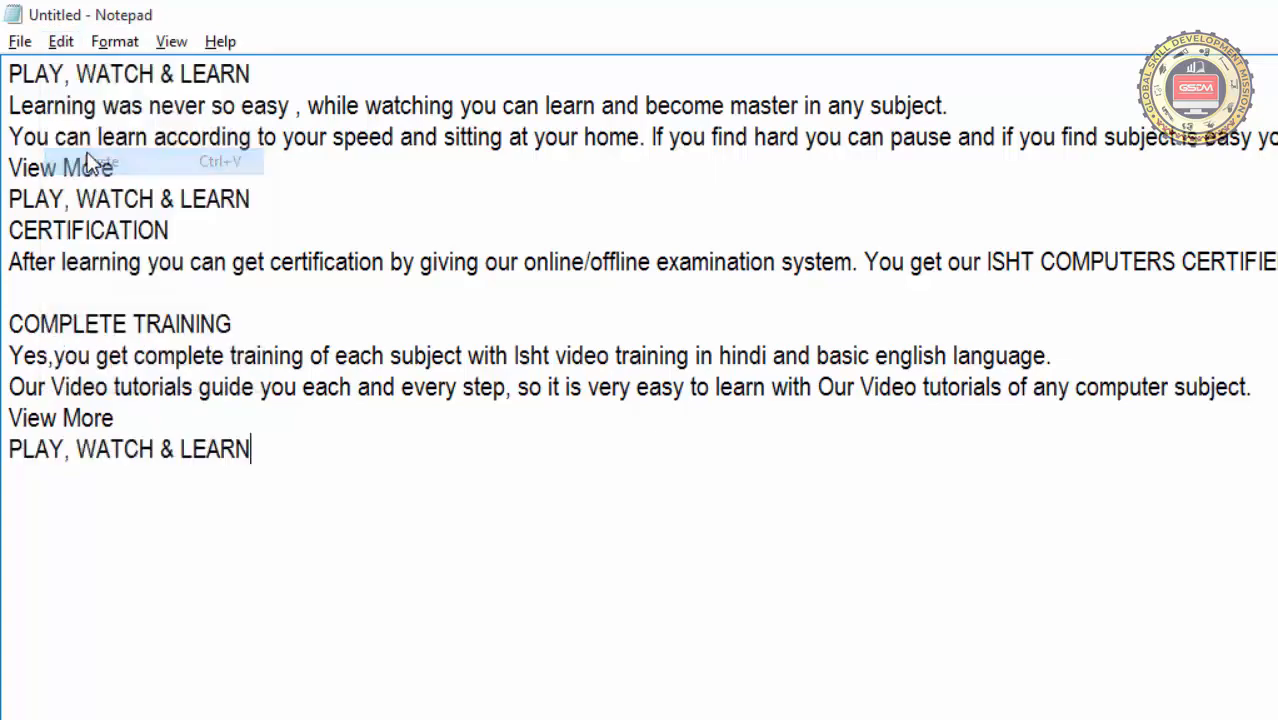
pyautogui.click(47, 43)
pyautogui.click(80, 175)
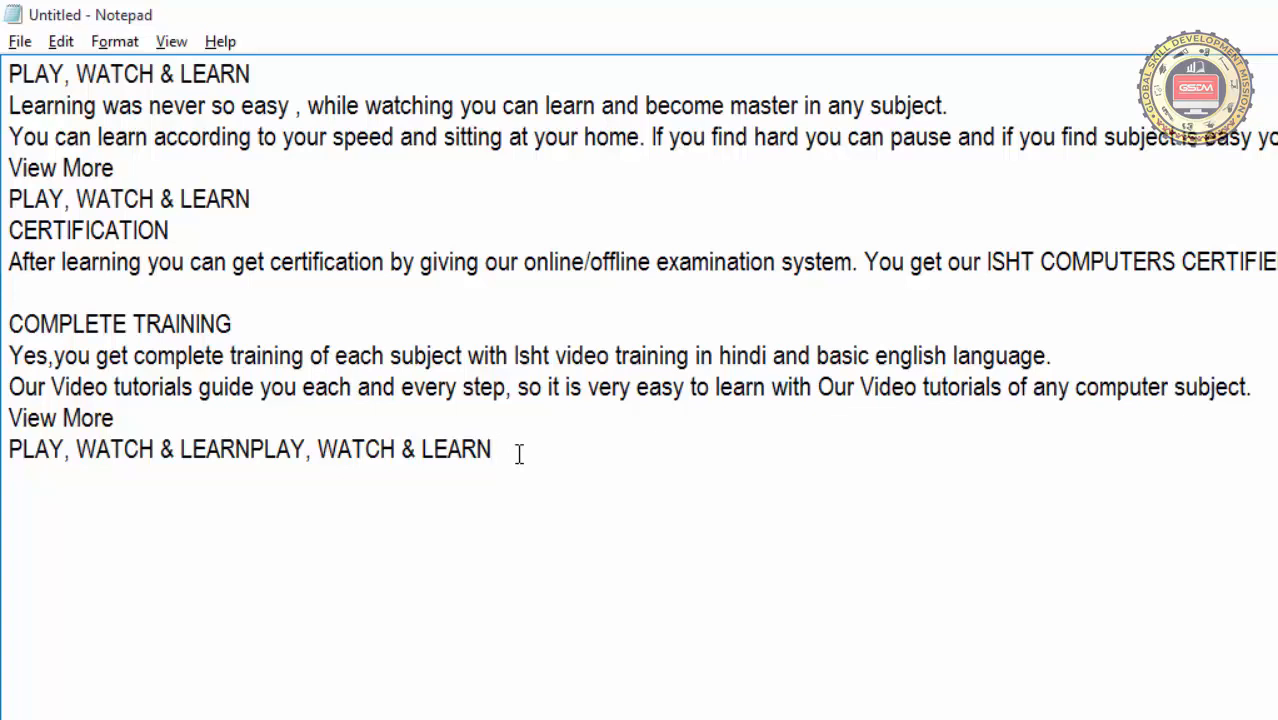
pyautogui.click(252, 452)
pyautogui.press('Return')
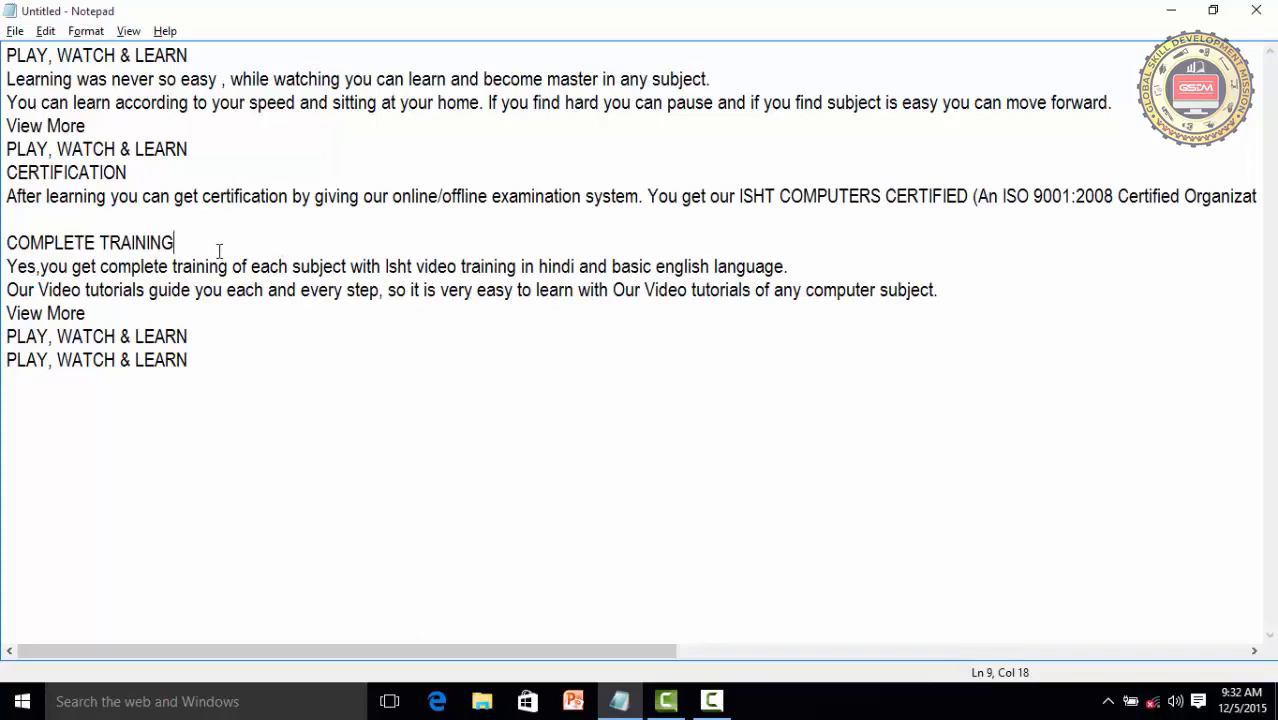
# Delete the text from the PLAY, WATCH & LEARN line above CERTIFICATION through the COMPLETE TRAINING heading
pyautogui.moveTo(208, 245); pyautogui.dragTo(13, 162)
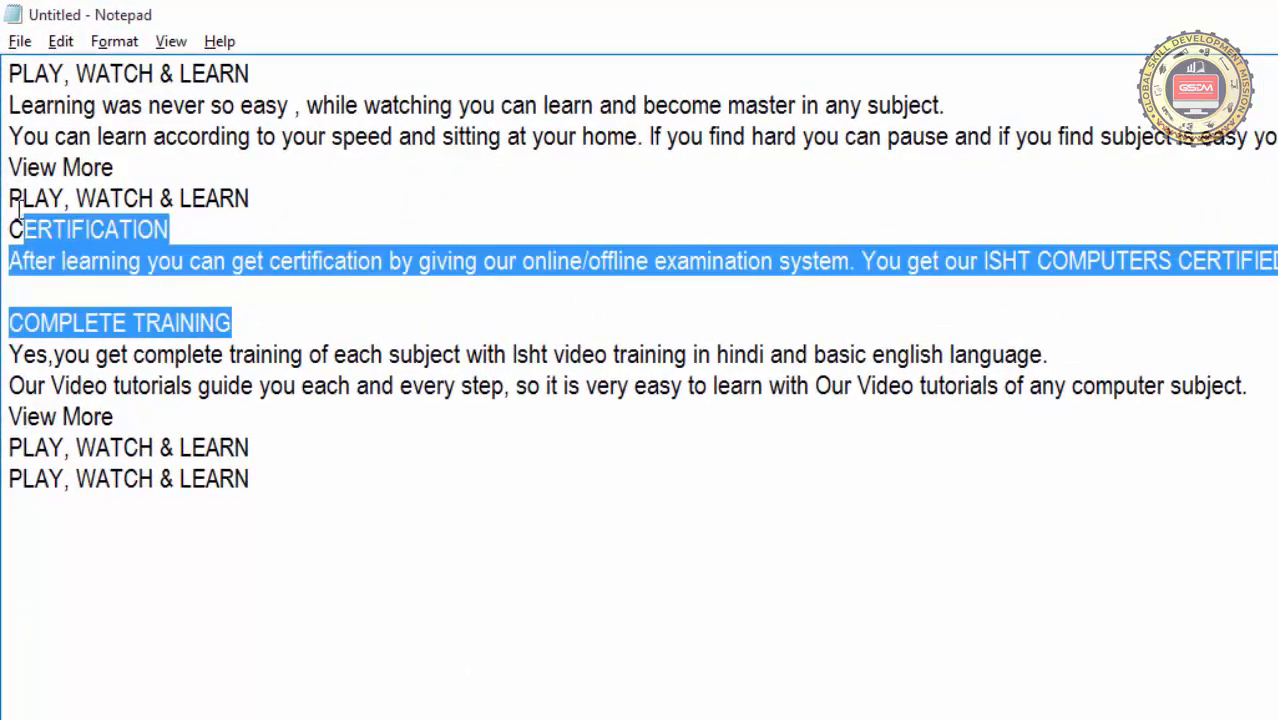
pyautogui.moveTo(18, 208); pyautogui.dragTo(12, 203)
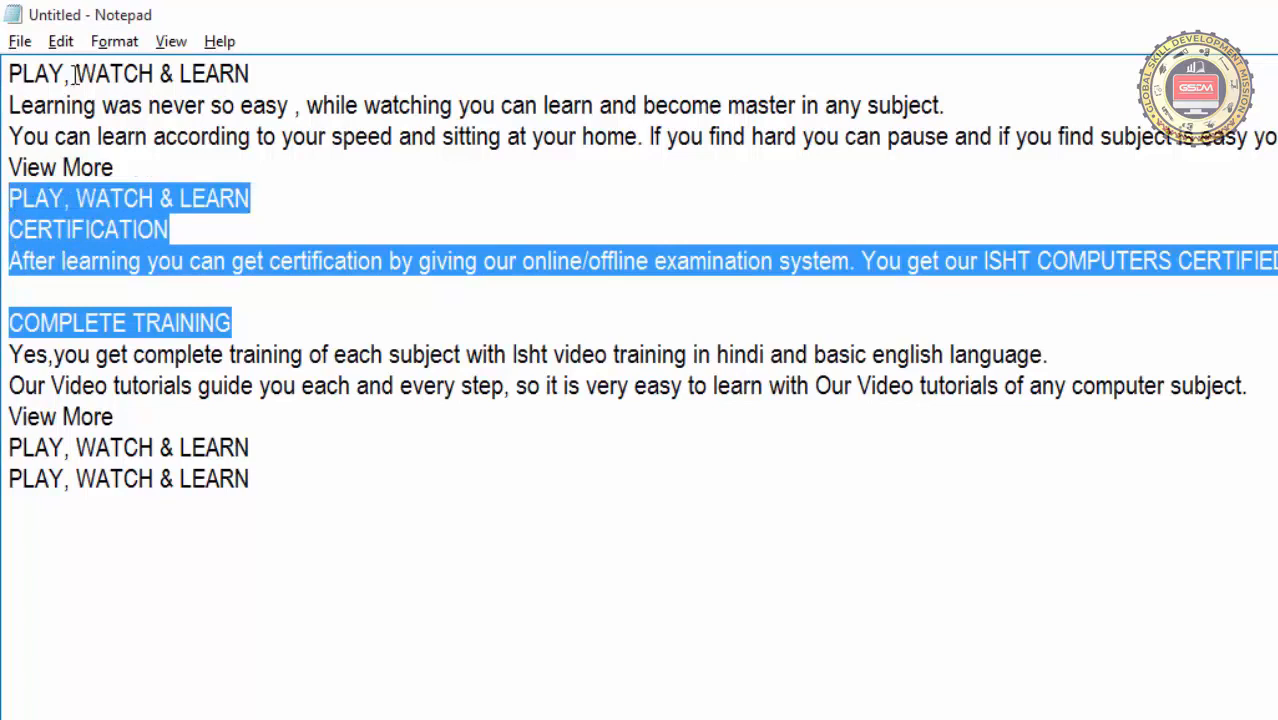
pyautogui.click(60, 41)
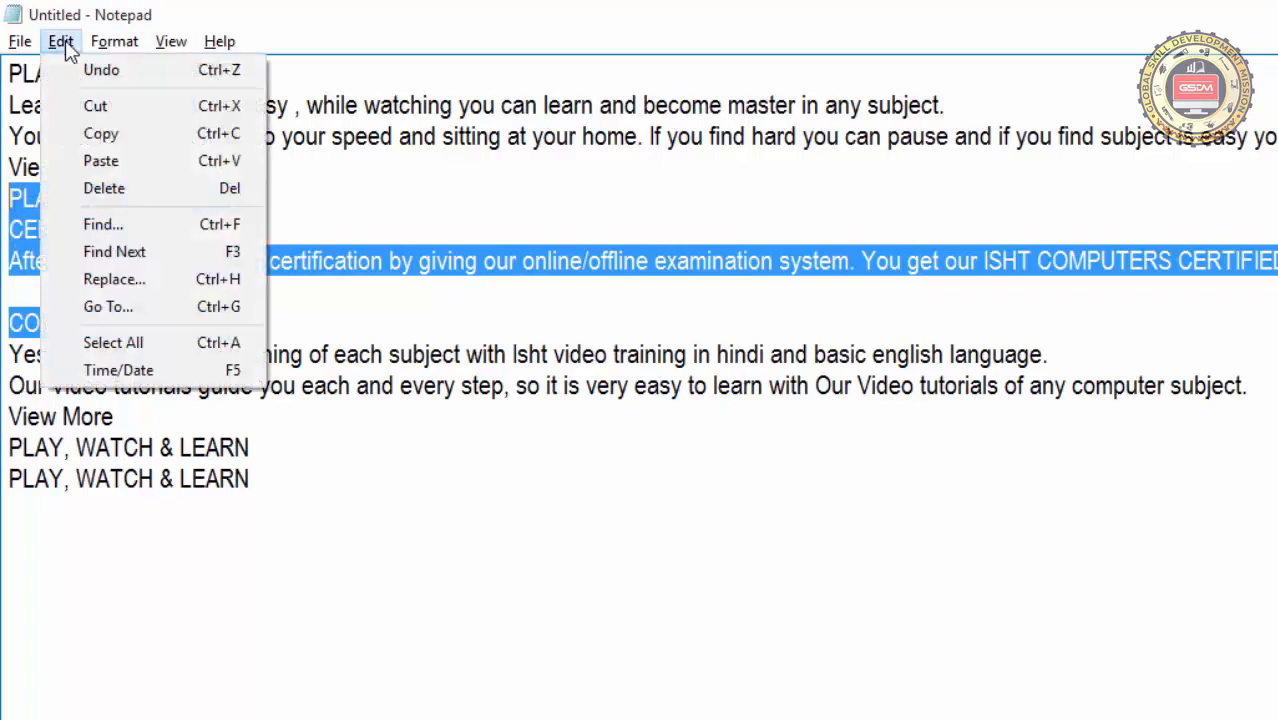
pyautogui.click(129, 192)
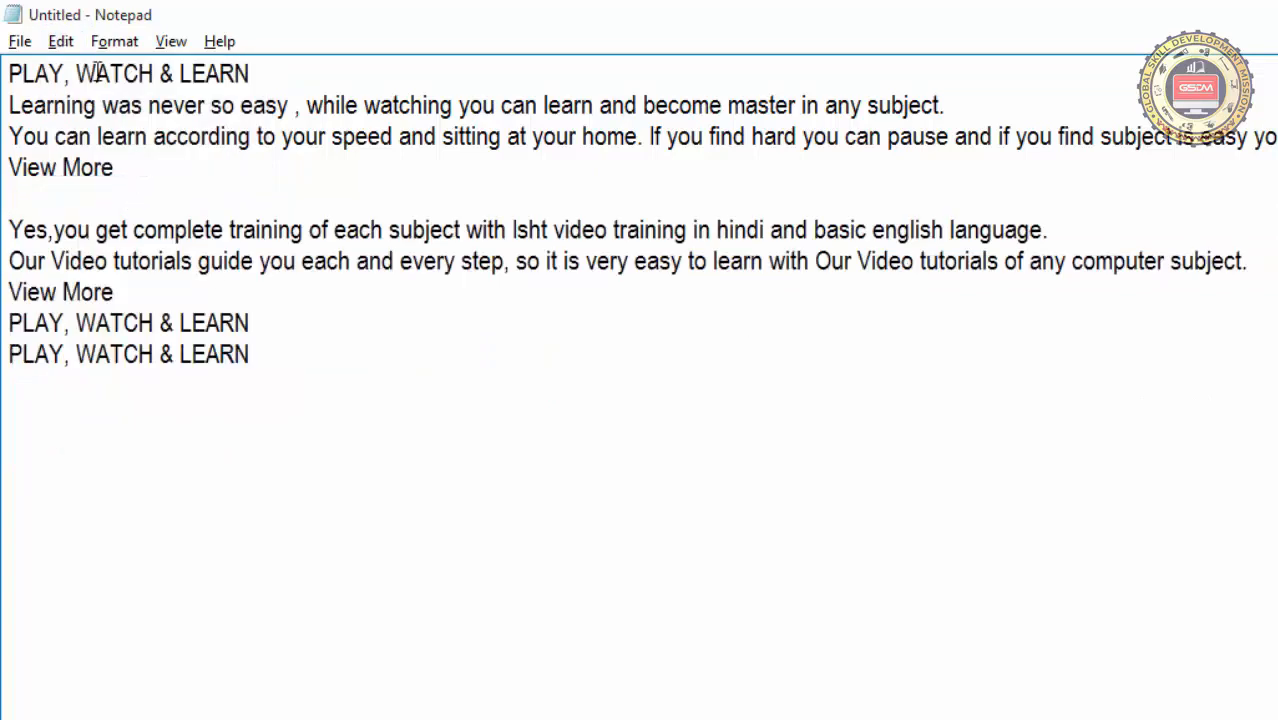
# Undo the deletion of the CERTIFICATION block and clear the text selection
pyautogui.click(60, 41)
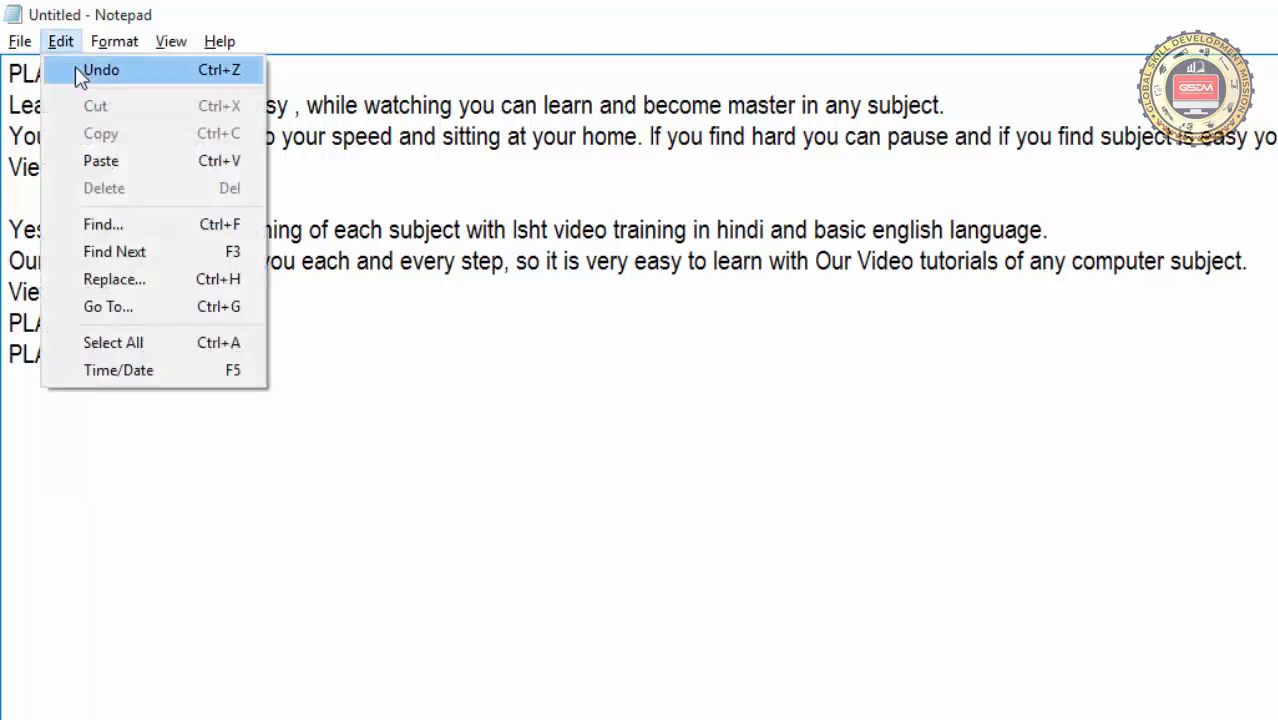
pyautogui.click(216, 70)
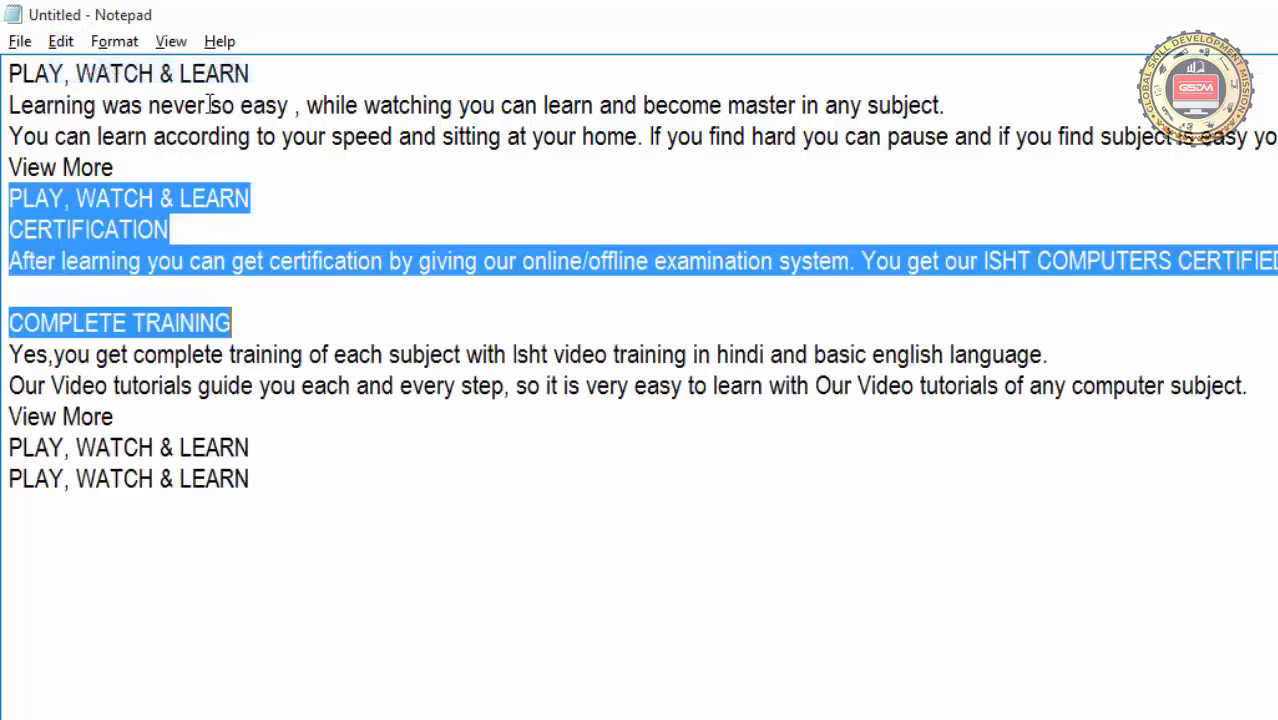
pyautogui.click(64, 41)
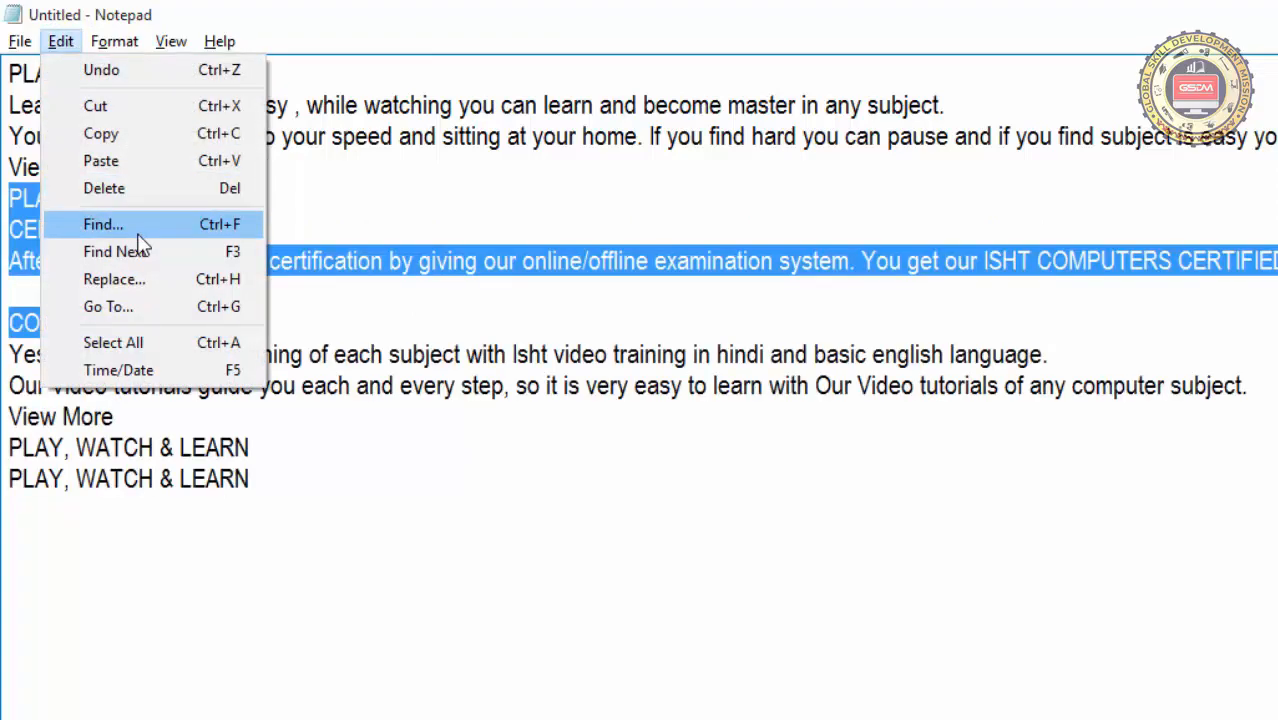
pyautogui.click(364, 181)
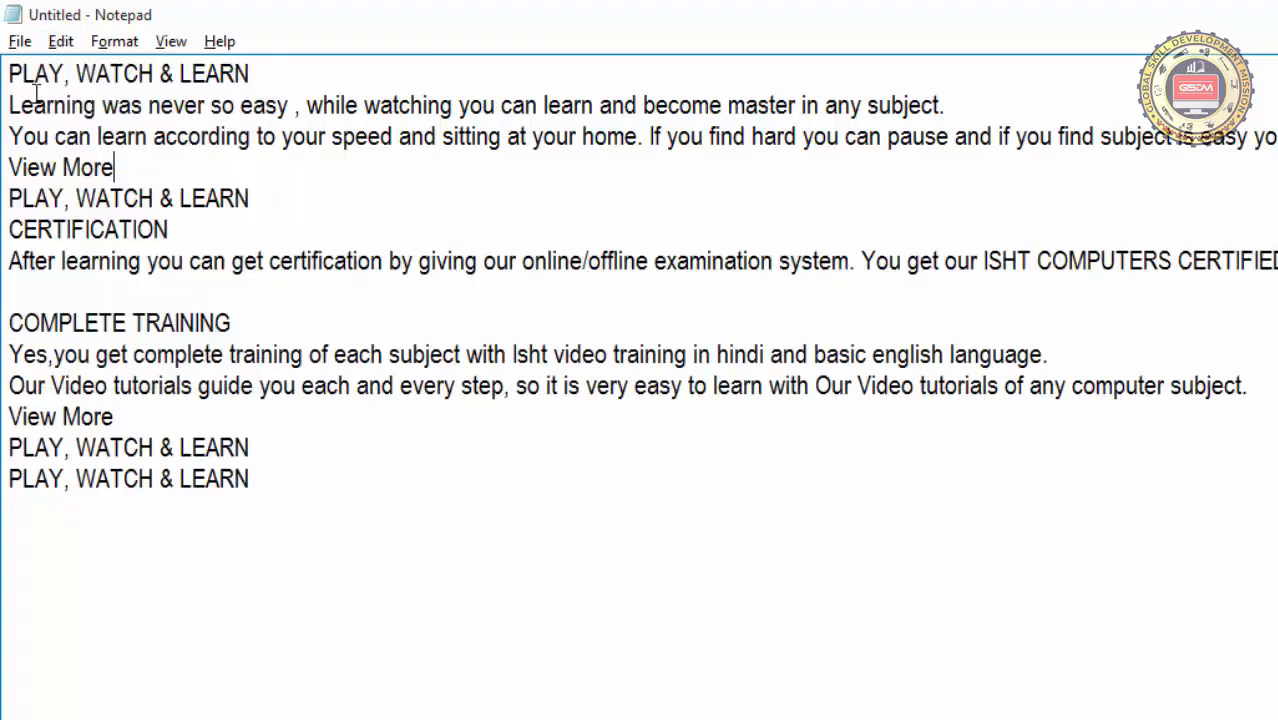
# Open Find, enter PLAY as the search text, and place the cursor at the start of the document
pyautogui.click(8, 73)
pyautogui.click(58, 43)
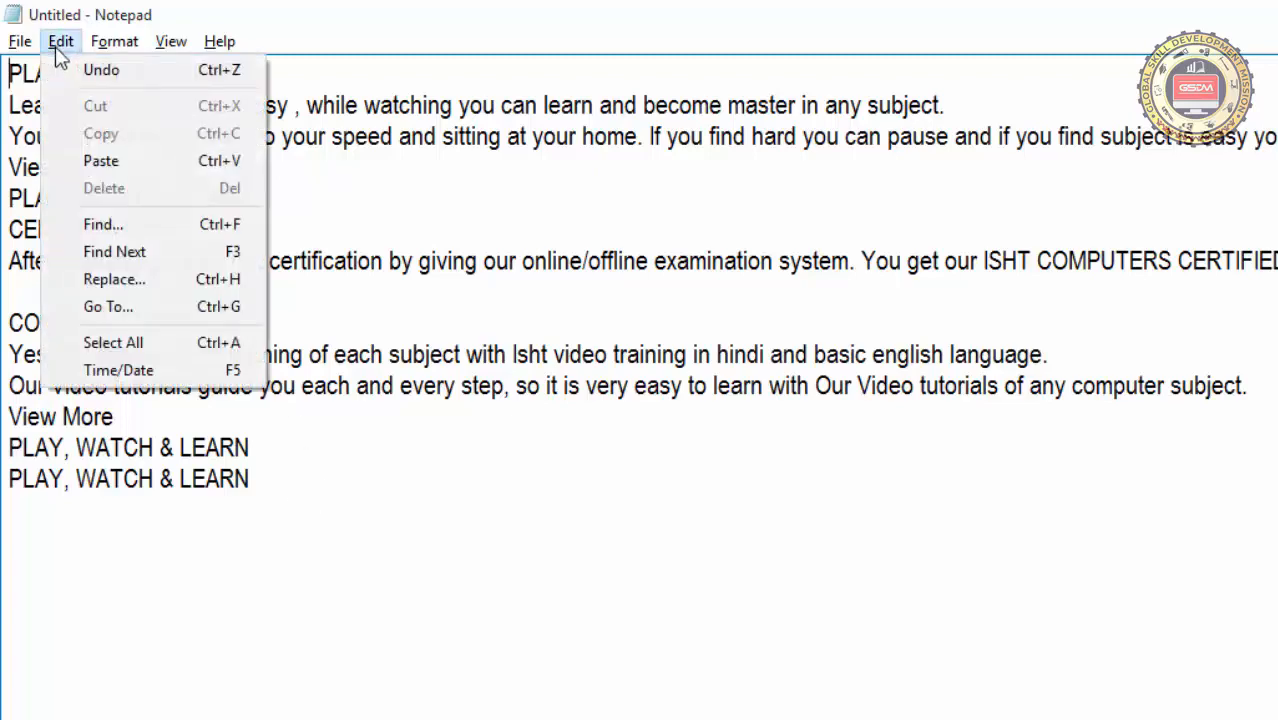
pyautogui.click(100, 225)
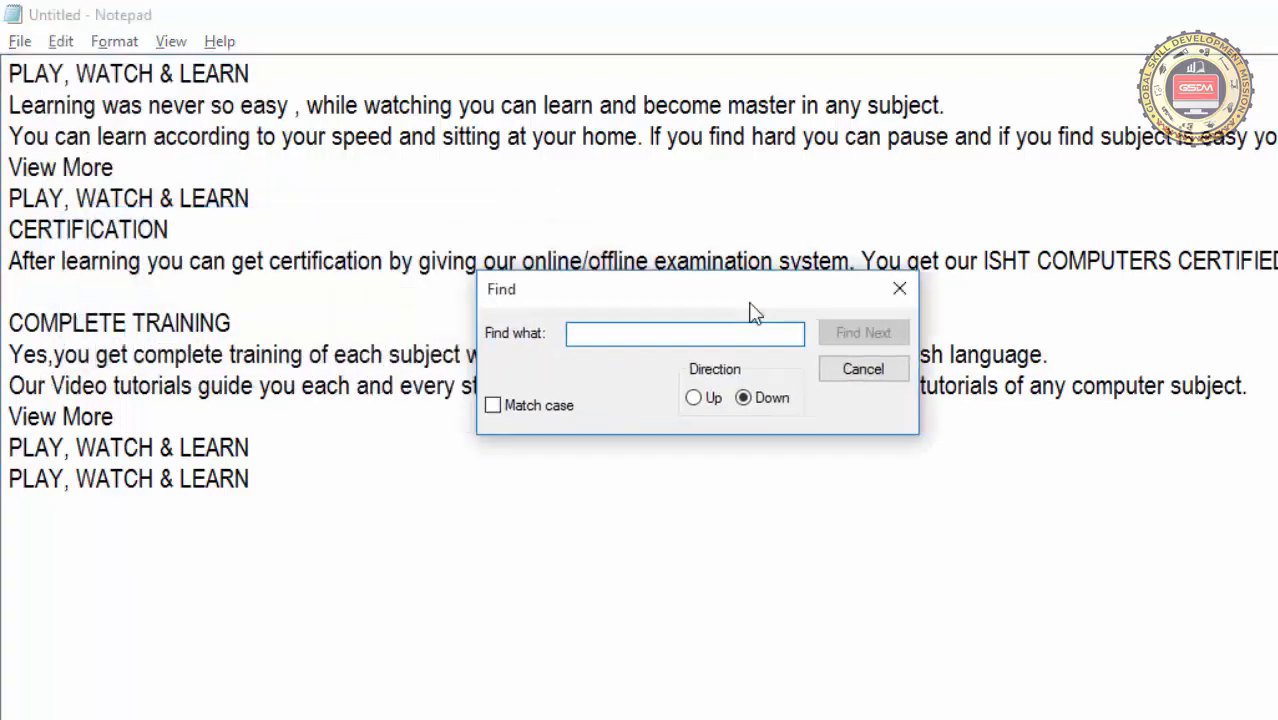
pyautogui.moveTo(755, 313); pyautogui.dragTo(954, 306)
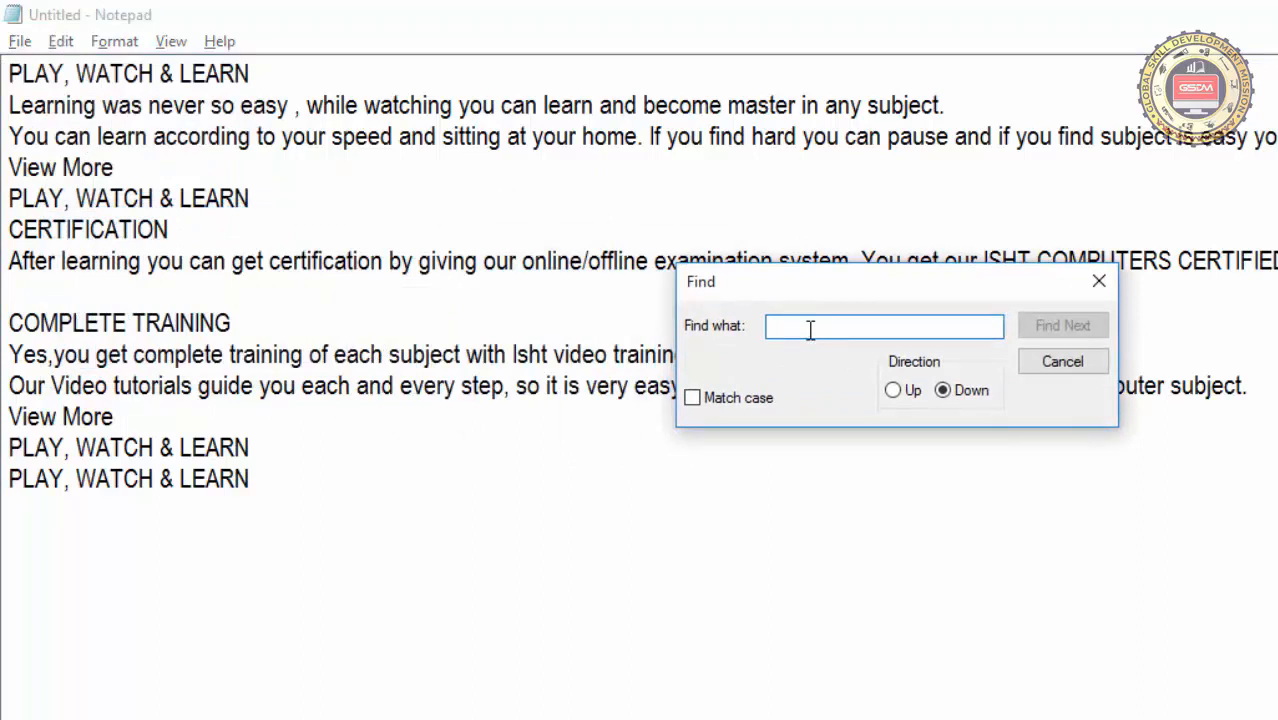
pyautogui.write('PLAY')
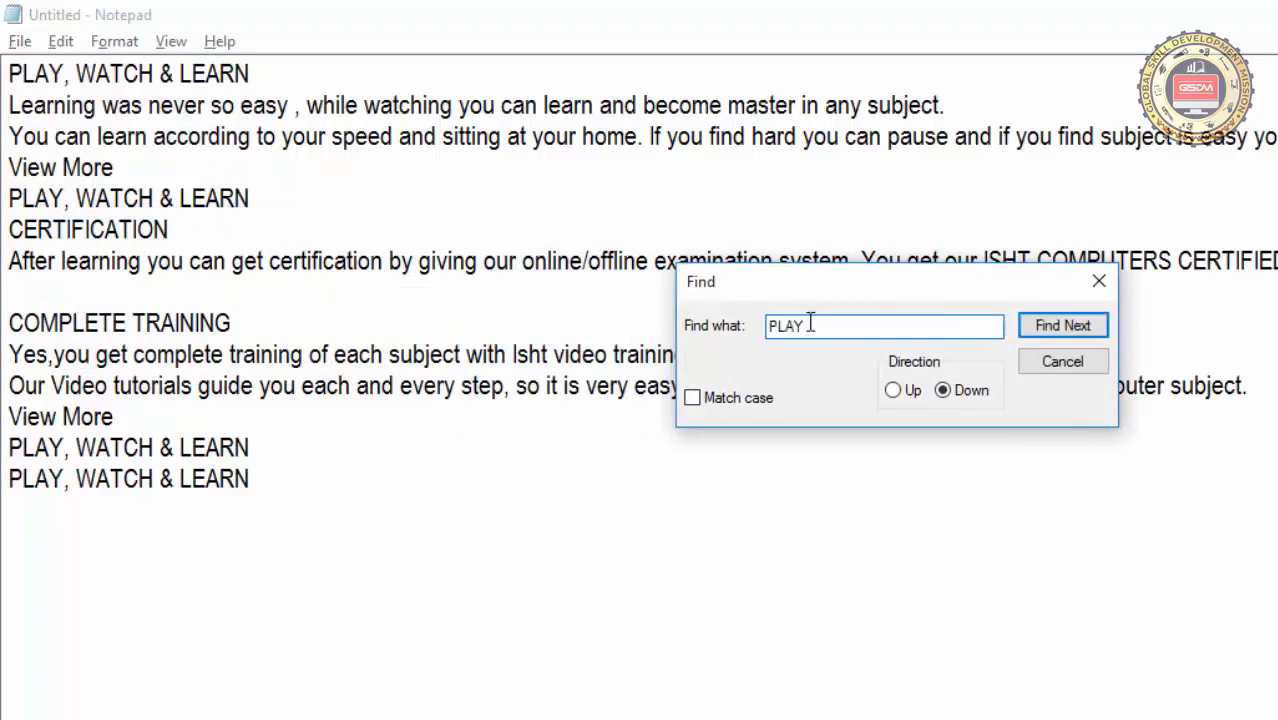
pyautogui.click(444, 168)
pyautogui.hotkey('ctrl', 'Home')
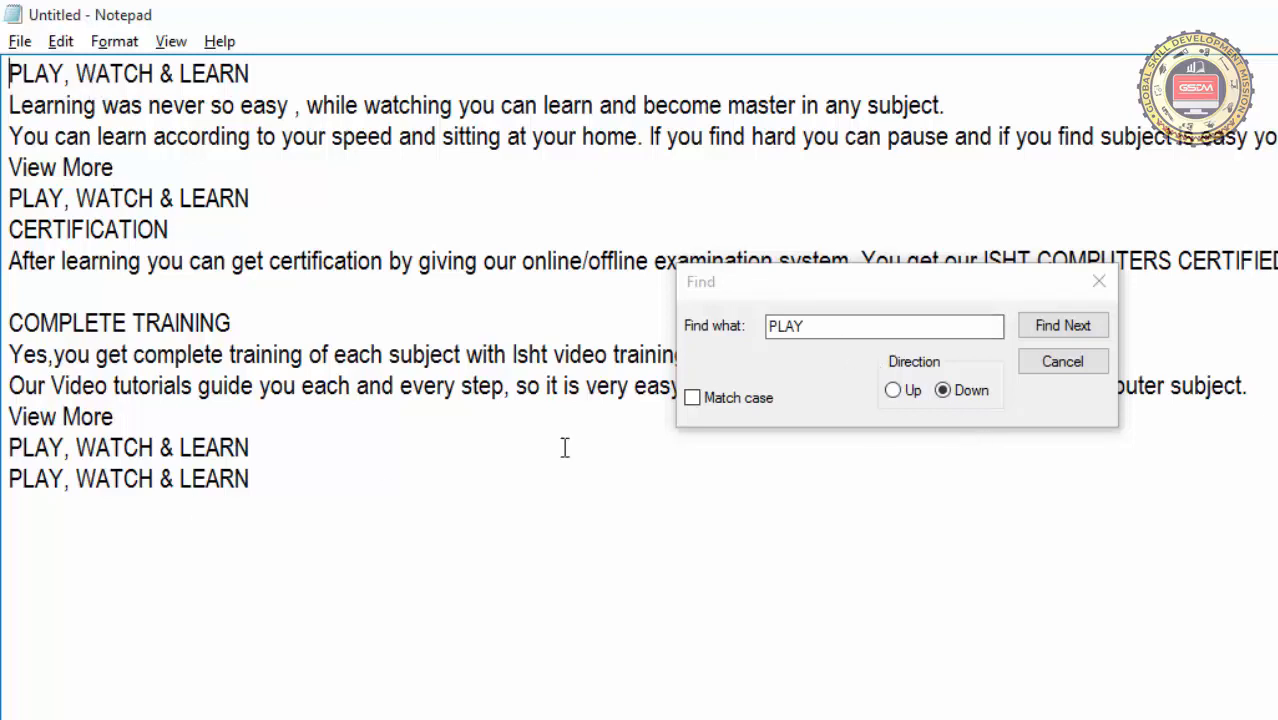
# Toggle the Match case option on and back off for the PLAY search
pyautogui.moveTo(815, 331); pyautogui.dragTo(766, 328)
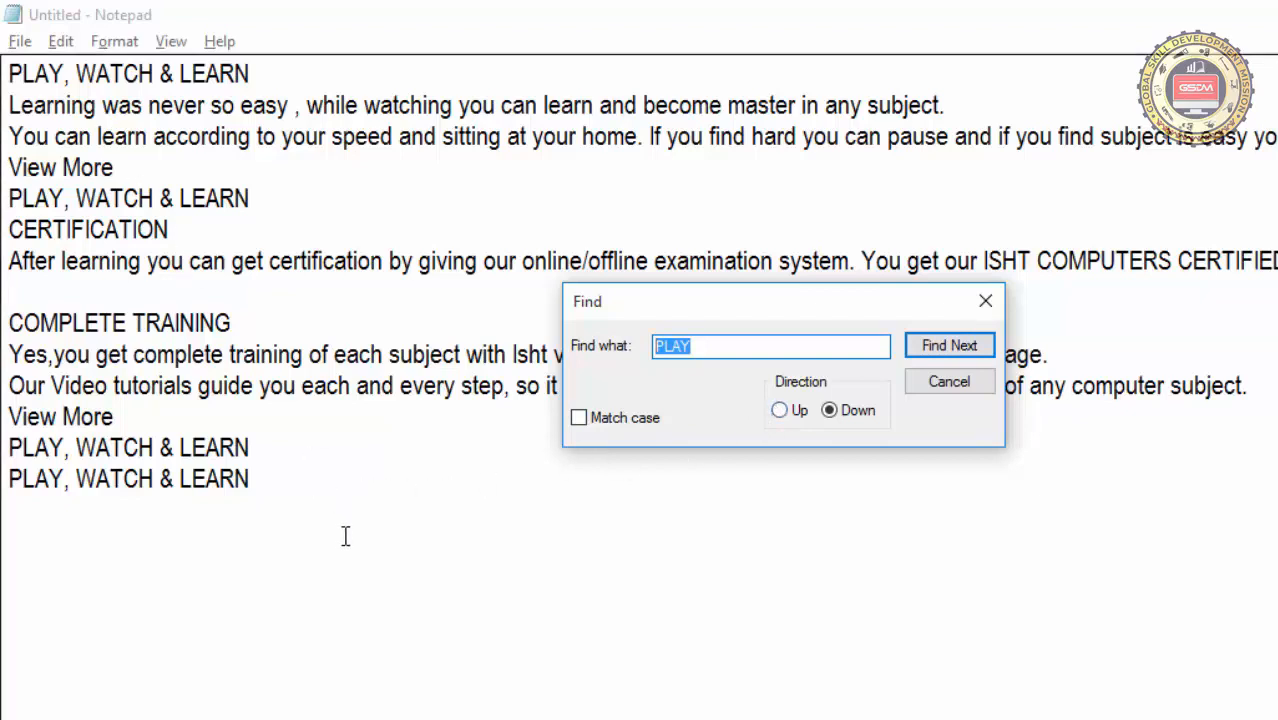
pyautogui.click(894, 496)
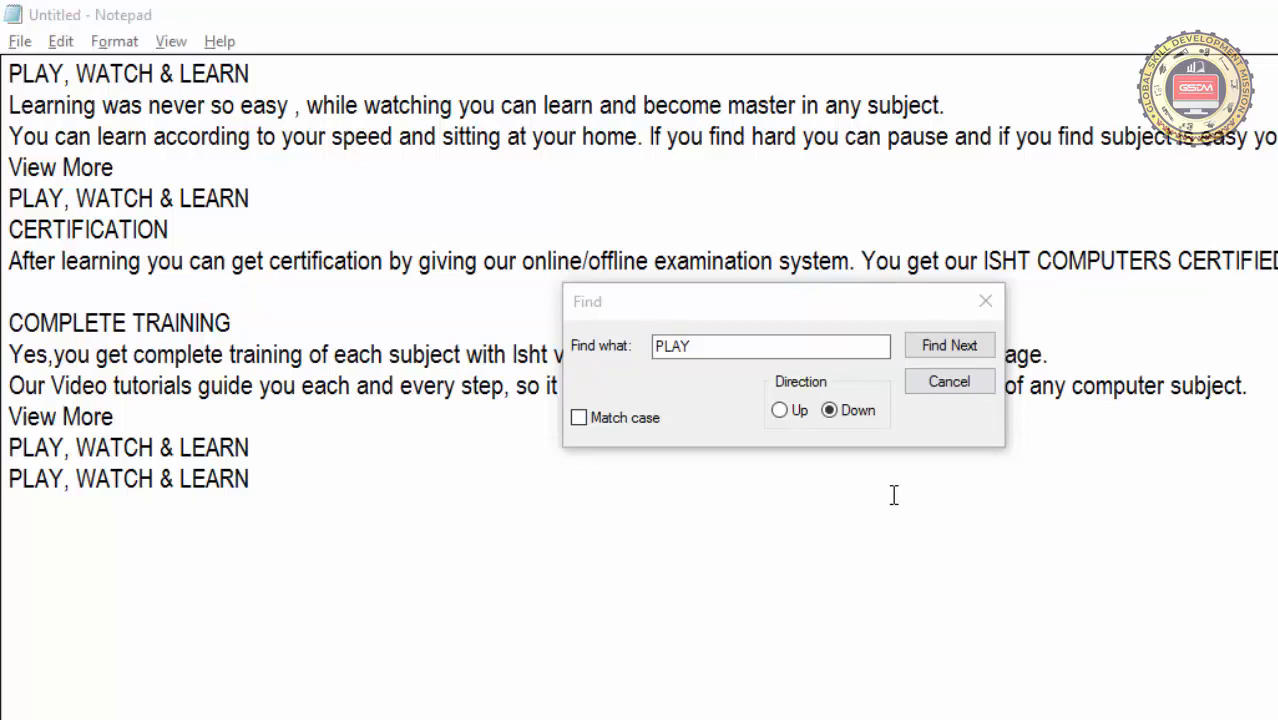
pyautogui.click(606, 424)
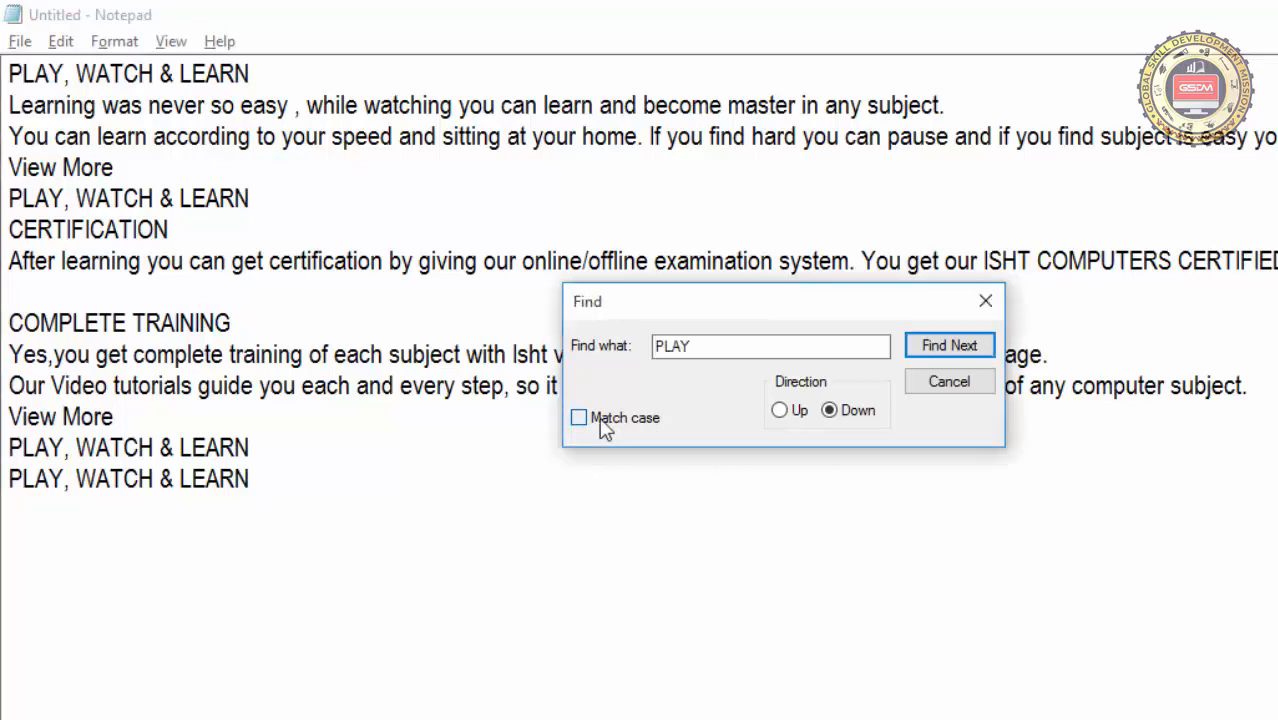
pyautogui.click(603, 421)
pyautogui.click(602, 423)
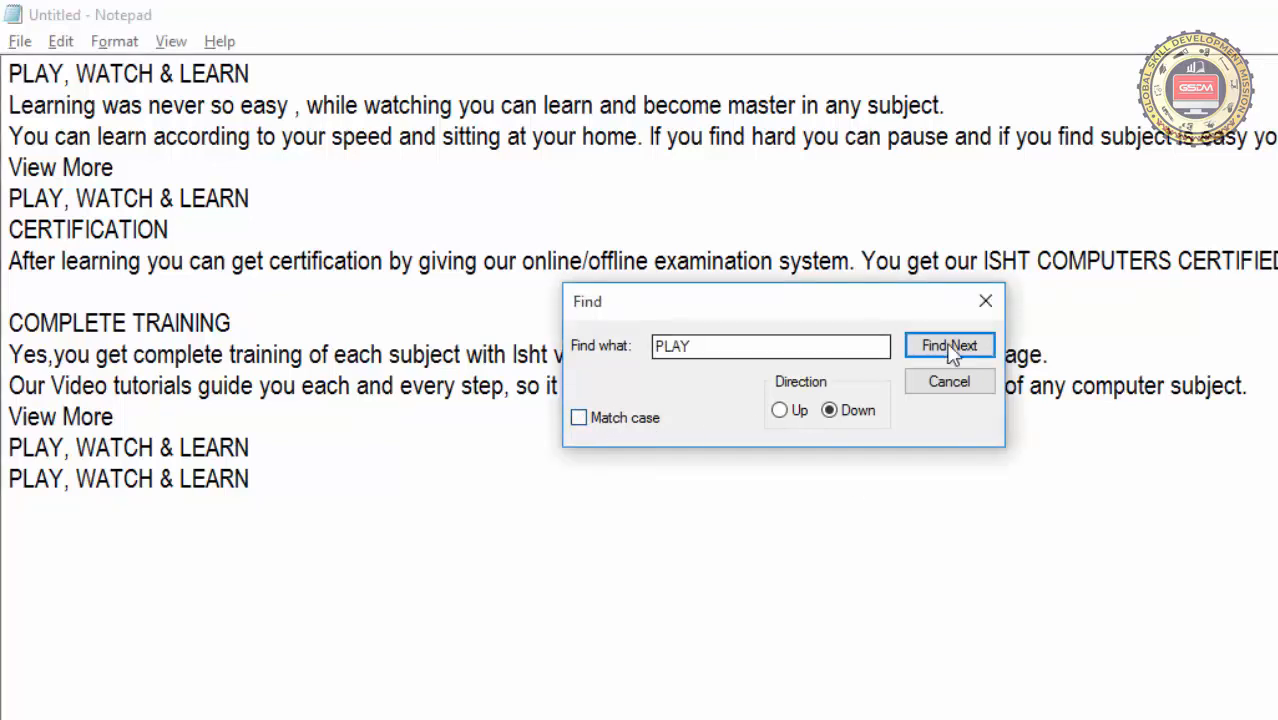
pyautogui.click(728, 354)
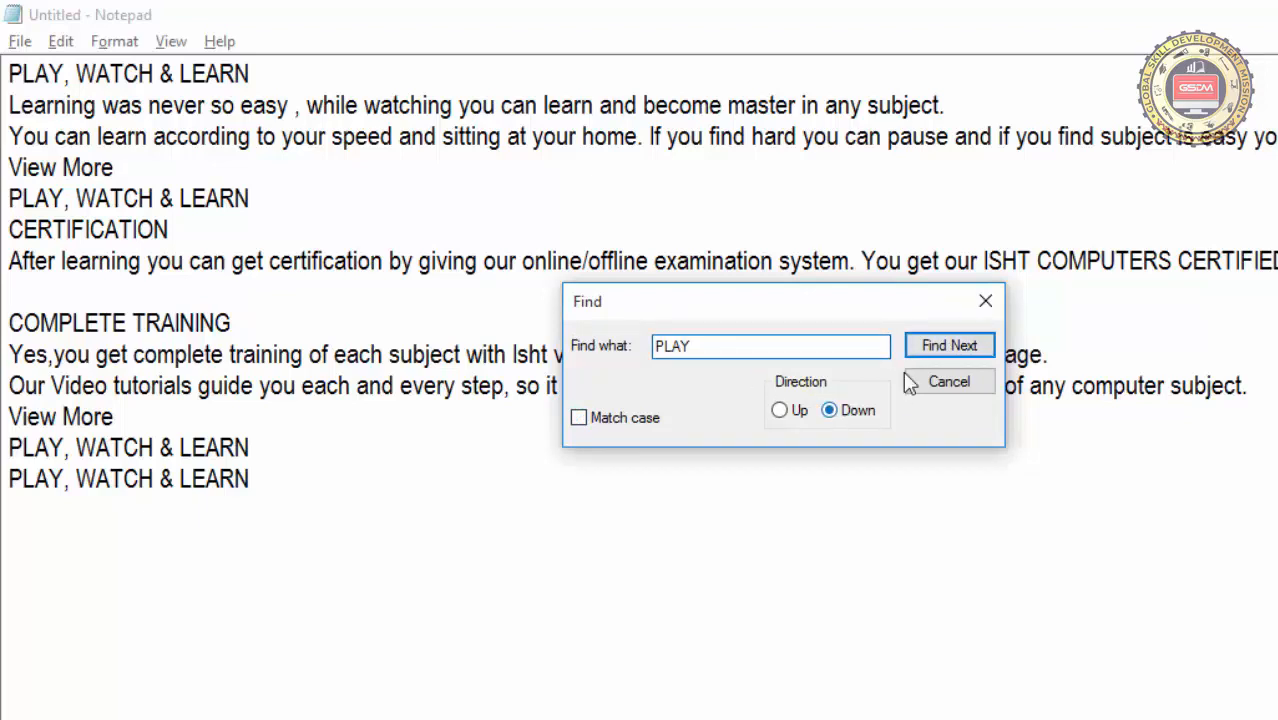
# Search downward from the start of the document through each occurrence of PLAY to the last line
pyautogui.click(12, 73)
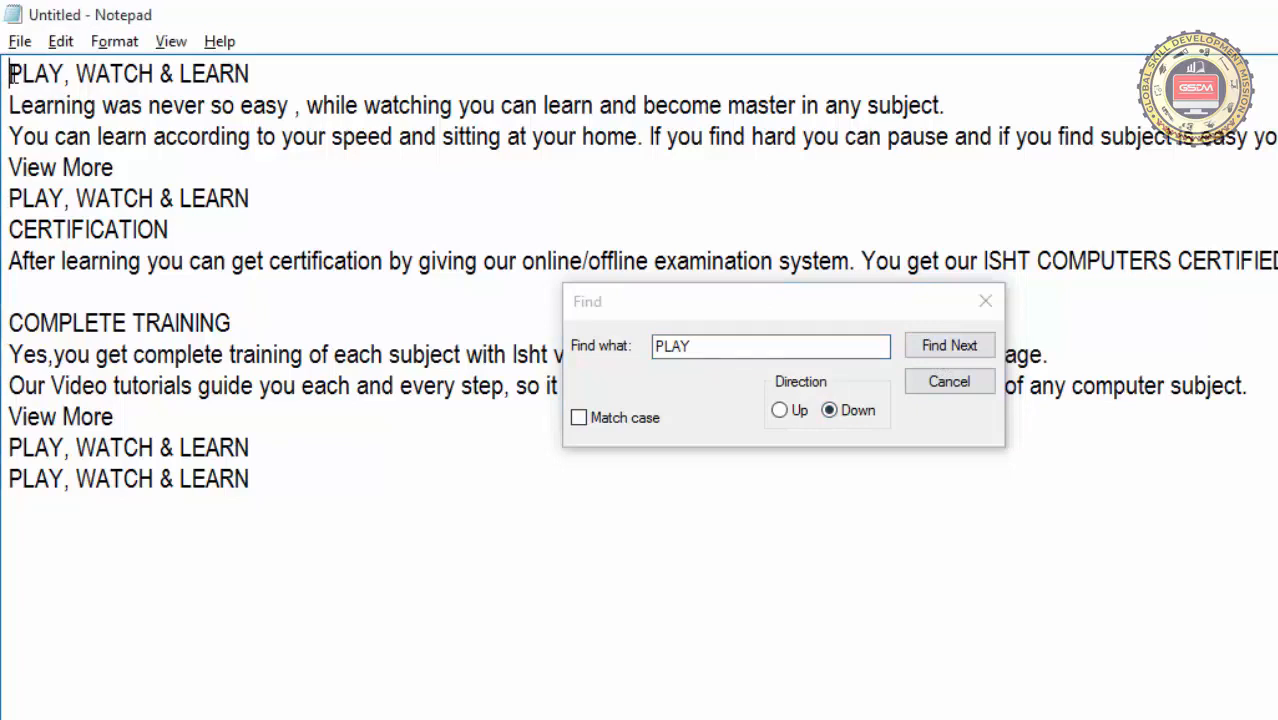
pyautogui.click(934, 337)
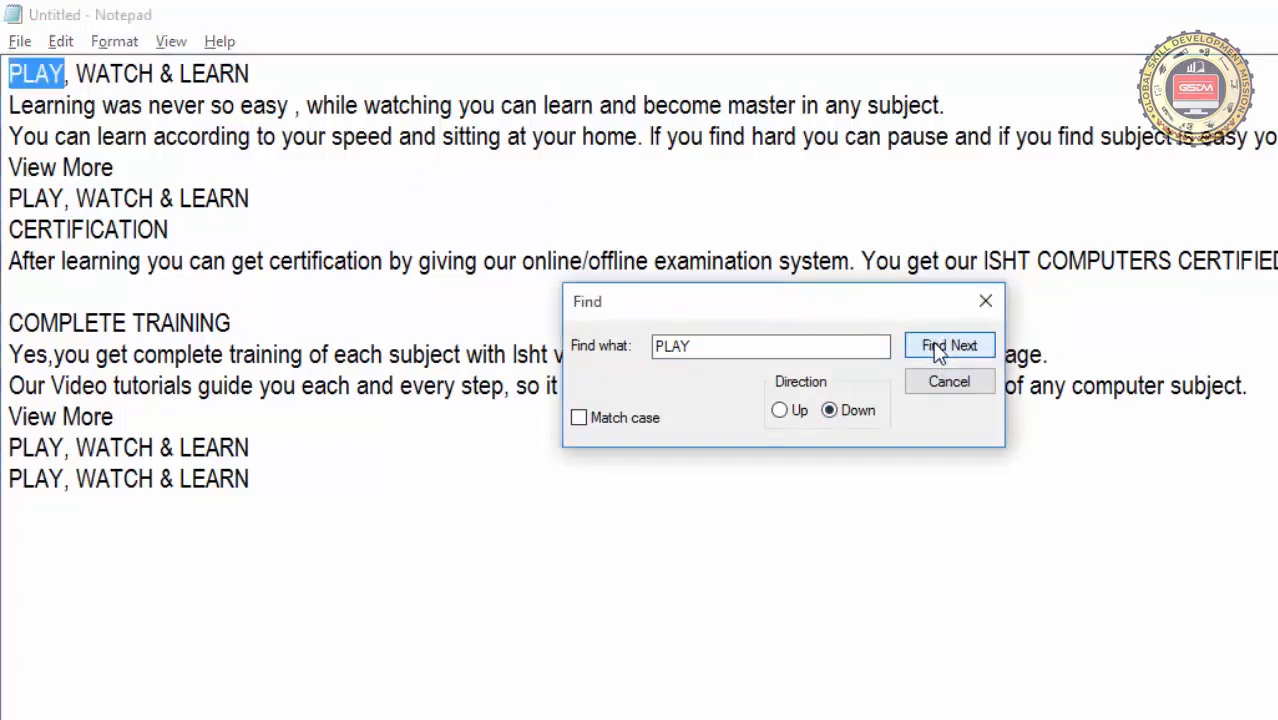
pyautogui.click(935, 344)
pyautogui.click(935, 344)
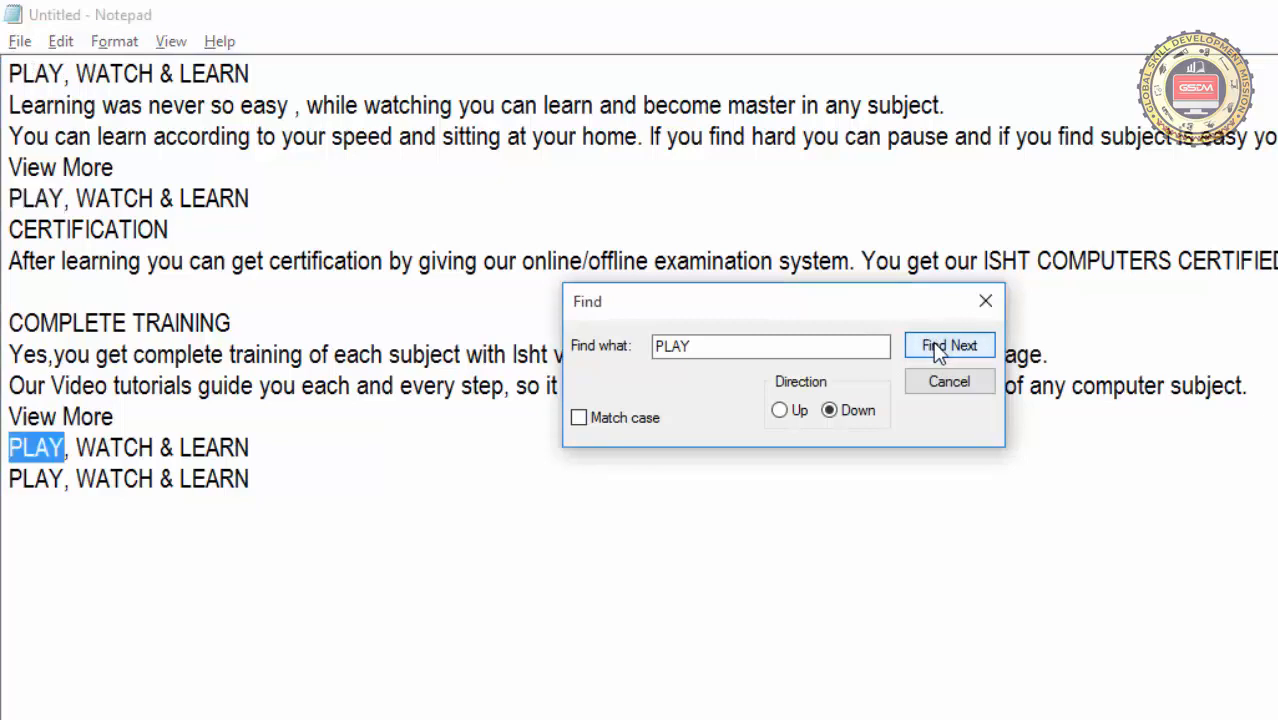
pyautogui.click(933, 341)
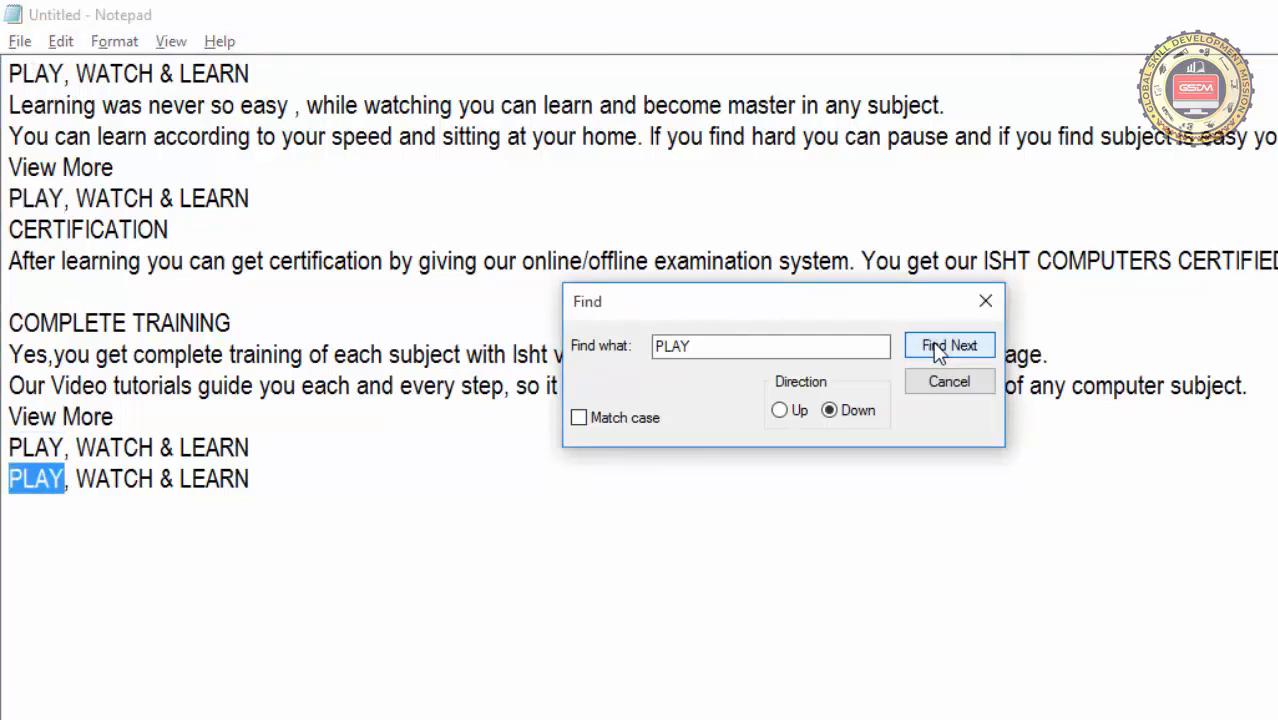
# Finish the downward search for PLAY, and search upward through its occurrences from the end of the last line
pyautogui.click(933, 344)
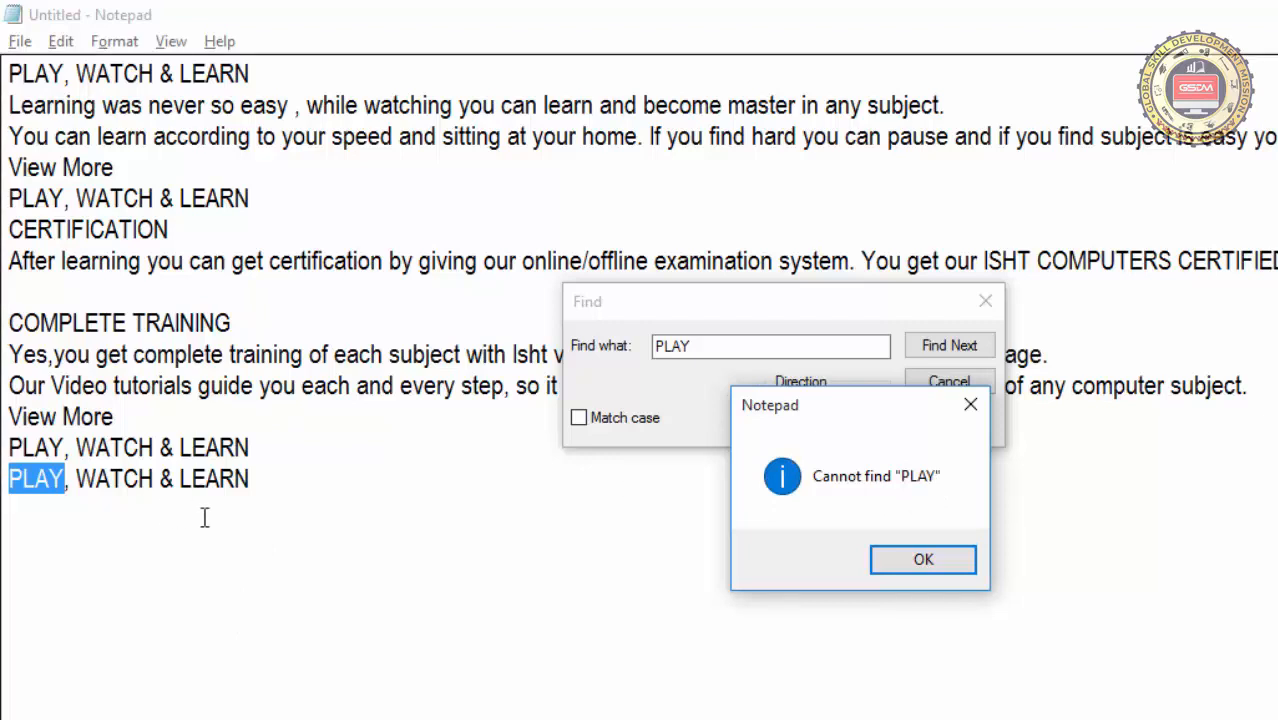
pyautogui.click(923, 562)
pyautogui.click(286, 484)
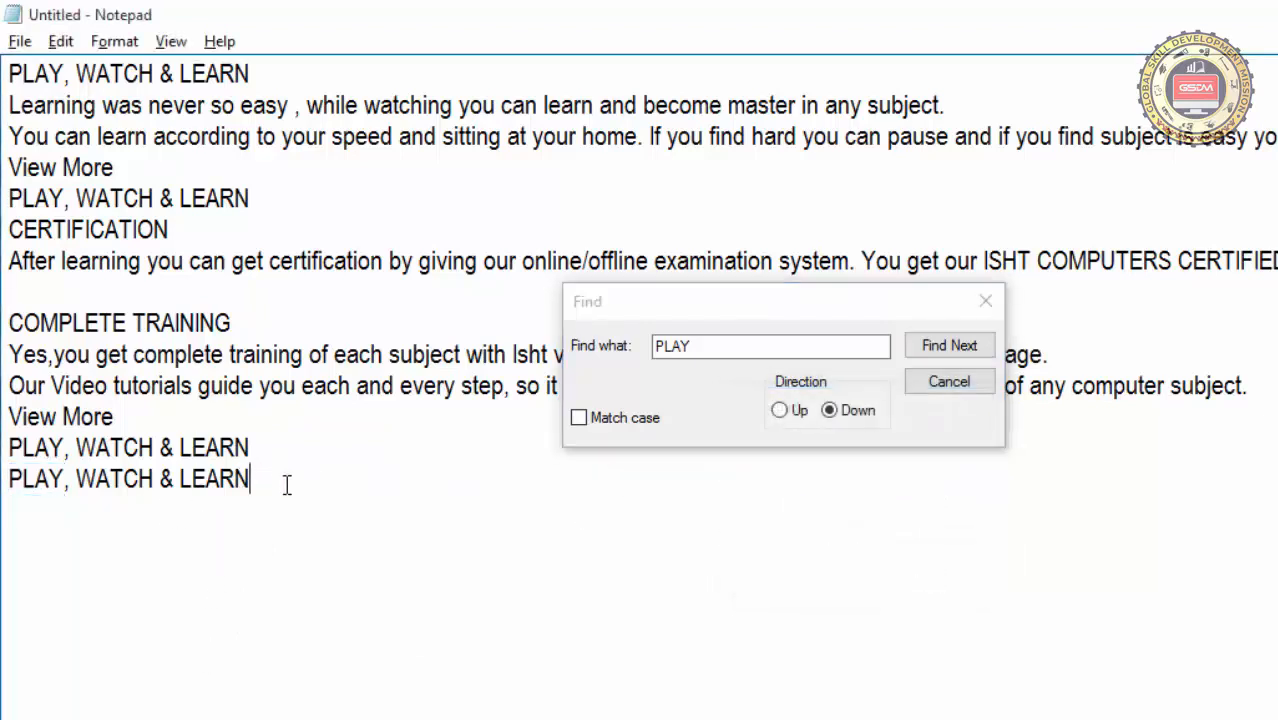
pyautogui.click(779, 411)
pyautogui.click(944, 350)
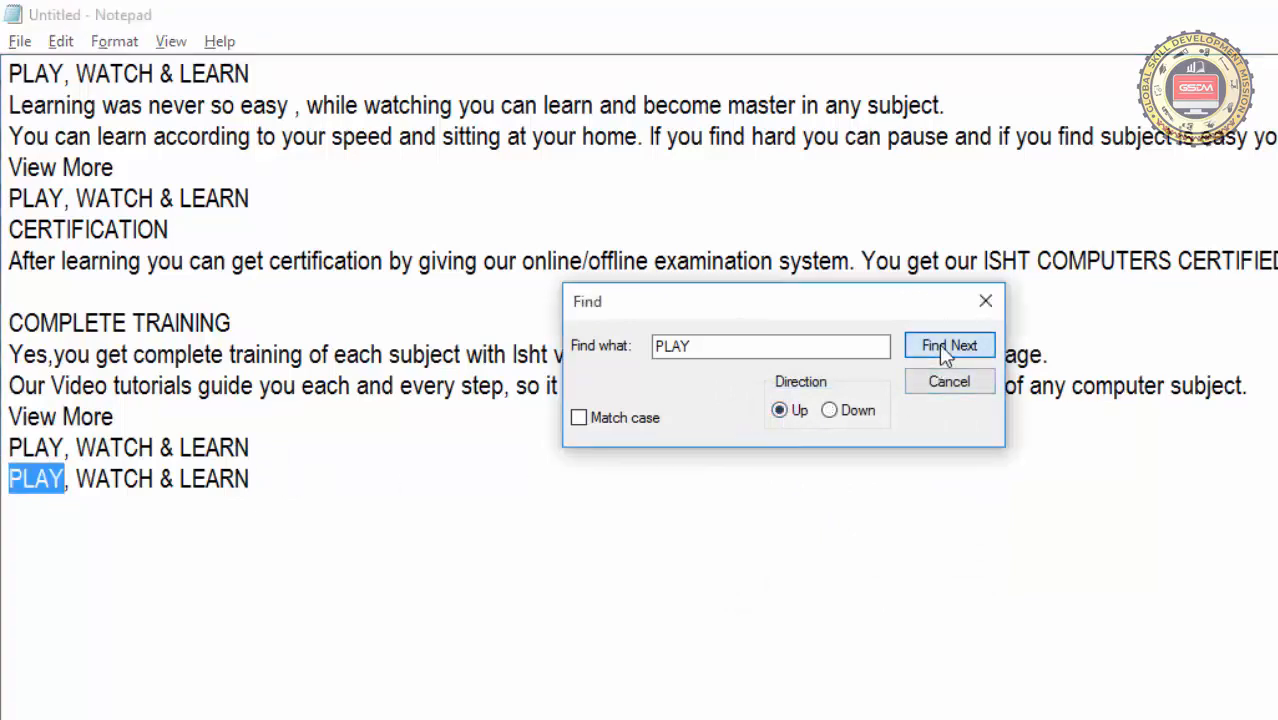
pyautogui.click(944, 350)
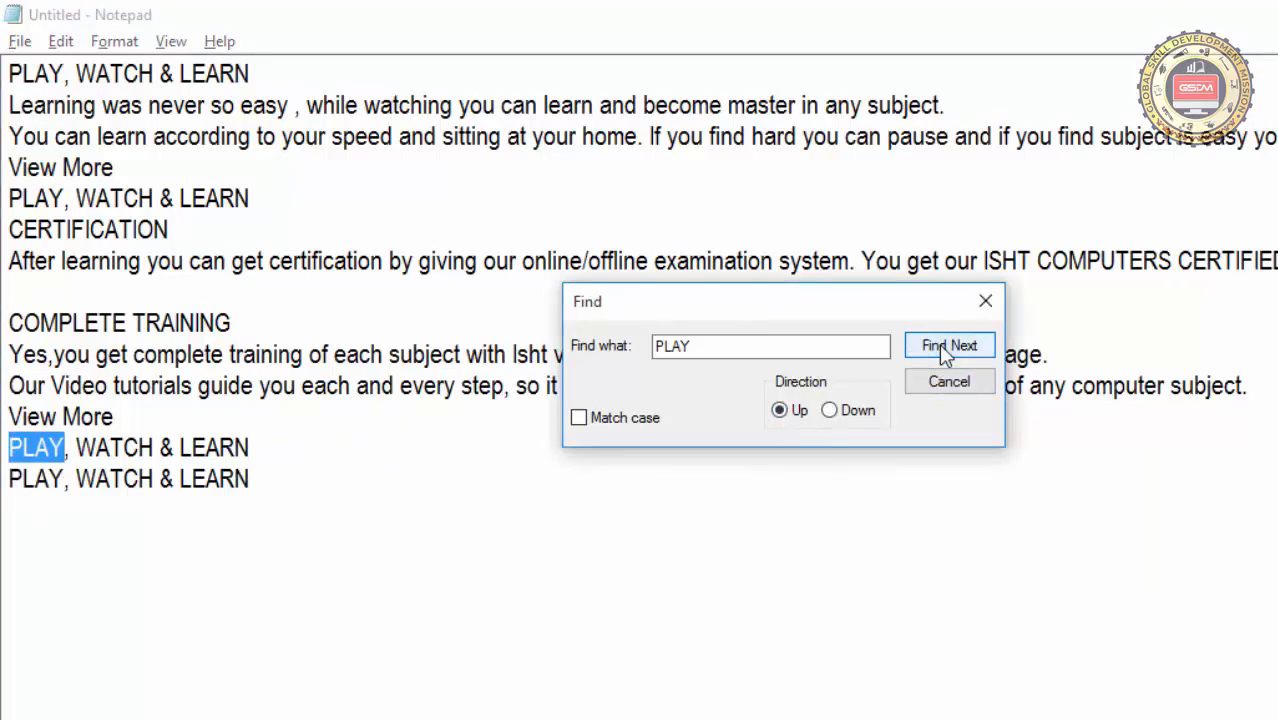
pyautogui.click(944, 350)
pyautogui.click(944, 350)
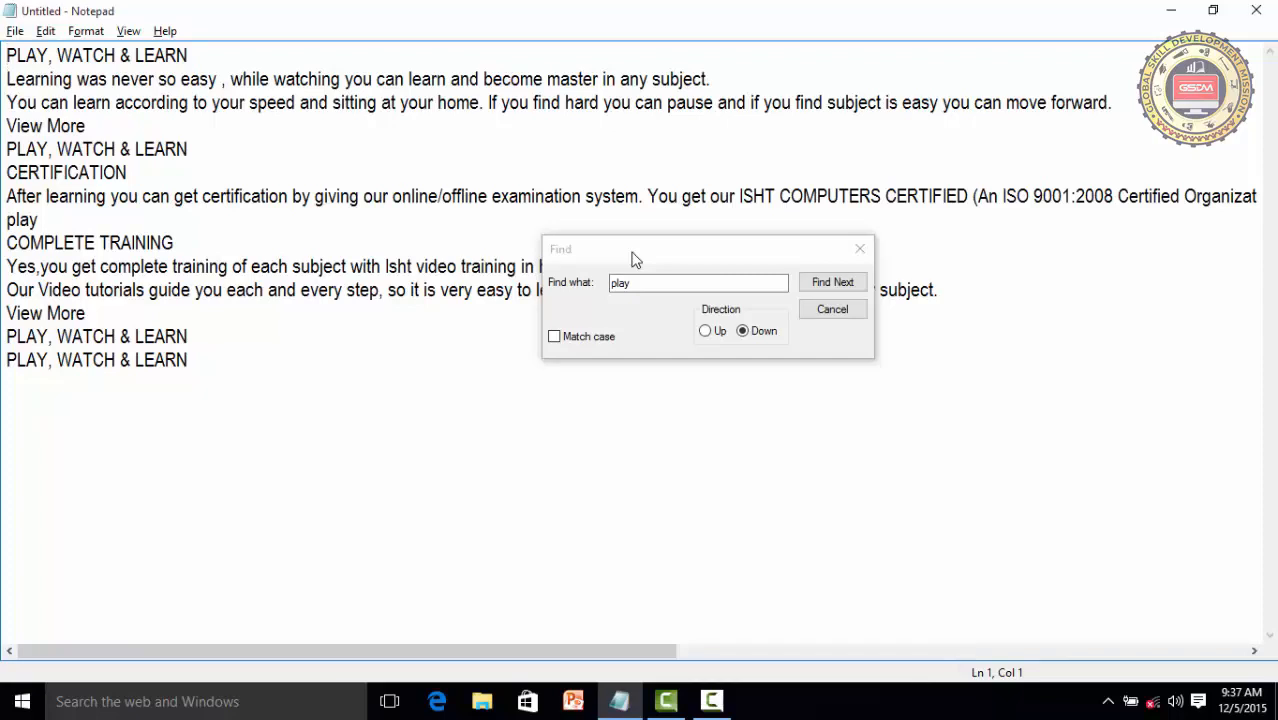
# Search downward for play with Match case off, going through each occurrence to the last line
pyautogui.click(632, 258)
pyautogui.click(613, 283)
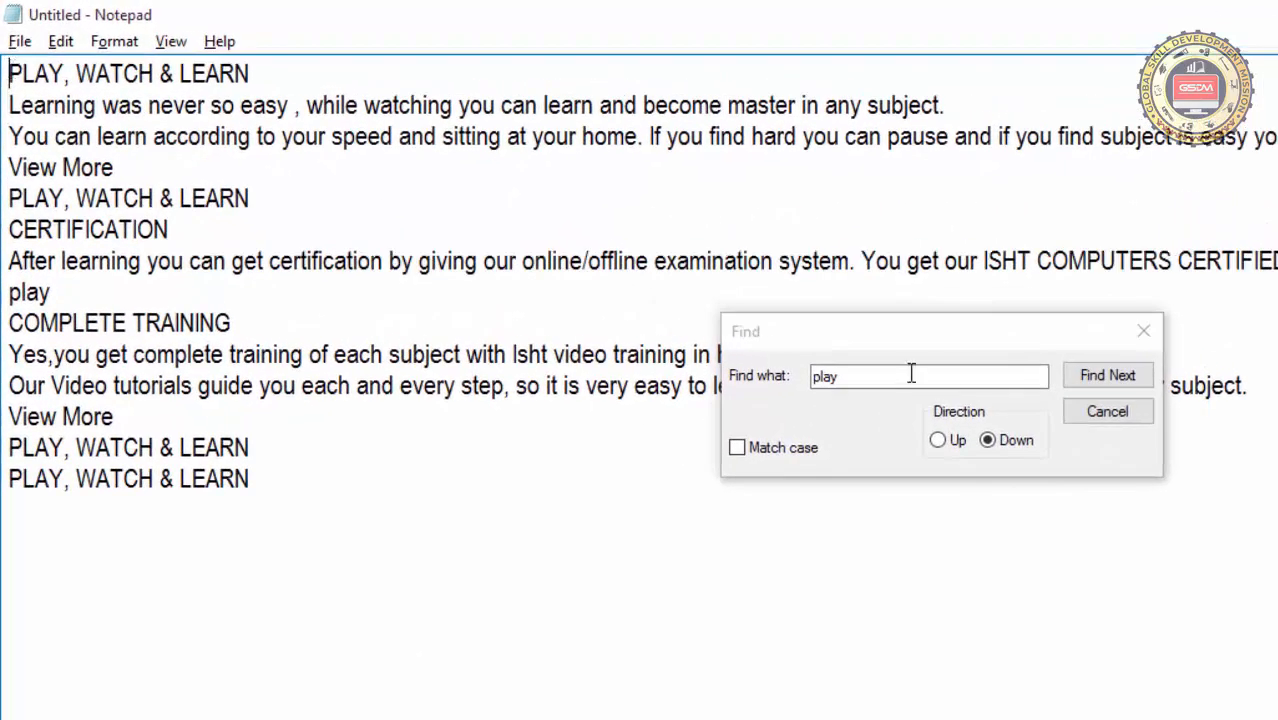
pyautogui.click(1102, 384)
pyautogui.click(1104, 384)
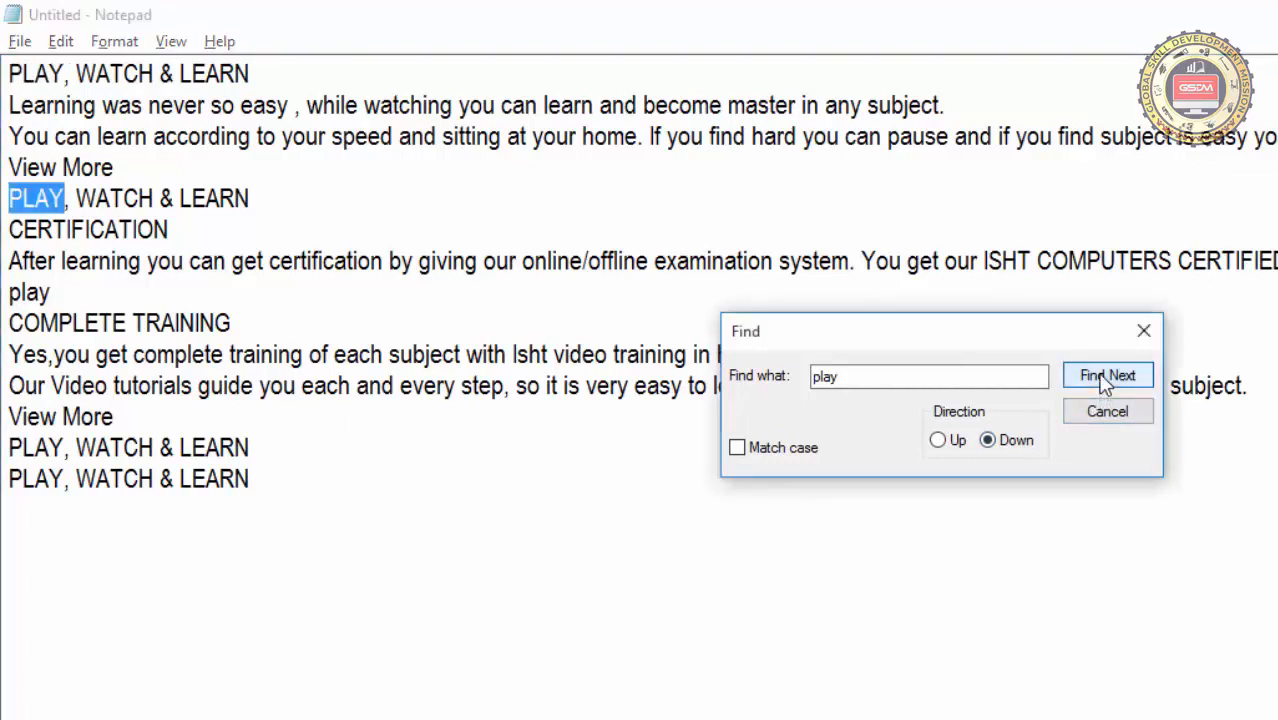
pyautogui.click(1104, 384)
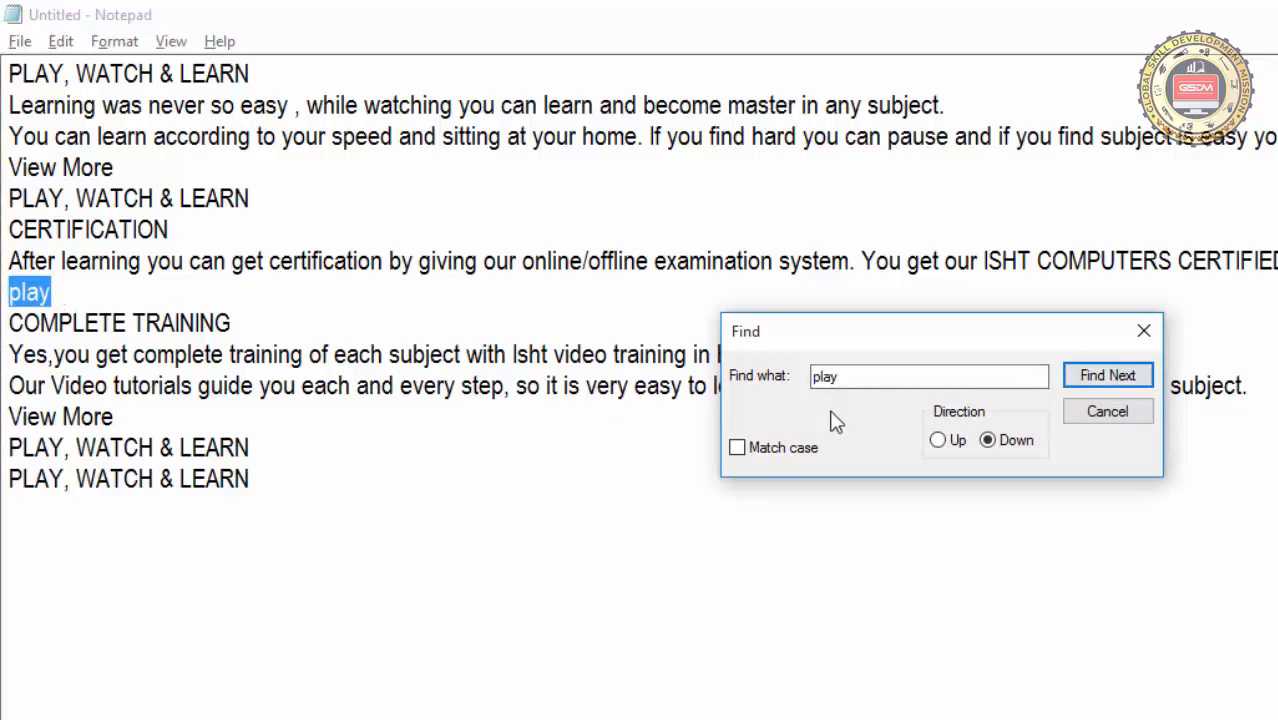
pyautogui.click(1082, 376)
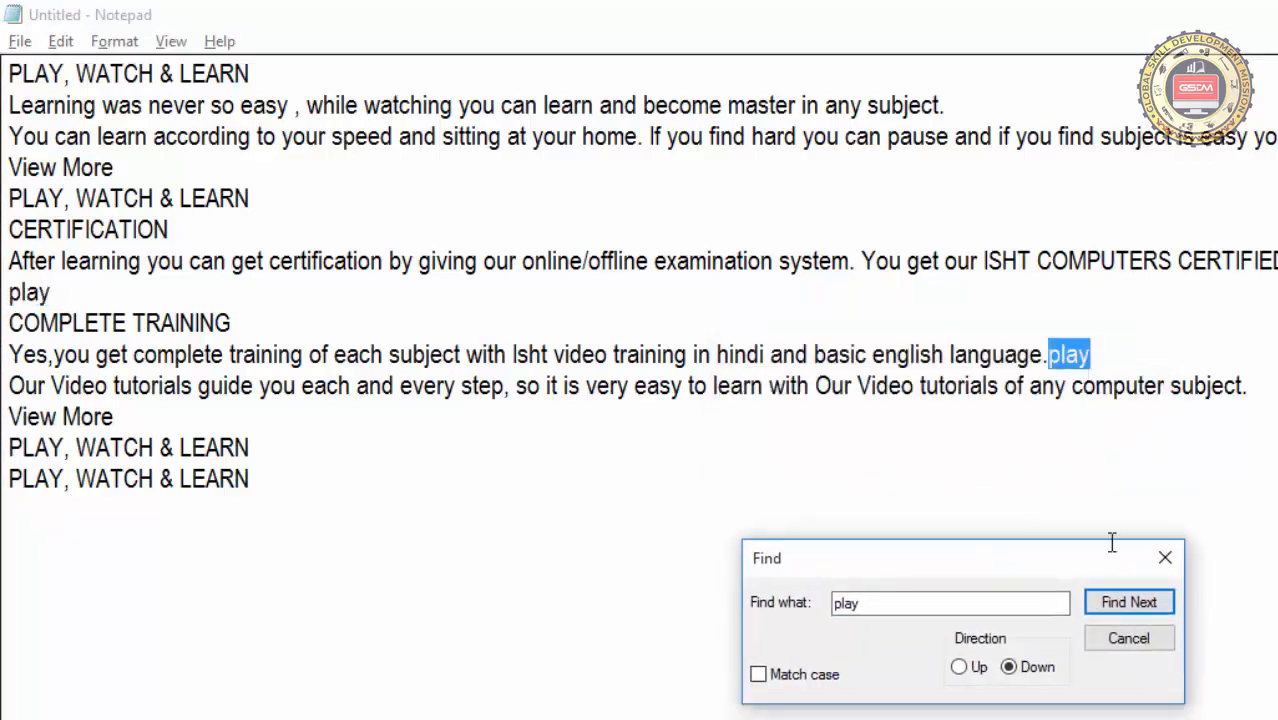
pyautogui.click(1130, 610)
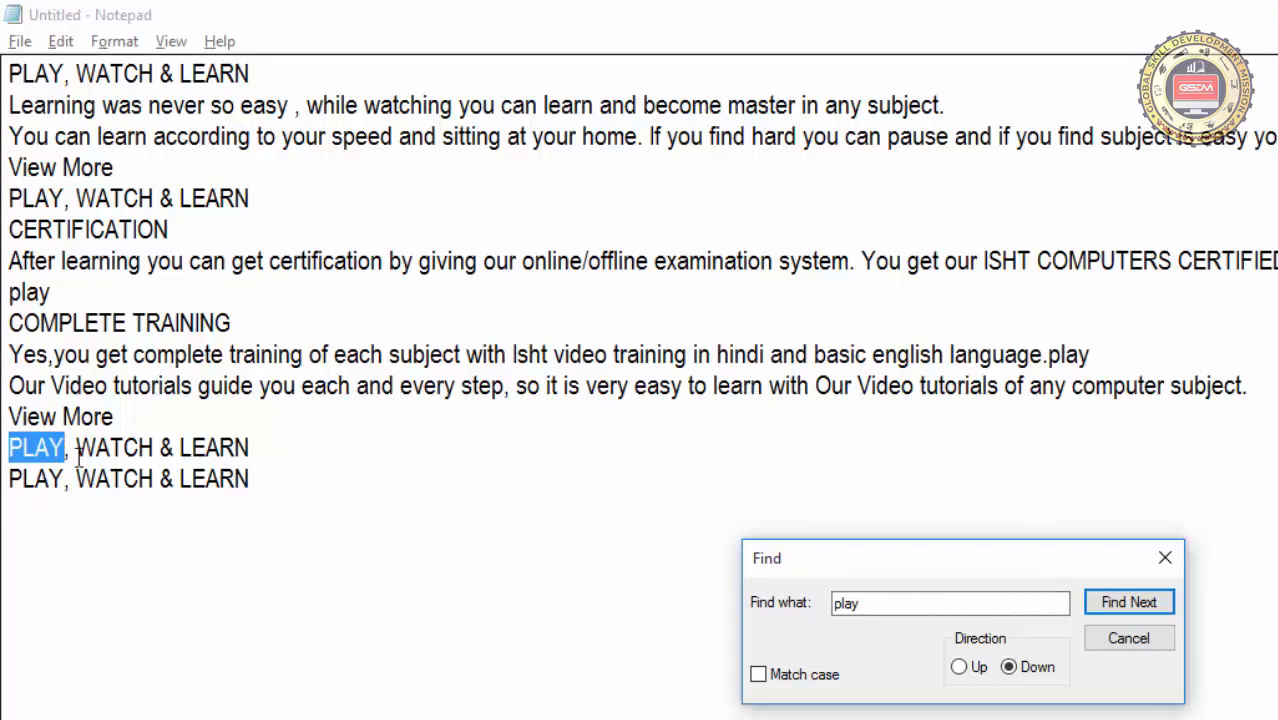
pyautogui.click(1119, 606)
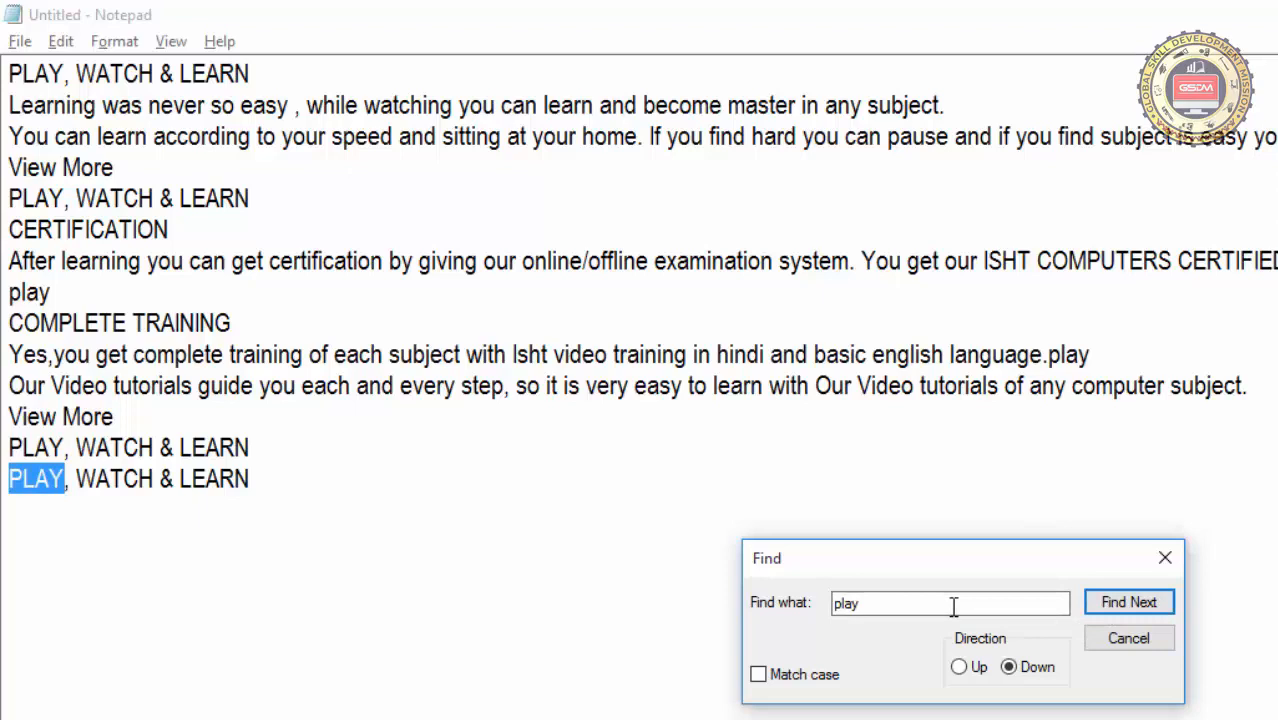
# Enable Match case, search downward for every lowercase play from the start of the document, and close Find
pyautogui.click(762, 678)
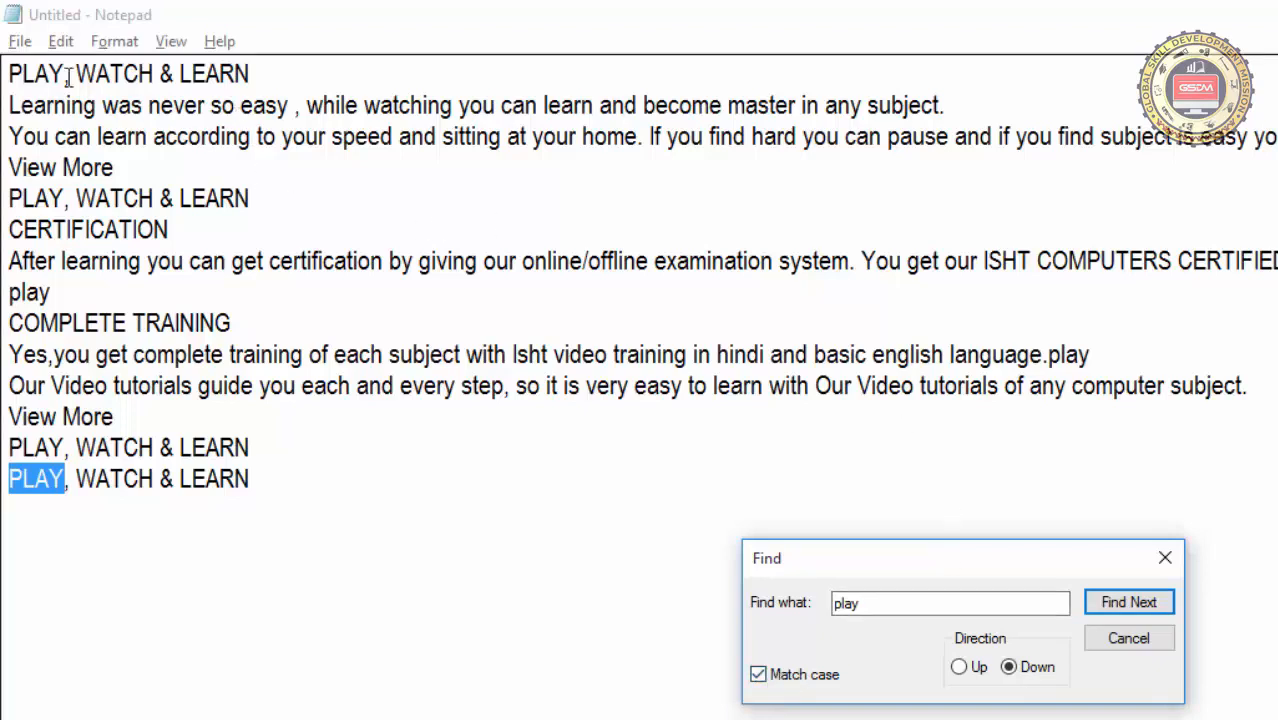
pyautogui.click(16, 73)
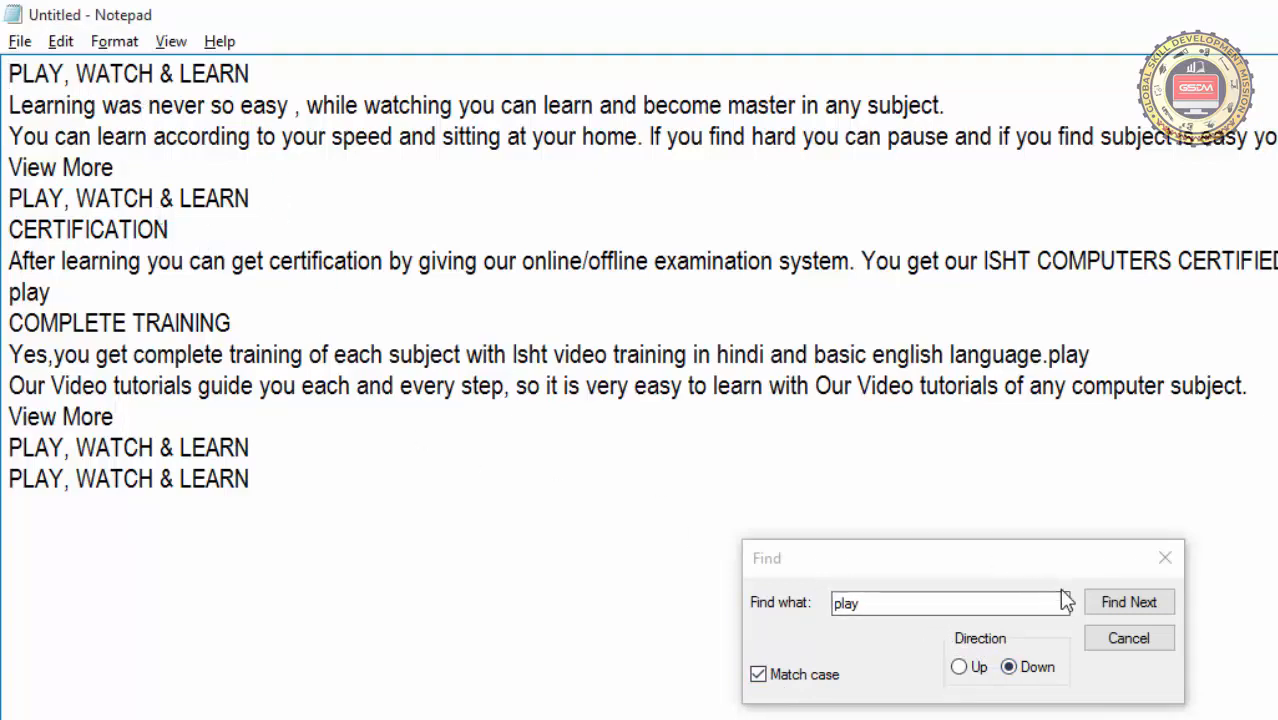
pyautogui.click(1148, 612)
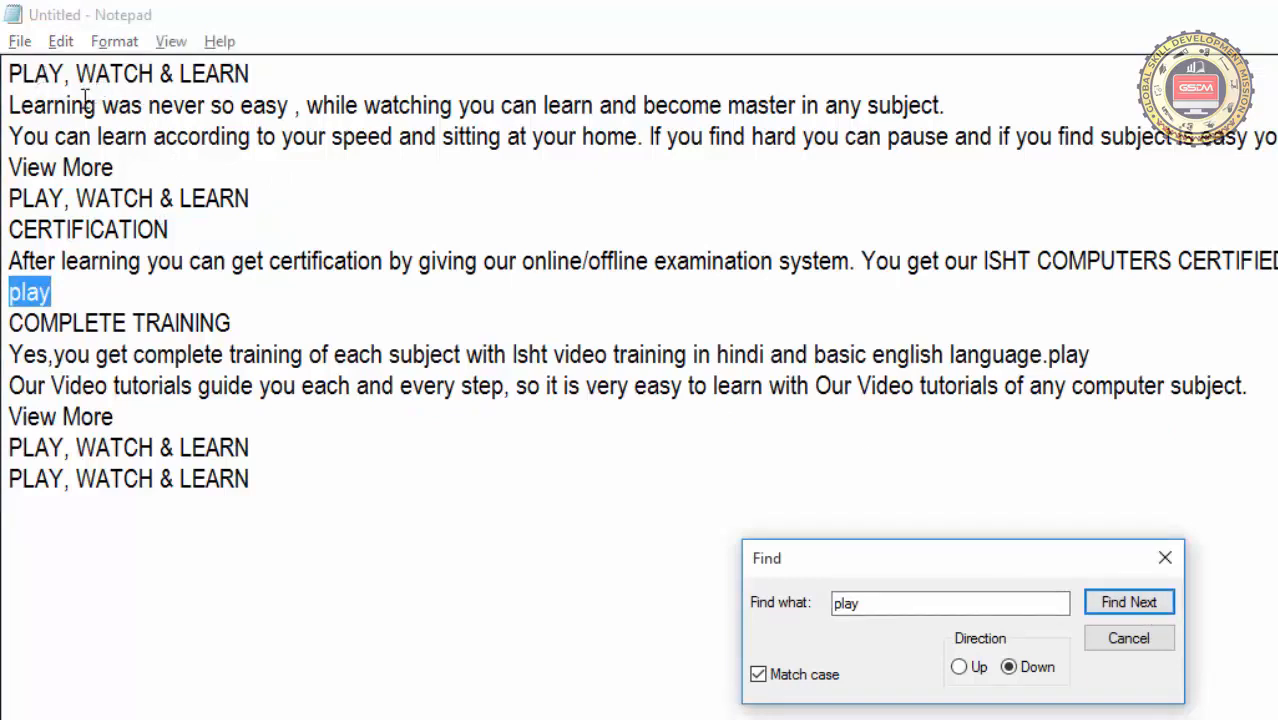
pyautogui.click(1110, 603)
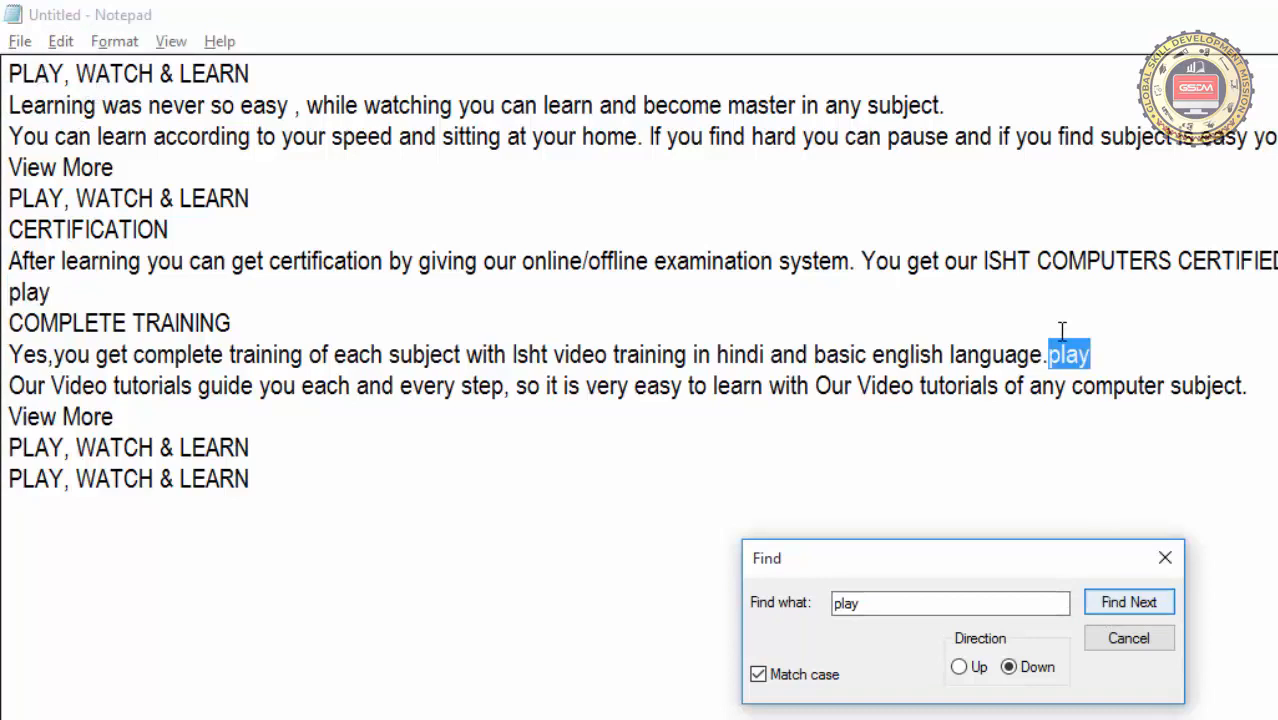
pyautogui.click(1135, 603)
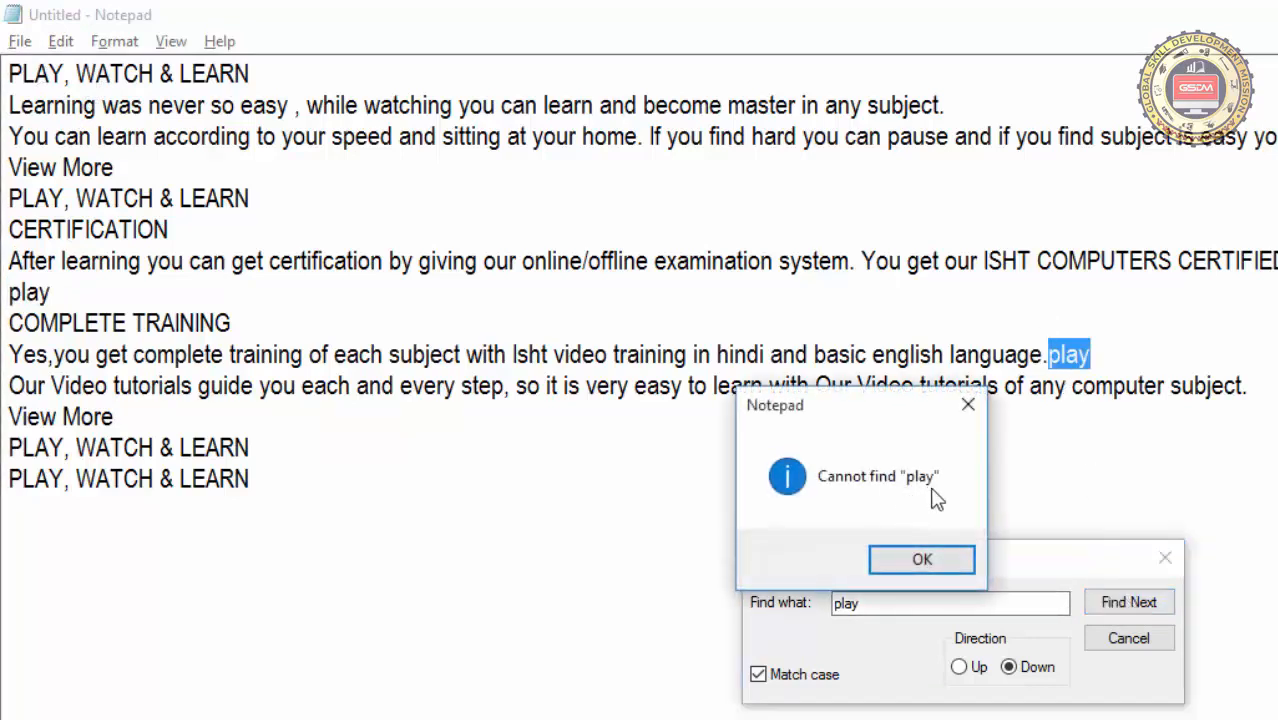
pyautogui.moveTo(855, 425); pyautogui.dragTo(720, 310)
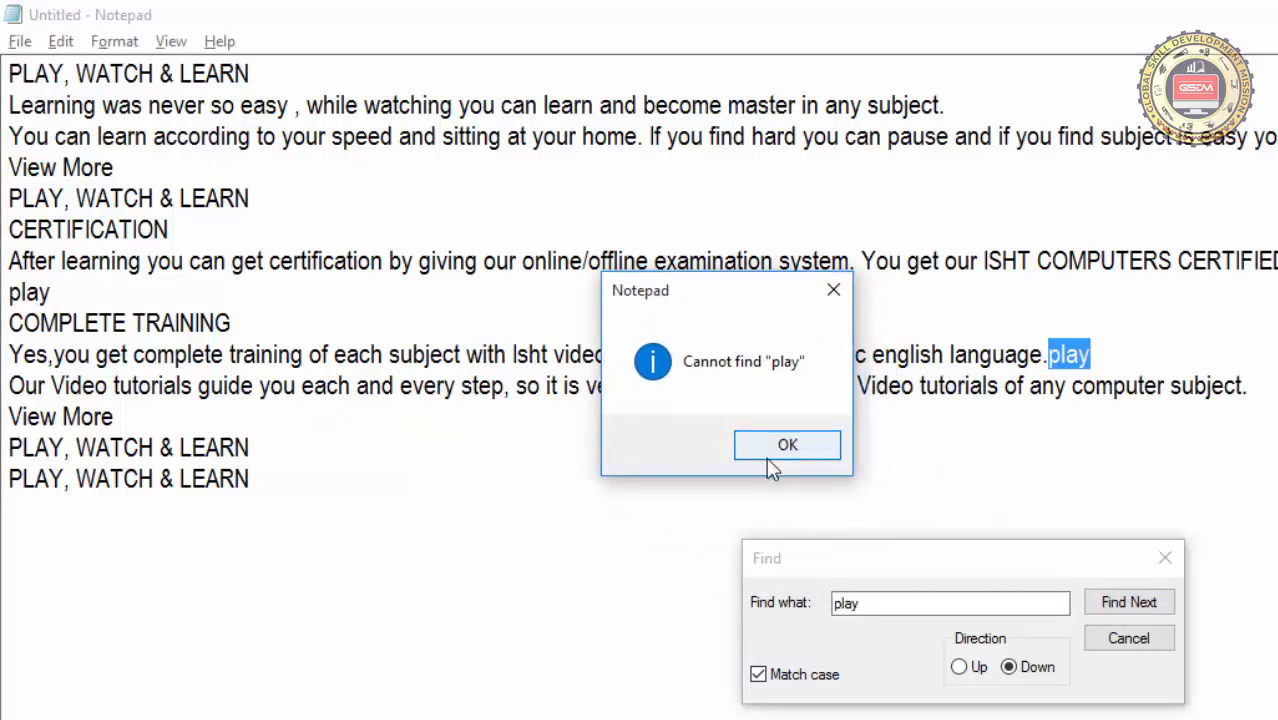
pyautogui.click(783, 462)
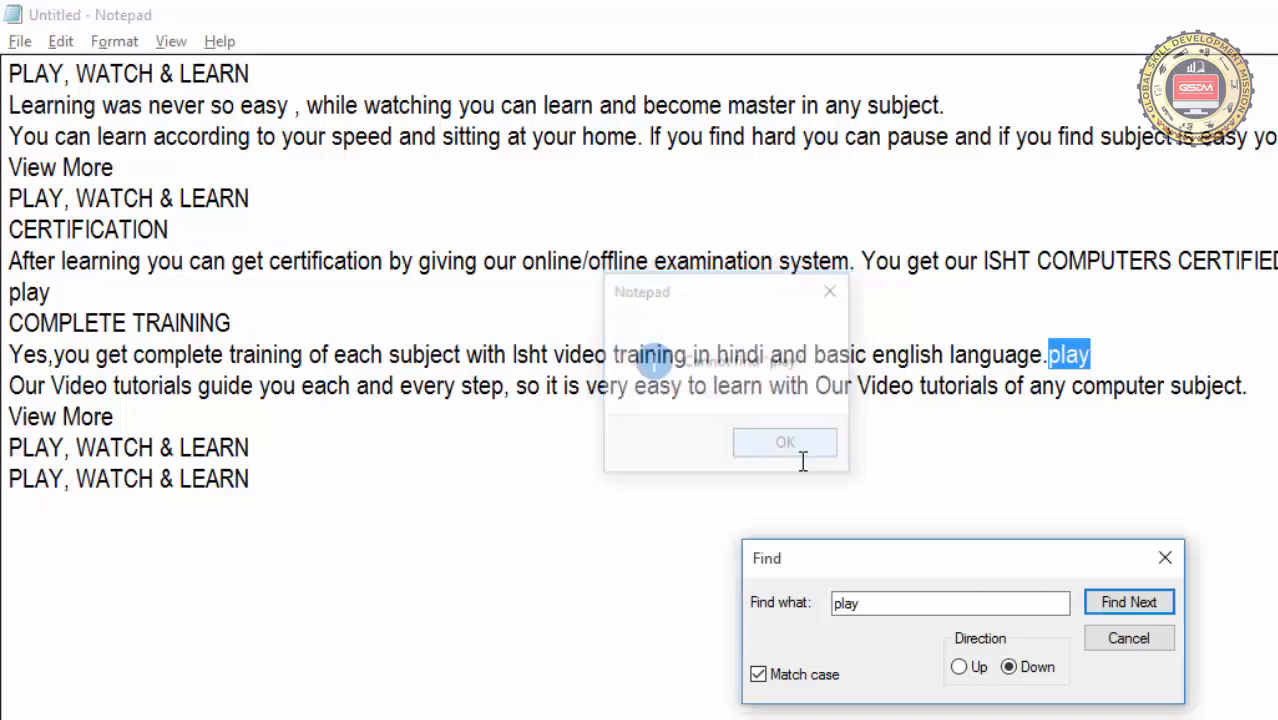
pyautogui.click(1160, 642)
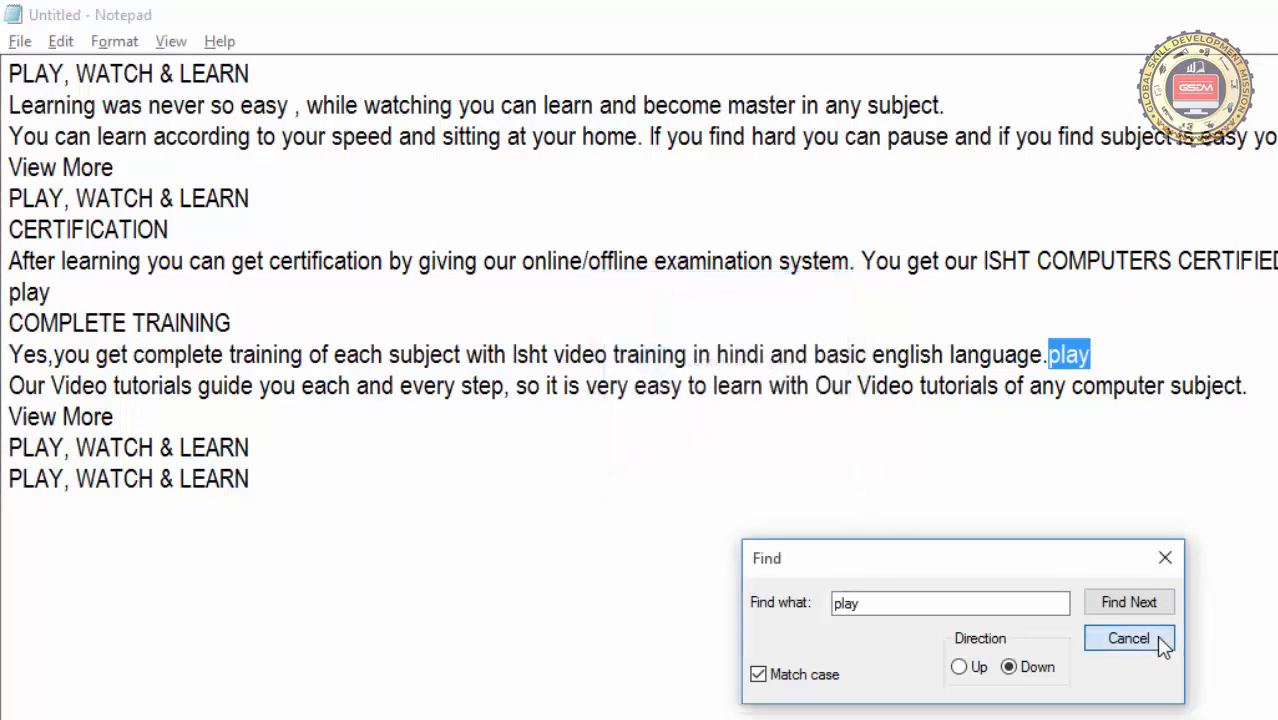
# Repeat the play search with Find Next from the start of the document until no match remains
pyautogui.click(26, 76)
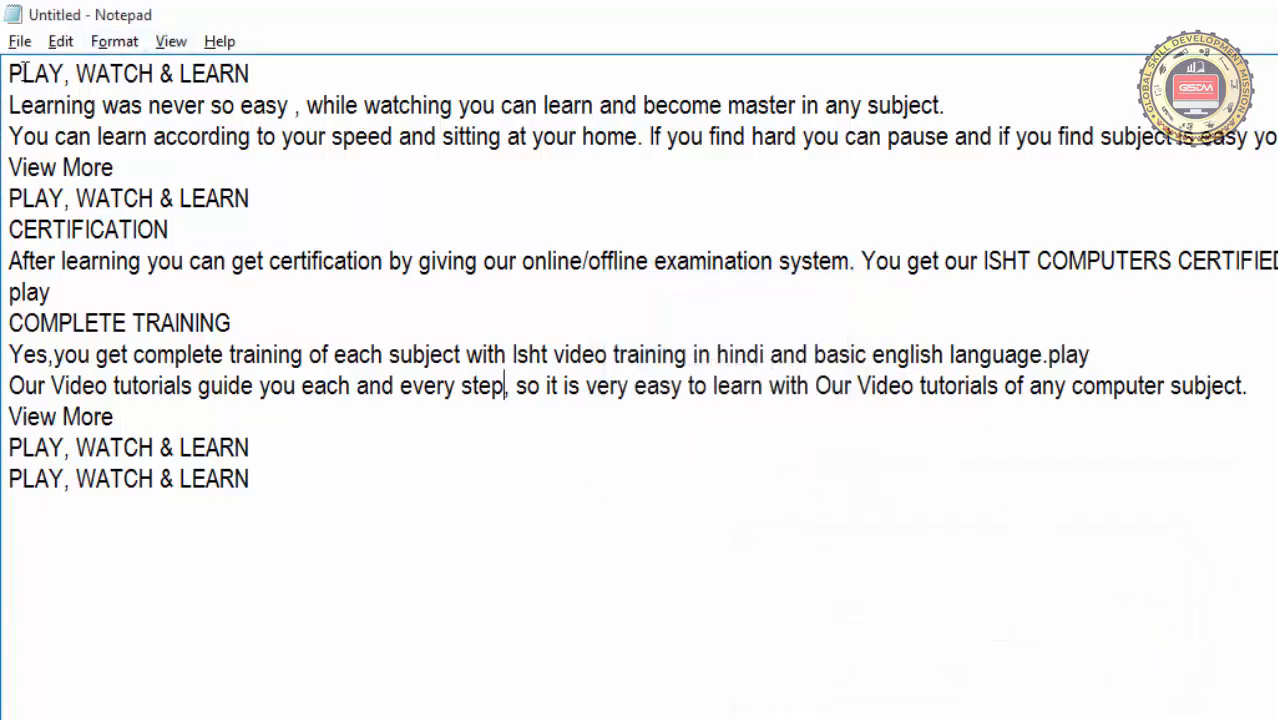
pyautogui.click(60, 42)
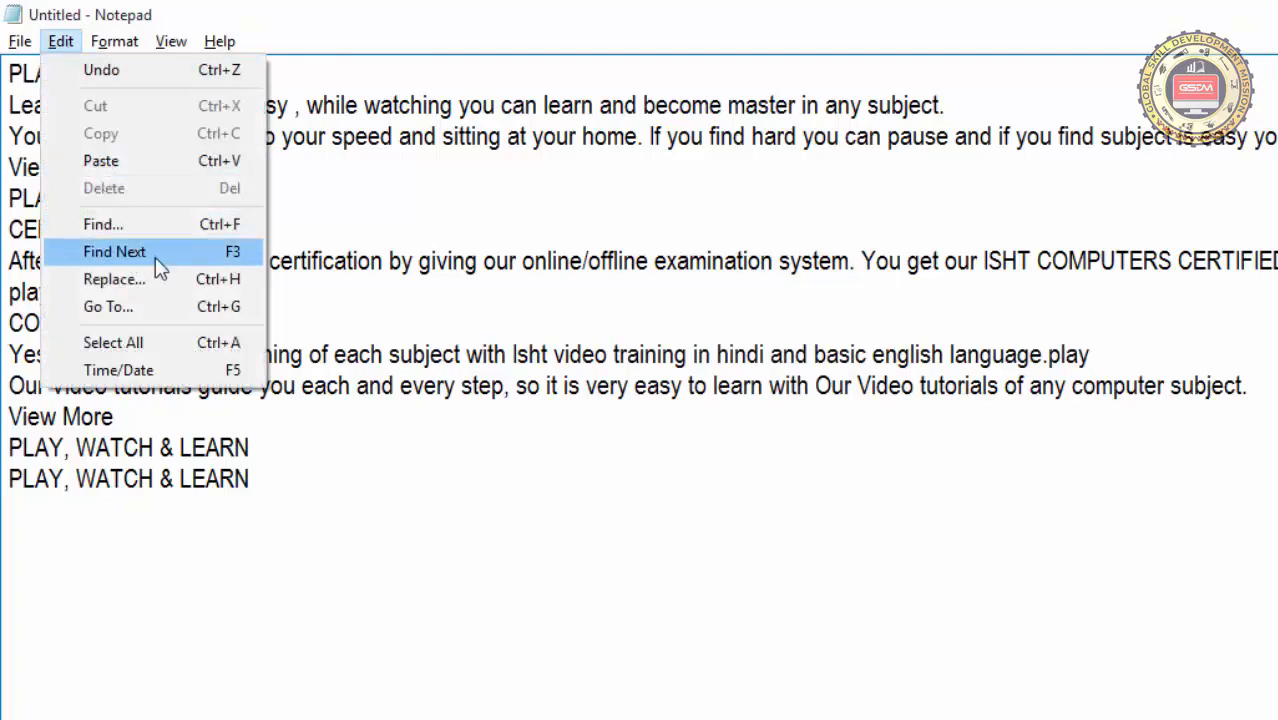
pyautogui.click(450, 262)
pyautogui.click(12, 76)
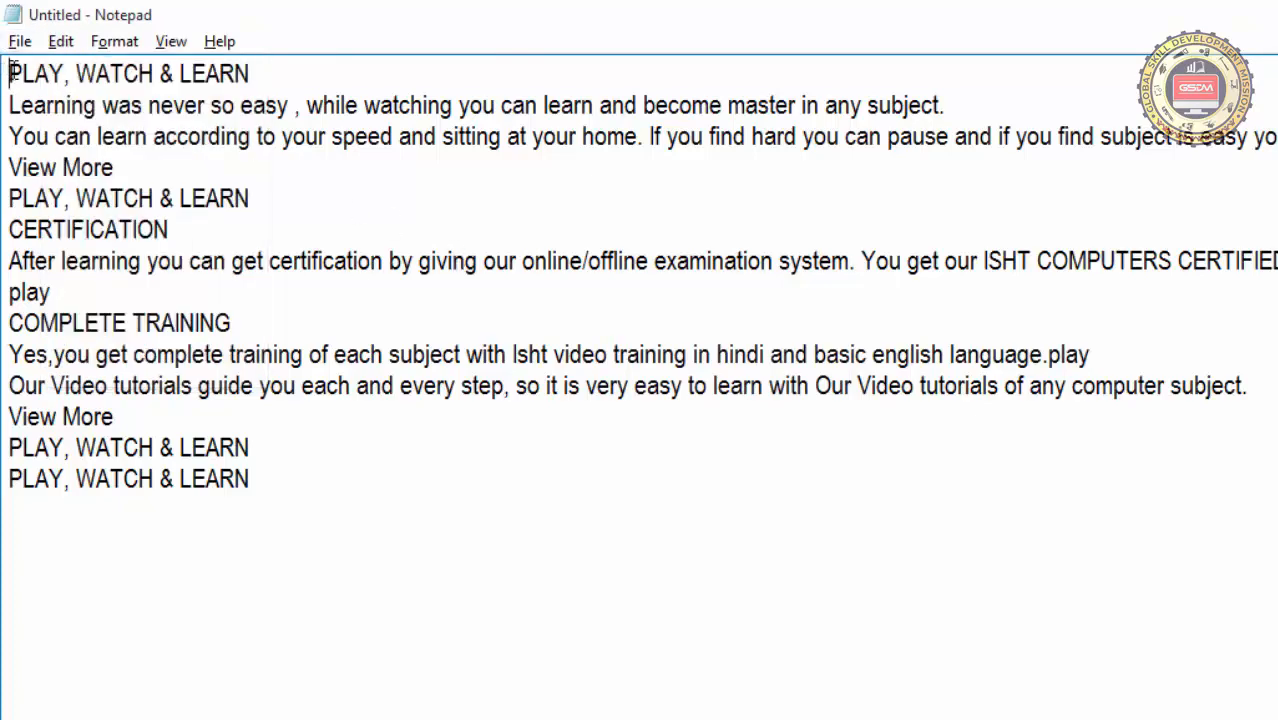
pyautogui.click(54, 48)
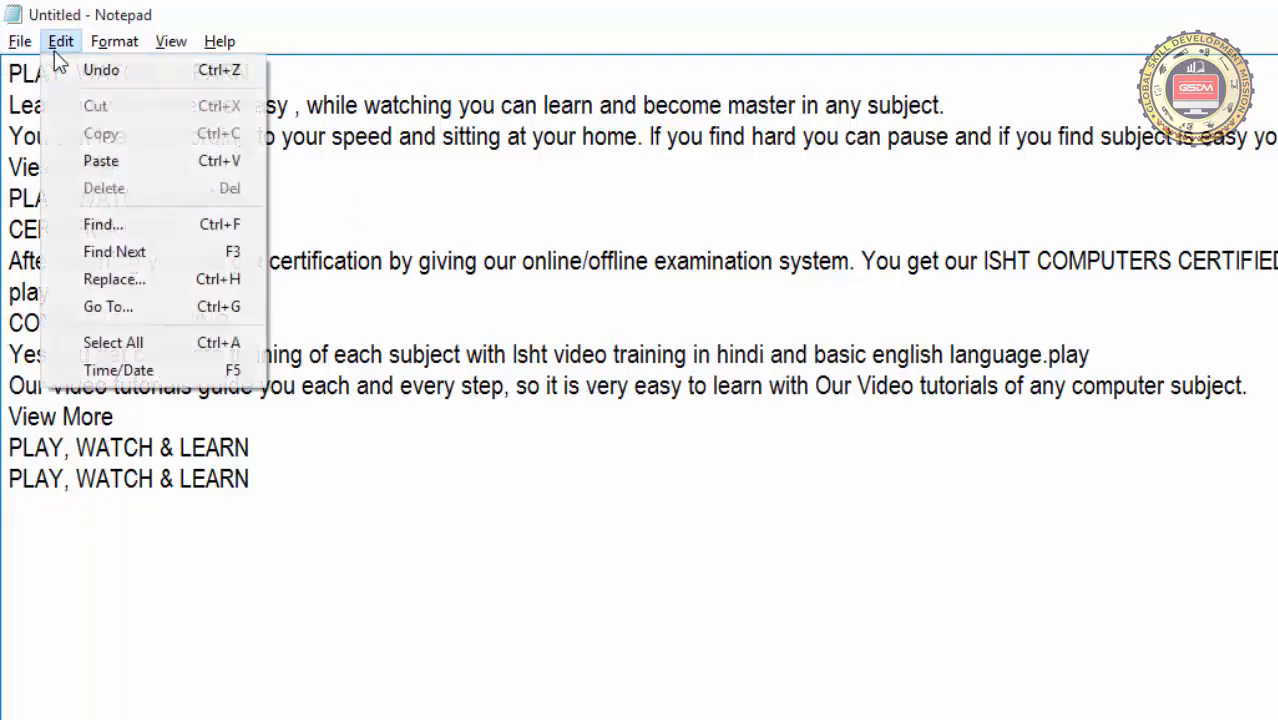
pyautogui.click(141, 243)
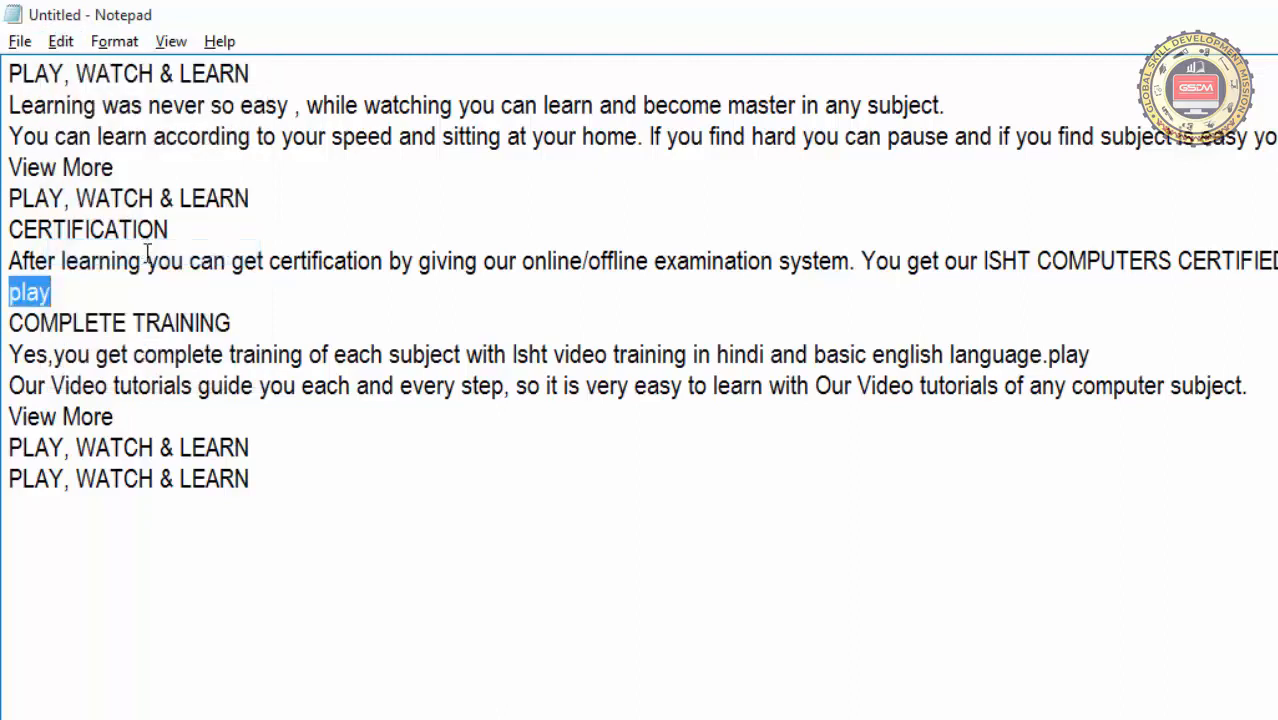
pyautogui.click(61, 42)
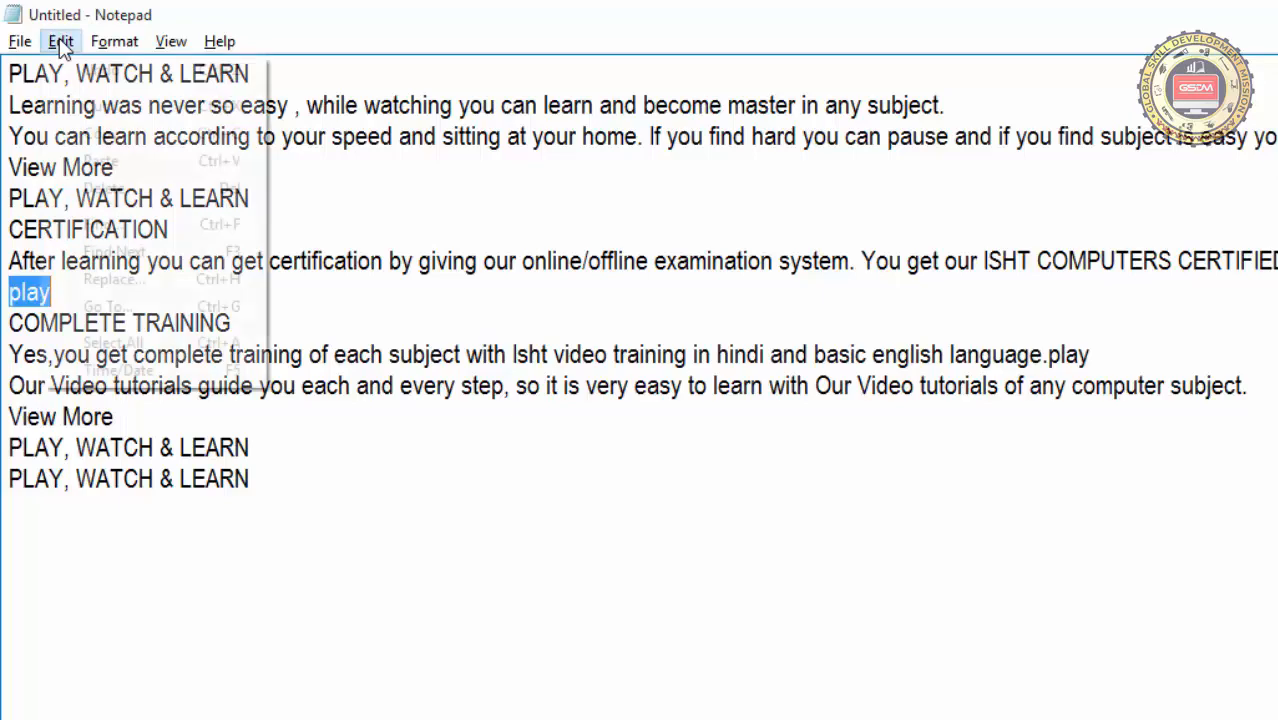
pyautogui.click(150, 252)
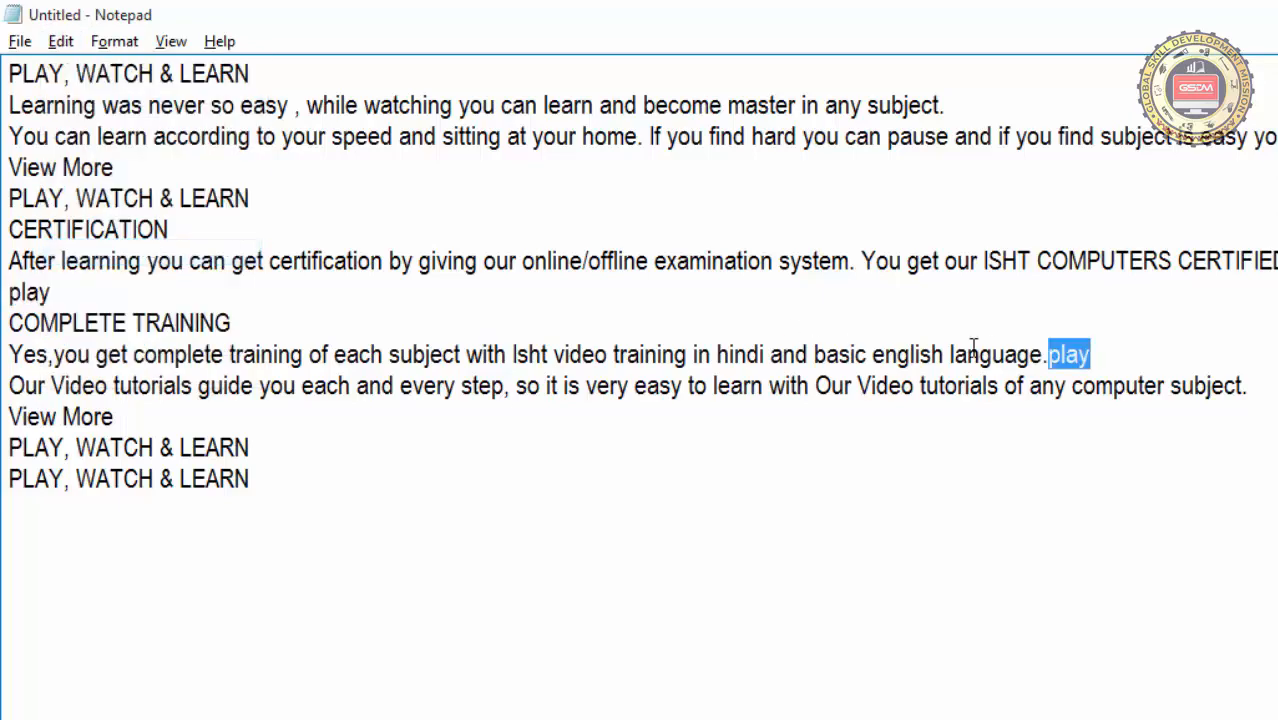
pyautogui.click(61, 42)
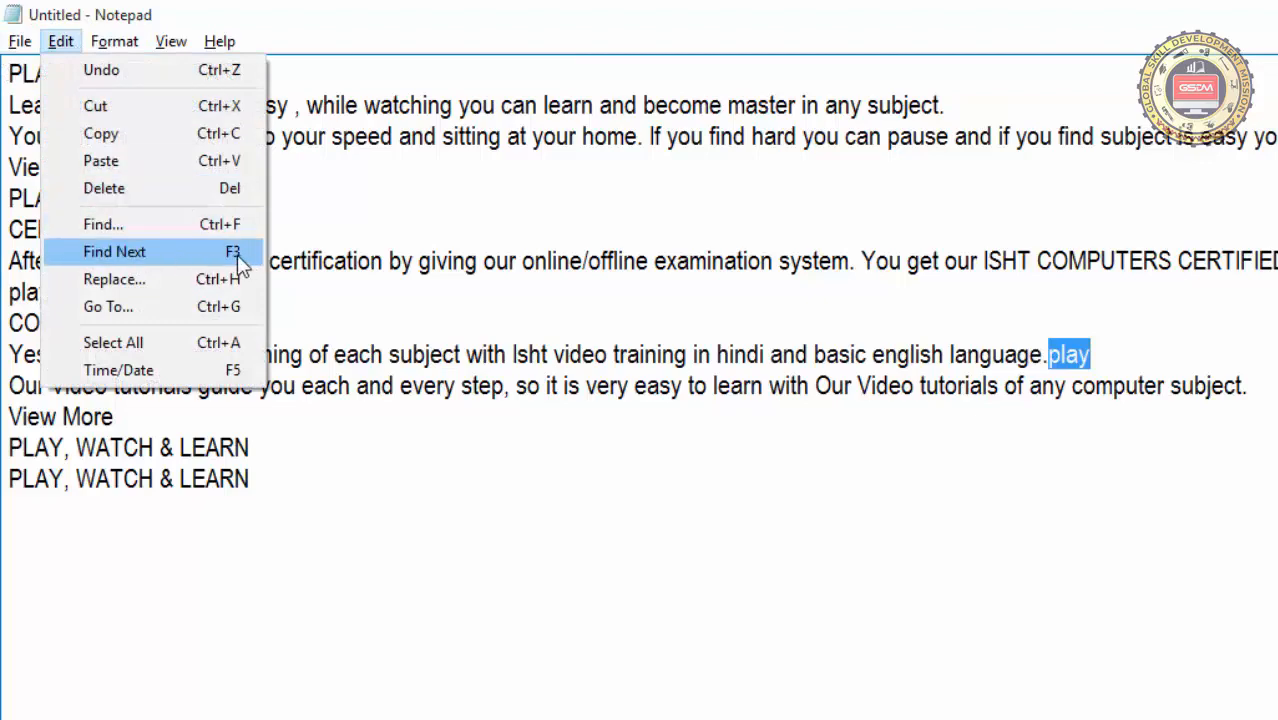
pyautogui.click(240, 262)
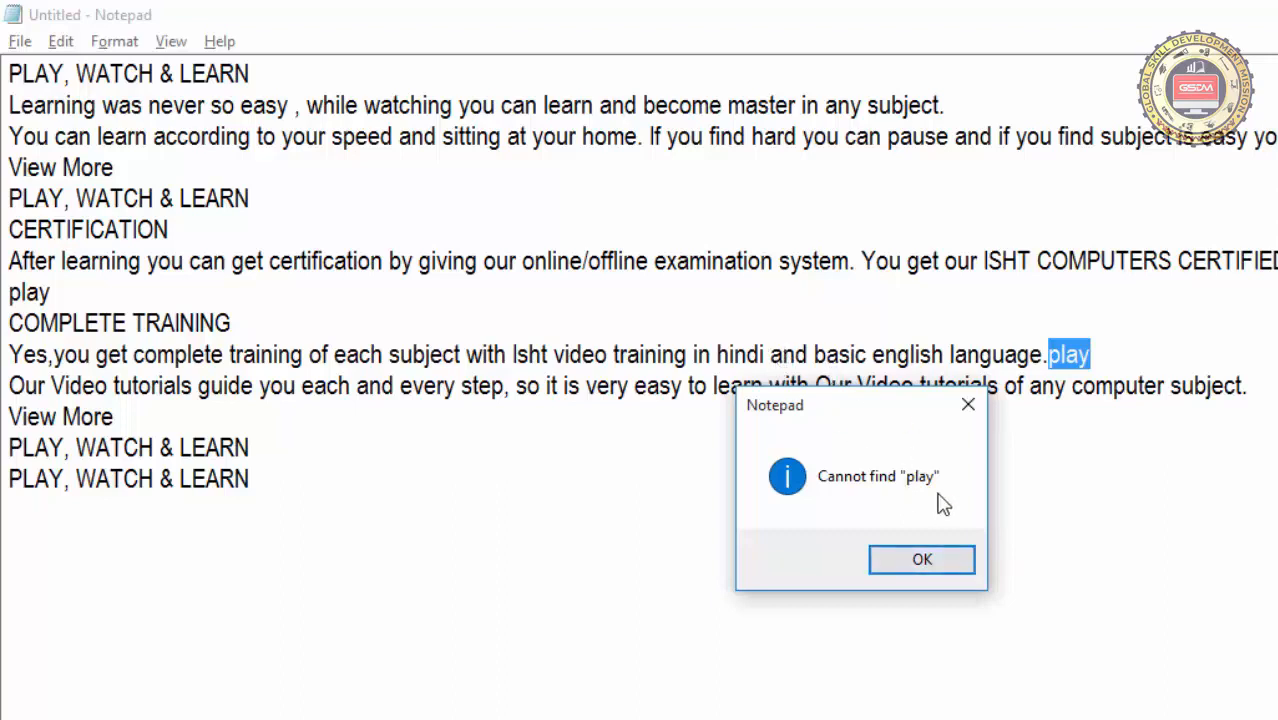
pyautogui.click(922, 561)
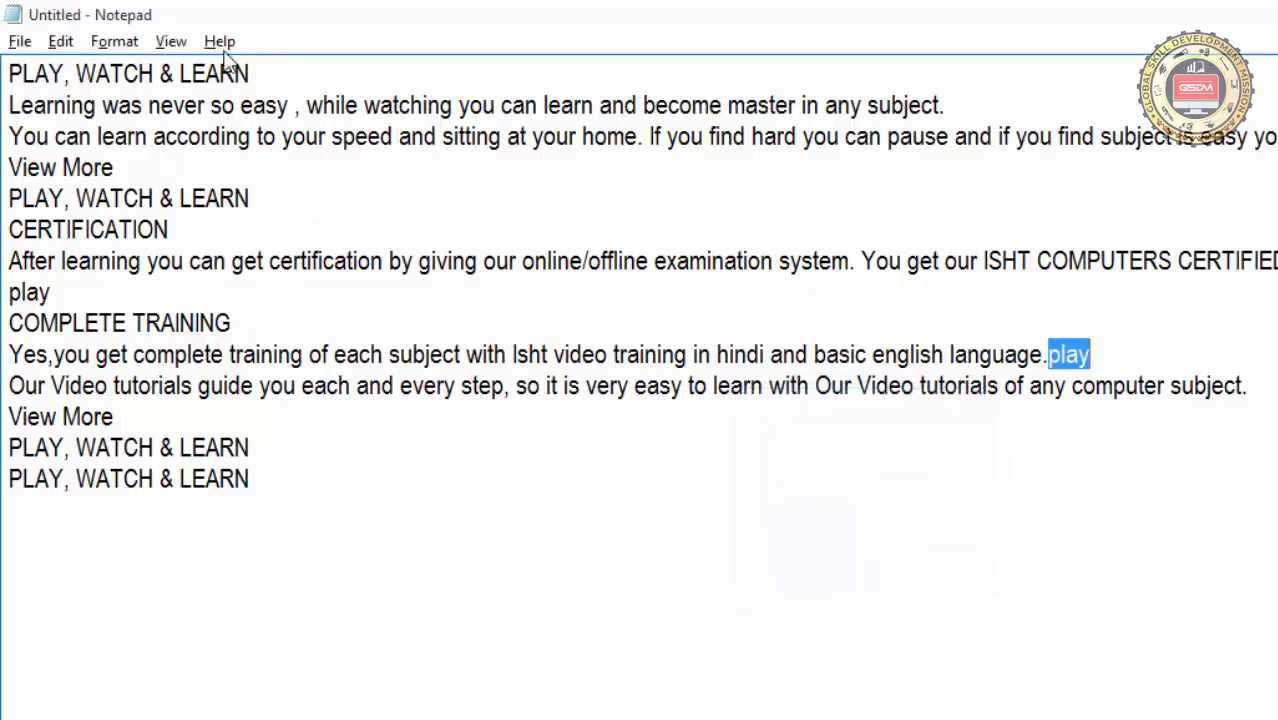
# Open Replace, keep play as the search text, and enter work as the replacement text
pyautogui.click(62, 41)
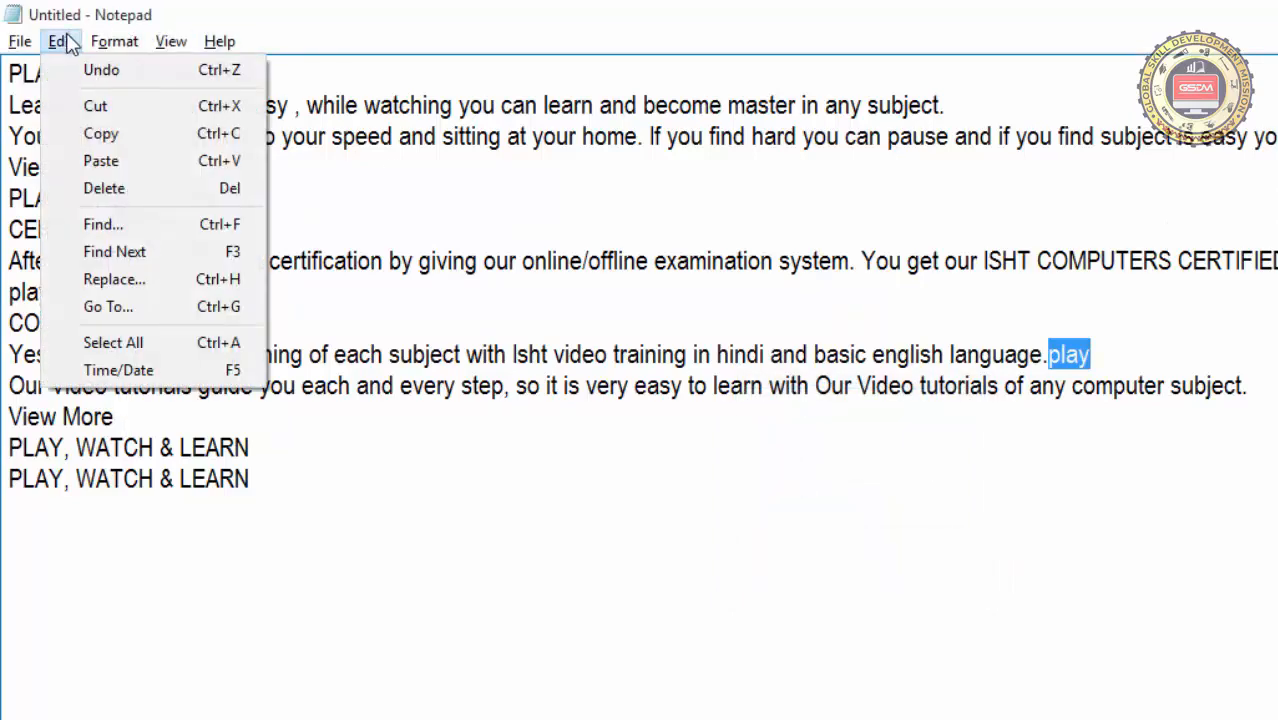
pyautogui.click(162, 288)
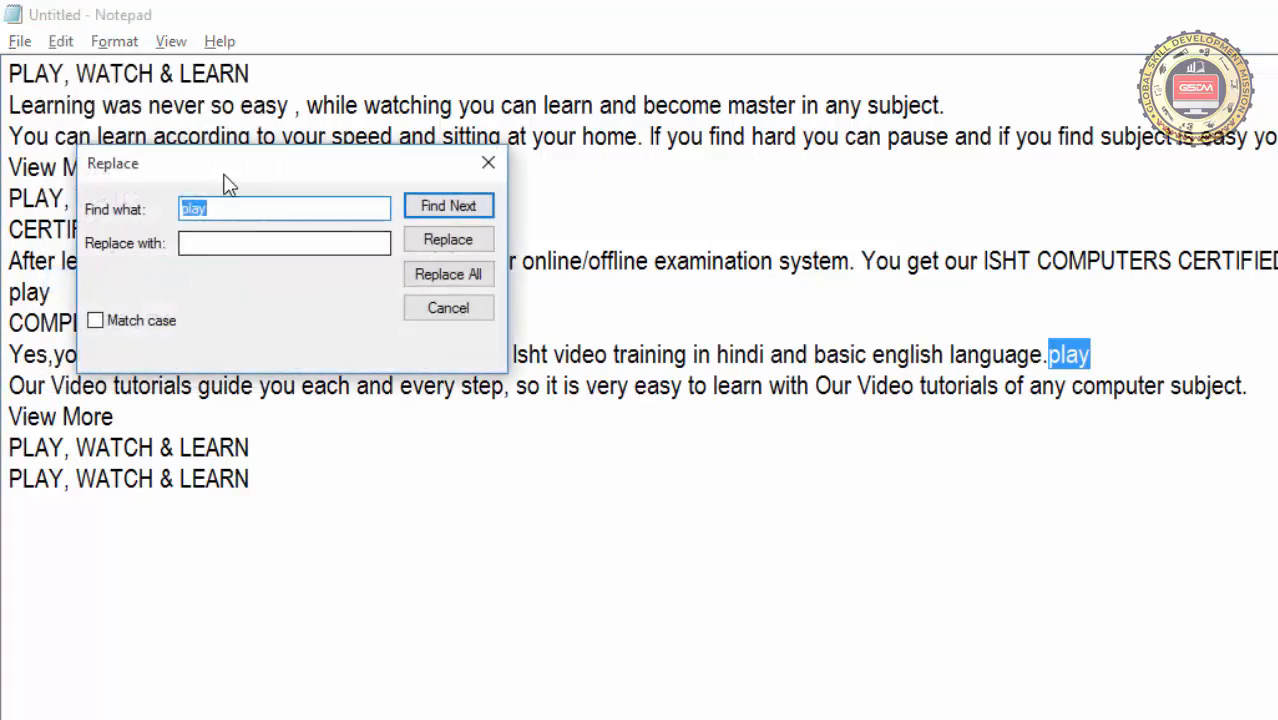
pyautogui.moveTo(223, 173); pyautogui.dragTo(634, 384)
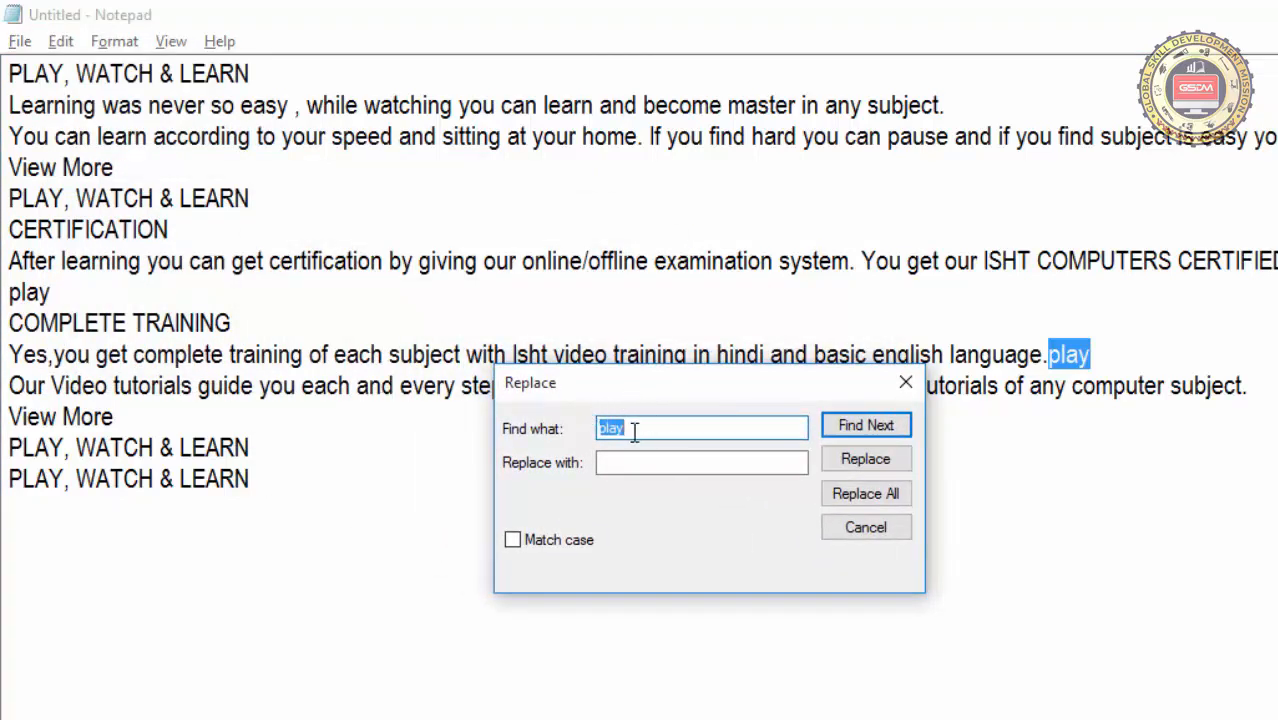
pyautogui.click(634, 430)
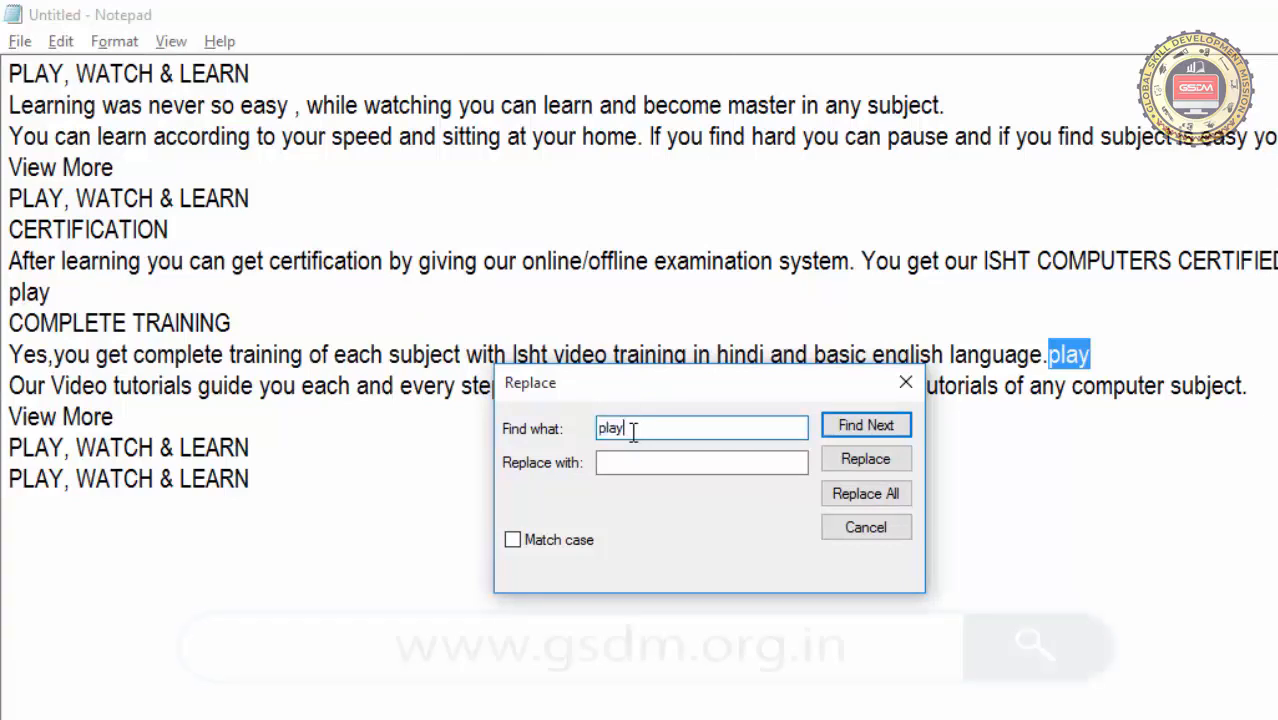
pyautogui.doubleClick(634, 430)
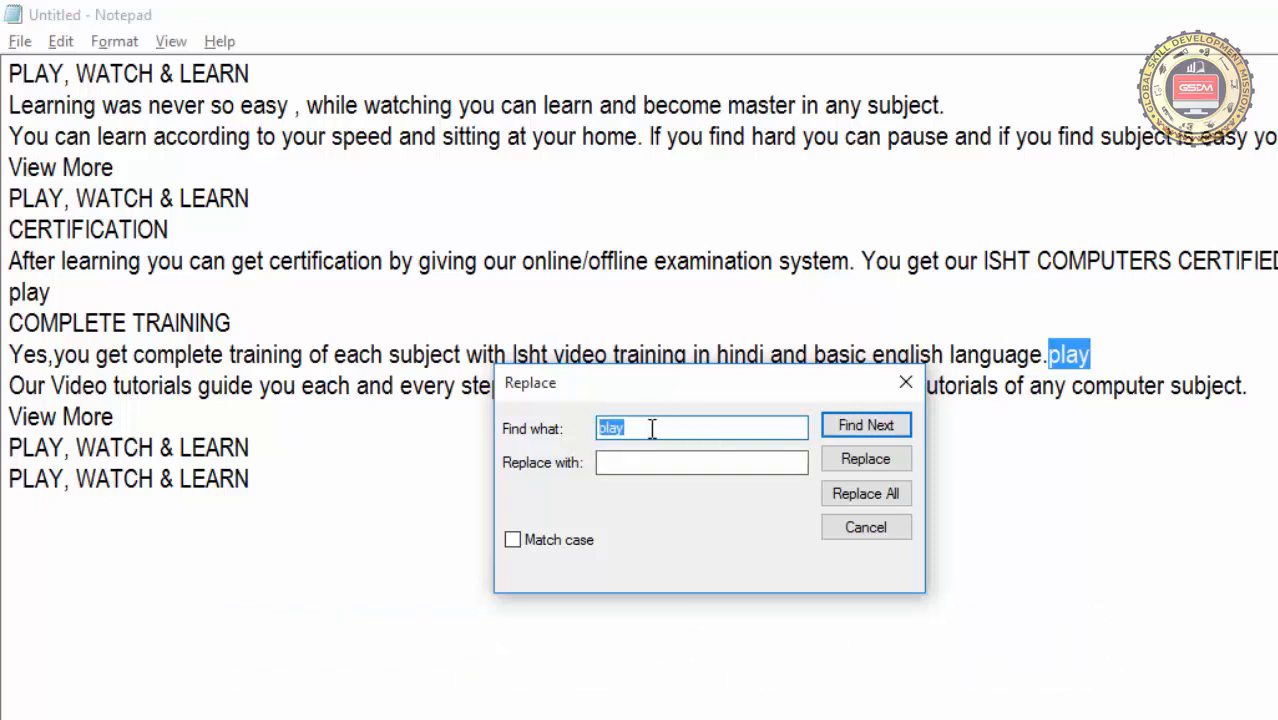
pyautogui.click(625, 463)
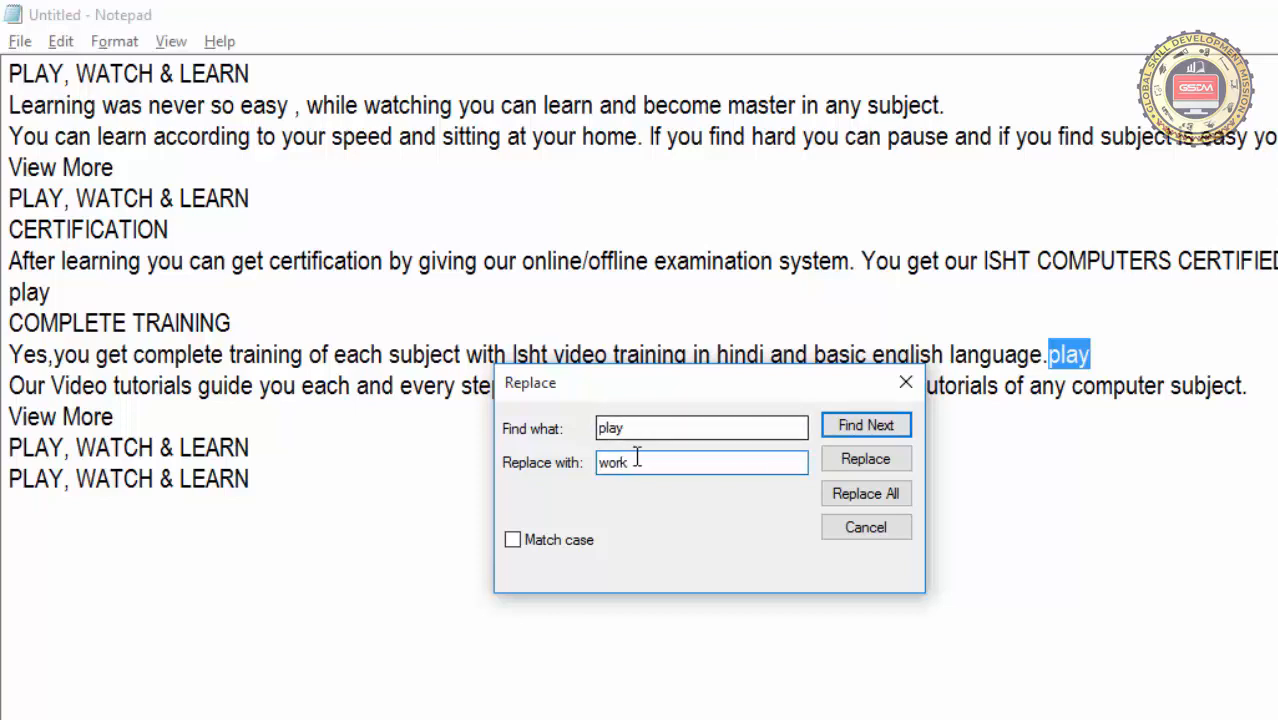
pyautogui.moveTo(639, 462); pyautogui.dragTo(598, 463)
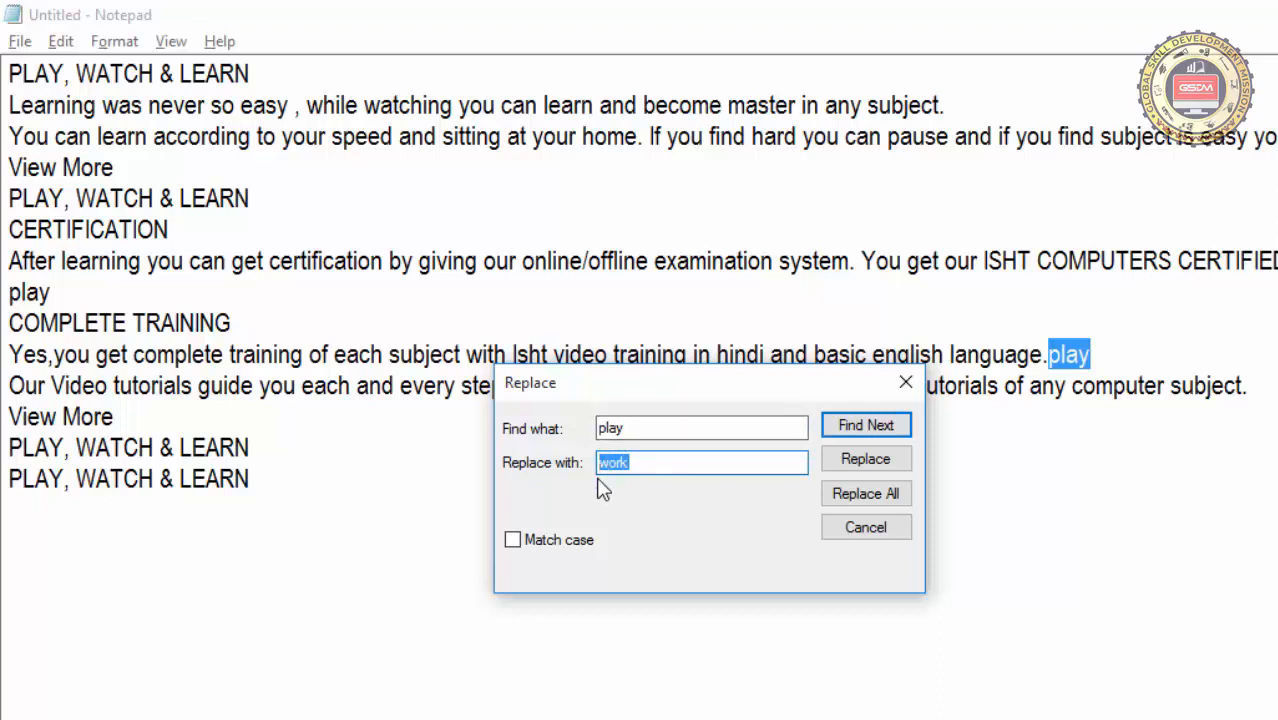
pyautogui.click(533, 545)
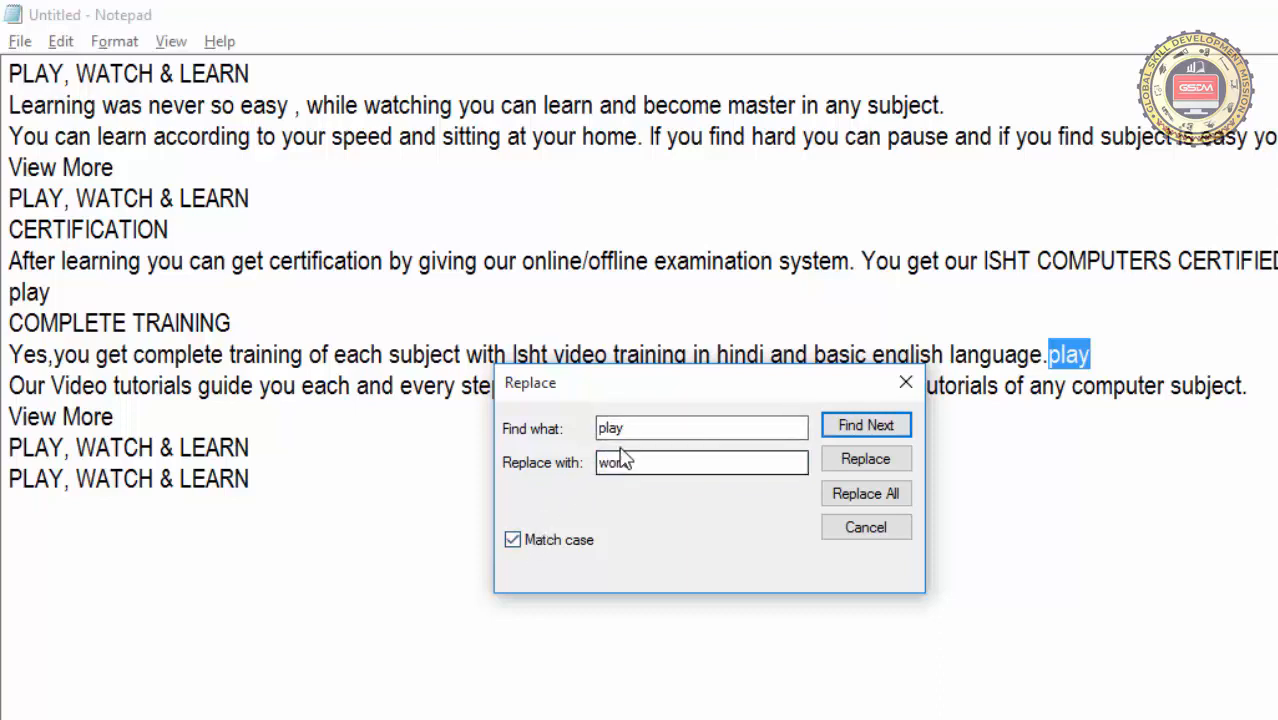
pyautogui.moveTo(637, 428); pyautogui.dragTo(591, 428)
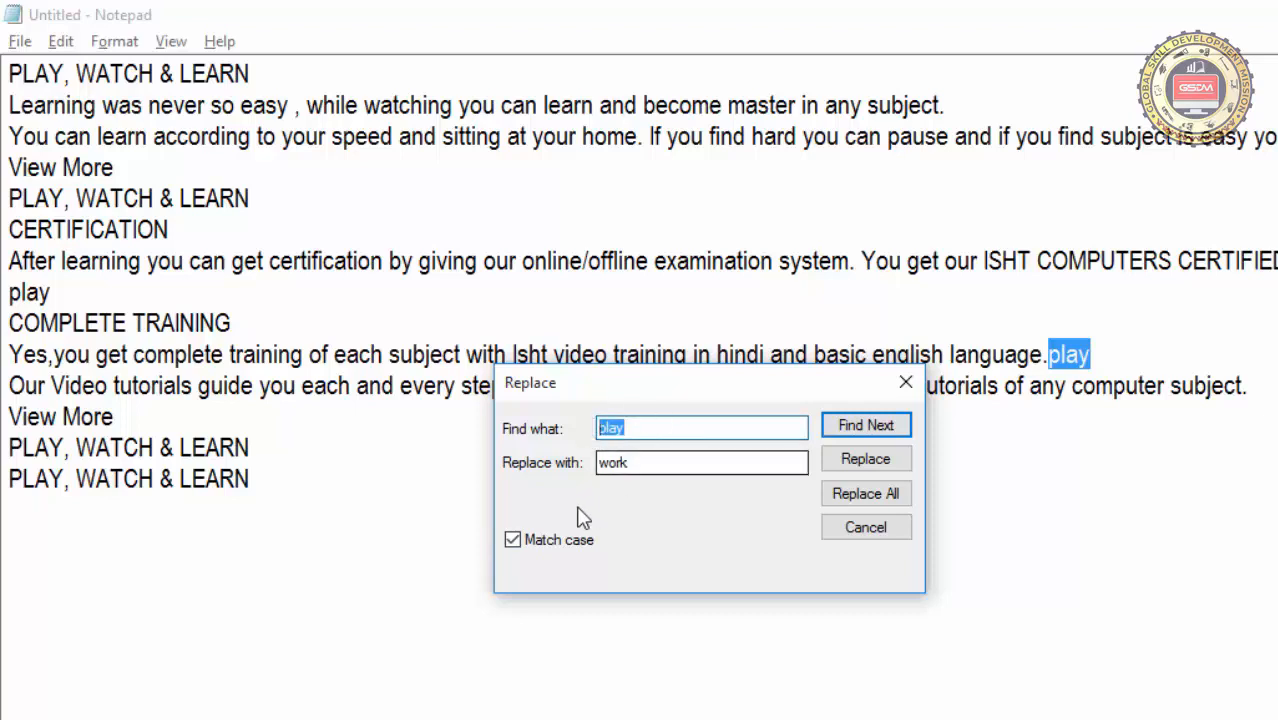
pyautogui.click(513, 547)
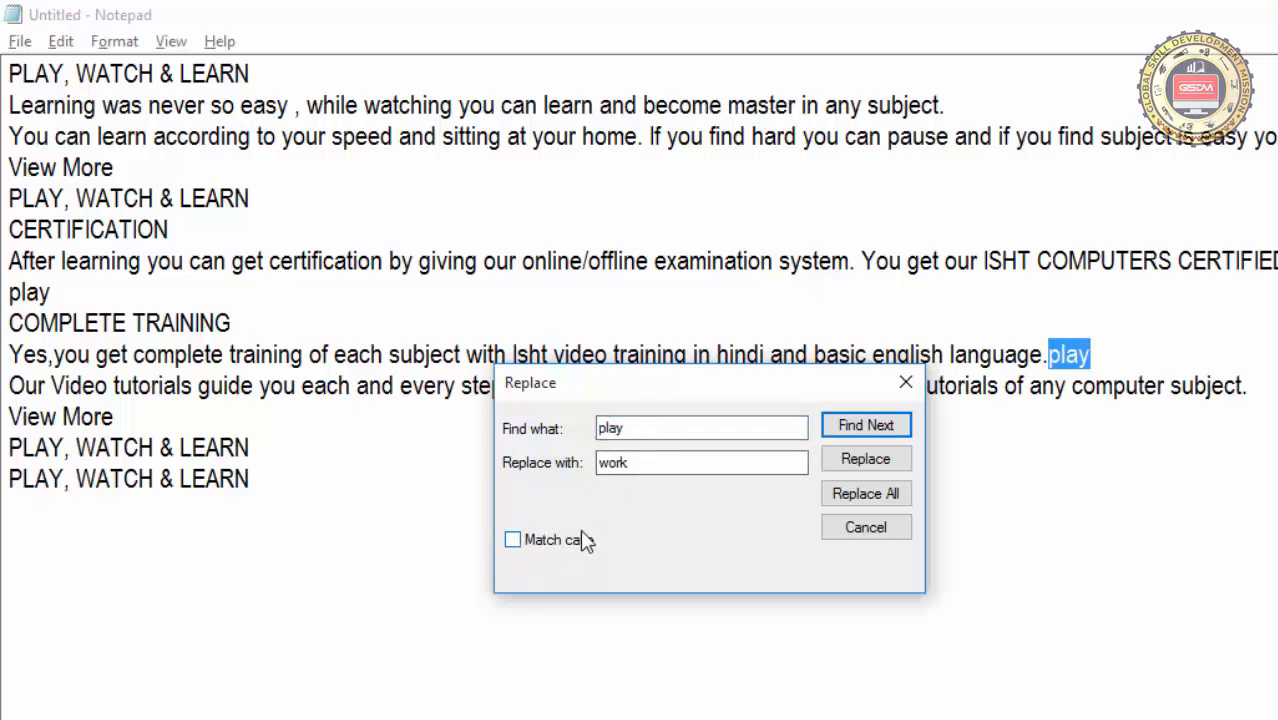
pyautogui.moveTo(632, 428); pyautogui.dragTo(594, 427)
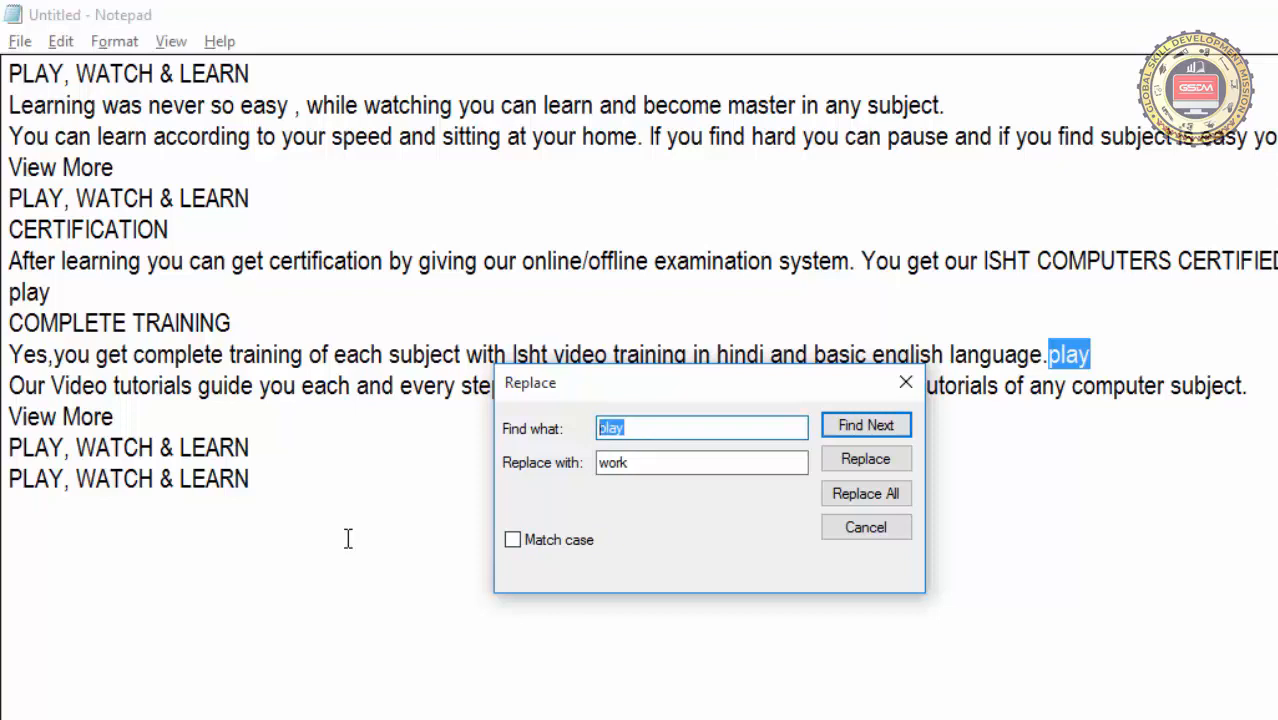
# From the document start, replace the first two occurrences of play with work individually, replace all remaining ones, and close Replace
pyautogui.click(9, 75)
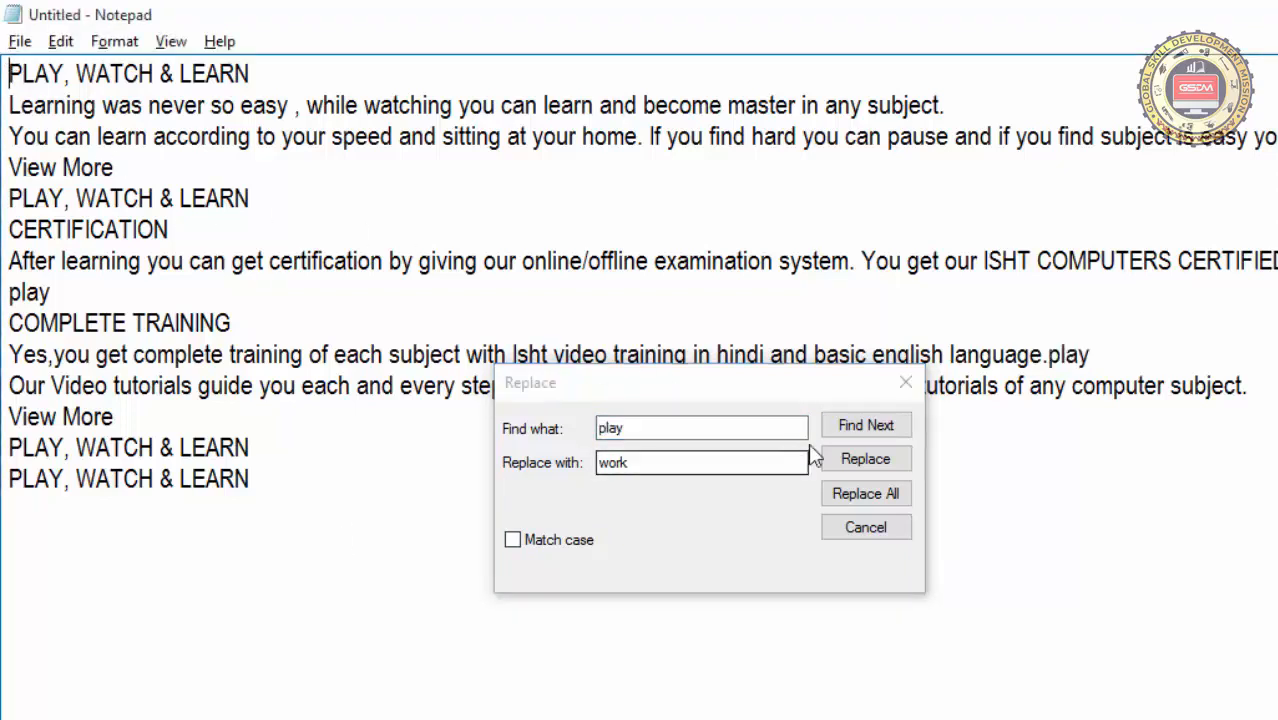
pyautogui.click(861, 427)
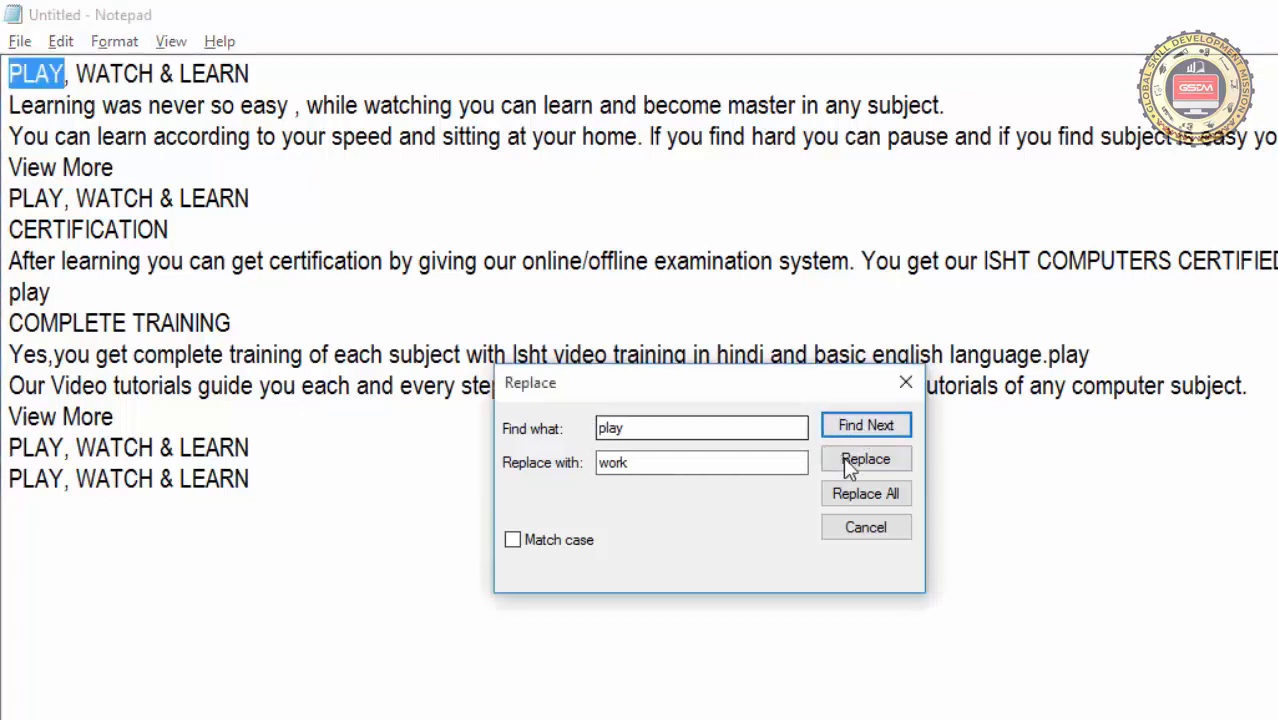
pyautogui.click(842, 458)
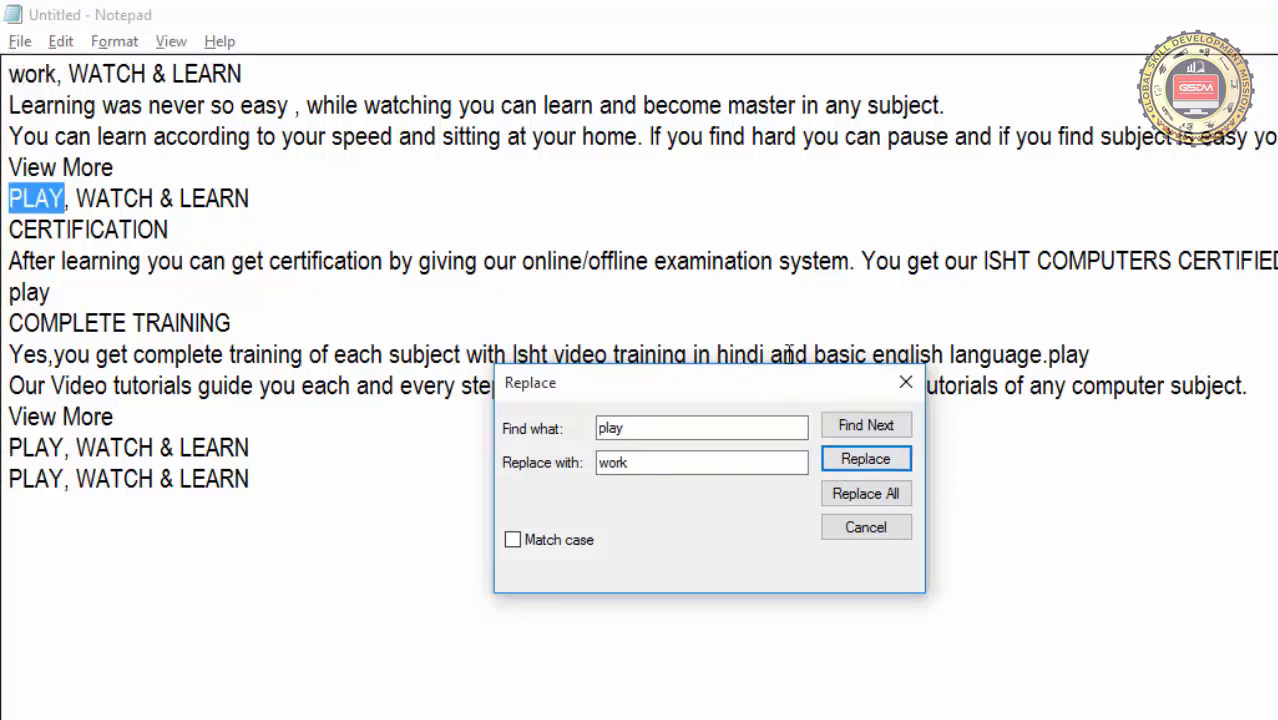
pyautogui.click(866, 462)
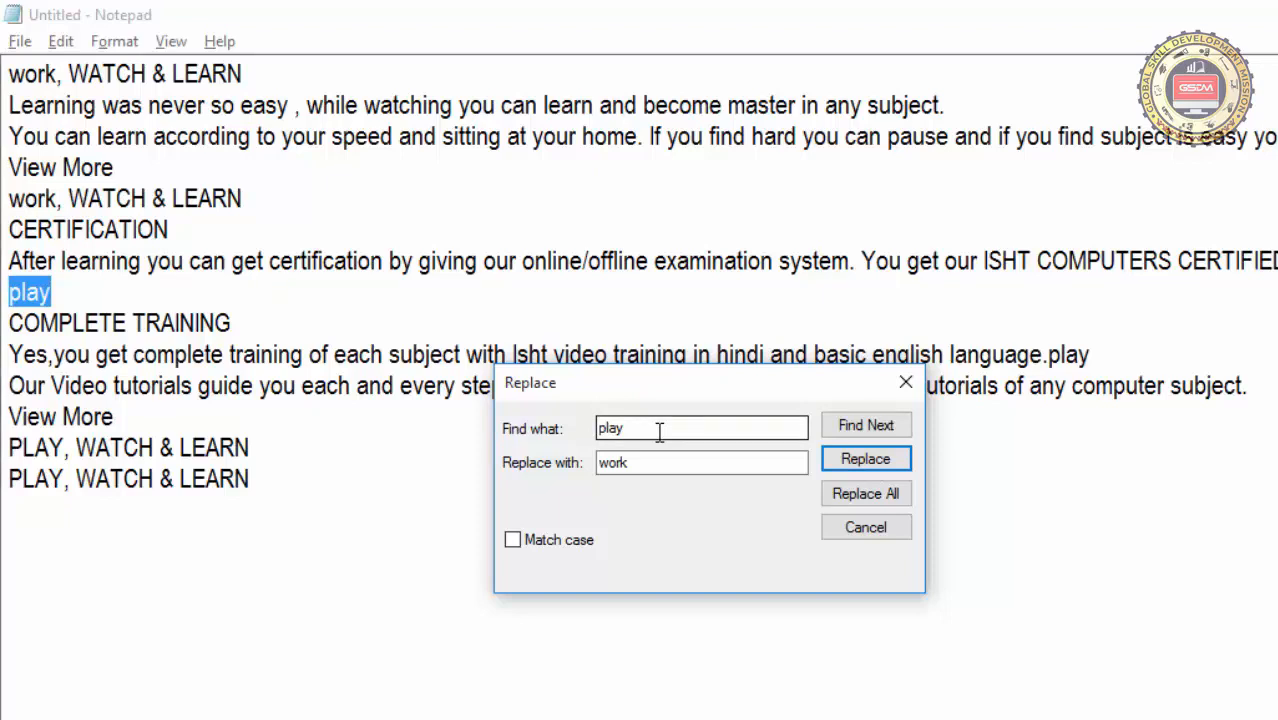
pyautogui.click(839, 495)
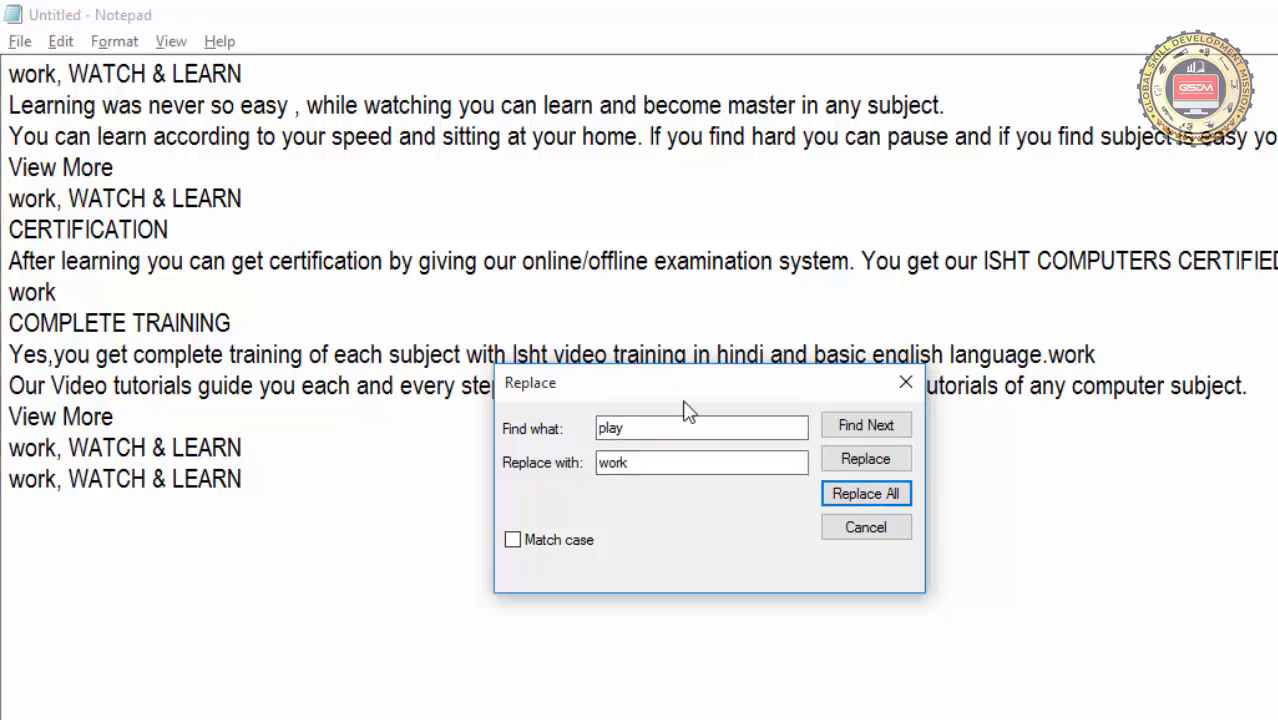
pyautogui.click(852, 530)
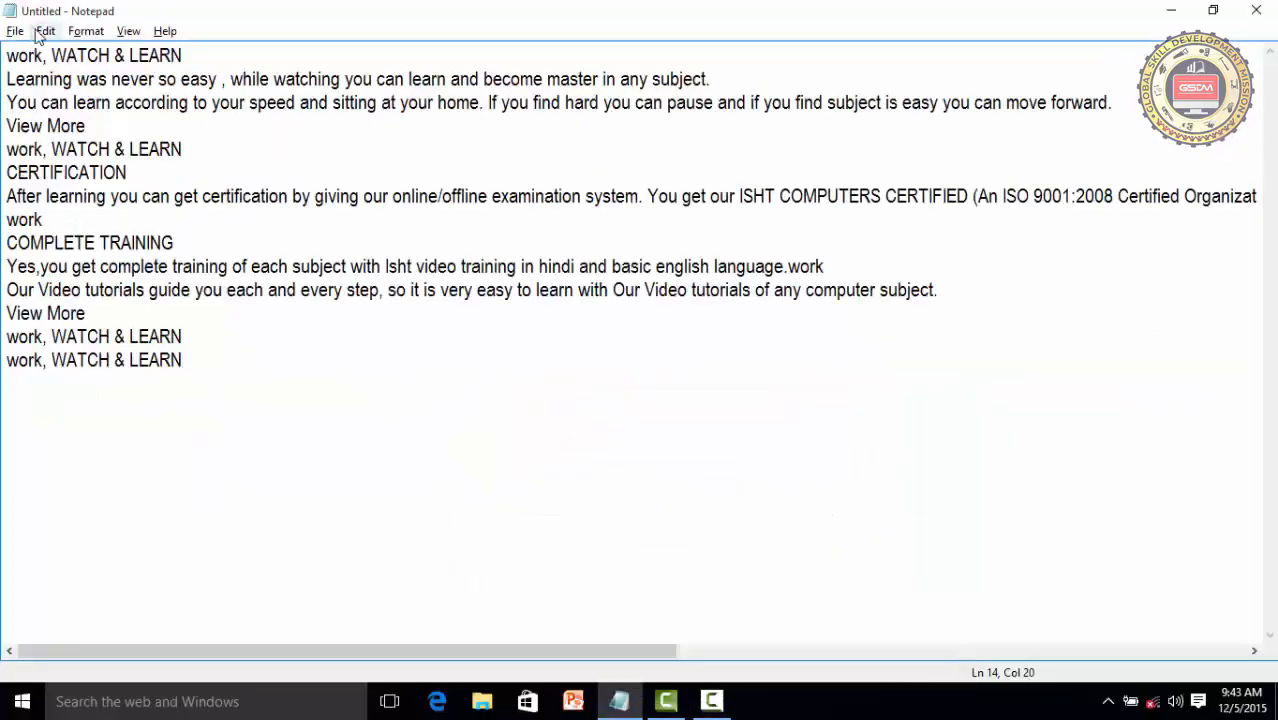
# Use Go To to move the cursor to line 5, shifting the dialog off the text
pyautogui.click(40, 32)
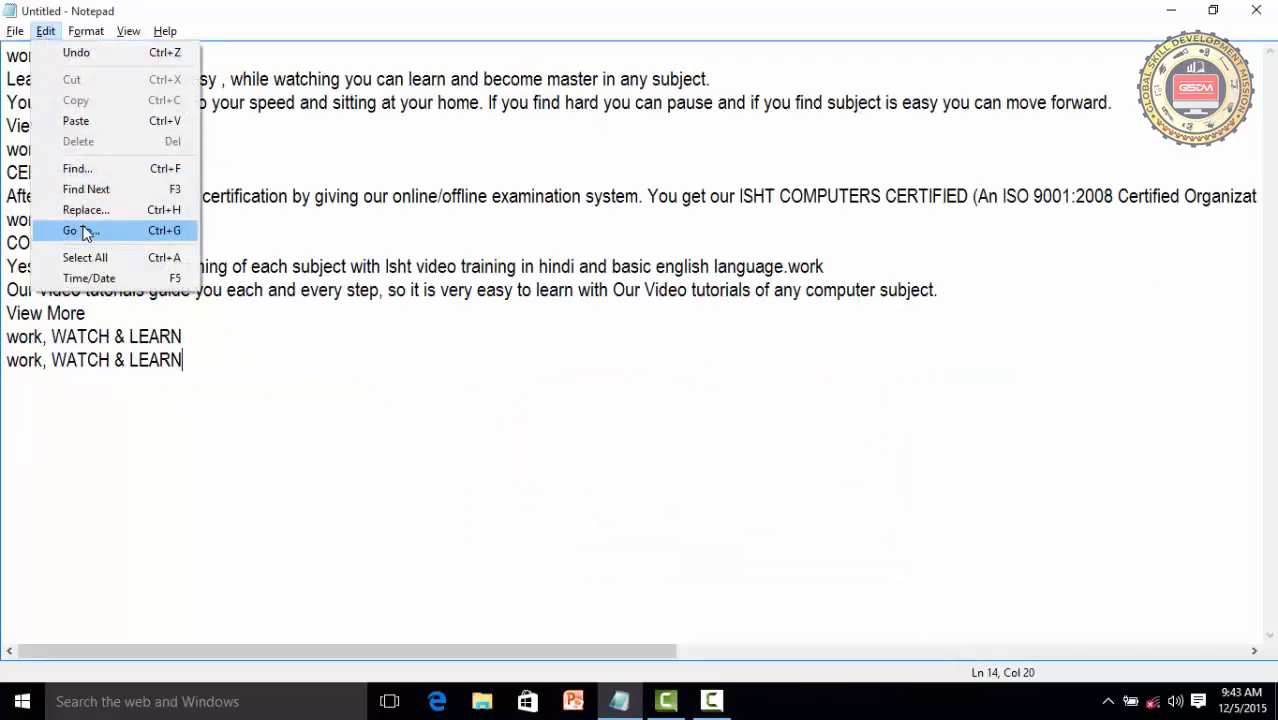
pyautogui.click(82, 231)
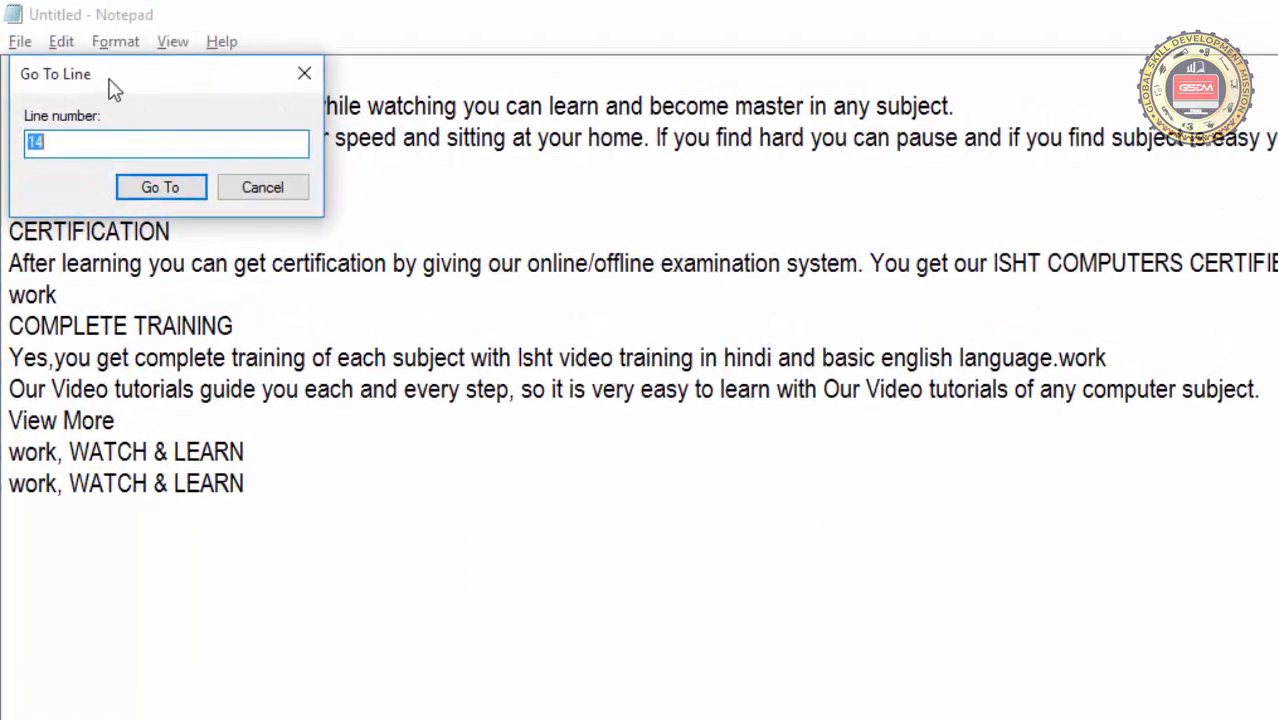
pyautogui.moveTo(179, 105); pyautogui.dragTo(903, 432)
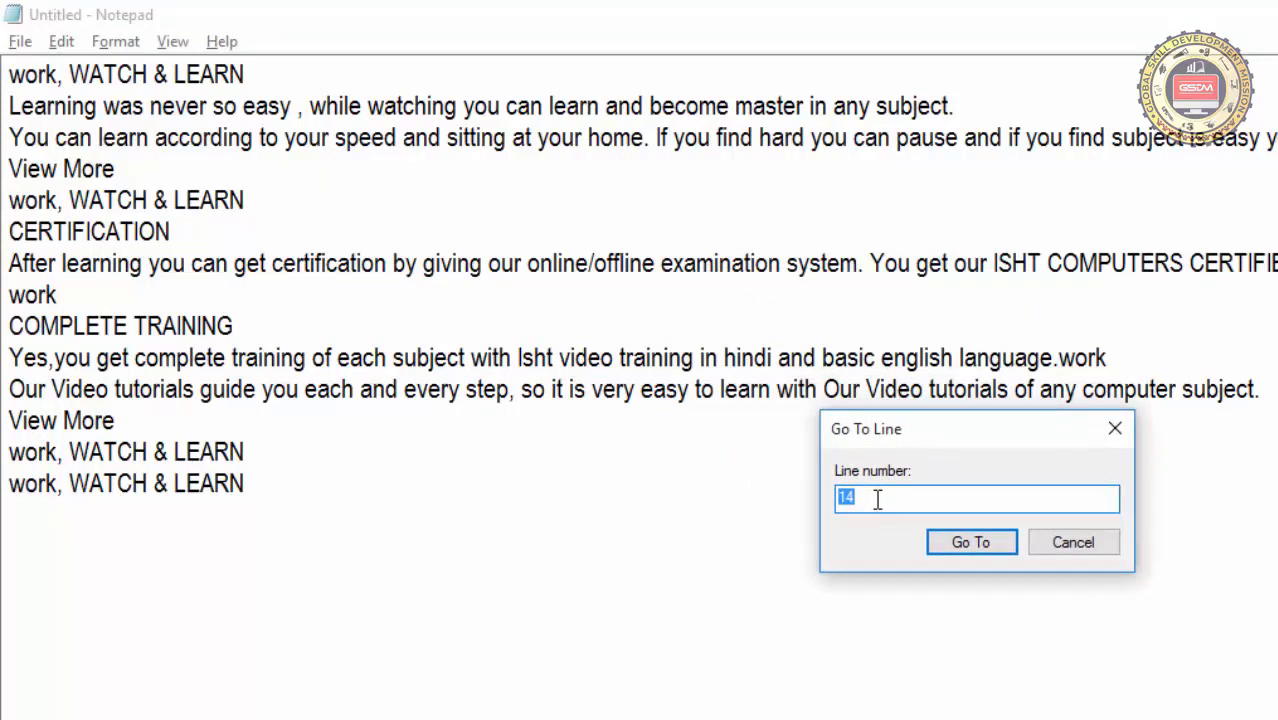
pyautogui.write('5')
pyautogui.click(987, 549)
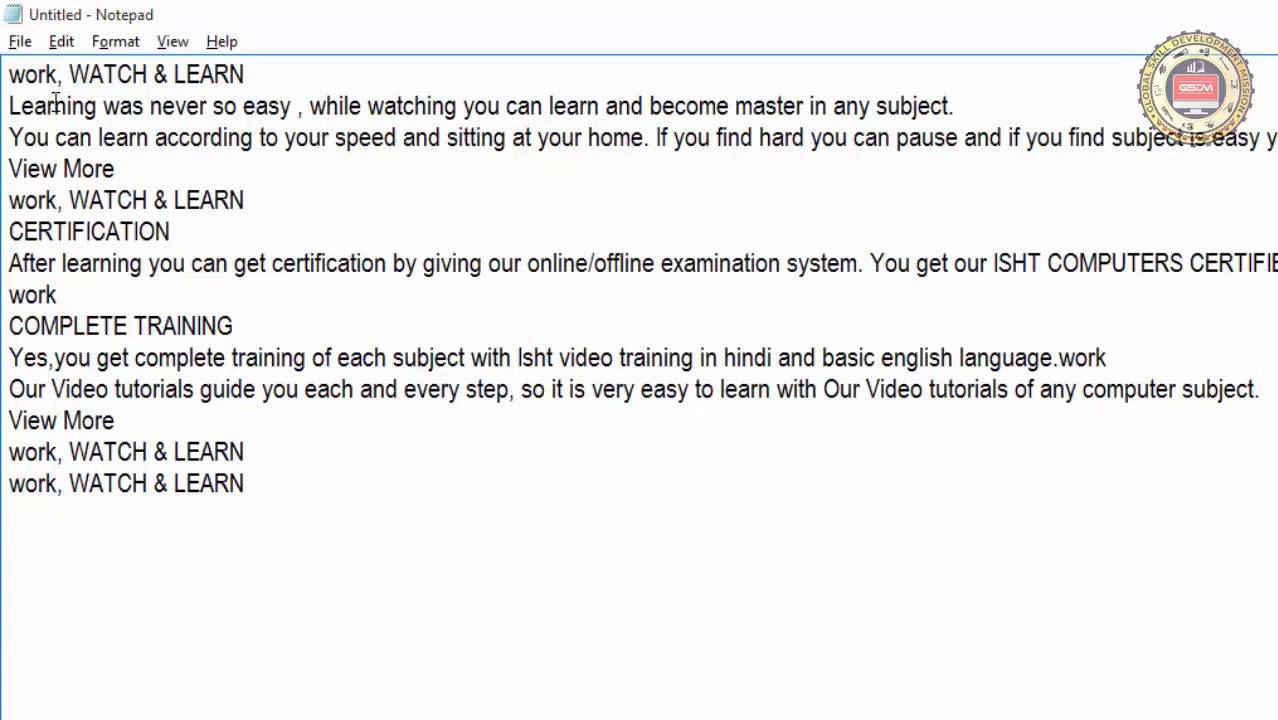
# Use Go To again to move the cursor to line 9
pyautogui.click(60, 41)
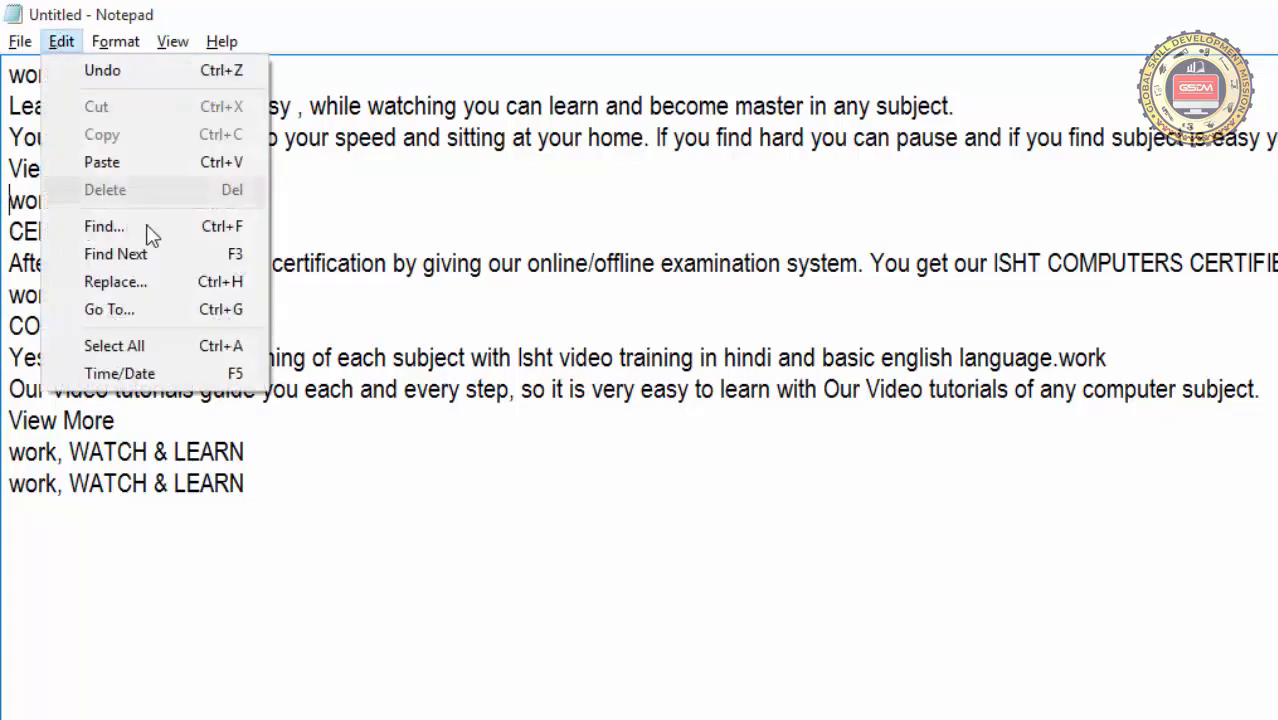
pyautogui.click(145, 328)
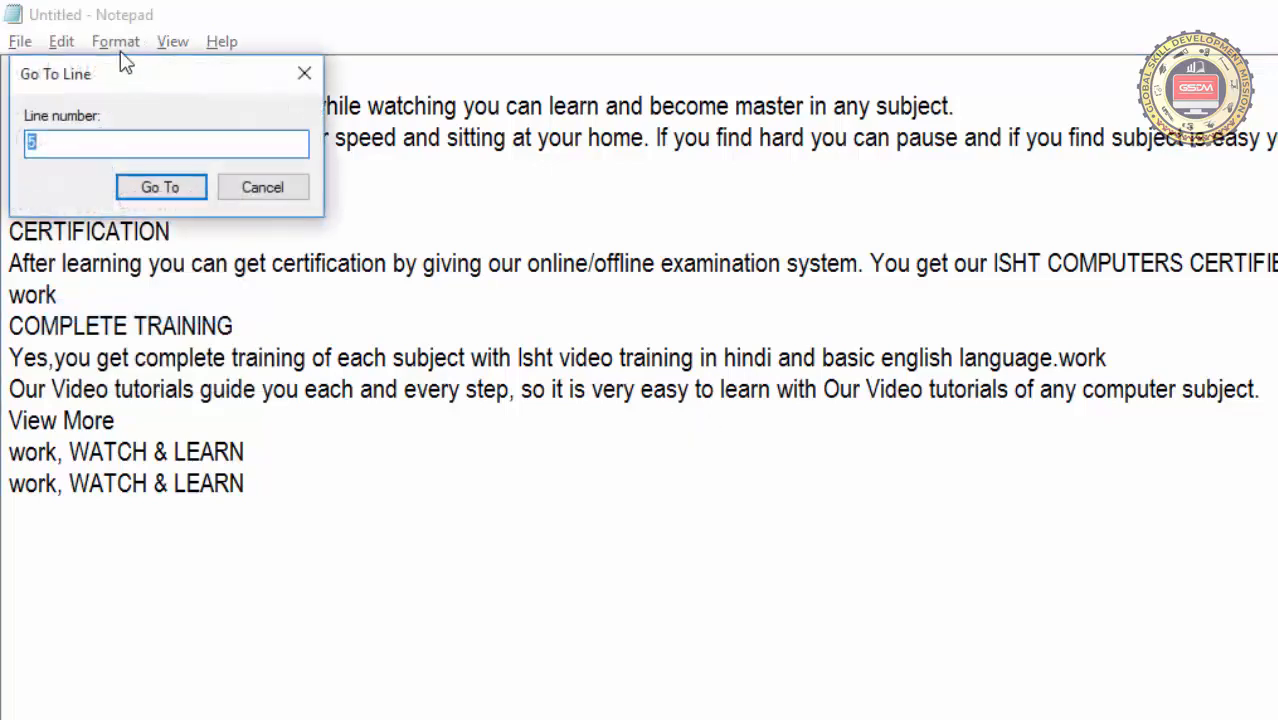
pyautogui.moveTo(122, 66); pyautogui.dragTo(920, 241)
pyautogui.write('9')
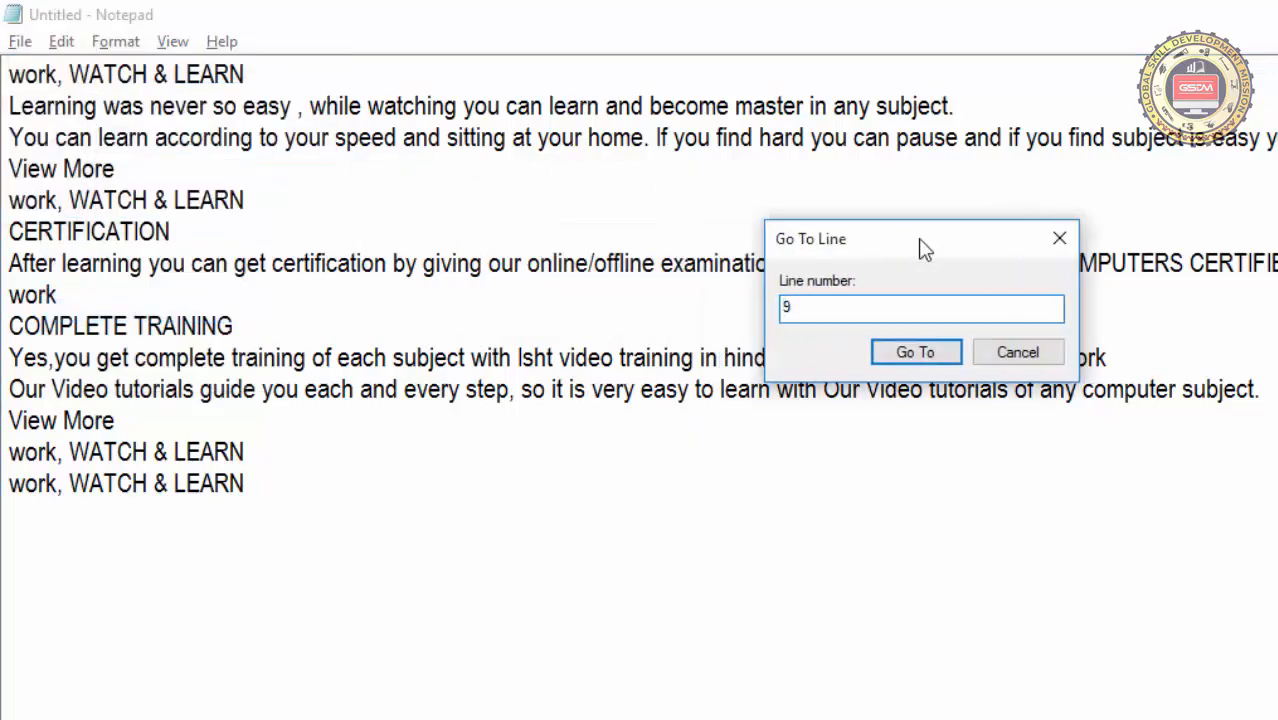
pyautogui.click(918, 355)
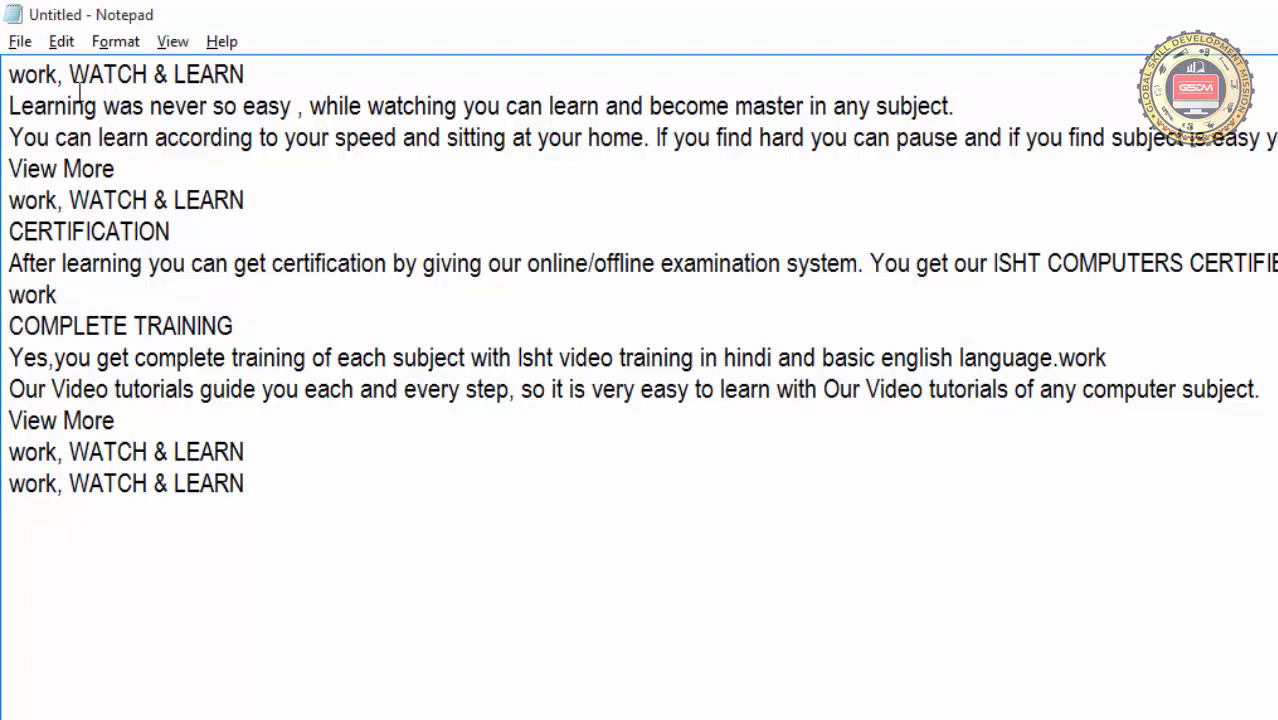
# Select the whole document with the Select All command, and clear the selection
pyautogui.click(61, 42)
pyautogui.click(412, 513)
pyautogui.click(61, 42)
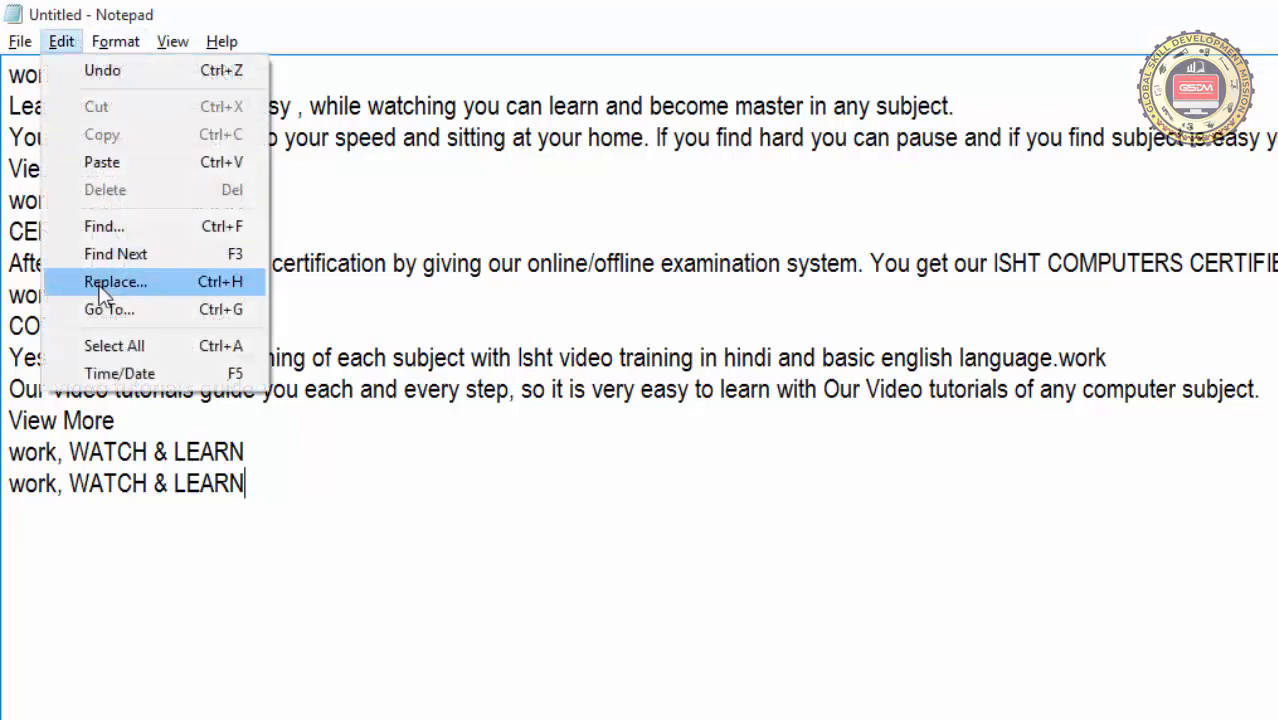
pyautogui.click(105, 345)
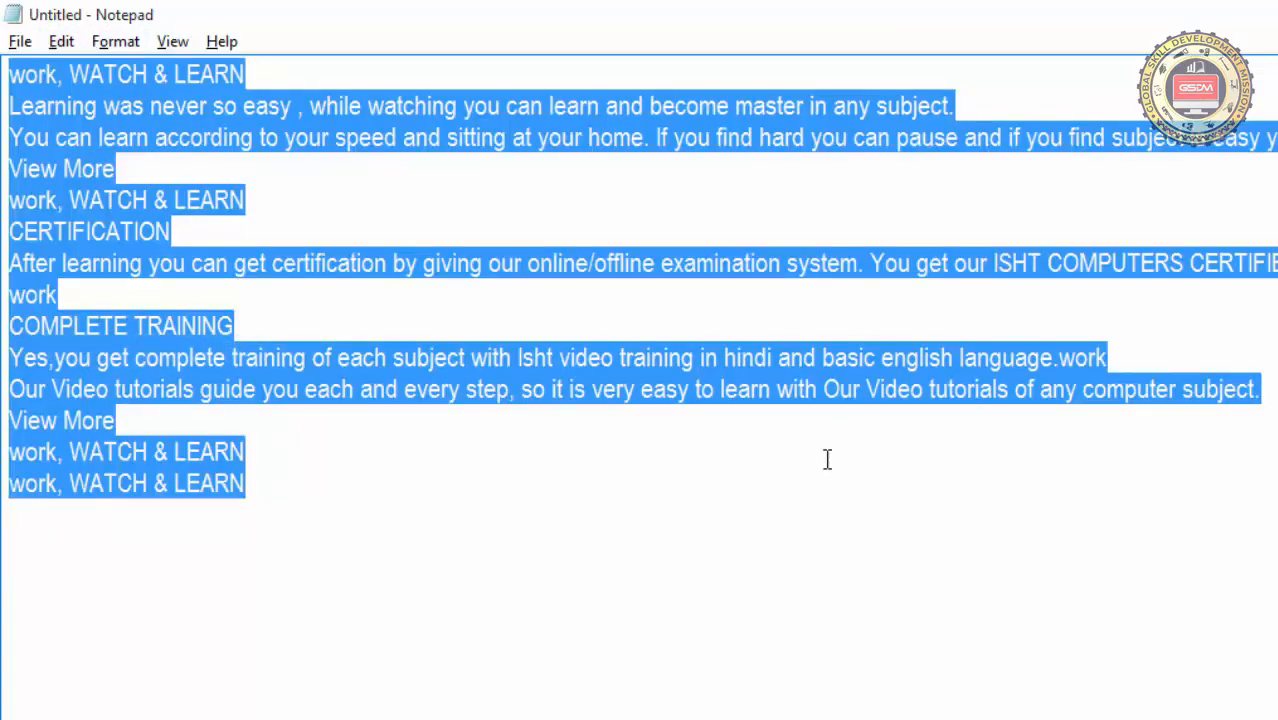
pyautogui.click(631, 548)
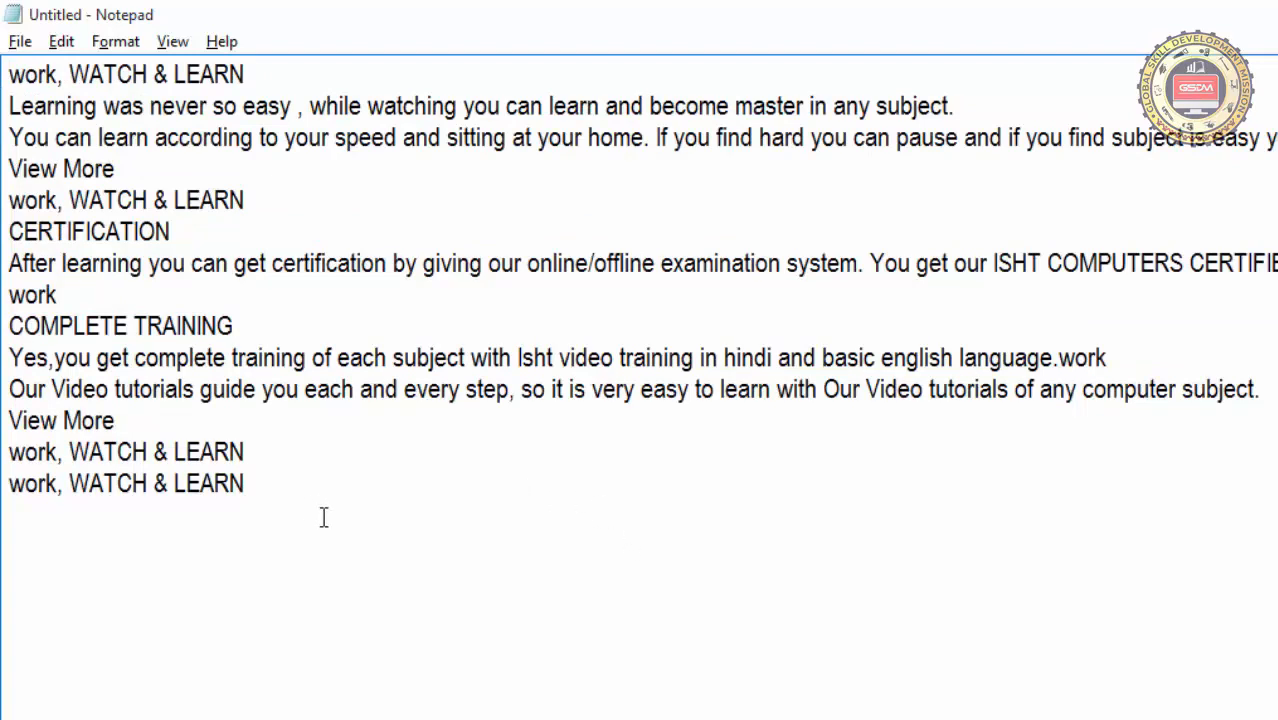
# Select the text manually from the end of the last line back to the first line, and deselect it
pyautogui.click(260, 488)
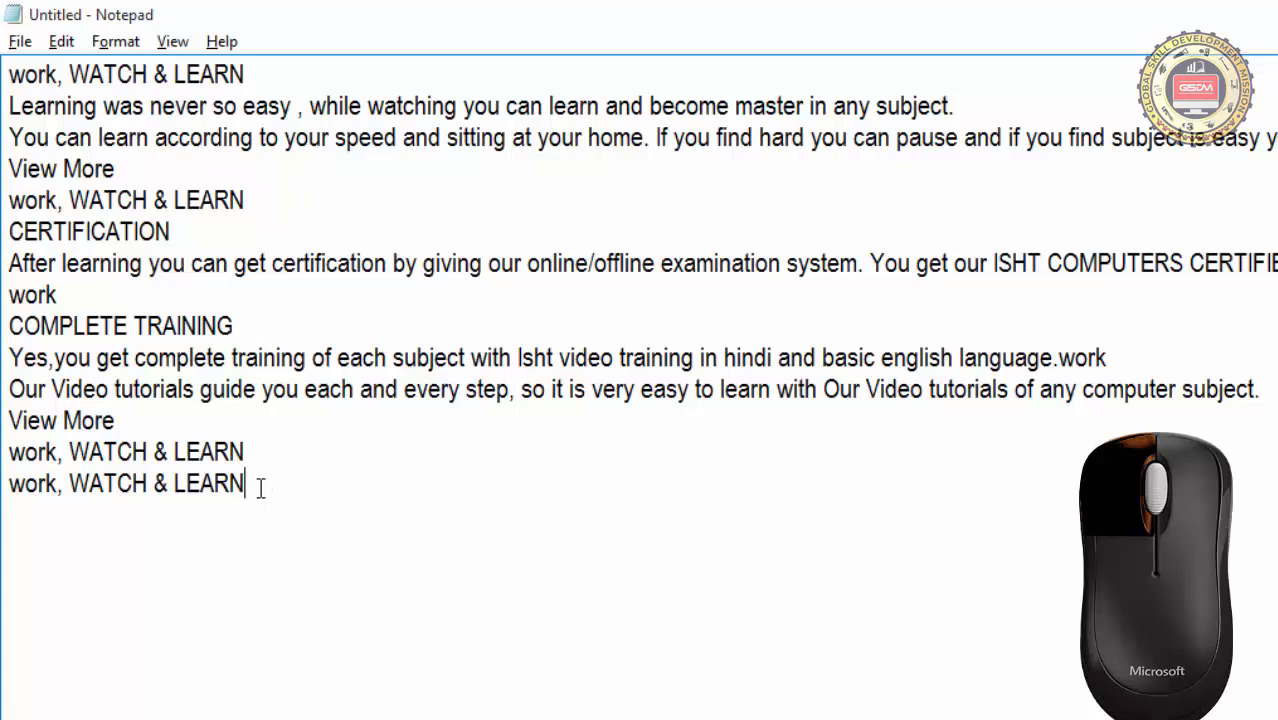
pyautogui.moveTo(257, 486); pyautogui.dragTo(5, 86)
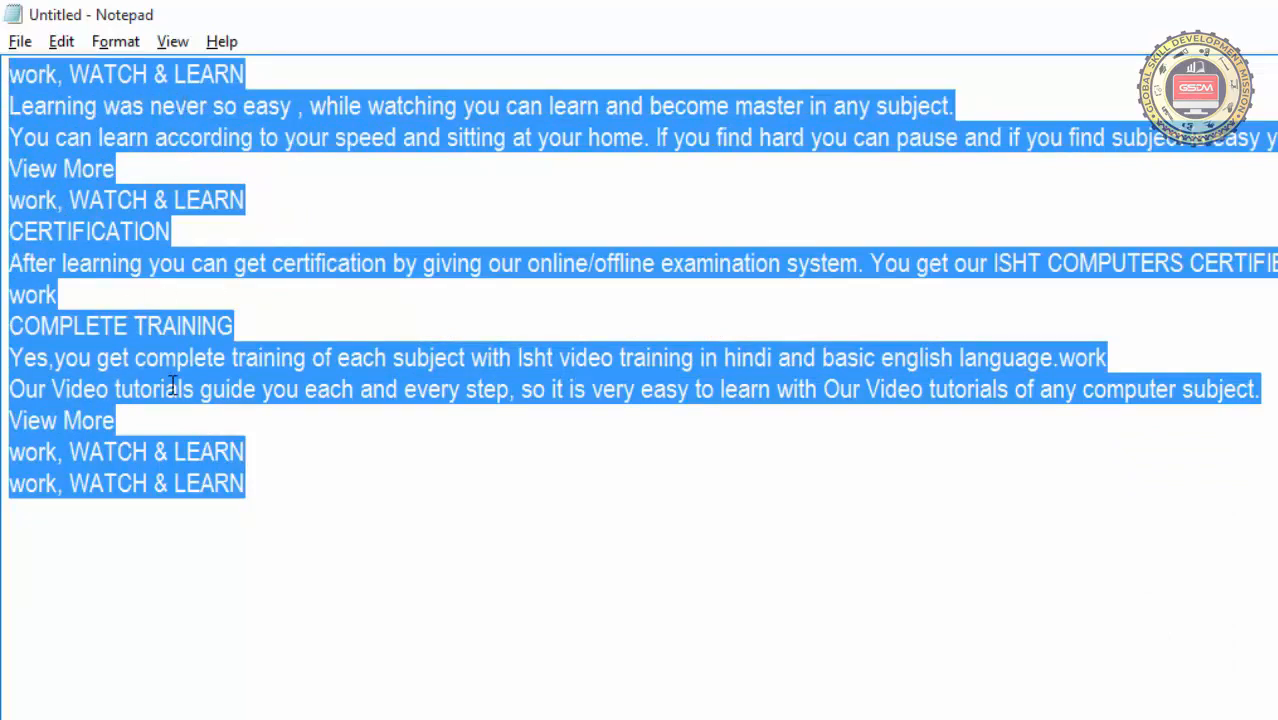
pyautogui.click(313, 506)
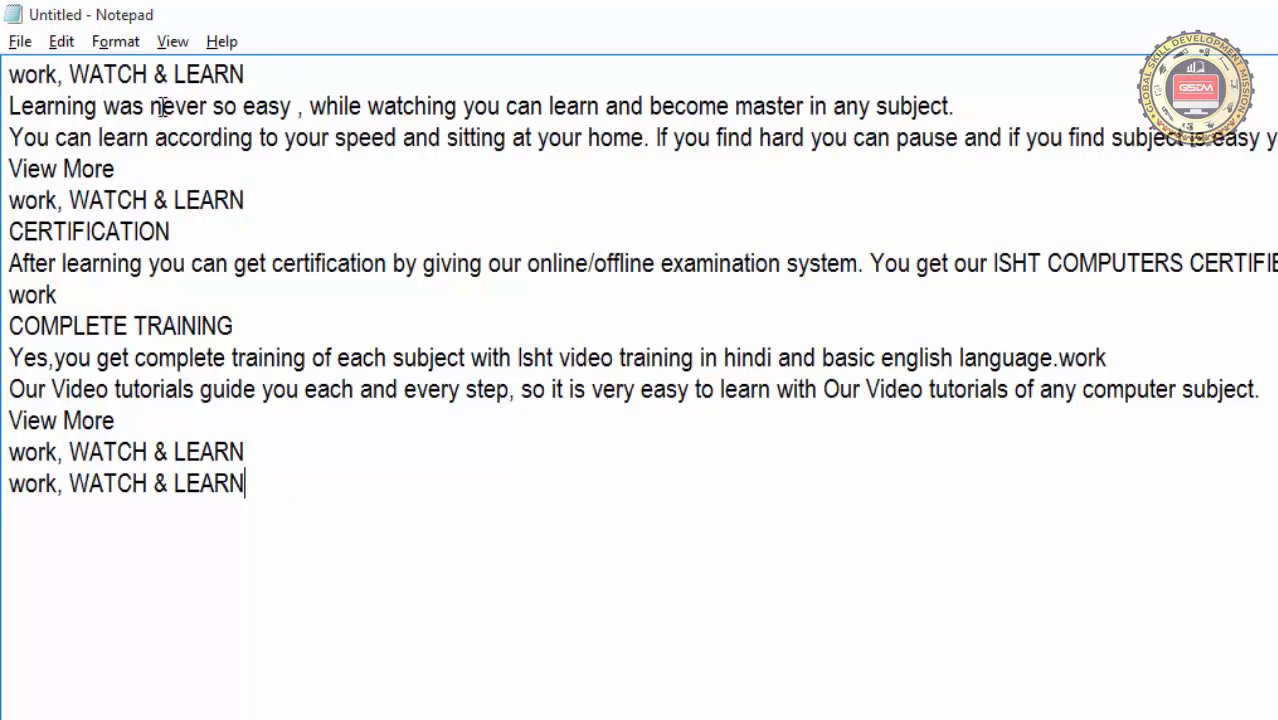
# Insert the current time and date below the last text line, leaving one blank line between them
pyautogui.click(66, 44)
pyautogui.click(332, 490)
pyautogui.click(70, 47)
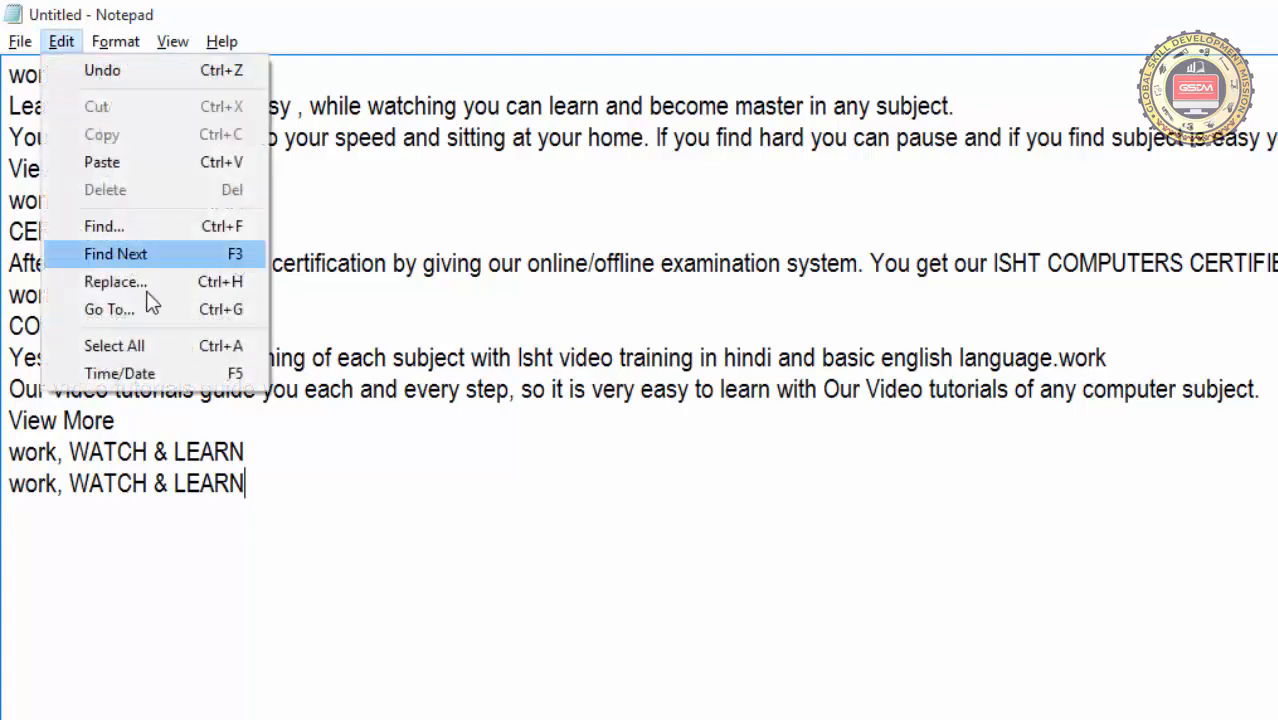
pyautogui.click(355, 485)
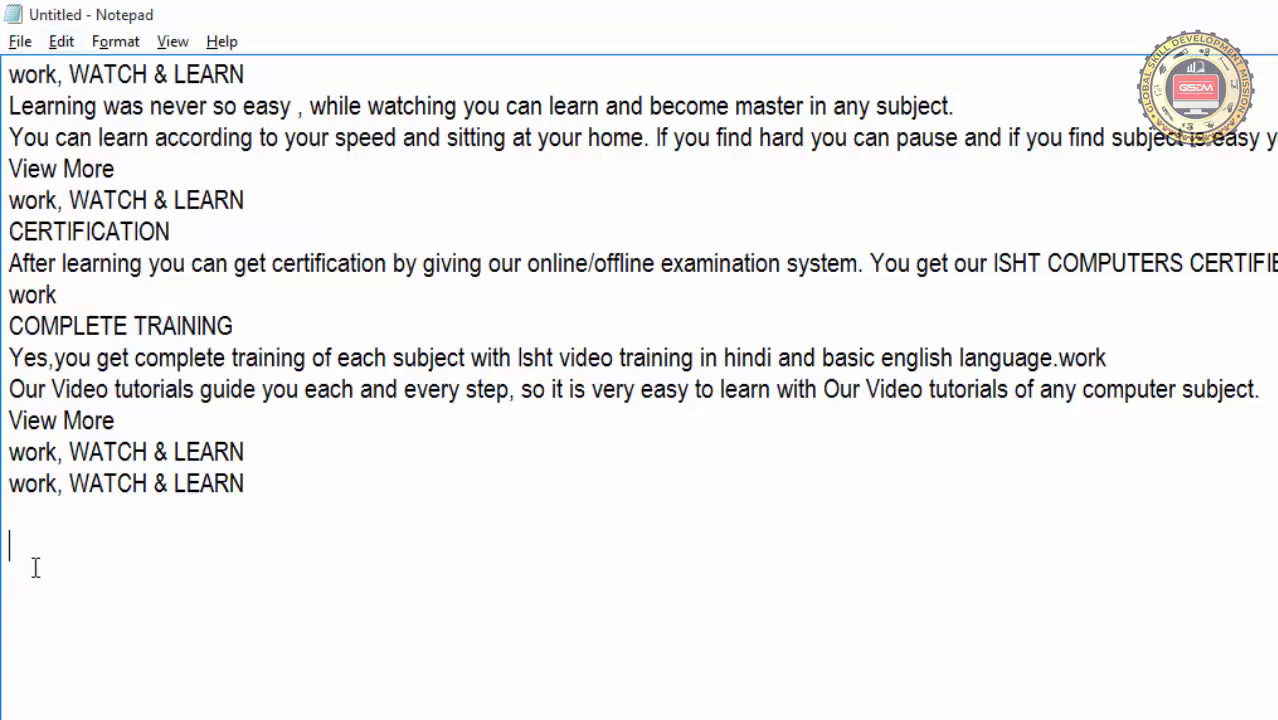
pyautogui.click(61, 41)
pyautogui.click(147, 374)
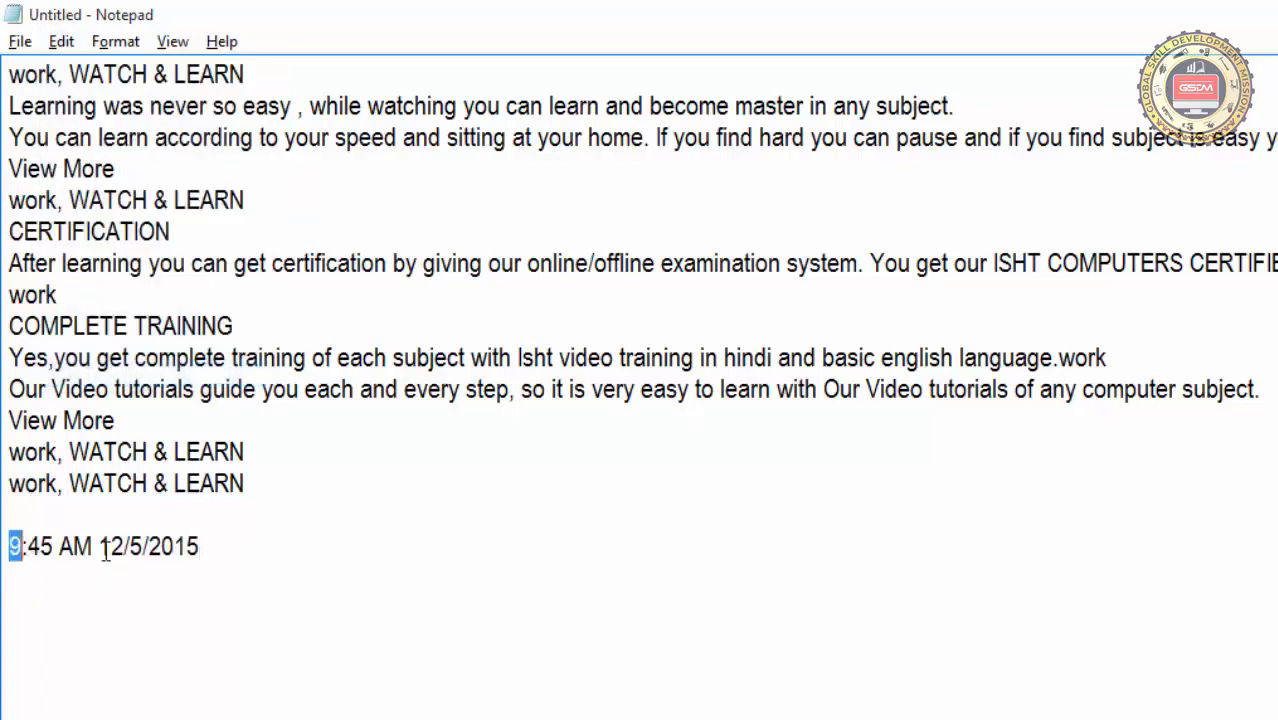
# Insert a second time and date stamp below the first one, separated by a blank line
pyautogui.click(244, 563)
pyautogui.press('Return')
pyautogui.press('Return')
pyautogui.press('F5')
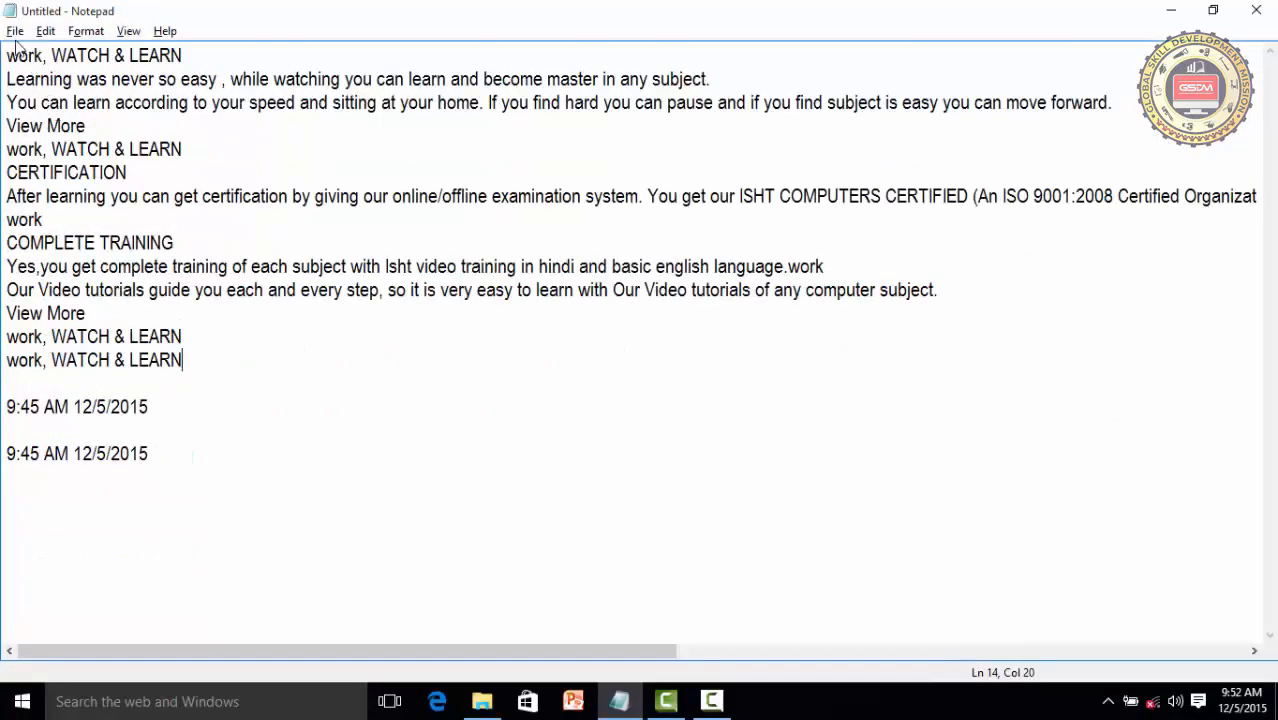
pyautogui.click(14, 33)
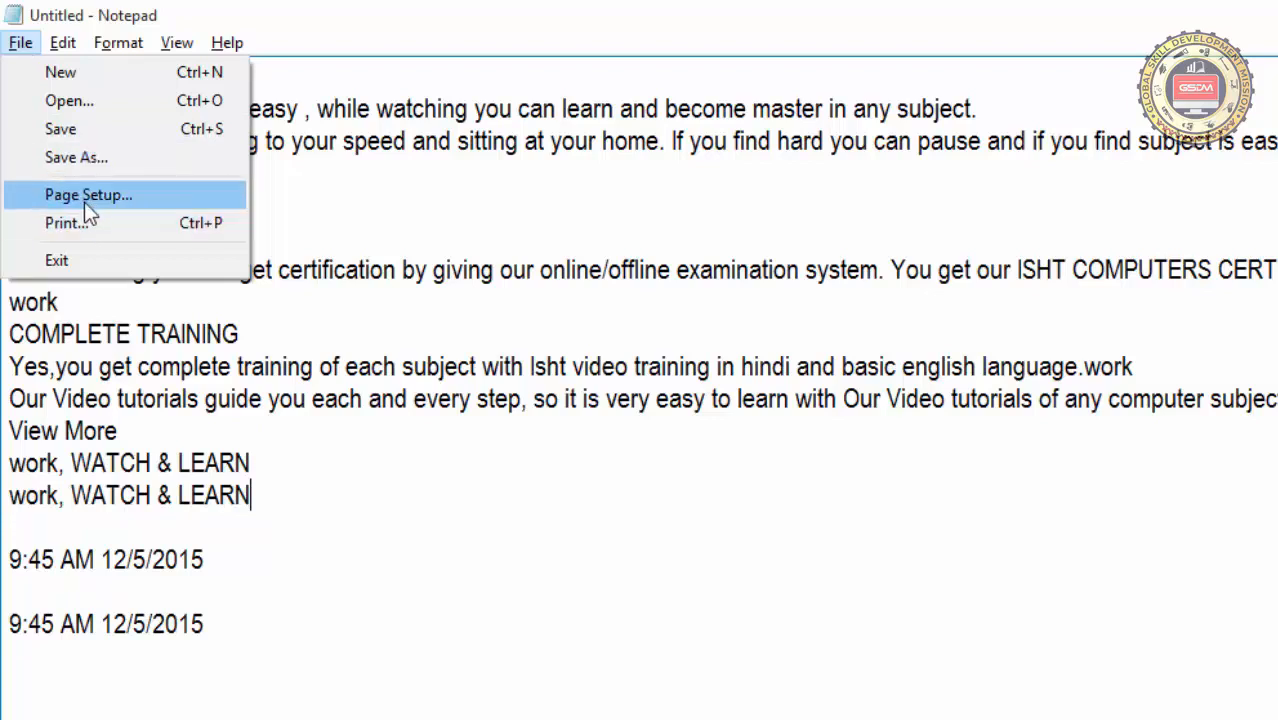
pyautogui.click(551, 180)
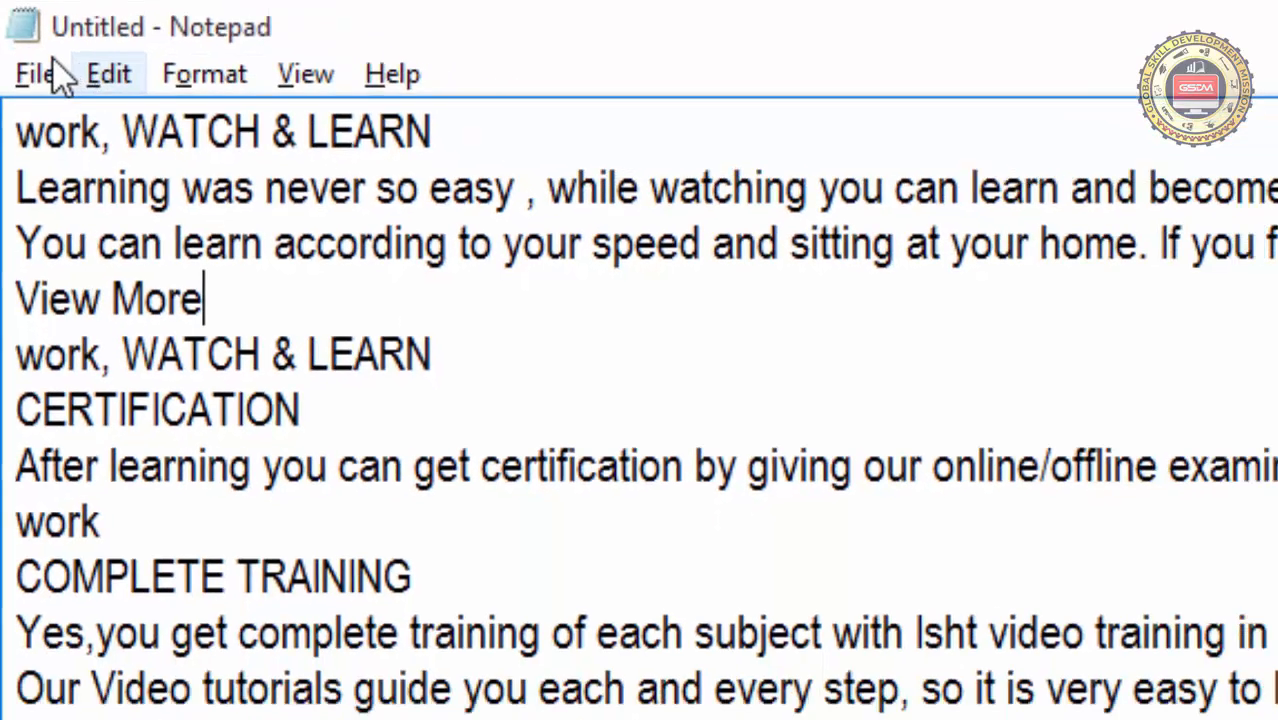
# Start saving the untitled document and choose the Documents folder as its location
pyautogui.click(36, 72)
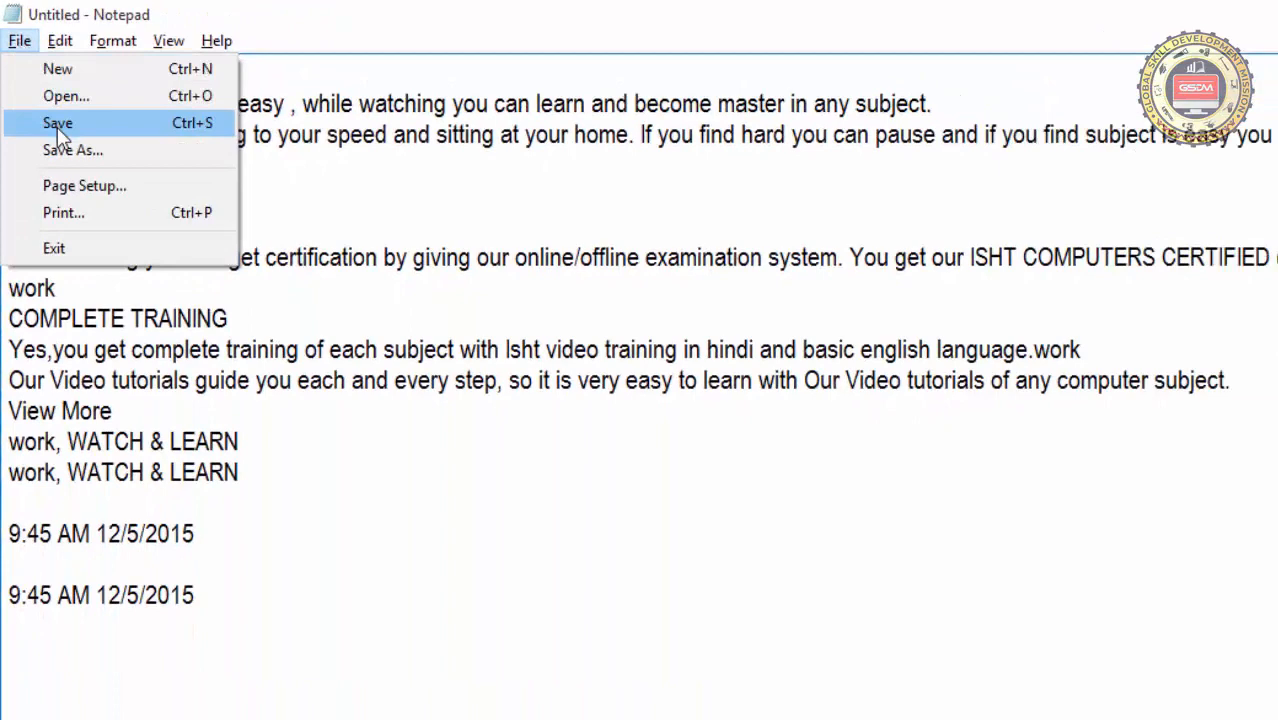
pyautogui.click(57, 123)
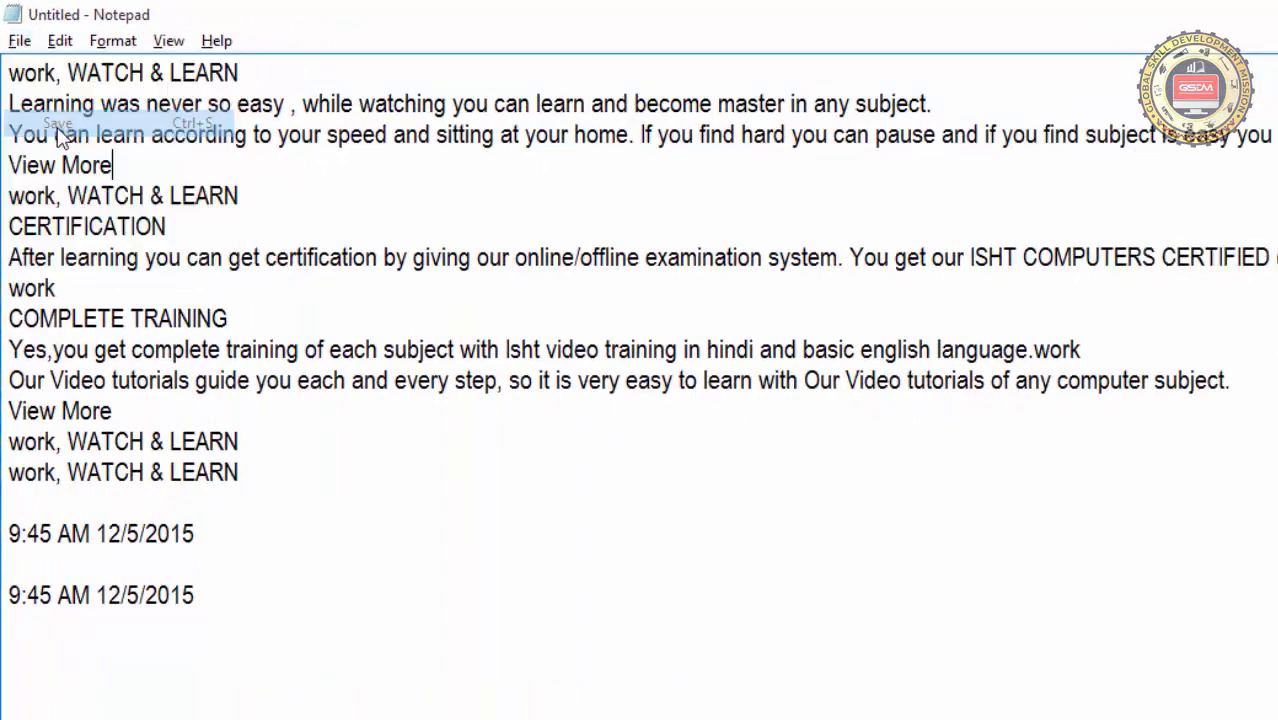
pyautogui.moveTo(312, 87); pyautogui.dragTo(673, 128)
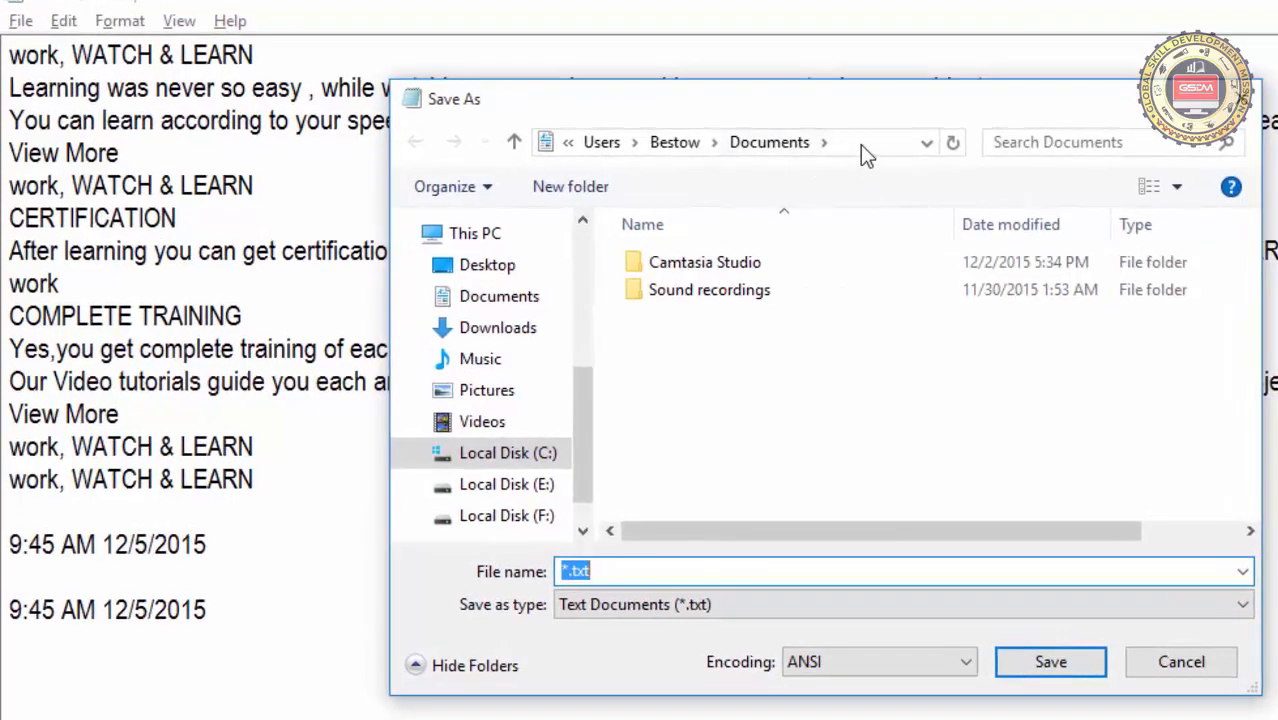
pyautogui.click(873, 148)
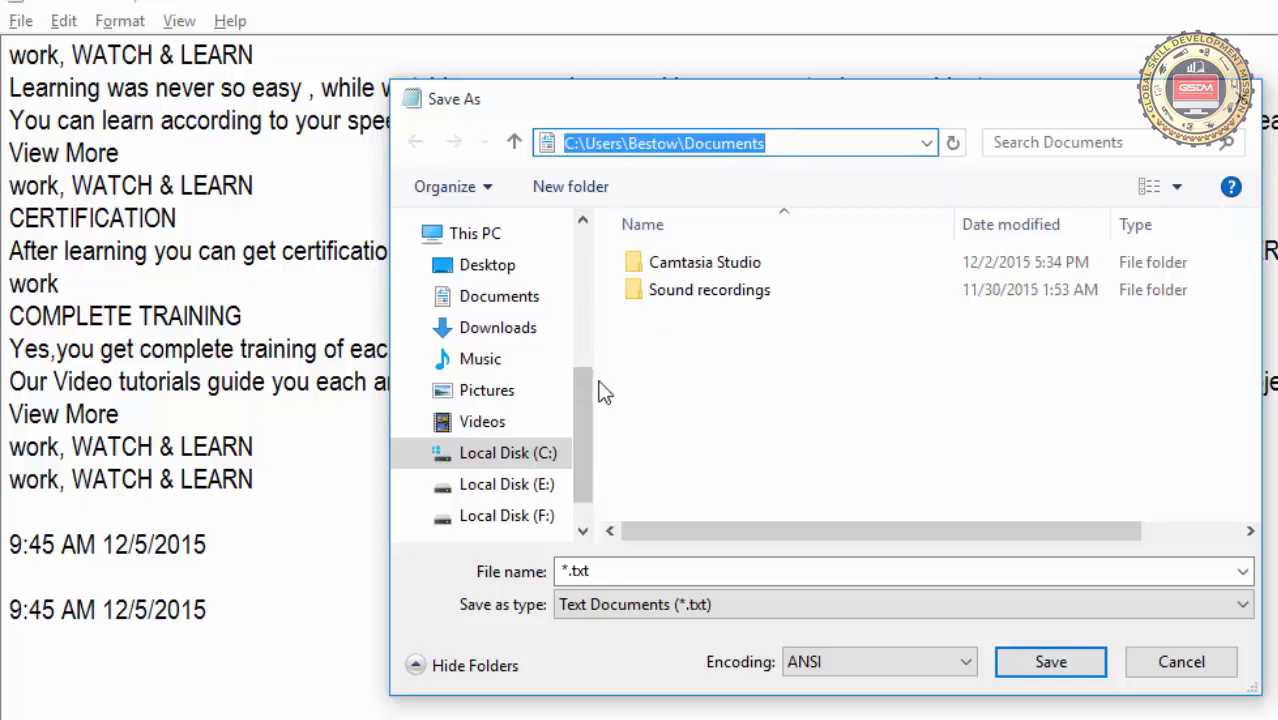
pyautogui.moveTo(594, 386); pyautogui.dragTo(558, 381)
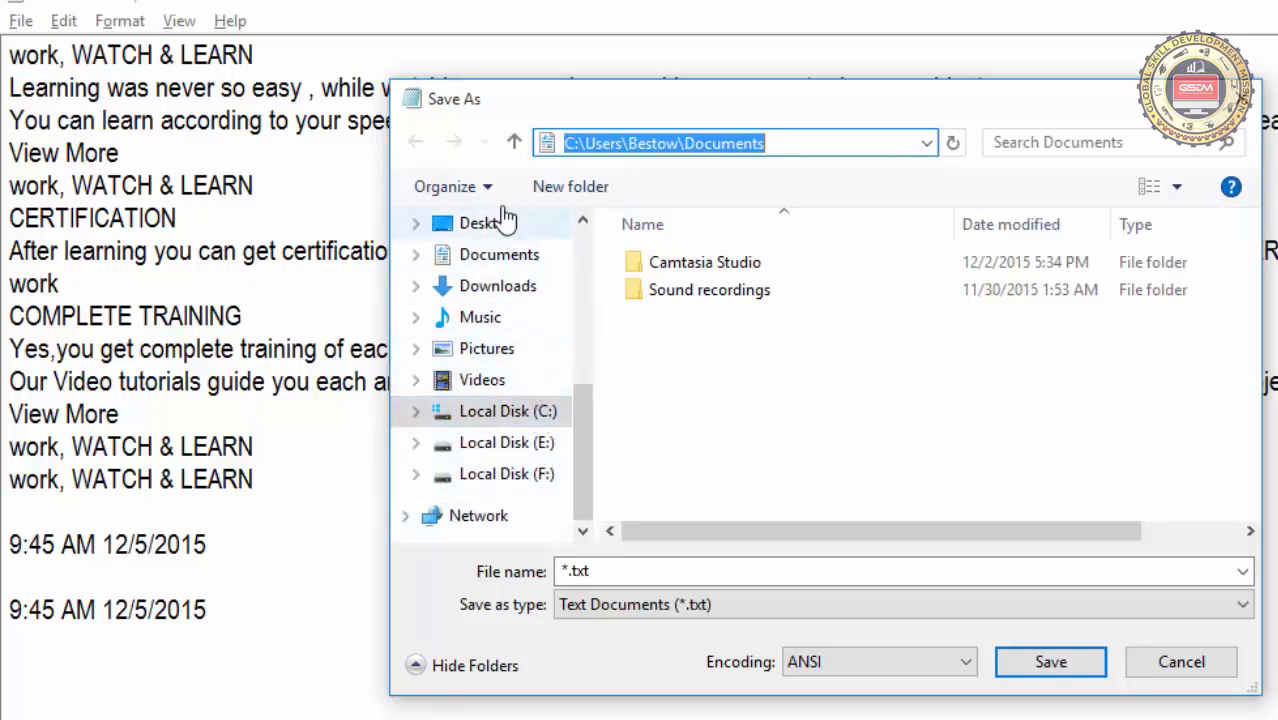
pyautogui.click(490, 262)
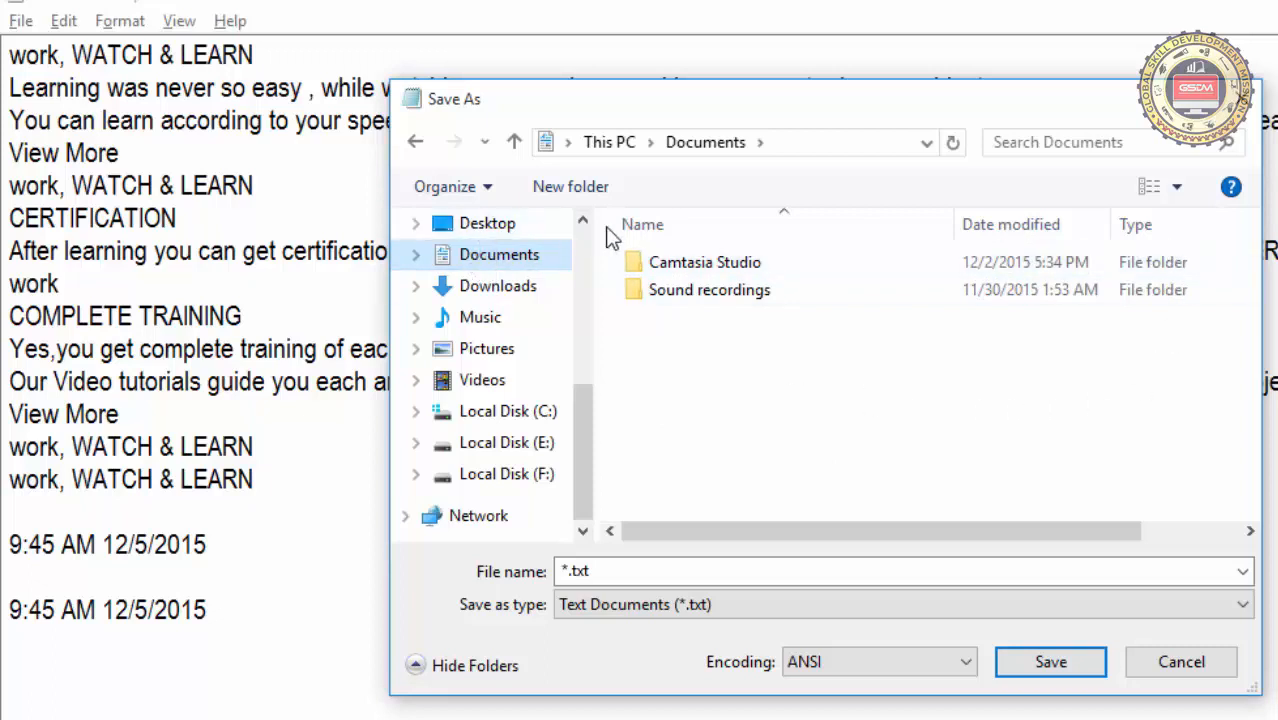
# Name the file mytext, keep the type Text Documents (*.txt), and save it
pyautogui.click(739, 353)
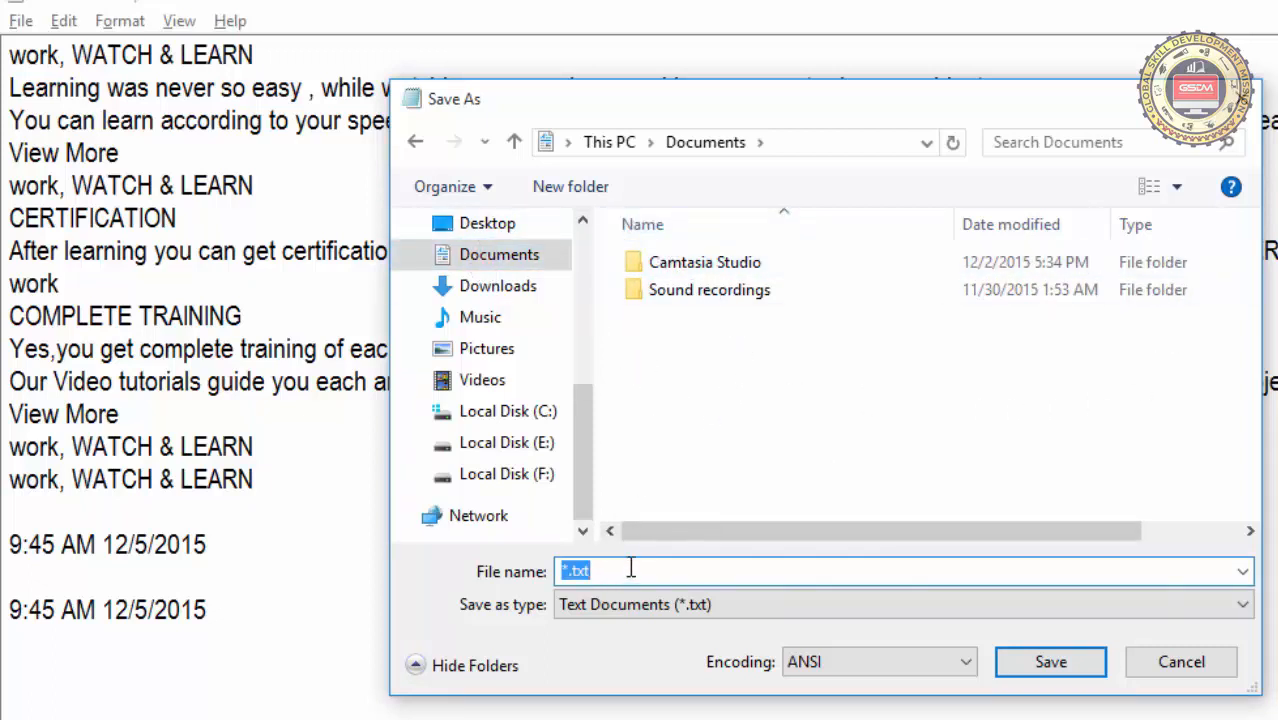
pyautogui.write('myte')
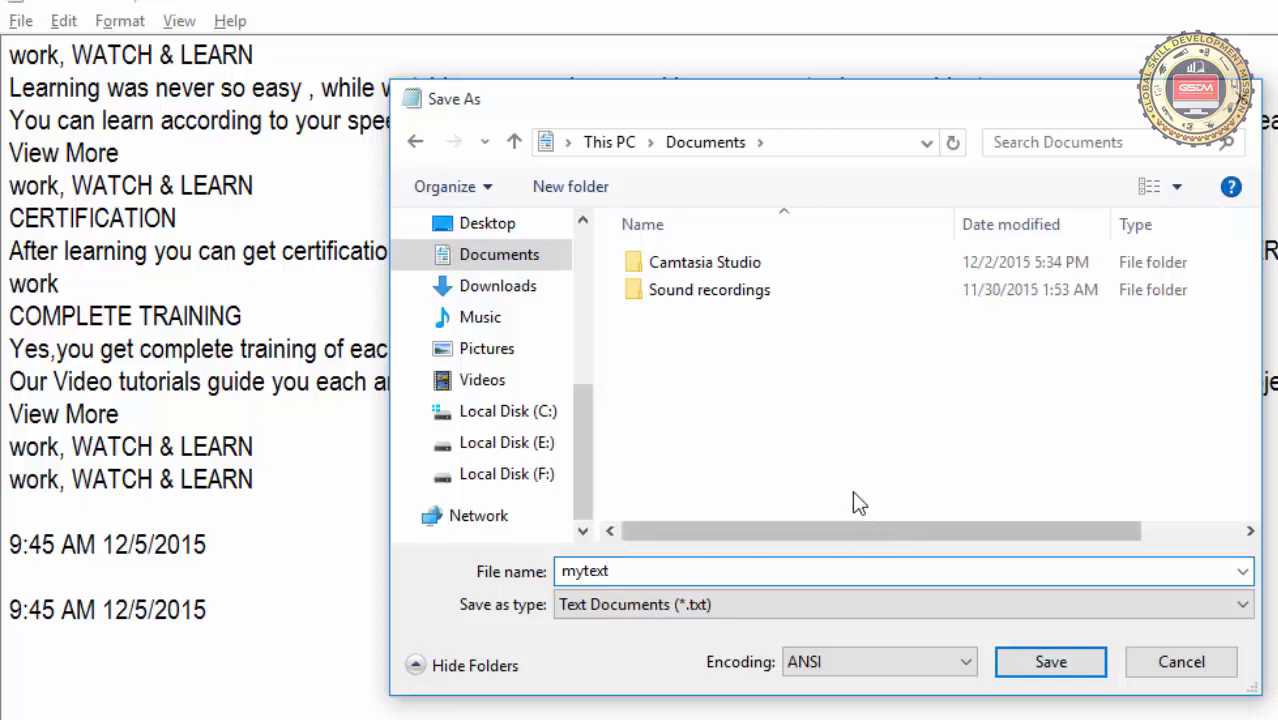
pyautogui.click(620, 604)
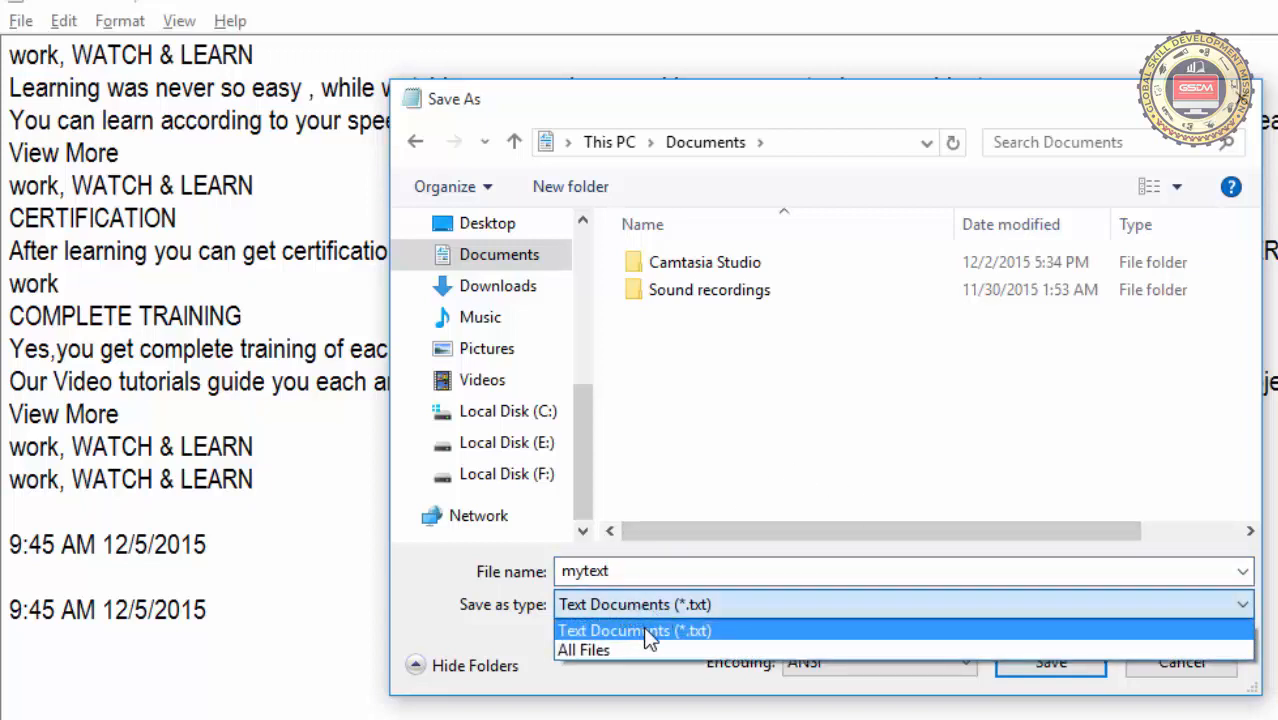
pyautogui.click(686, 632)
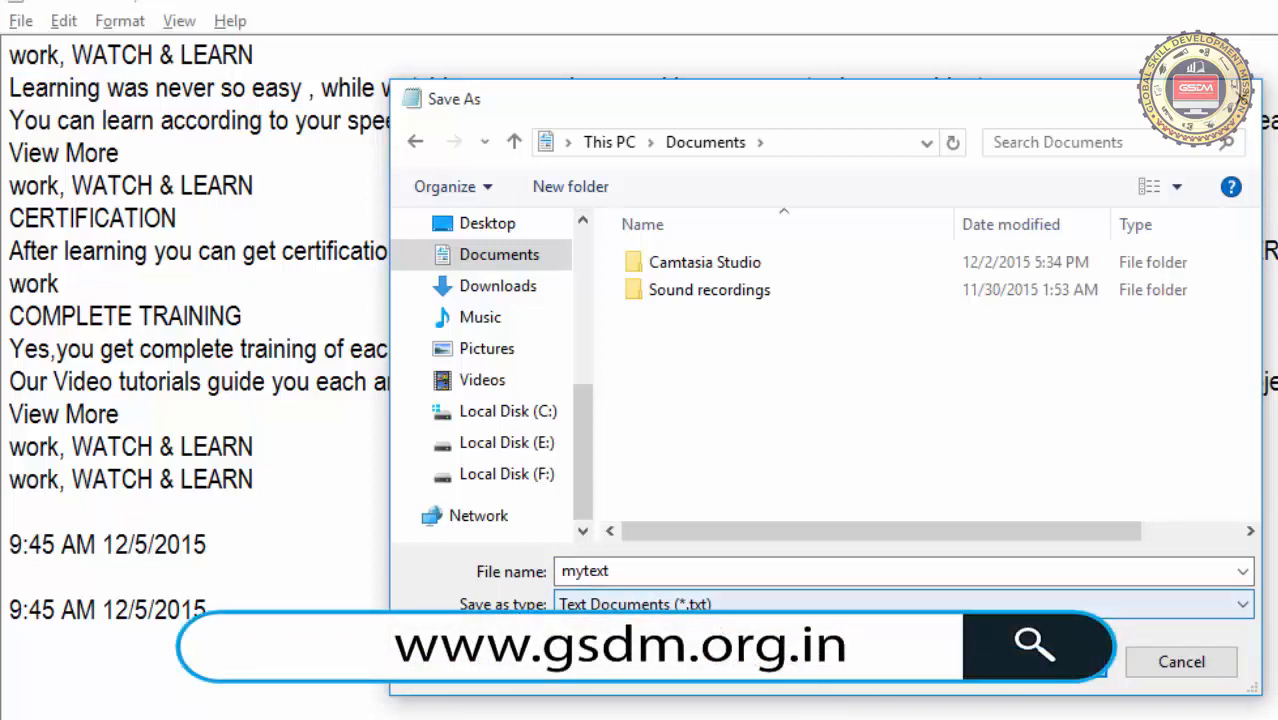
pyautogui.click(1045, 662)
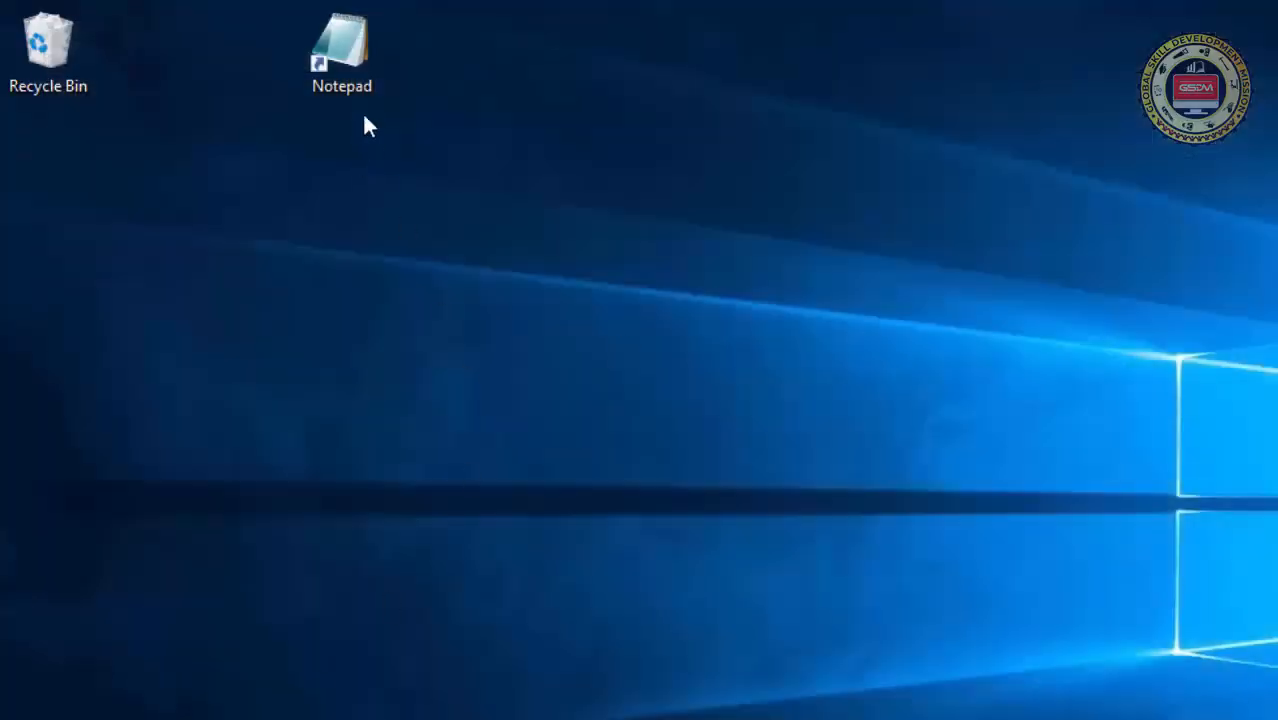
# Launch Notepad from the desktop and open the mytext file from the Documents folder
pyautogui.doubleClick(348, 46)
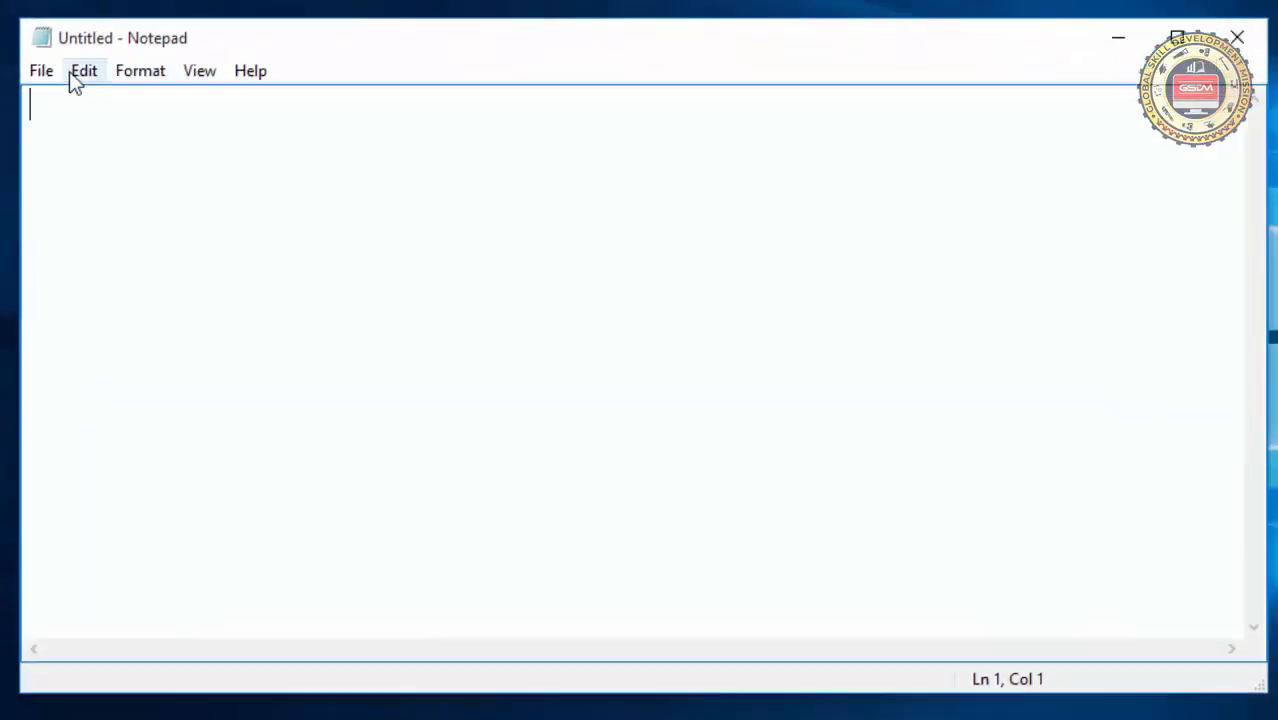
pyautogui.click(45, 70)
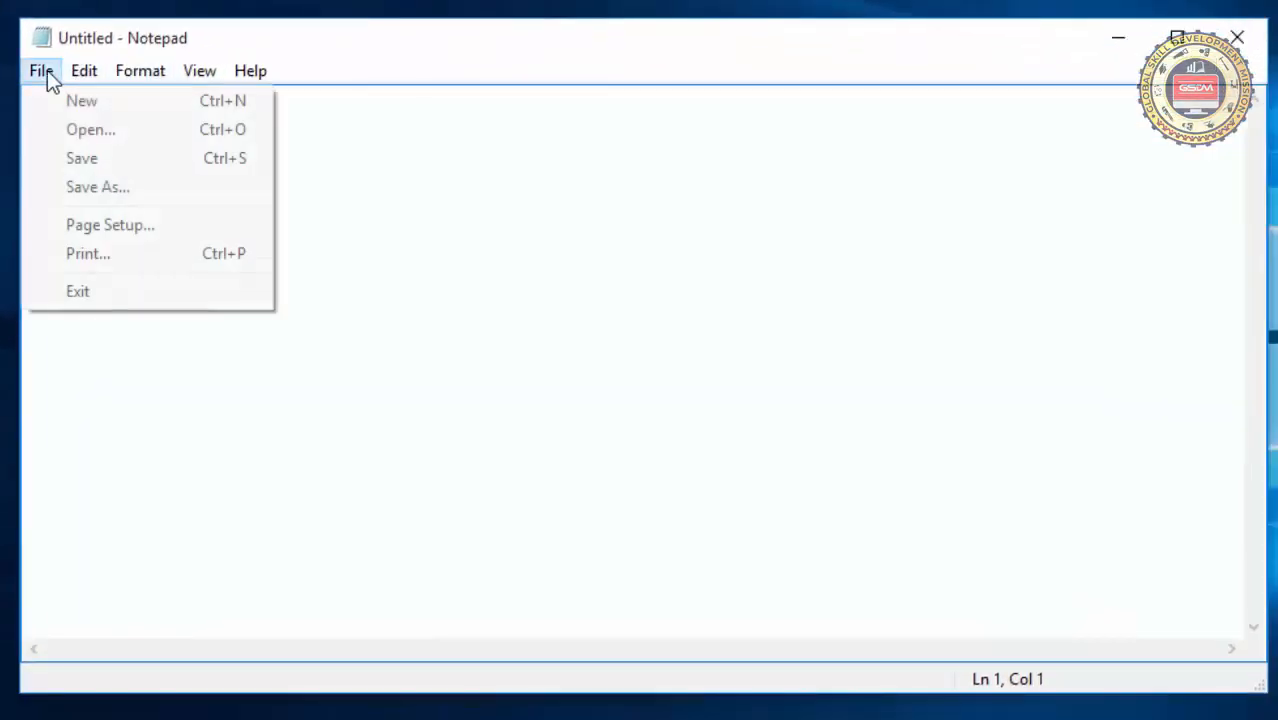
pyautogui.click(62, 130)
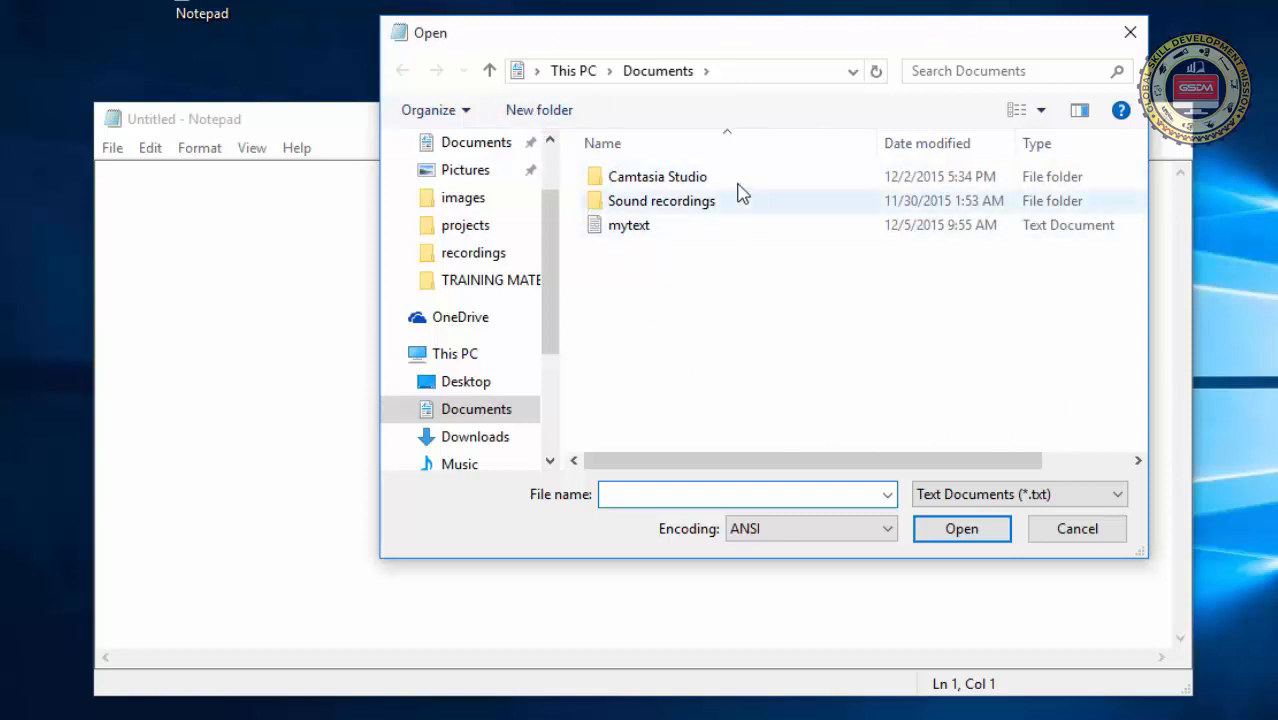
pyautogui.click(750, 74)
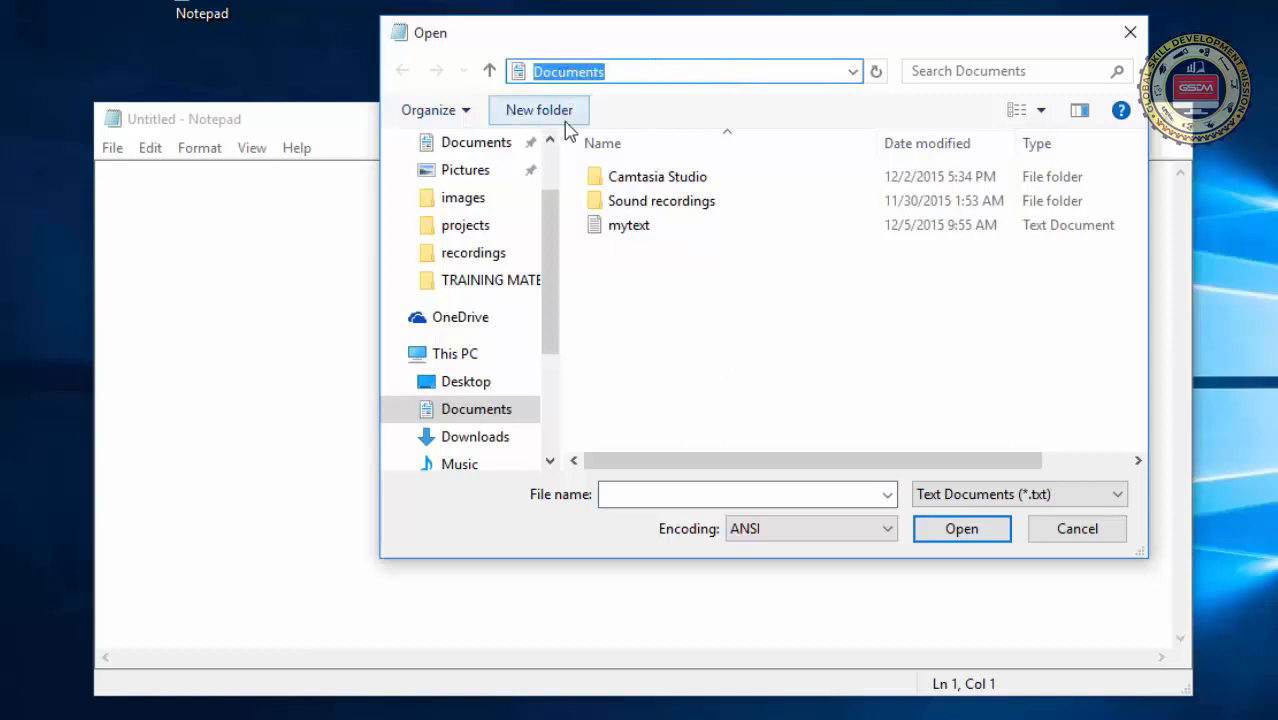
pyautogui.moveTo(551, 276); pyautogui.dragTo(547, 328)
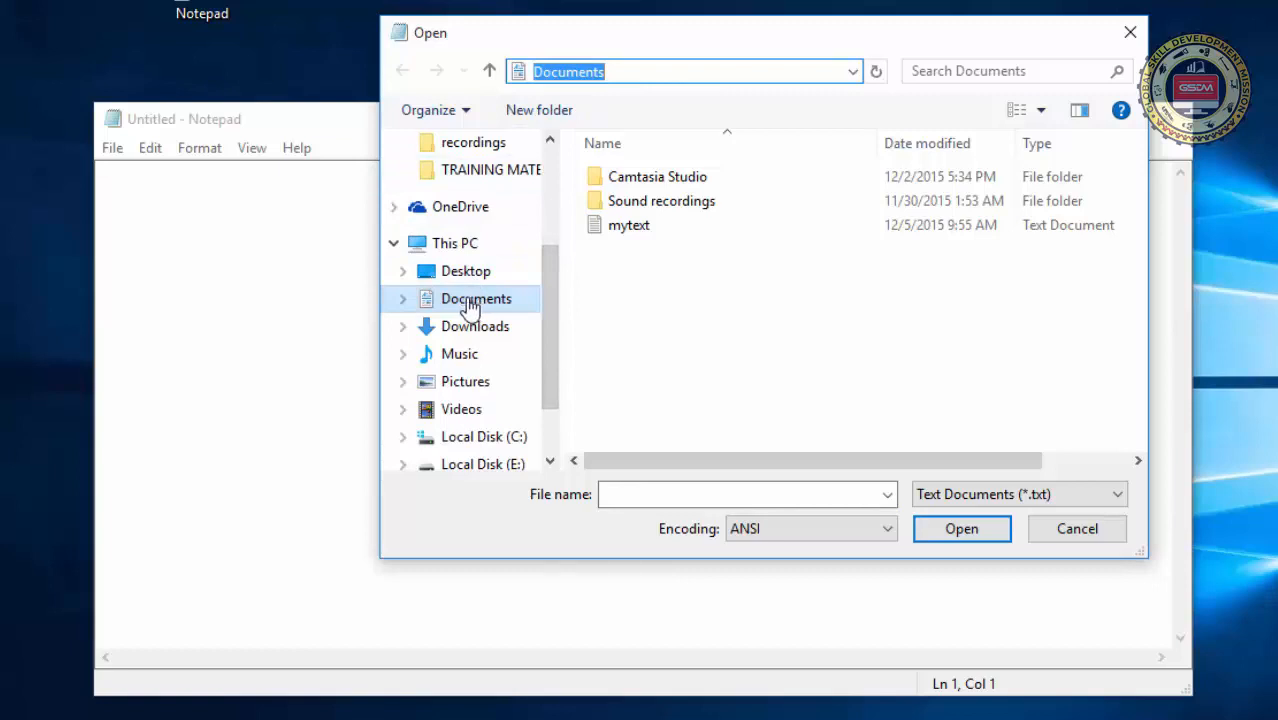
pyautogui.click(616, 234)
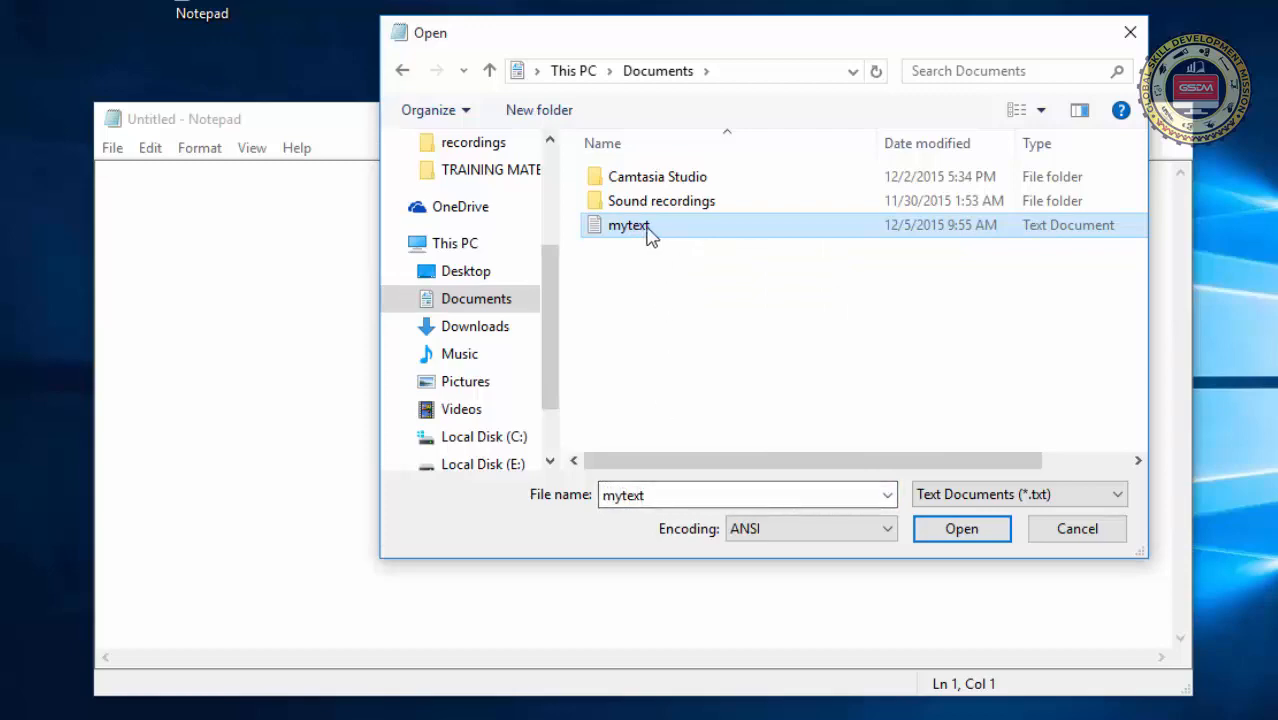
pyautogui.click(935, 537)
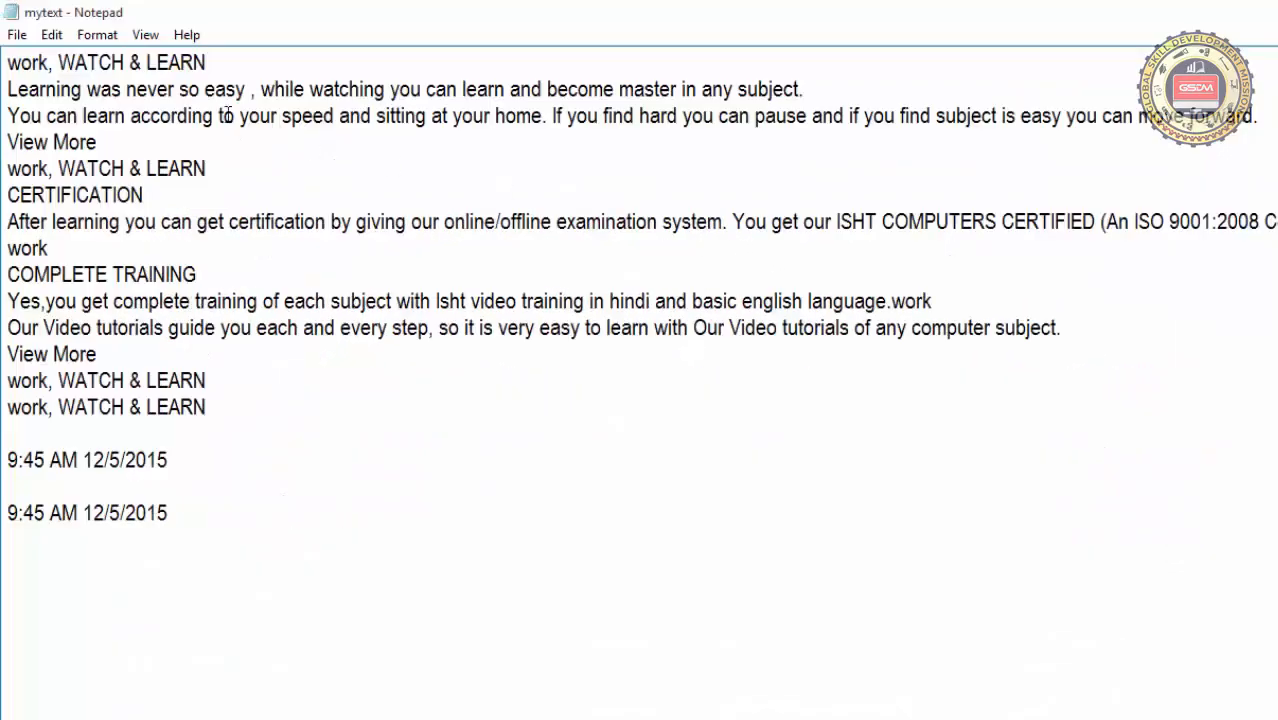
# Save a copy of the document in the Documents folder under the name mytextone
pyautogui.click(25, 34)
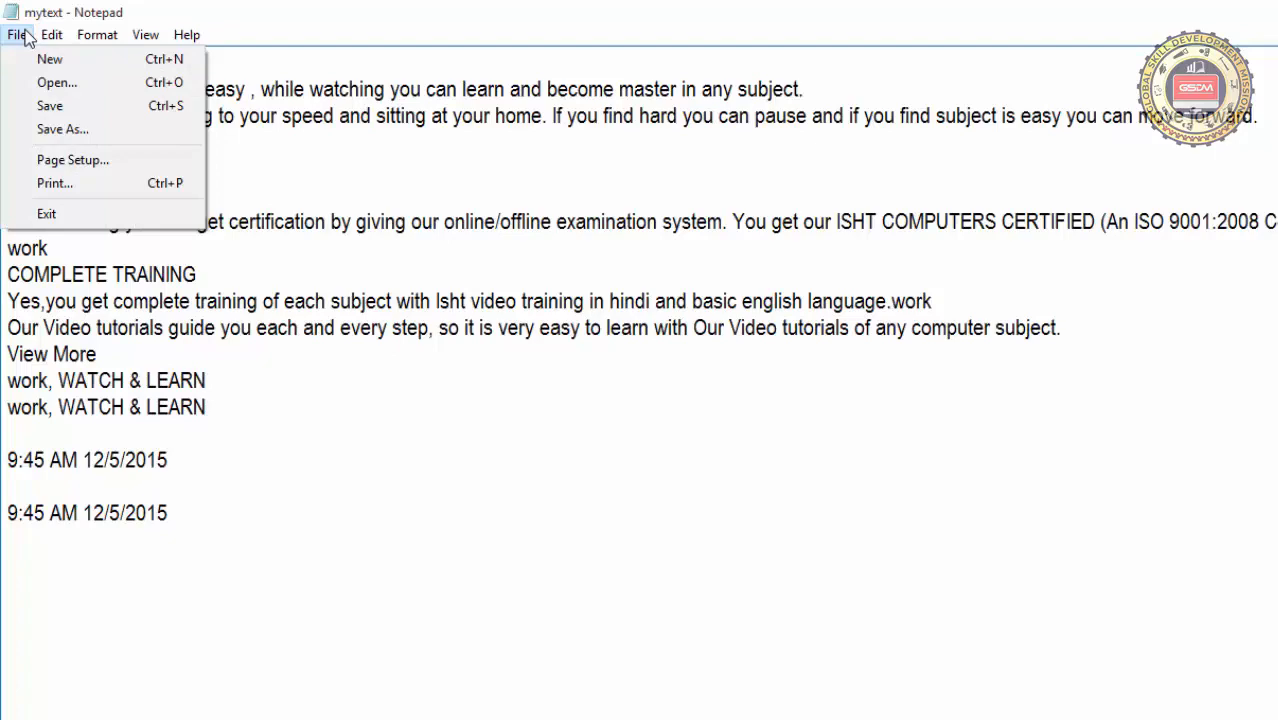
pyautogui.click(45, 130)
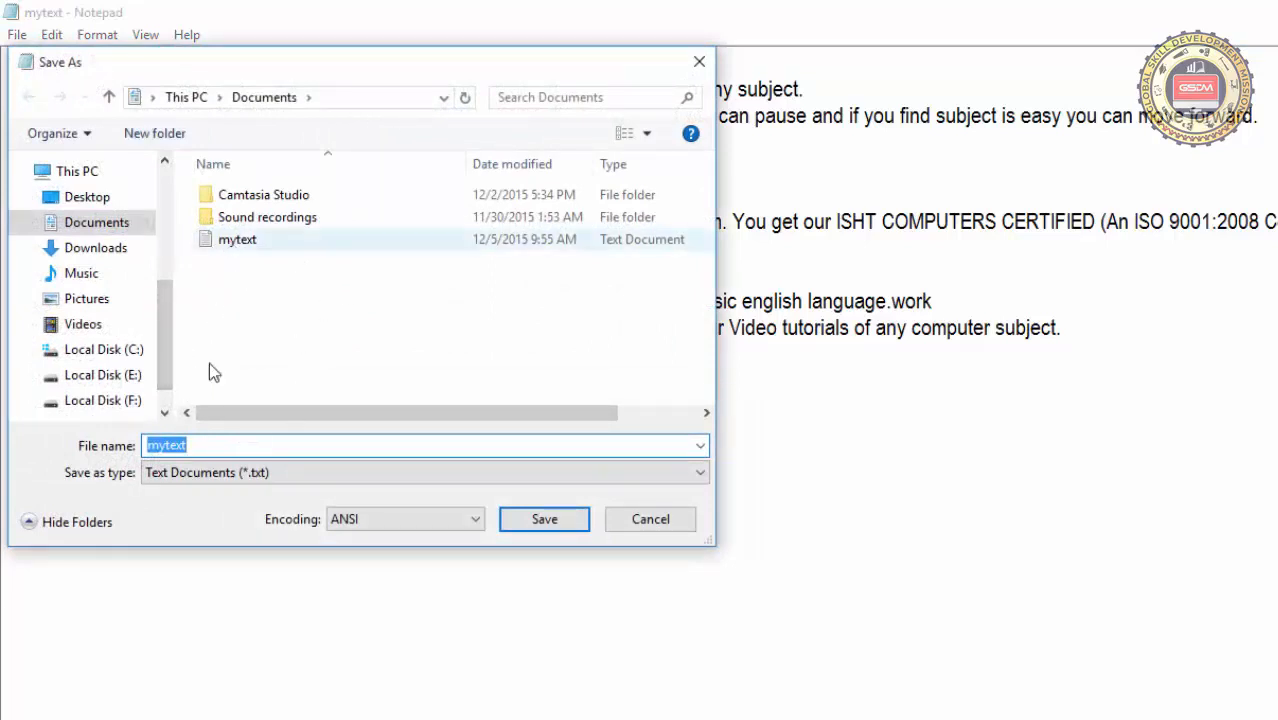
pyautogui.click(201, 449)
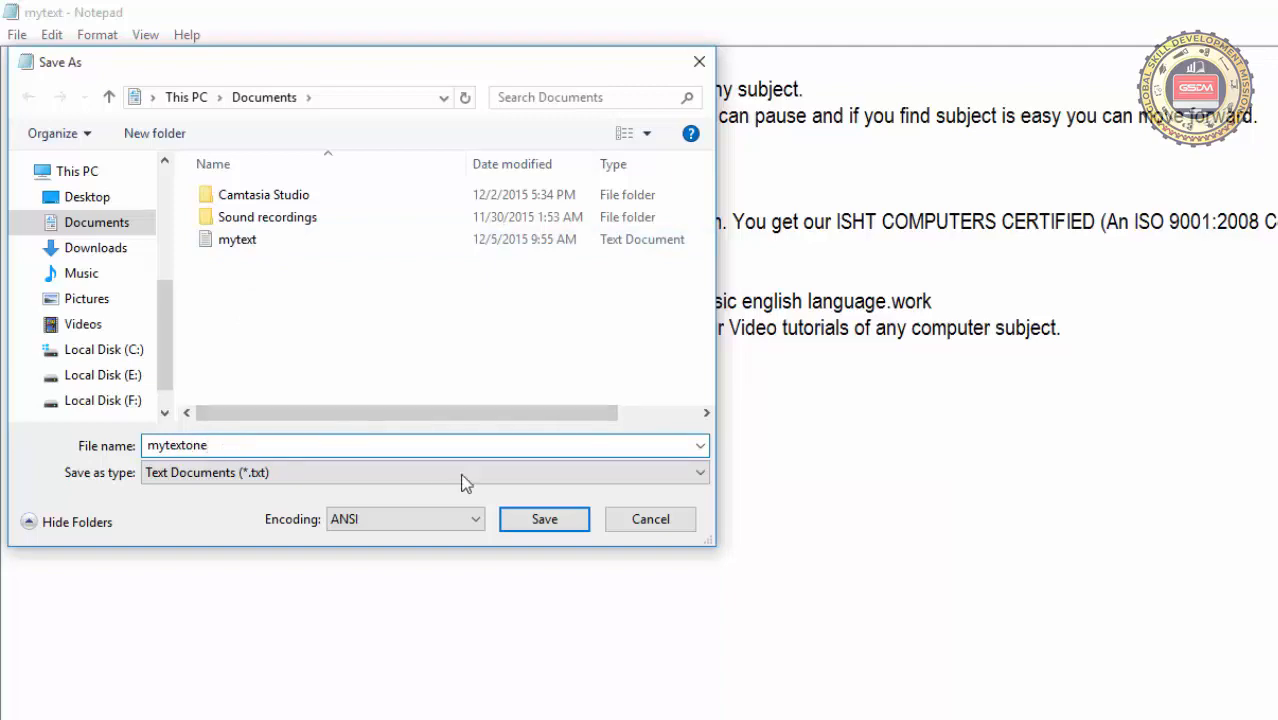
pyautogui.click(543, 521)
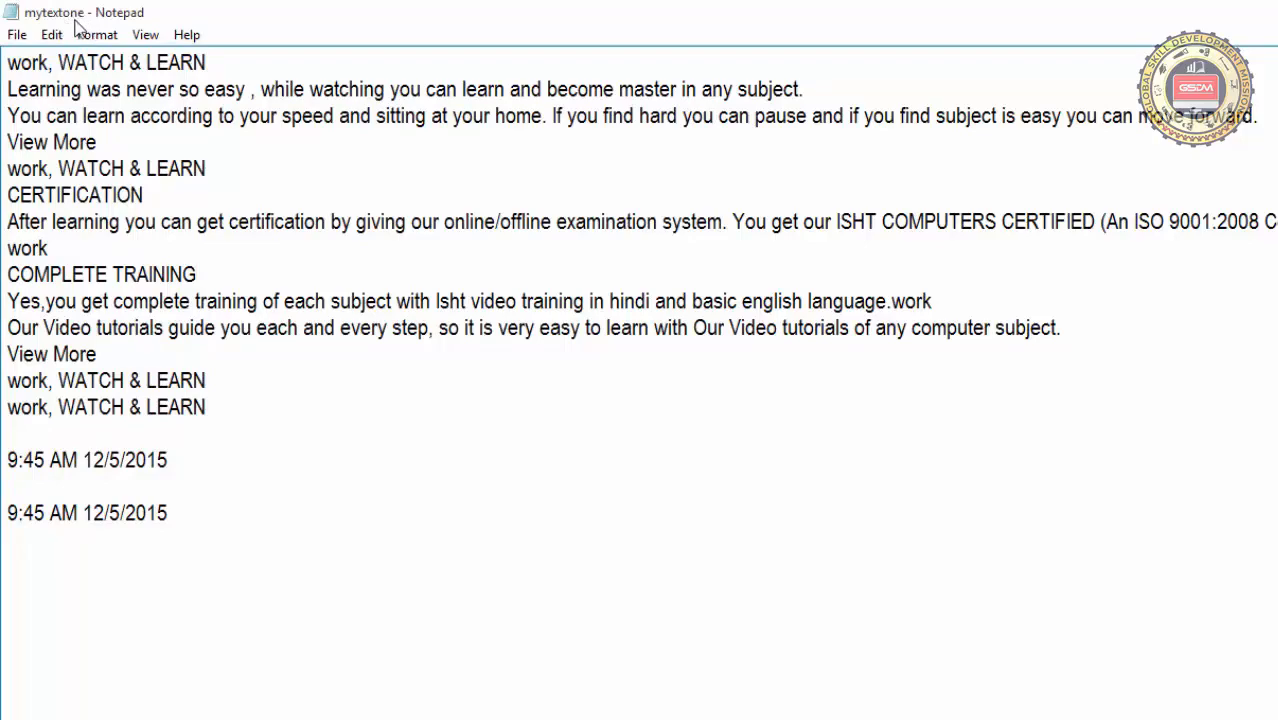
# Check the saved text files in the Documents folder through the Open dialog, without opening any of them
pyautogui.click(16, 35)
pyautogui.click(28, 84)
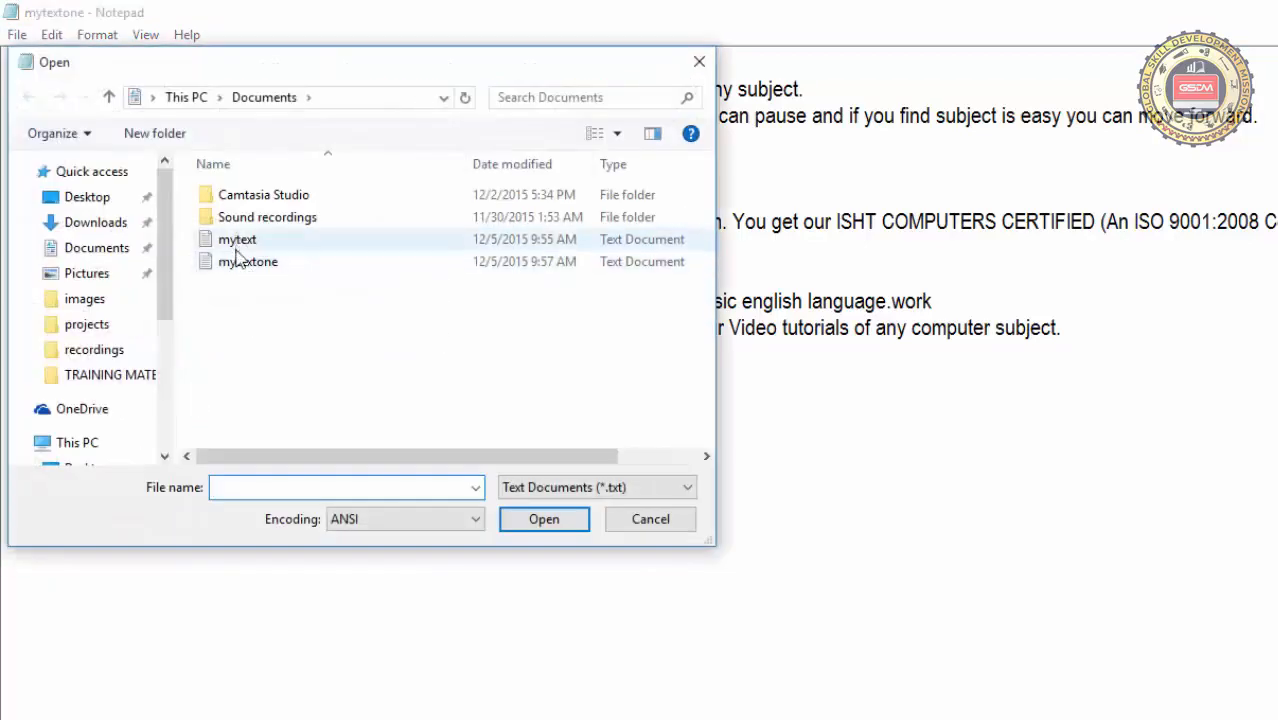
pyautogui.click(633, 519)
# Create a new blank document, and reopen the mytext file from the Documents folder
pyautogui.click(16, 36)
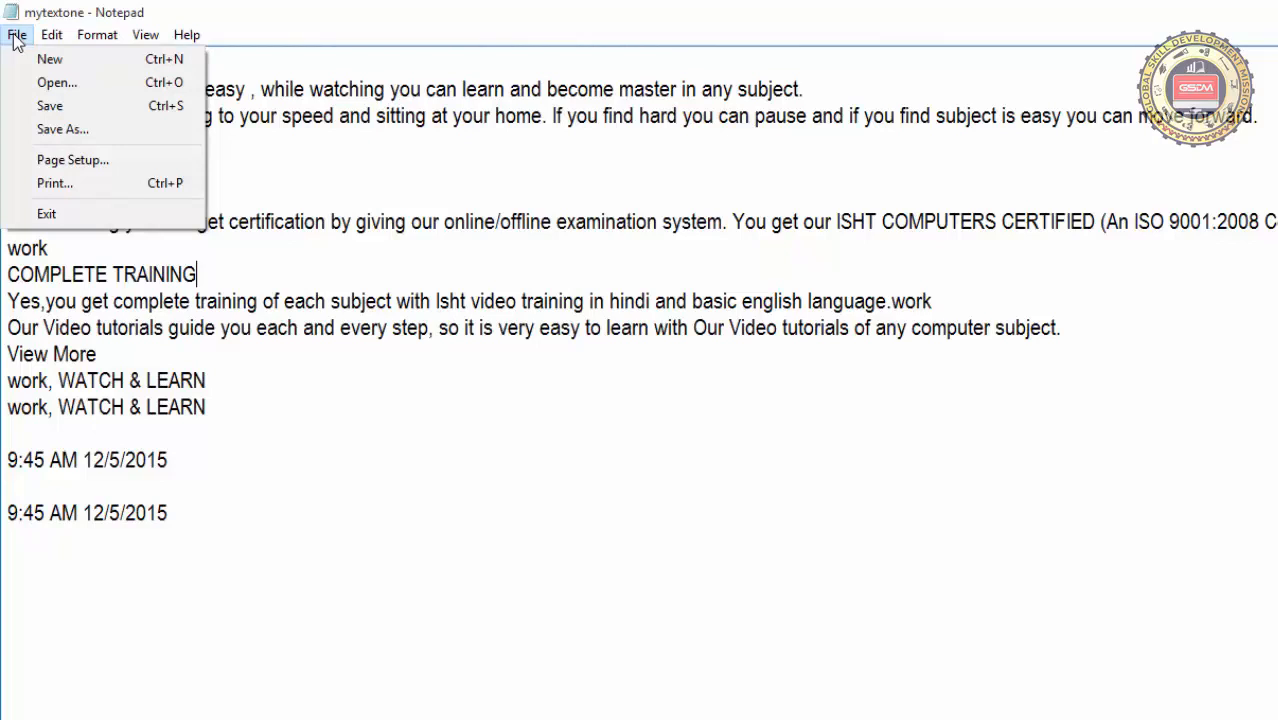
pyautogui.click(45, 61)
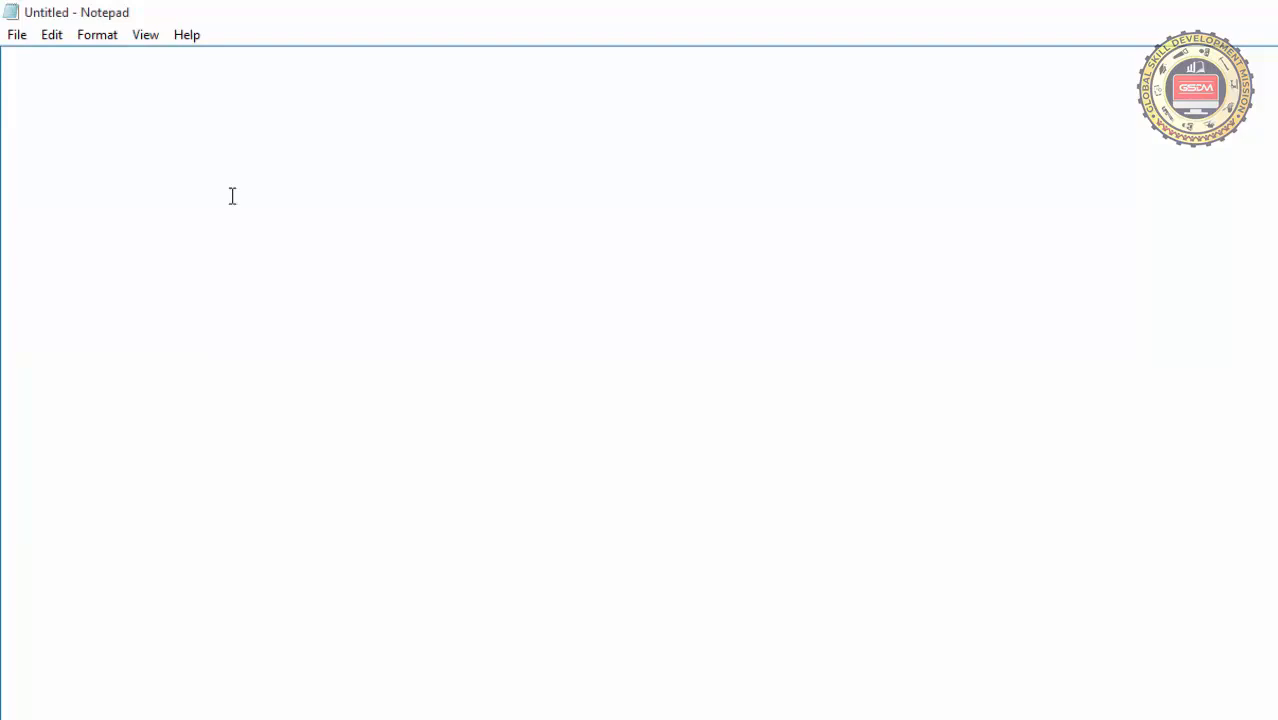
pyautogui.click(17, 36)
pyautogui.click(42, 84)
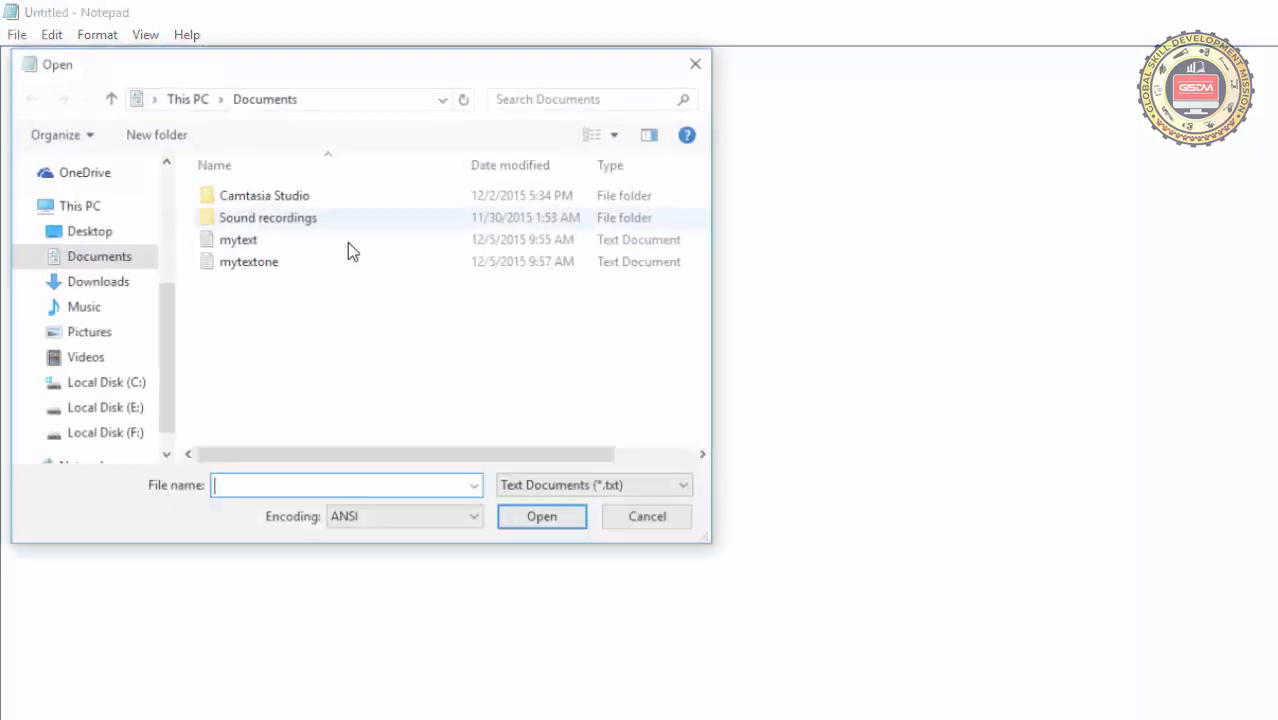
pyautogui.doubleClick(262, 240)
# Set the paper size to A4 in the Page Setup dialog, moving the dialog off the text
pyautogui.click(16, 36)
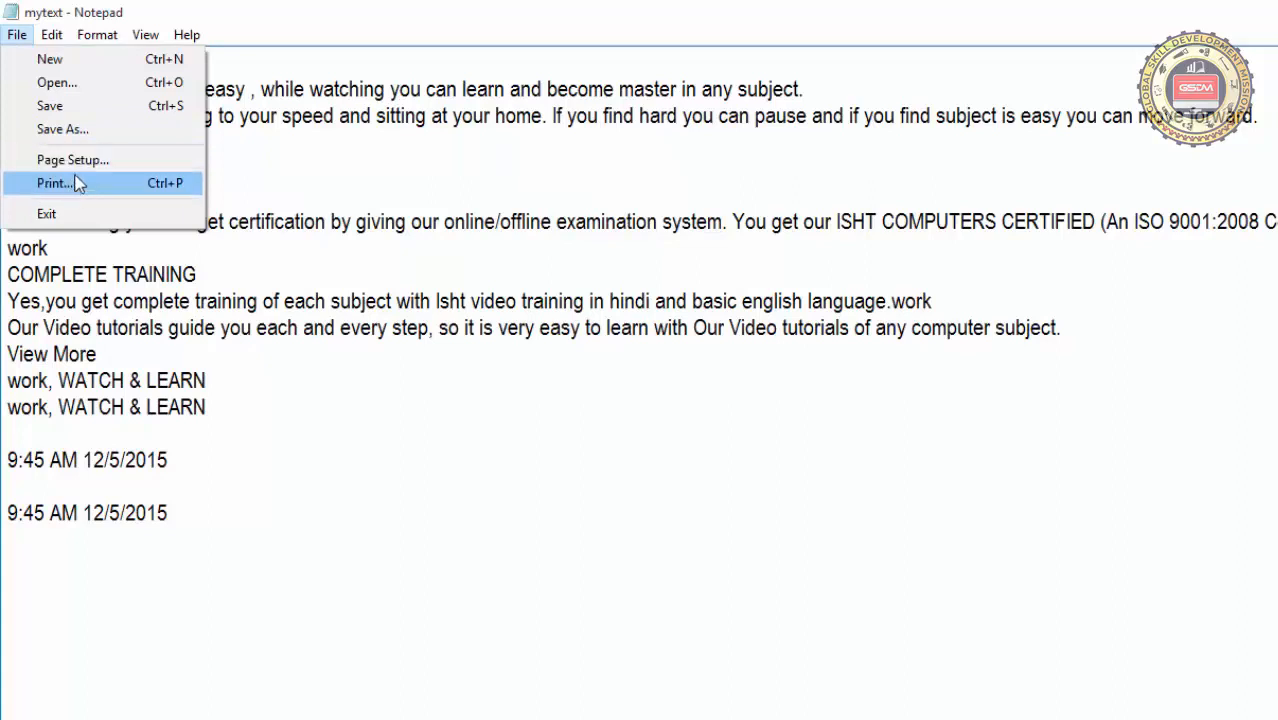
pyautogui.press('Escape')
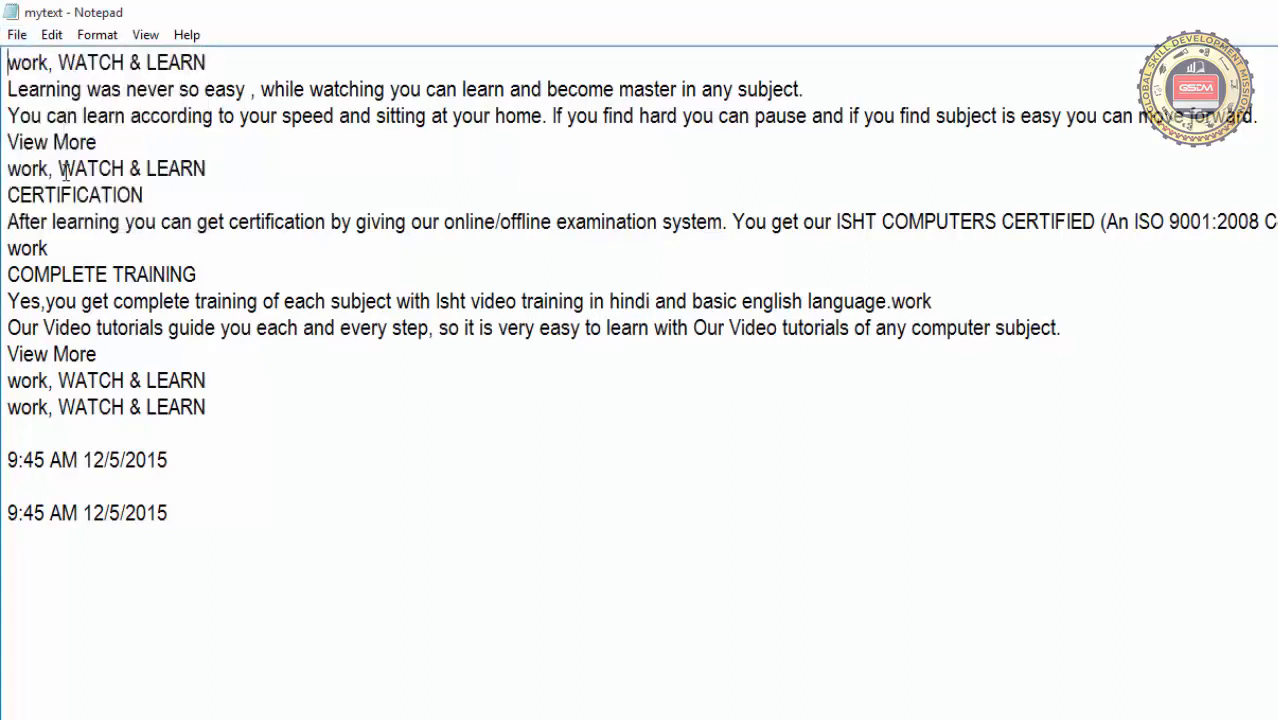
pyautogui.click(18, 35)
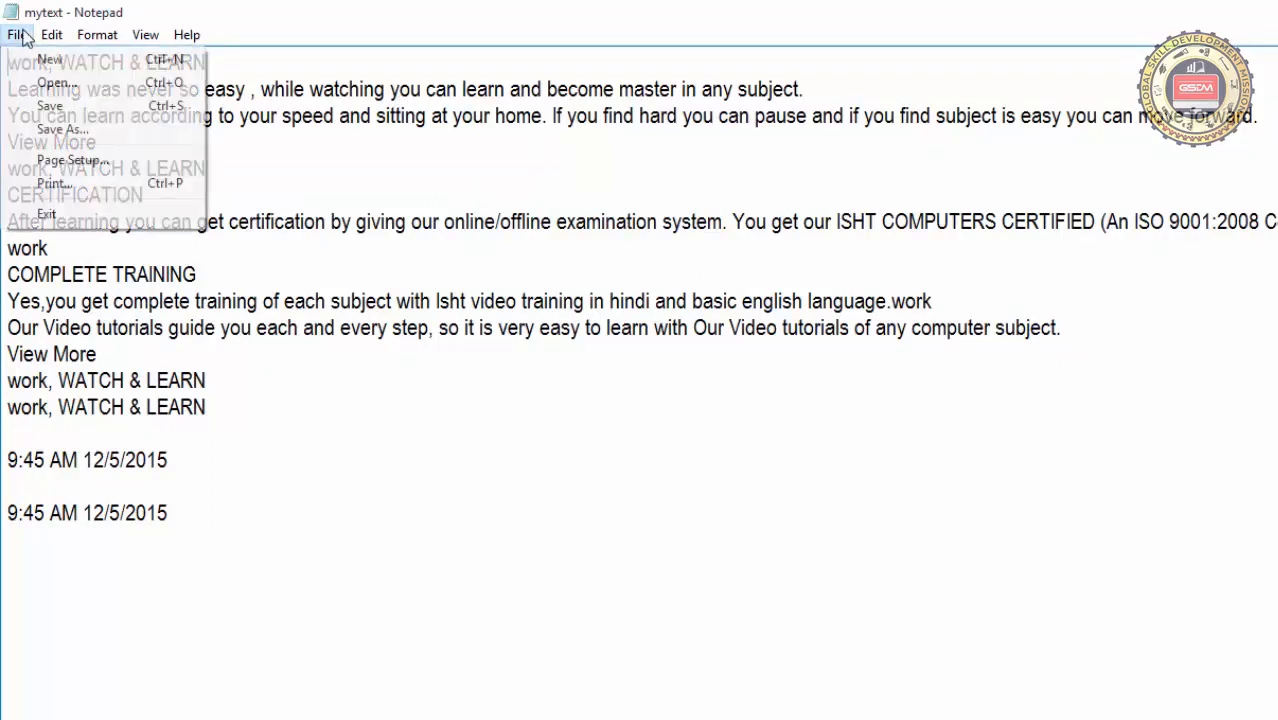
pyautogui.click(62, 162)
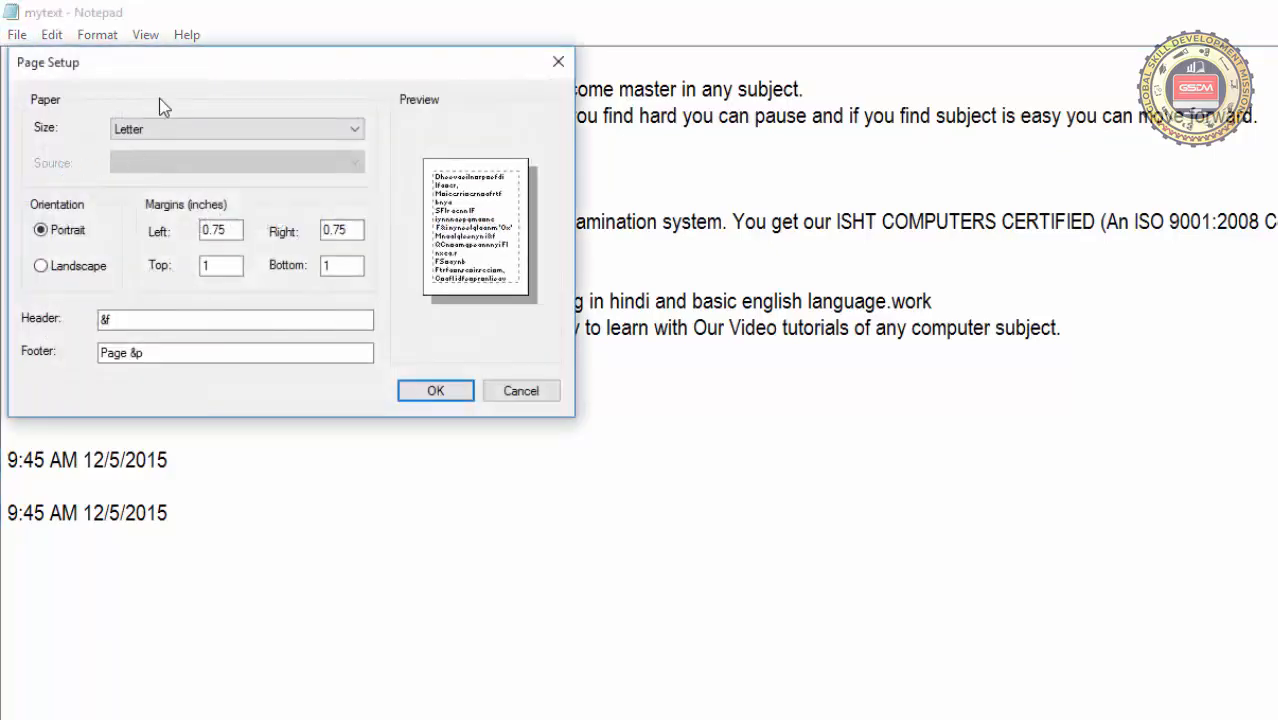
pyautogui.moveTo(152, 60); pyautogui.dragTo(728, 75)
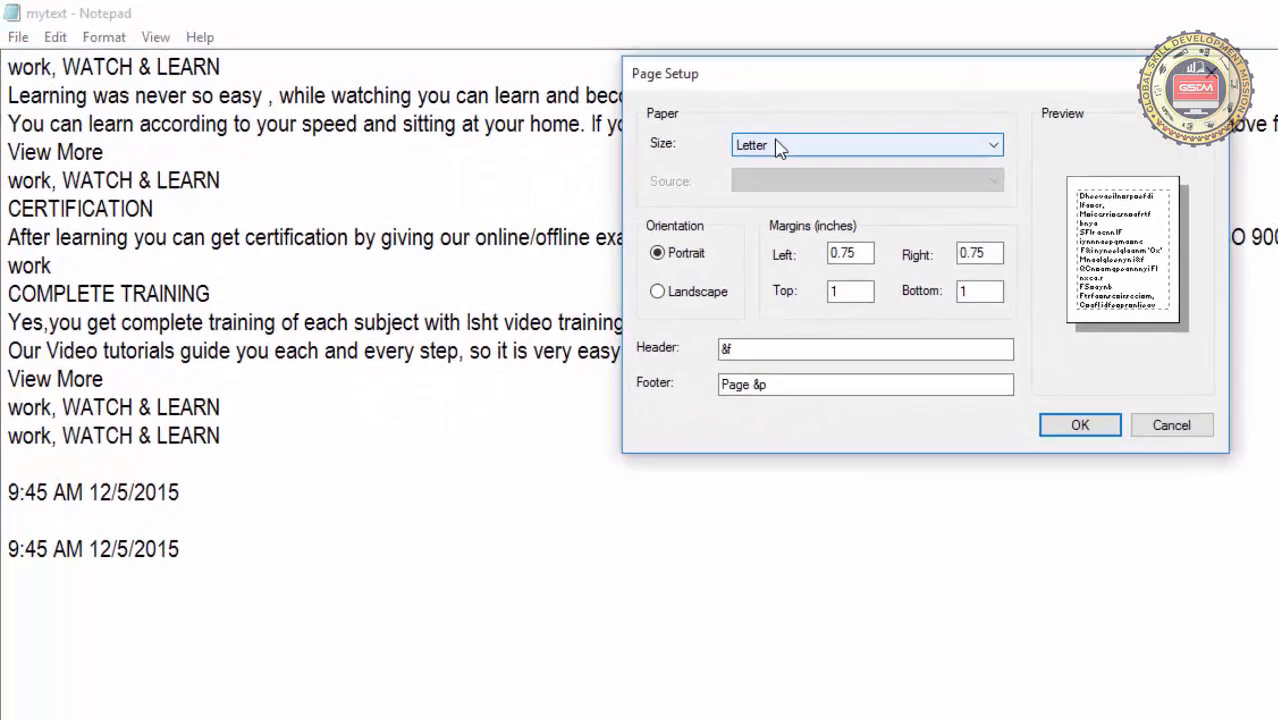
pyautogui.click(721, 139)
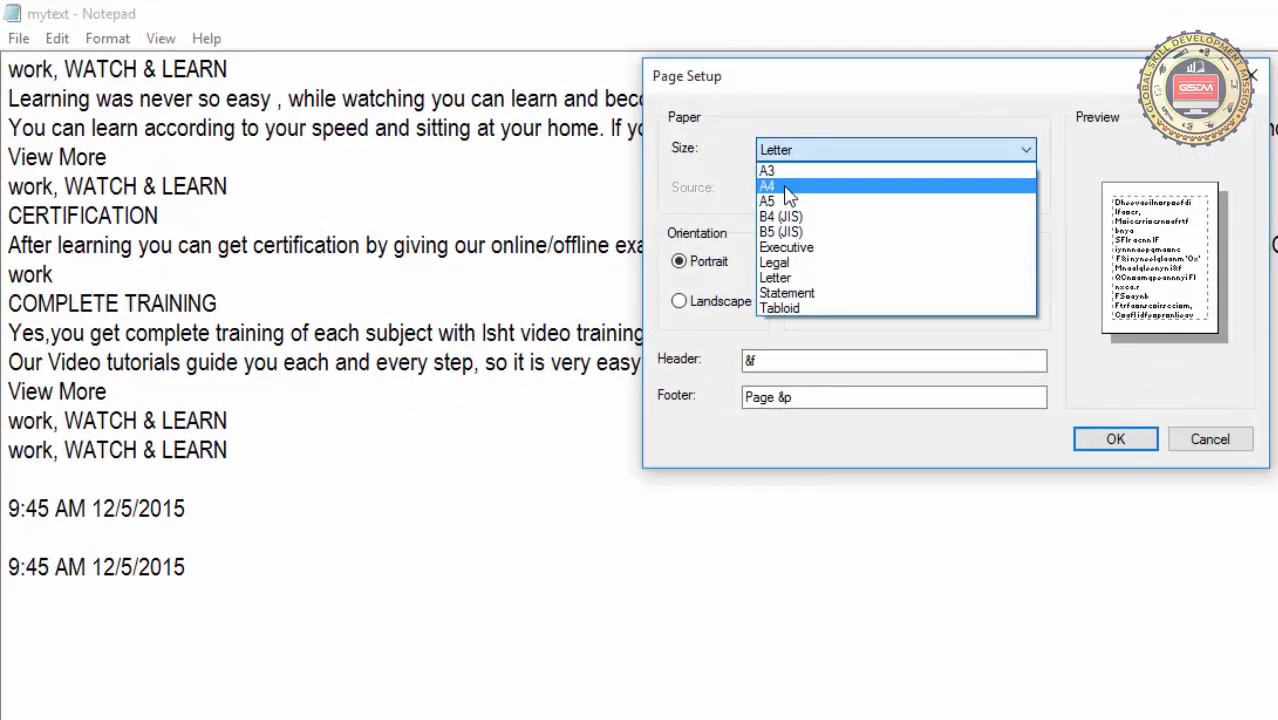
pyautogui.click(789, 190)
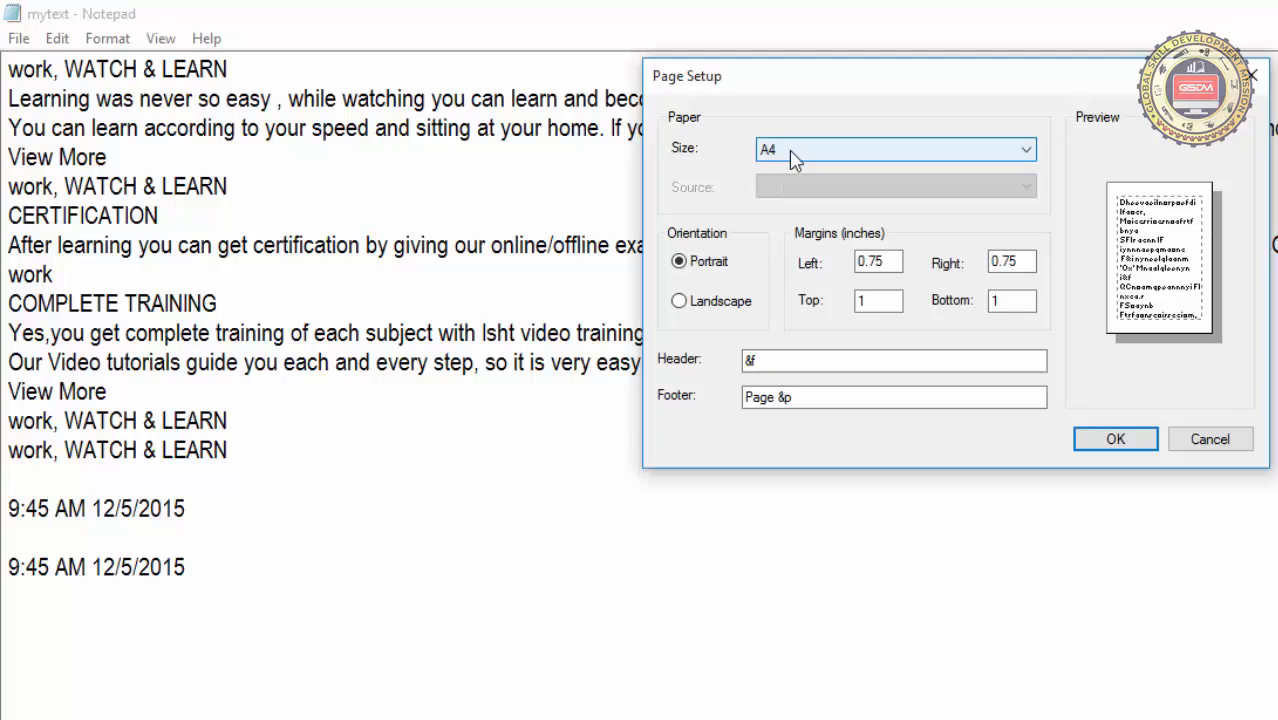
# Set the page to A4 paper in landscape orientation with a left margin of 2 inches
pyautogui.click(791, 155)
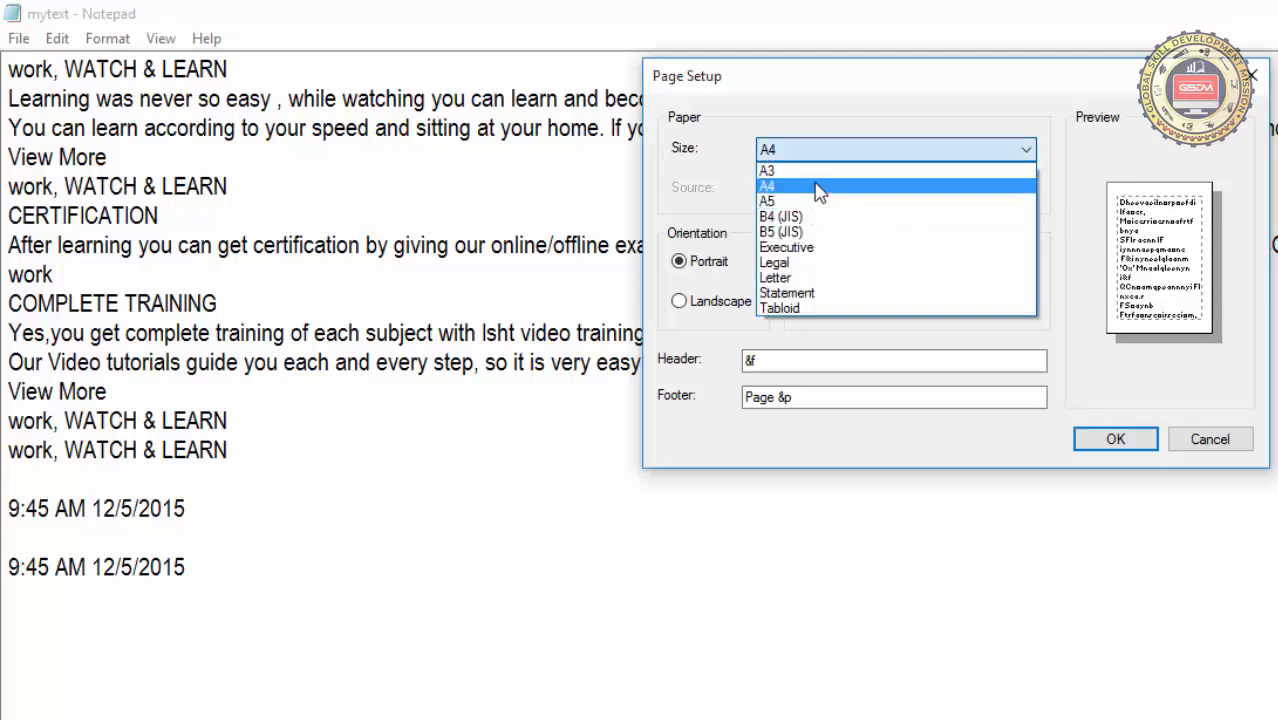
pyautogui.click(818, 189)
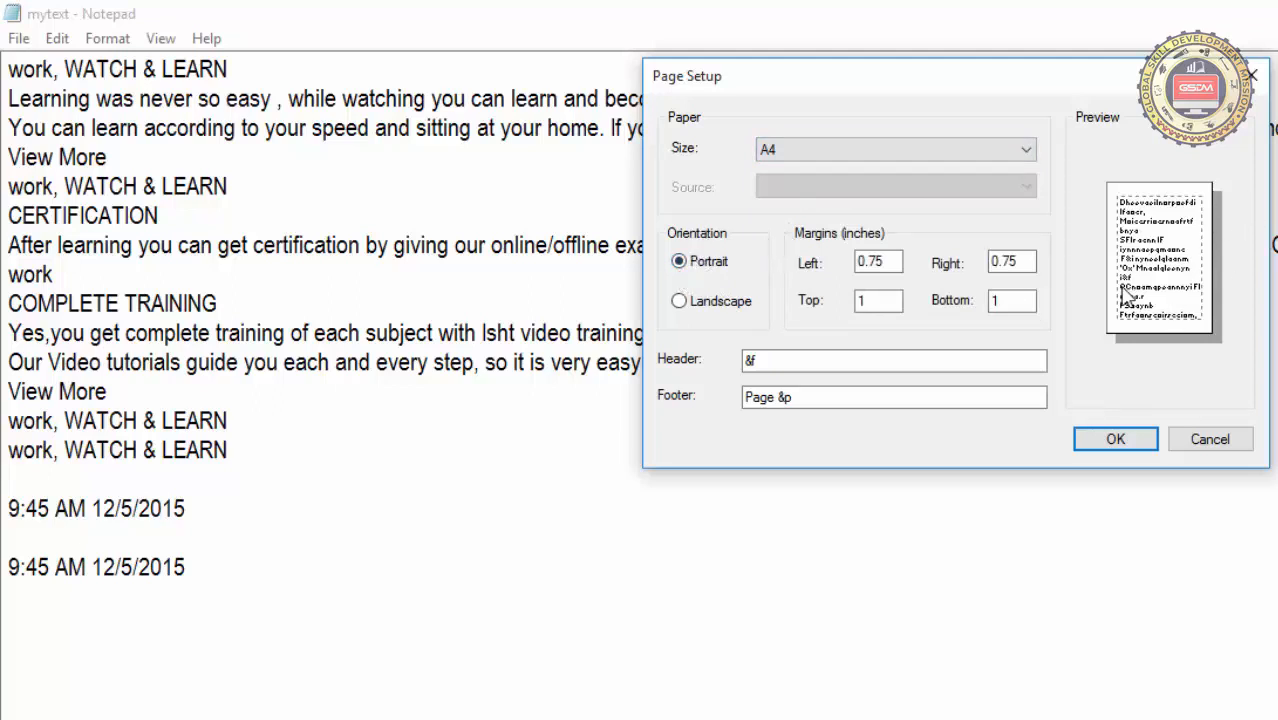
pyautogui.click(697, 305)
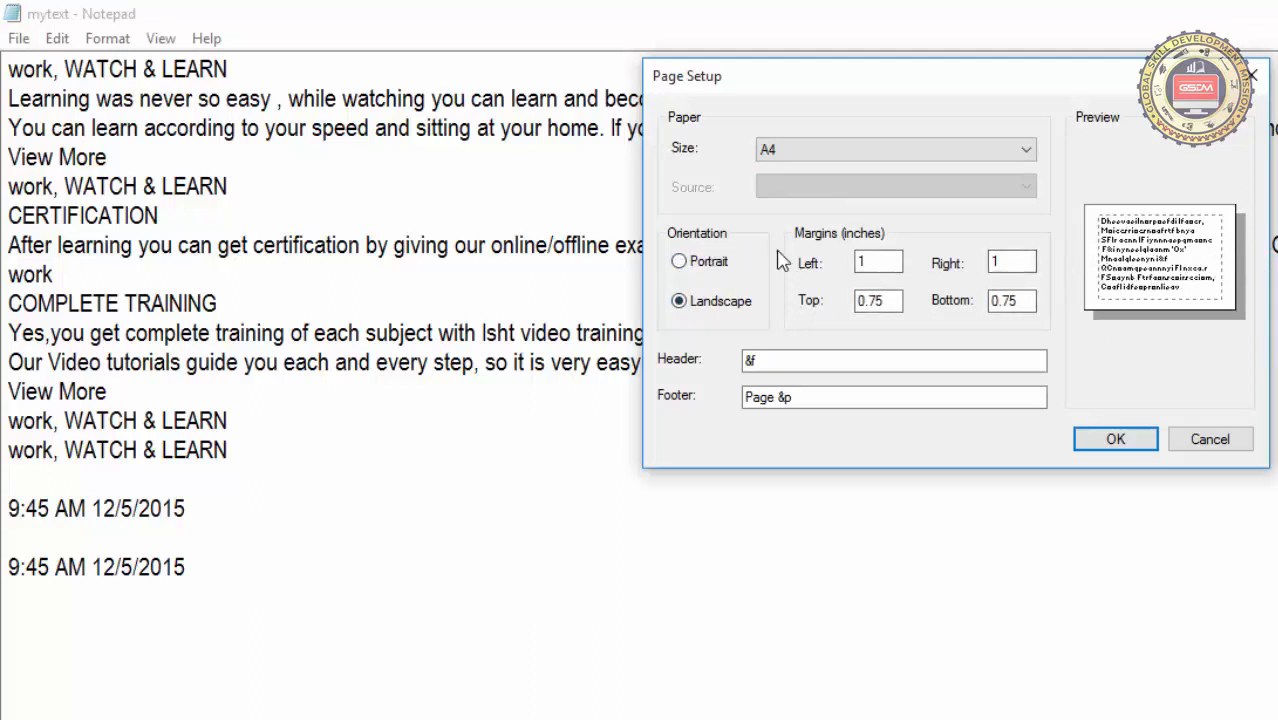
pyautogui.click(699, 261)
pyautogui.click(697, 305)
pyautogui.doubleClick(883, 263)
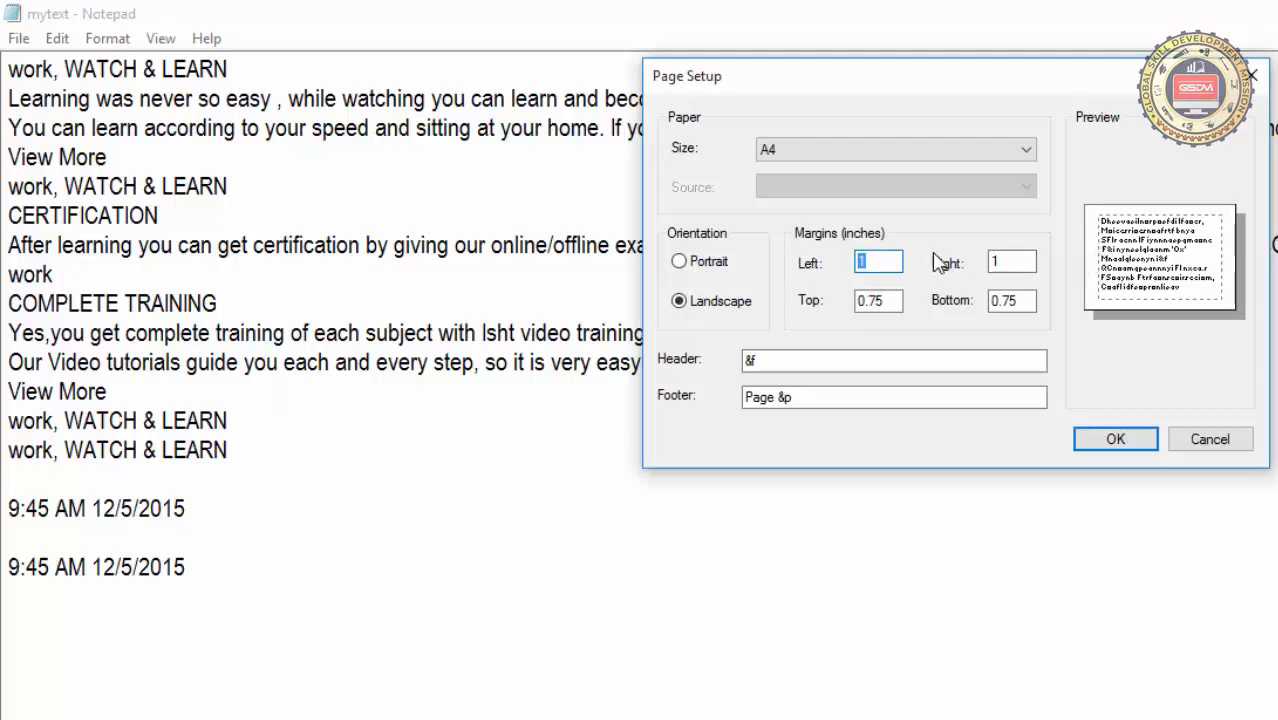
pyautogui.write('2')
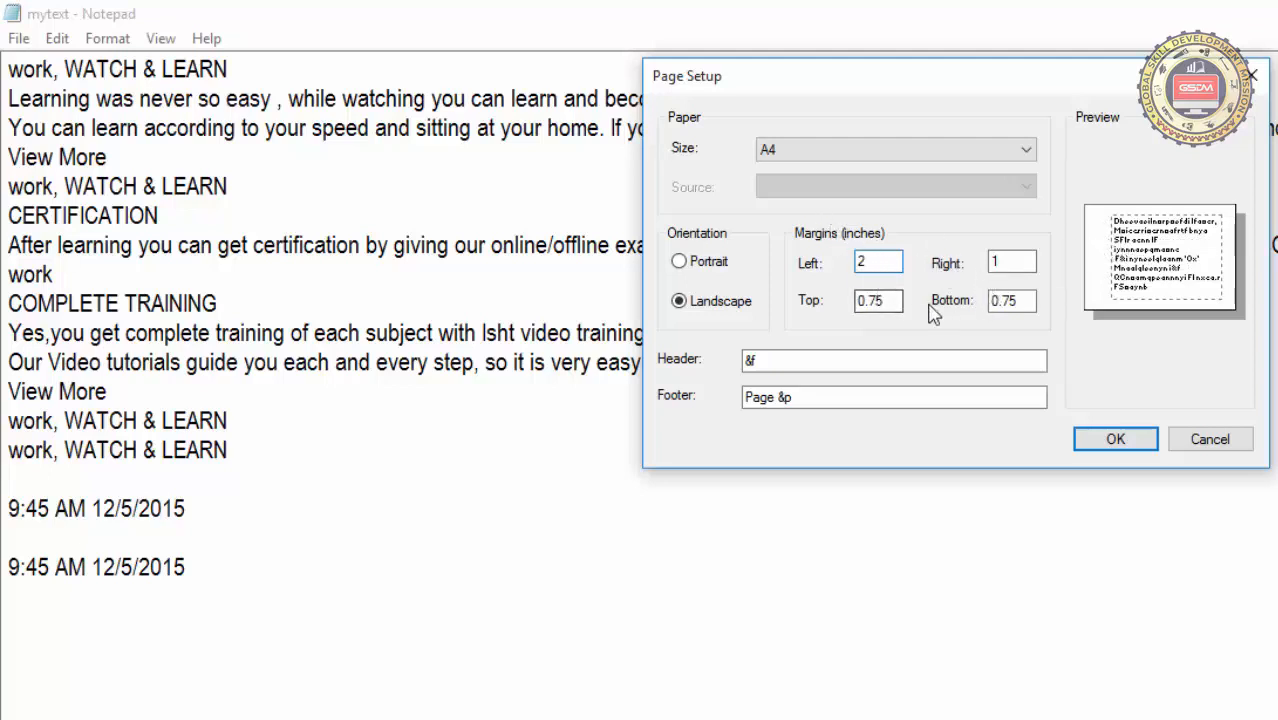
# Replace the page header code with the text "this is header"
pyautogui.doubleClick(846, 354)
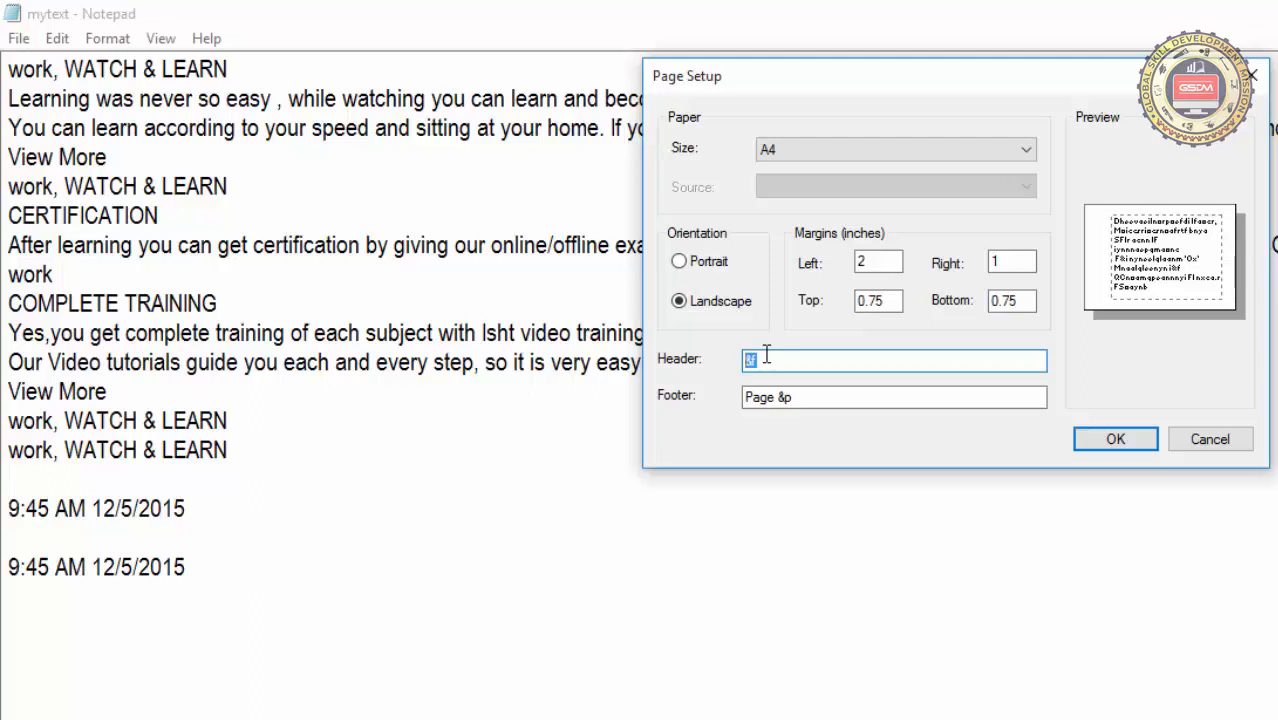
pyautogui.write('this is hed')
pyautogui.write('e')
pyautogui.press('BackSpace')
pyautogui.press('BackSpace')
pyautogui.press('BackSpace')
pyautogui.write('aeder')
# Replace the page footer with the text "this is footer" and accept the page setup
pyautogui.click(800, 397)
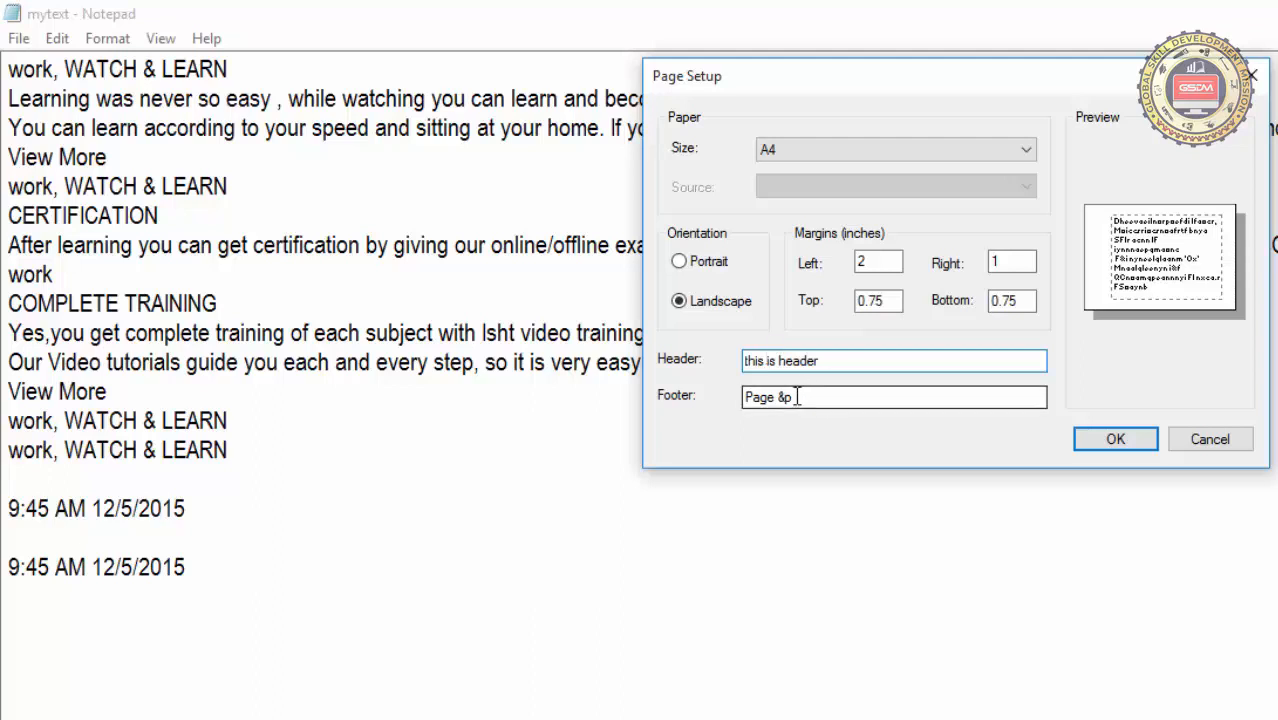
pyautogui.moveTo(813, 400); pyautogui.dragTo(745, 397)
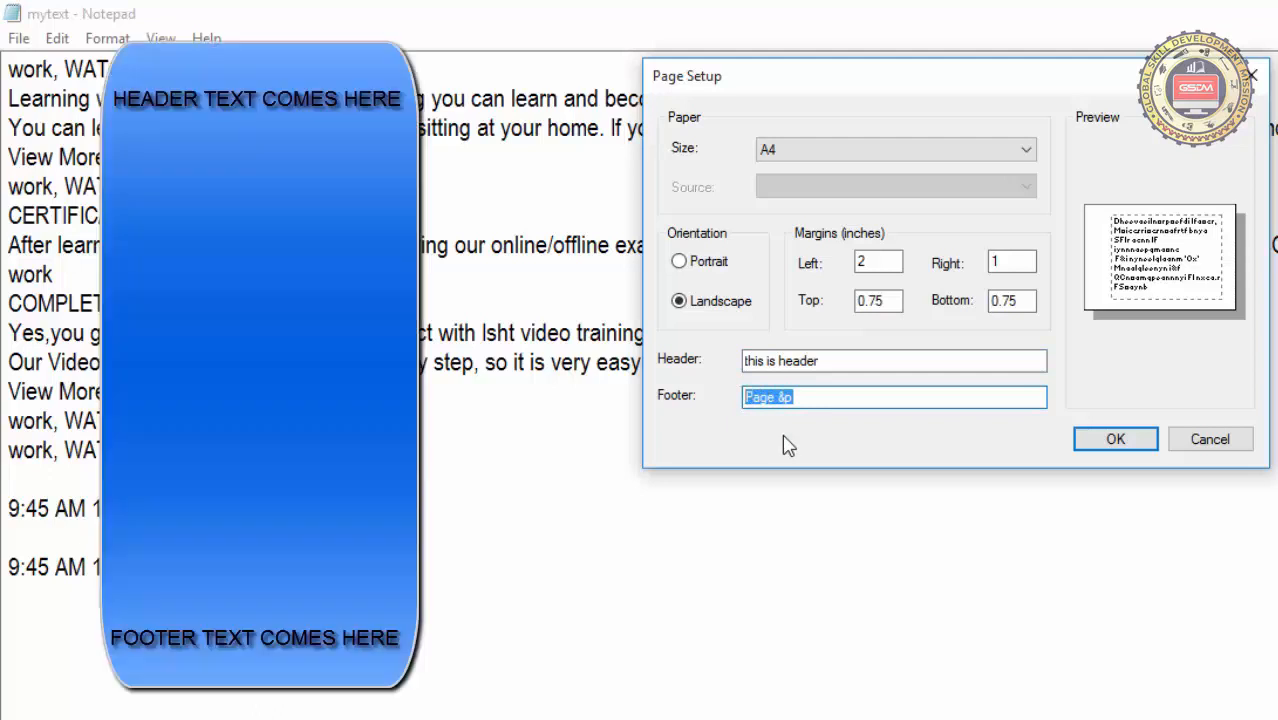
pyautogui.write('thiss')
pyautogui.press('BackSpace')
pyautogui.write('is footer')
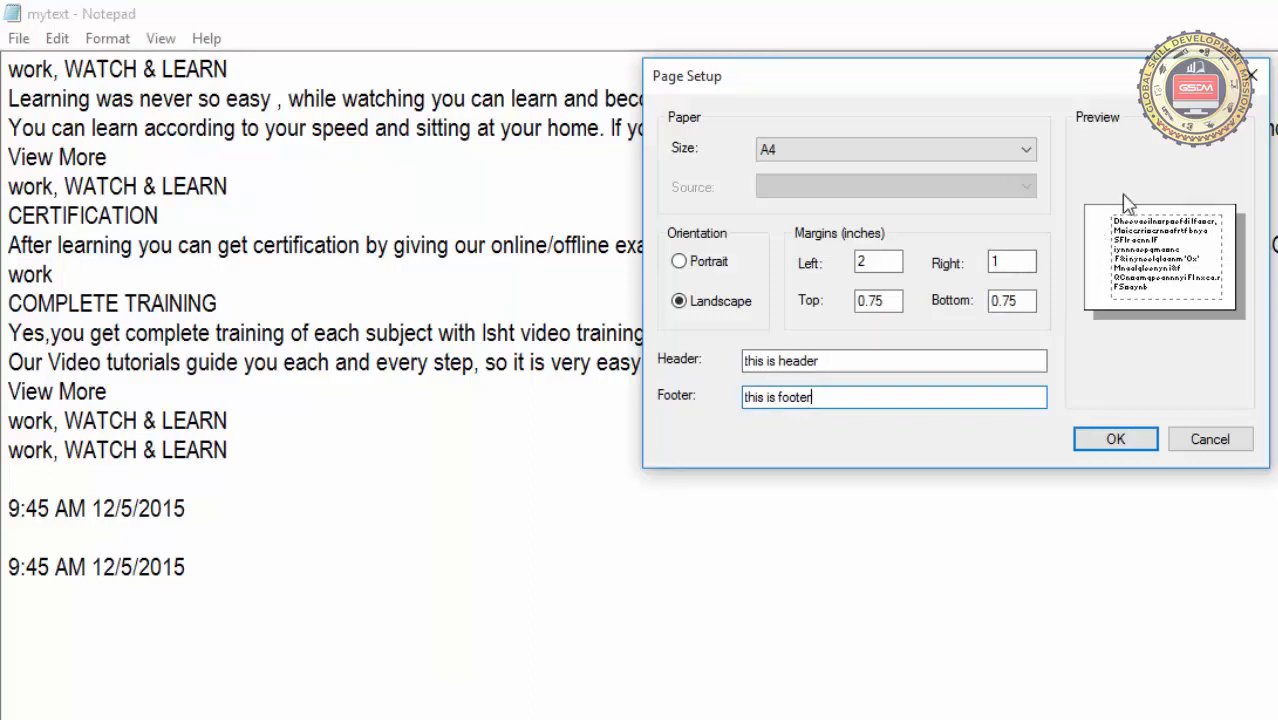
pyautogui.click(853, 362)
pyautogui.moveTo(853, 362); pyautogui.dragTo(708, 345)
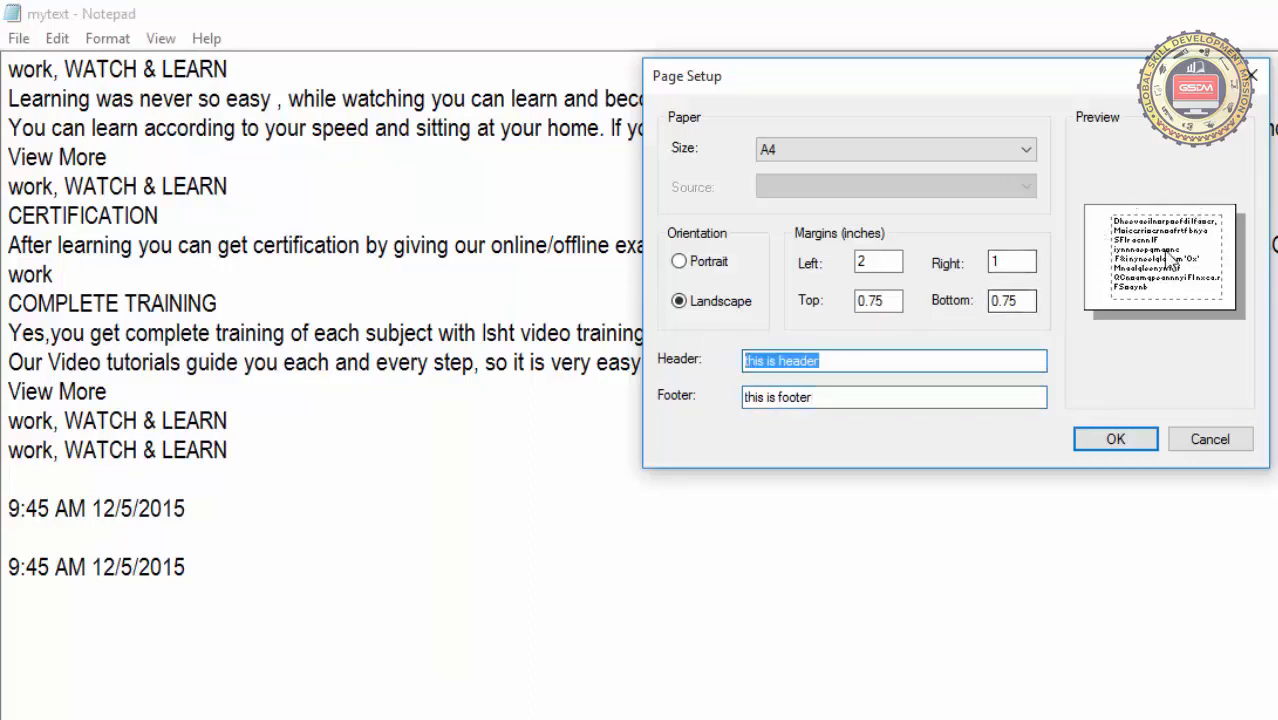
pyautogui.moveTo(911, 395); pyautogui.dragTo(702, 405)
pyautogui.click(1107, 441)
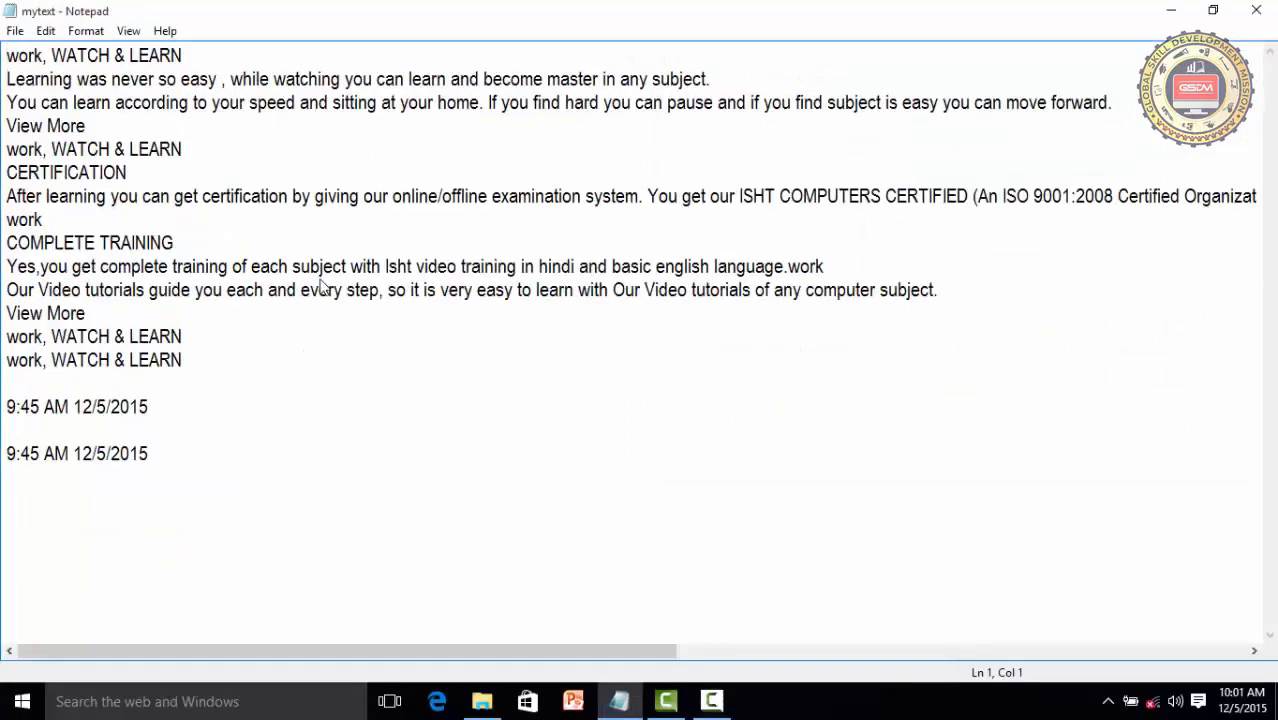
# Try Portrait orientation in the printing preferences of Microsoft Print to PDF, and leave the Print dialog without printing
pyautogui.click(14, 33)
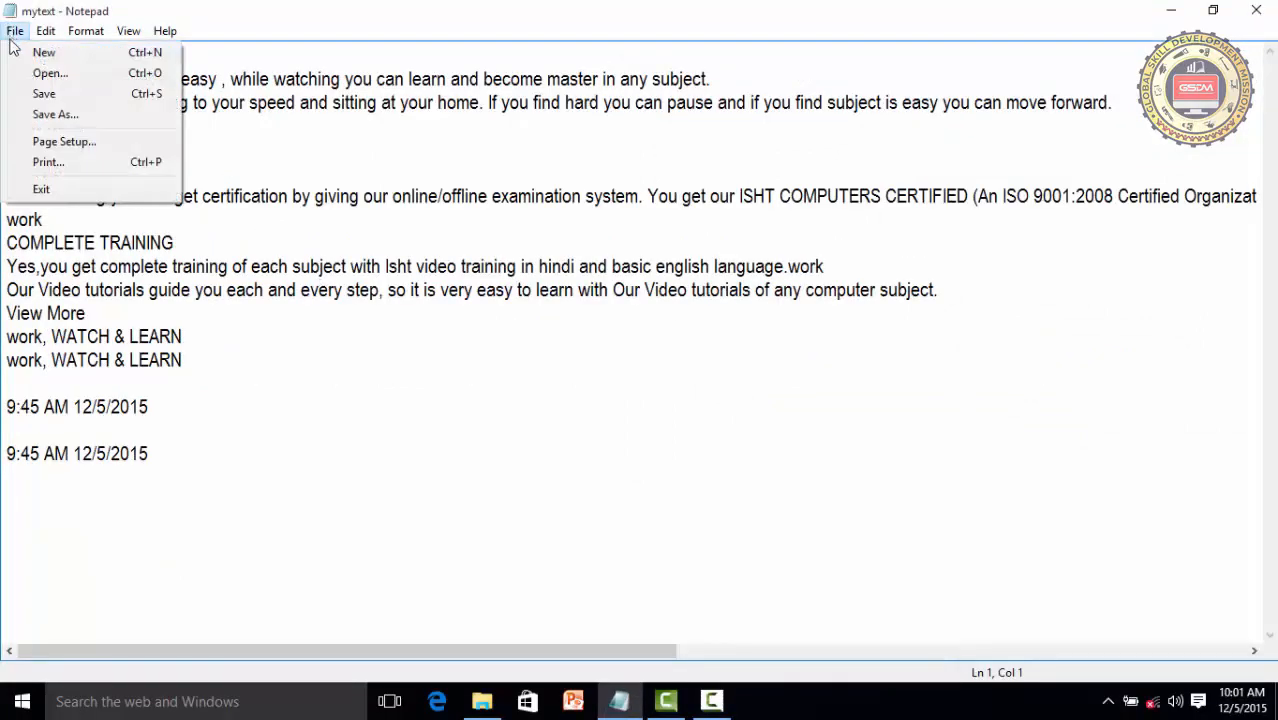
pyautogui.click(46, 163)
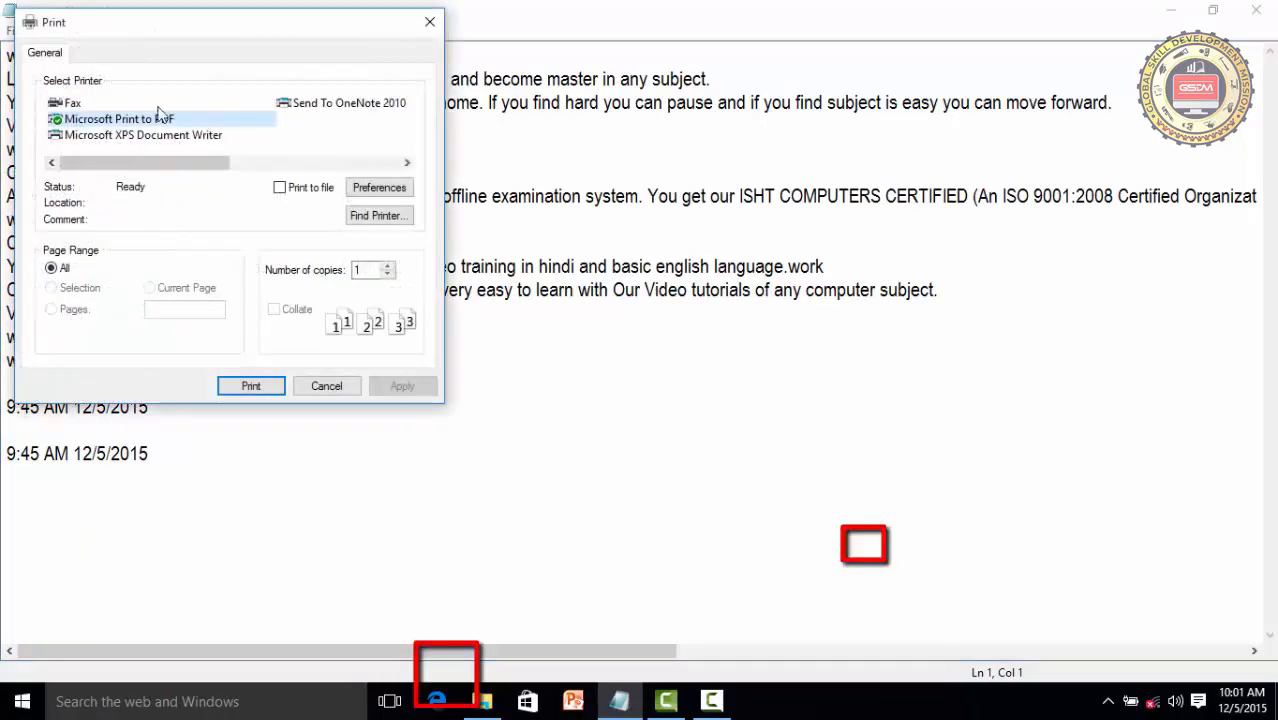
pyautogui.moveTo(166, 33); pyautogui.dragTo(412, 93)
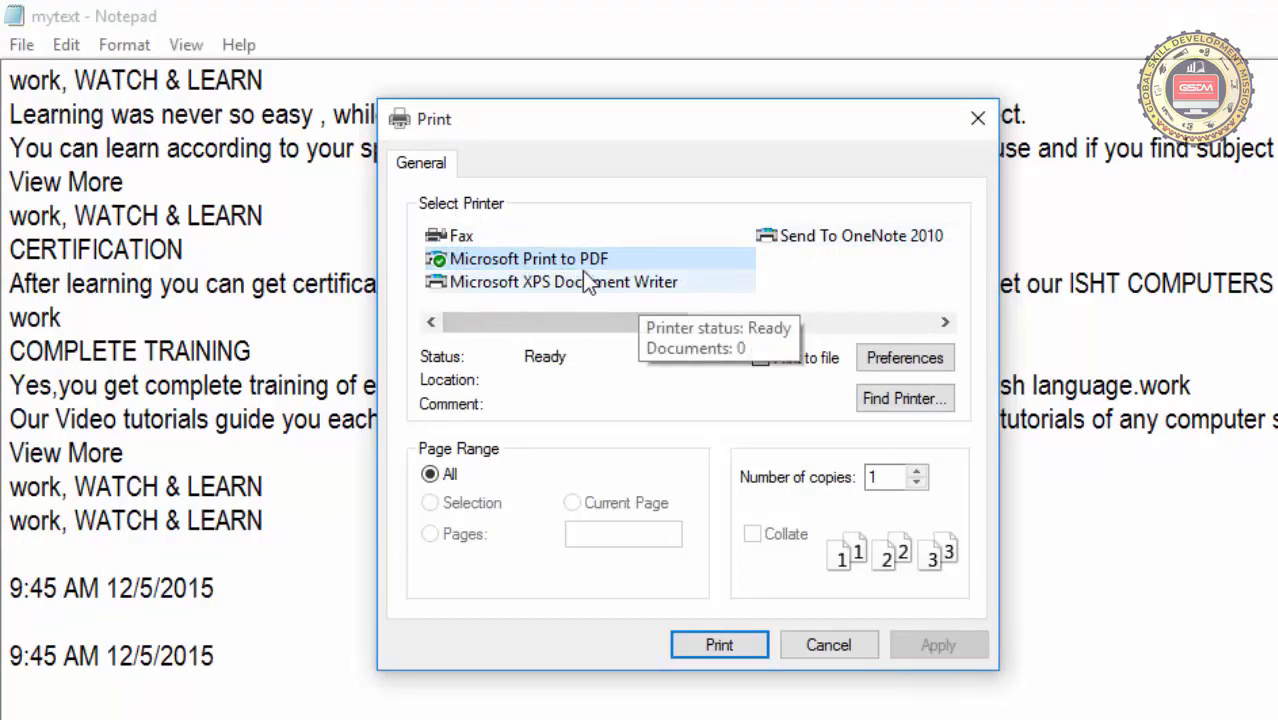
pyautogui.click(897, 361)
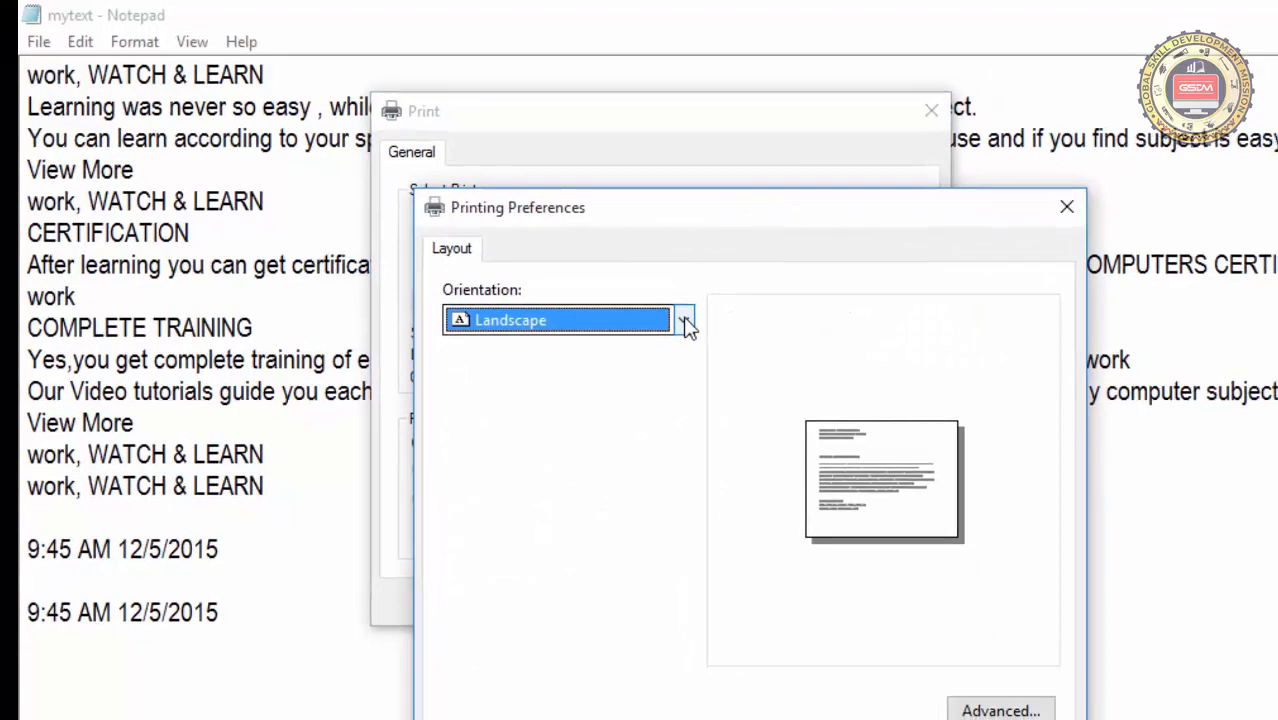
pyautogui.click(712, 343)
pyautogui.click(609, 399)
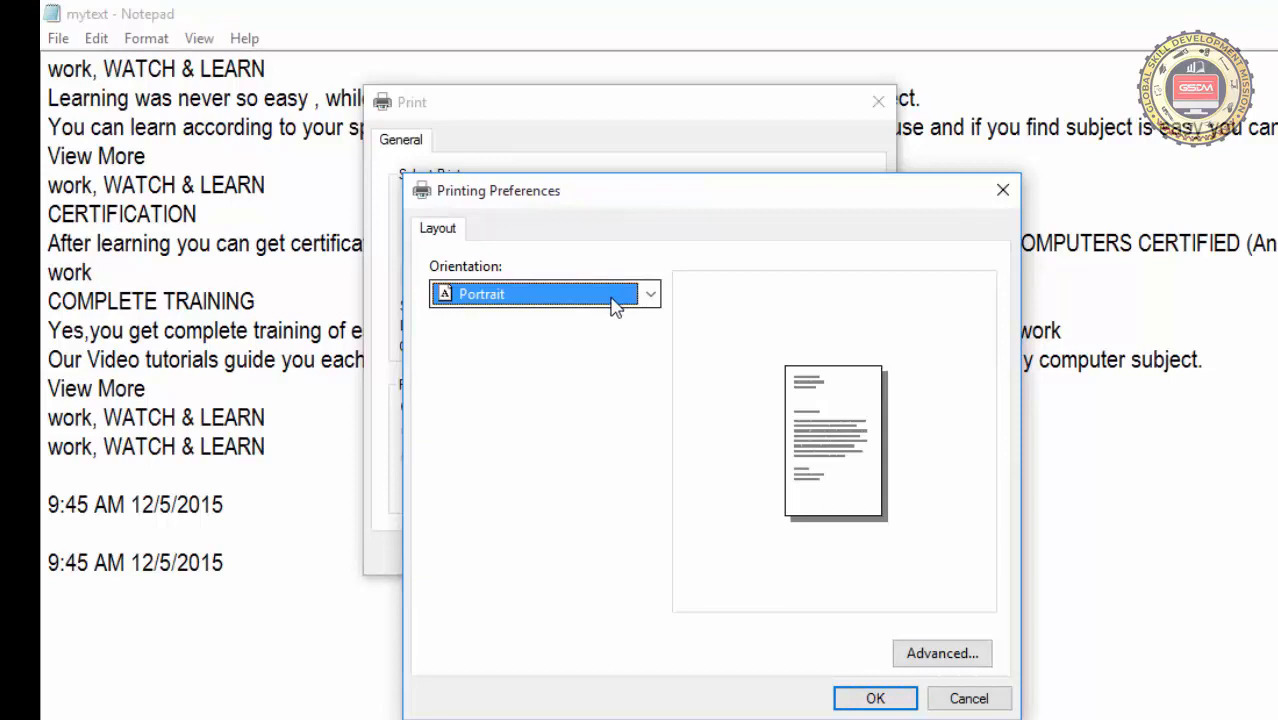
pyautogui.click(1002, 702)
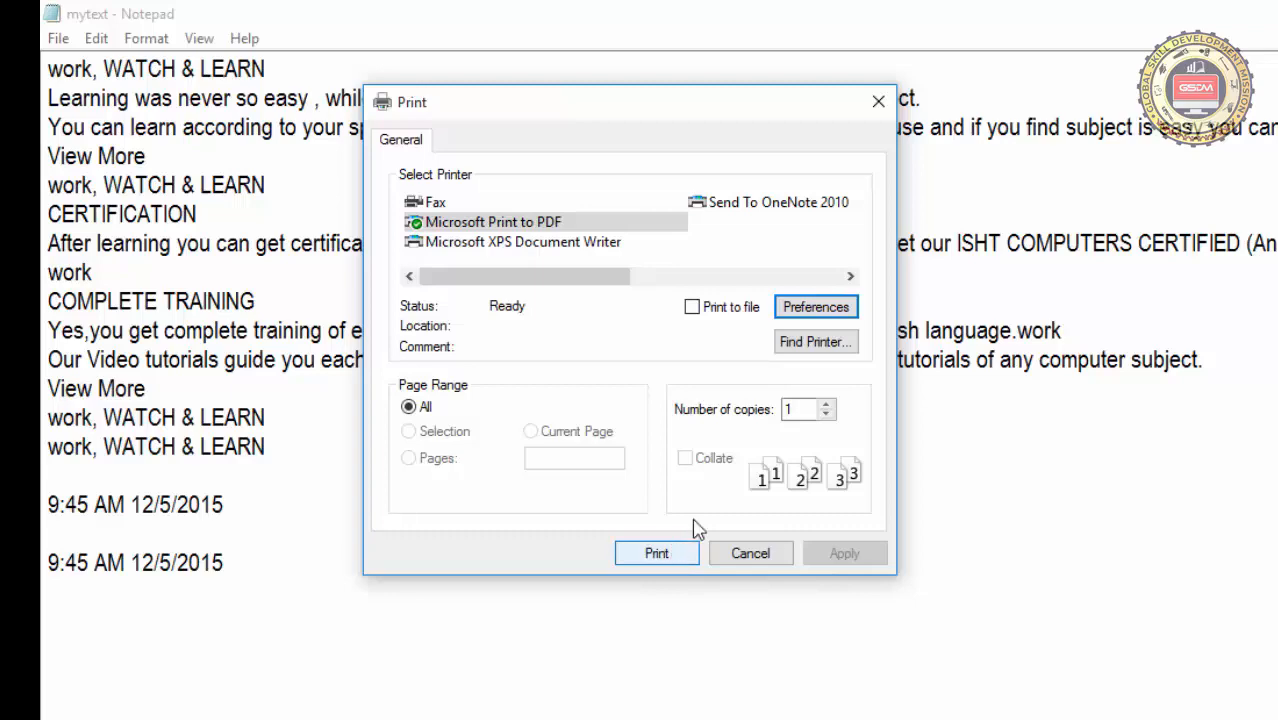
pyautogui.click(776, 555)
# Exit Notepad and start it again from its desktop shortcut
pyautogui.click(54, 40)
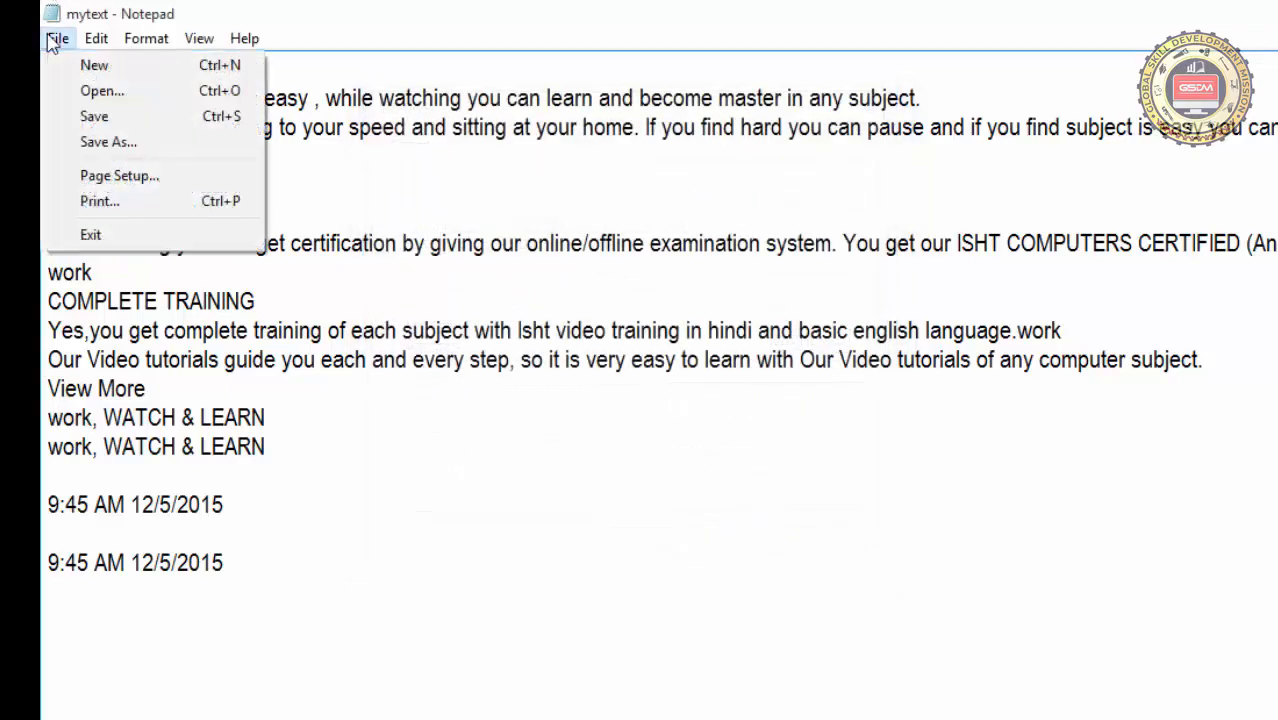
pyautogui.click(91, 236)
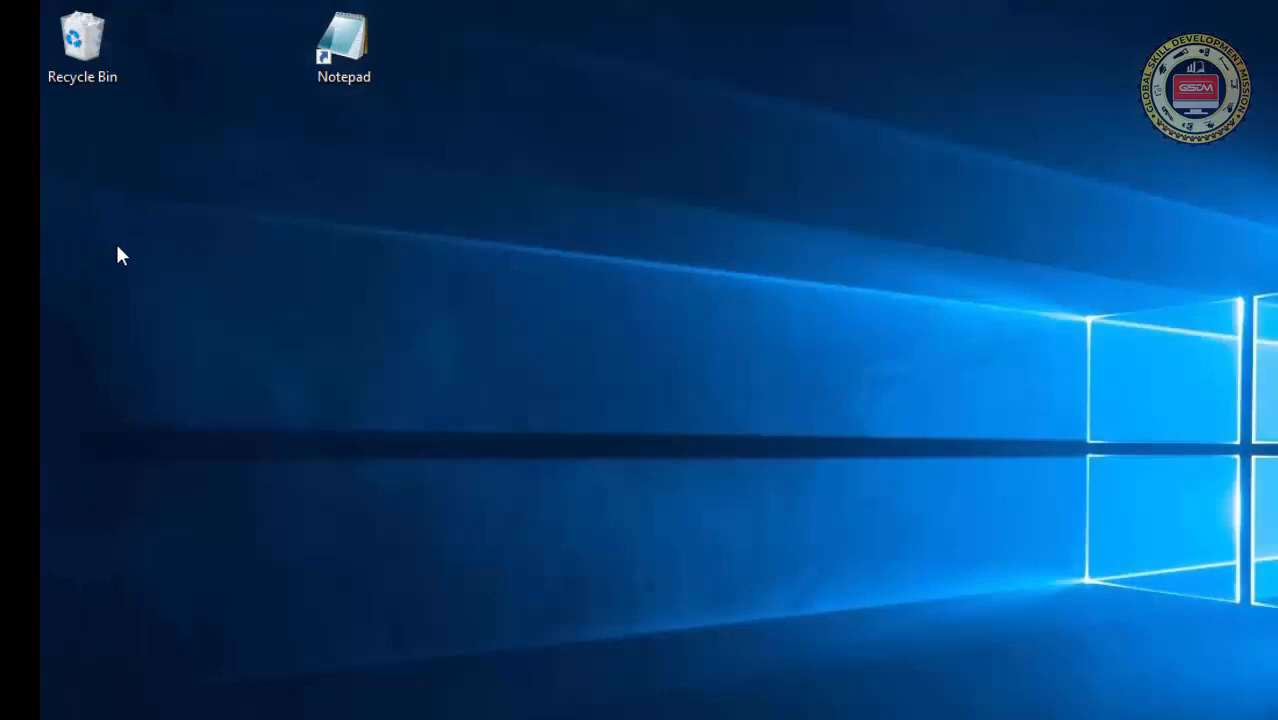
pyautogui.doubleClick(348, 47)
# Open the mytextone file from the Documents folder and maximize the window
pyautogui.click(252, 213)
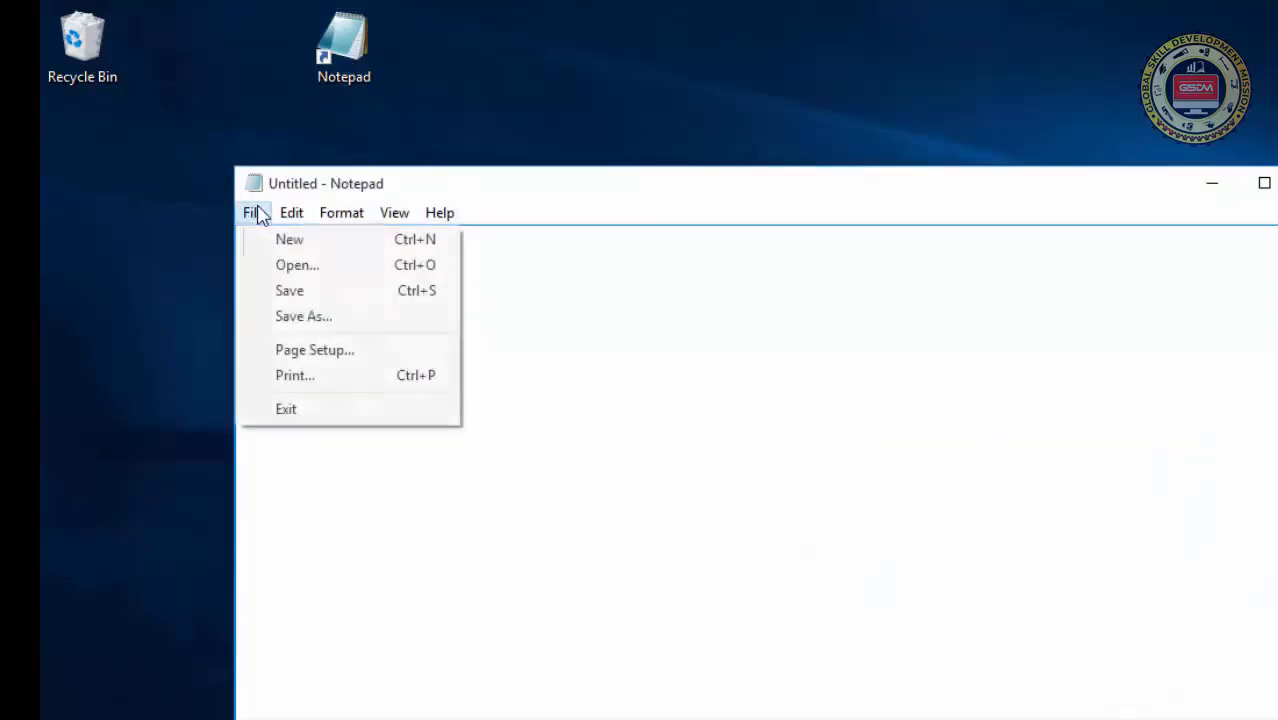
pyautogui.click(285, 265)
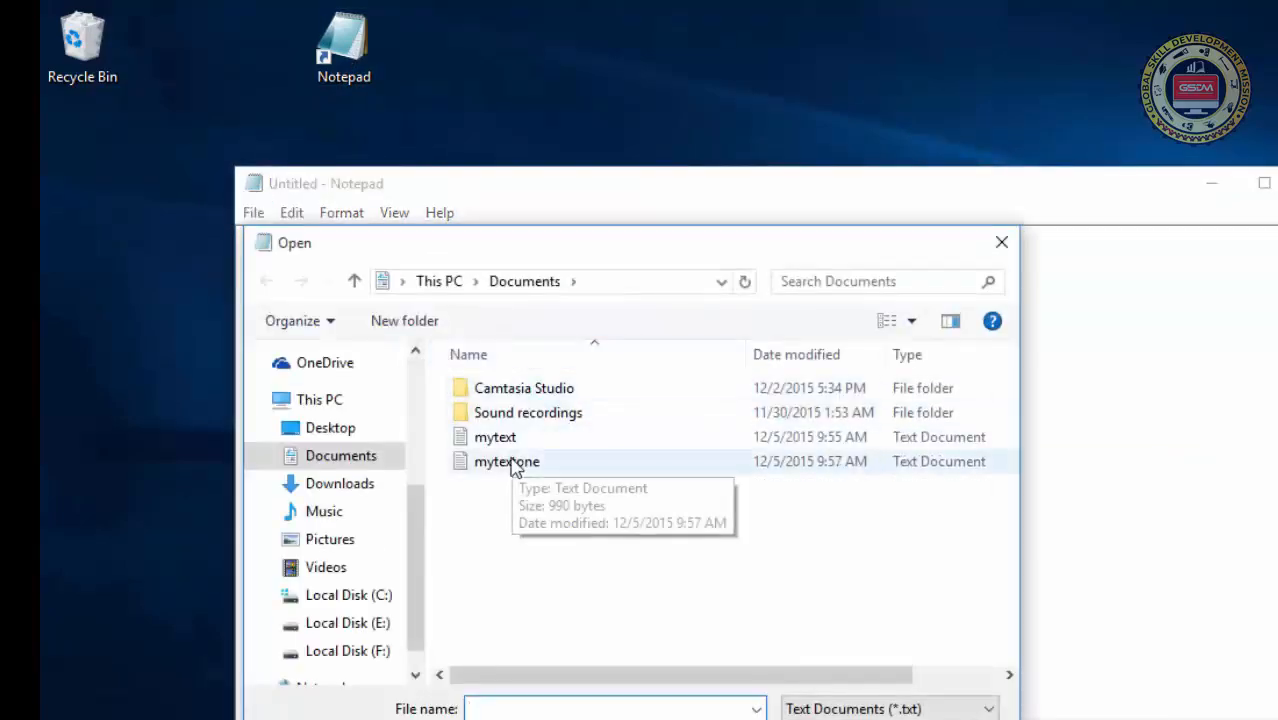
pyautogui.doubleClick(508, 462)
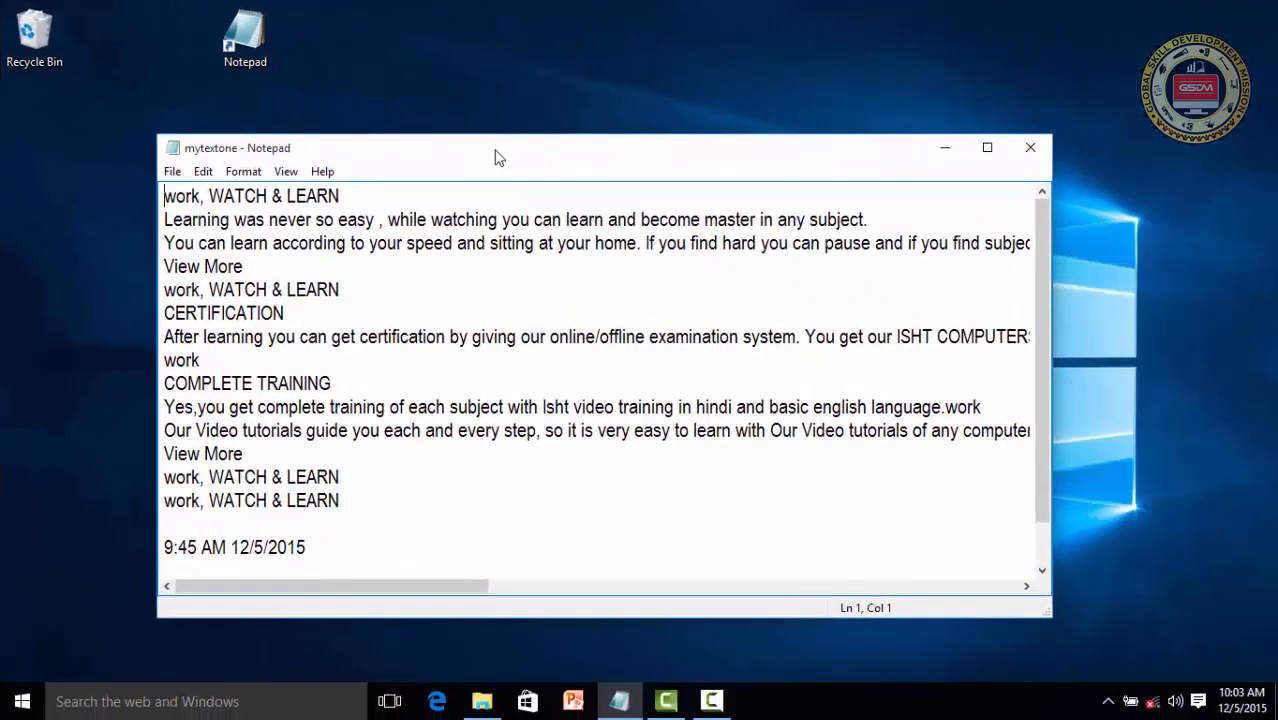
pyautogui.doubleClick(498, 157)
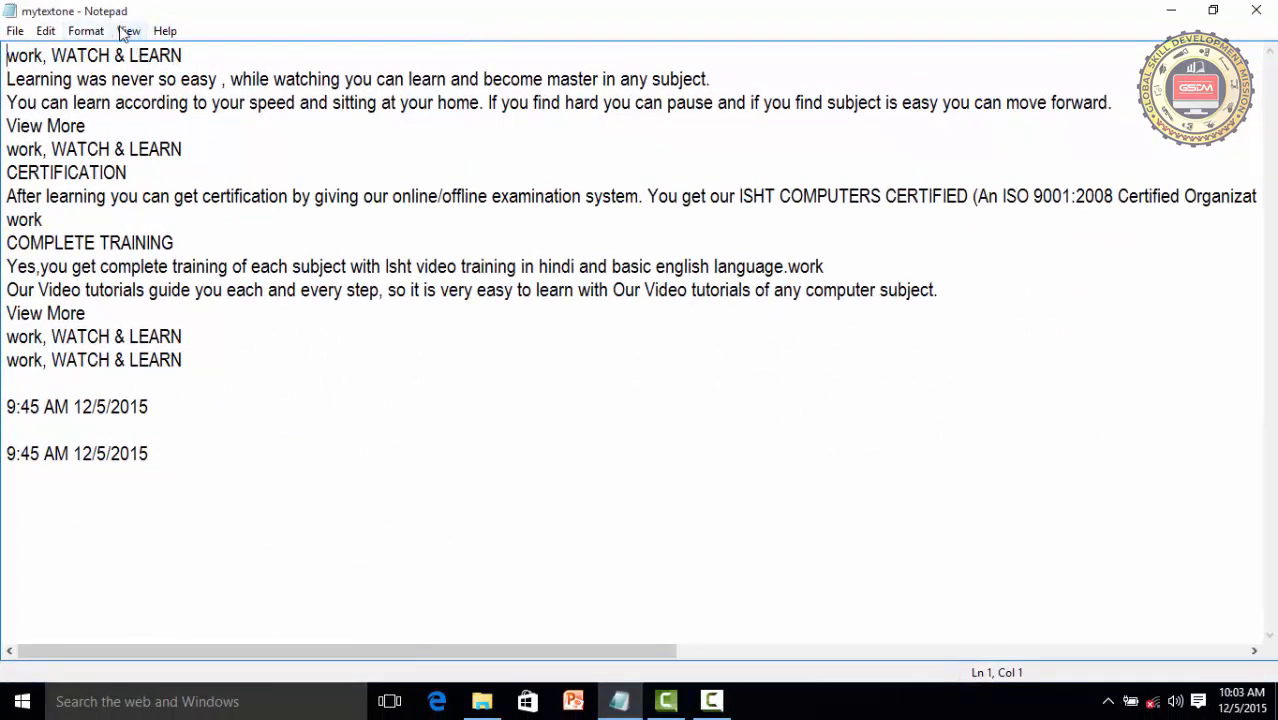
# Examine the line and column read-out in the status bar by placing the cursor at several spots in the text
pyautogui.click(128, 33)
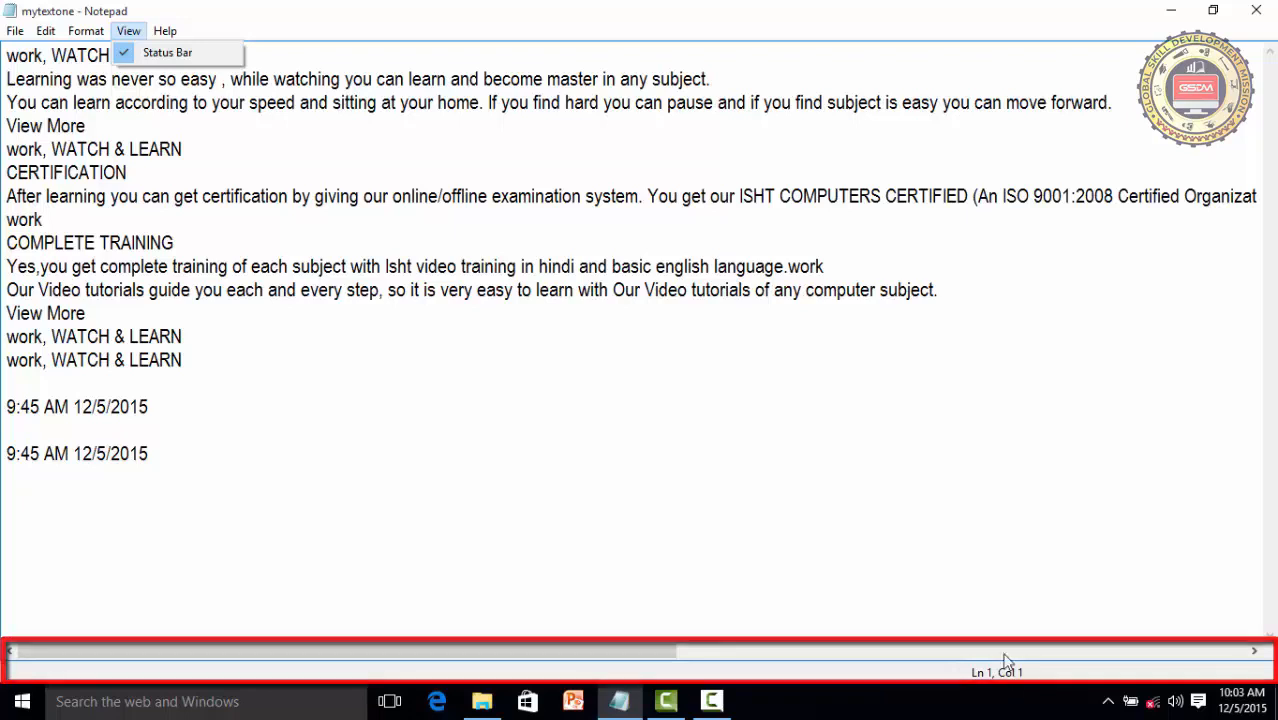
pyautogui.click(126, 280)
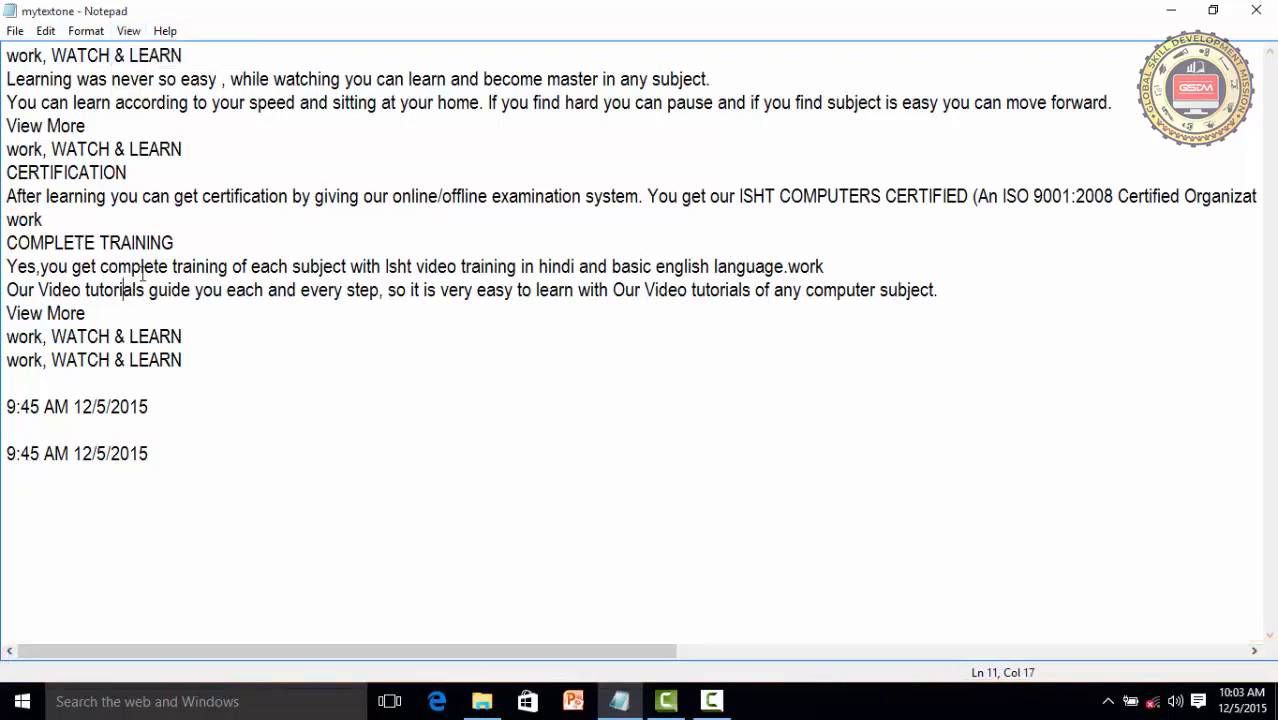
pyautogui.click(151, 264)
pyautogui.click(614, 267)
pyautogui.click(520, 276)
pyautogui.click(404, 104)
pyautogui.click(163, 337)
pyautogui.click(131, 407)
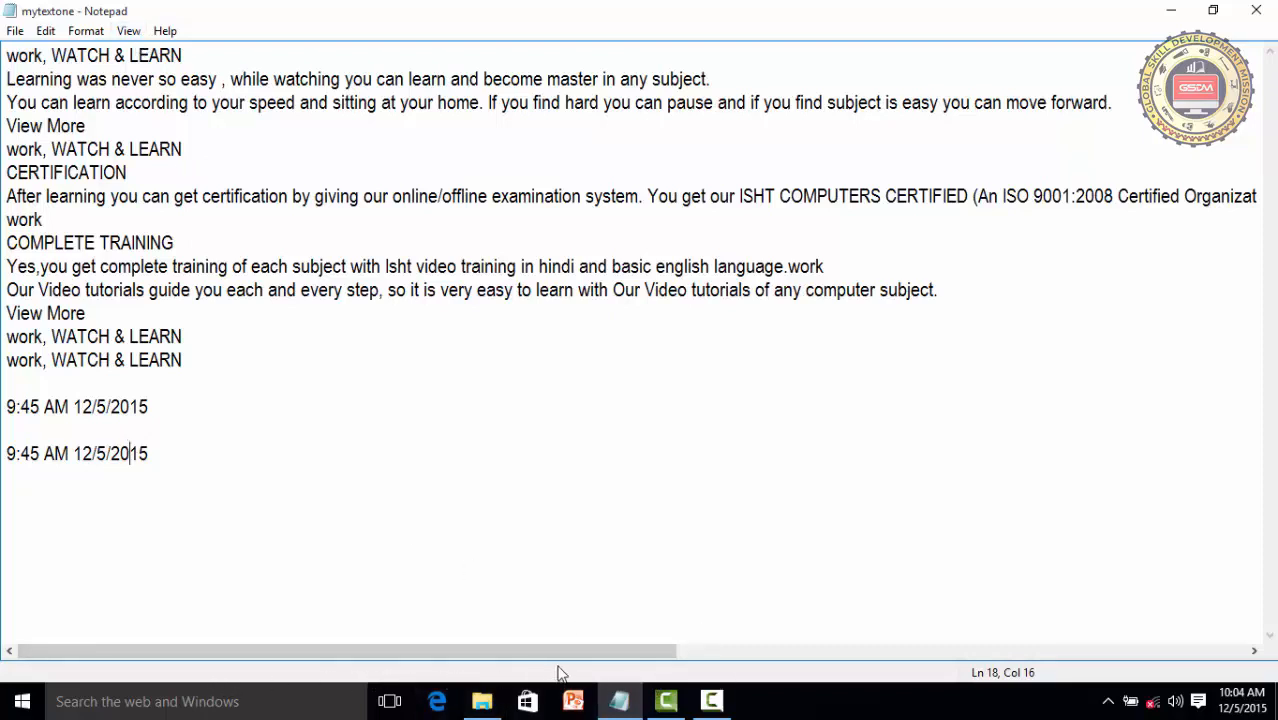
# Hide the status bar, show it again, and place the cursor in the line below CERTIFICATION
pyautogui.click(128, 31)
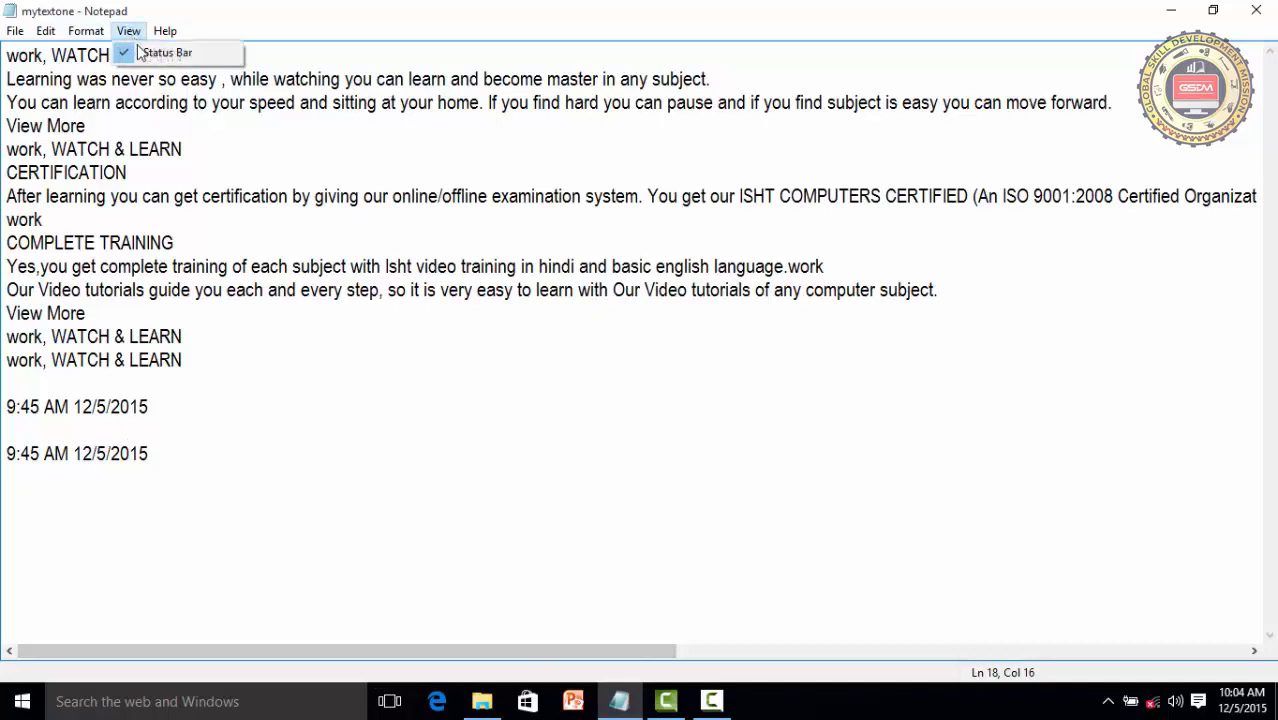
pyautogui.click(160, 53)
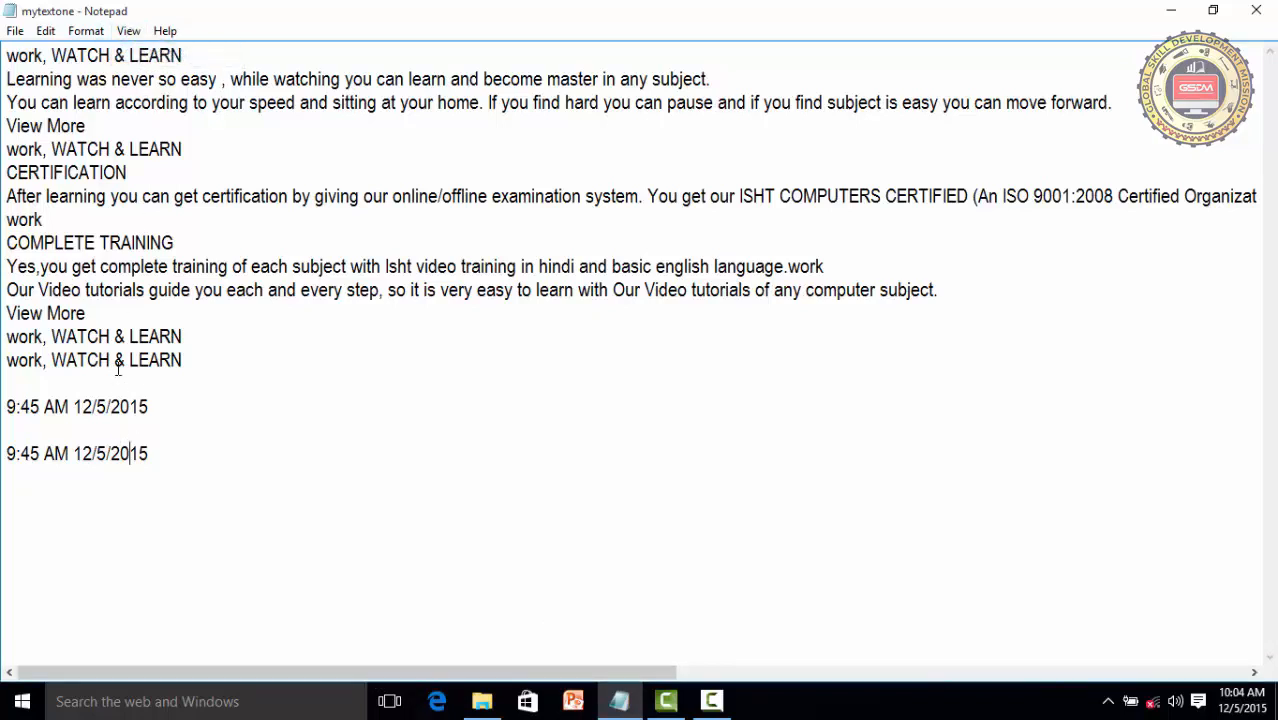
pyautogui.click(128, 31)
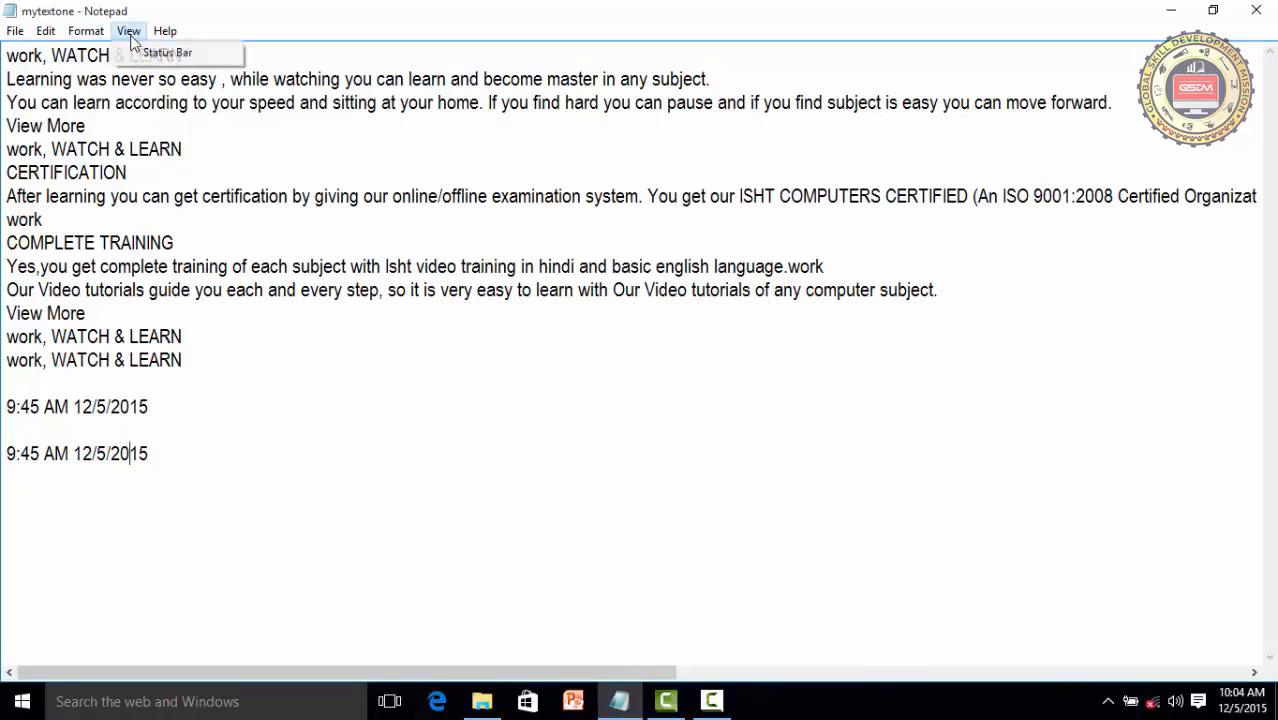
pyautogui.click(136, 55)
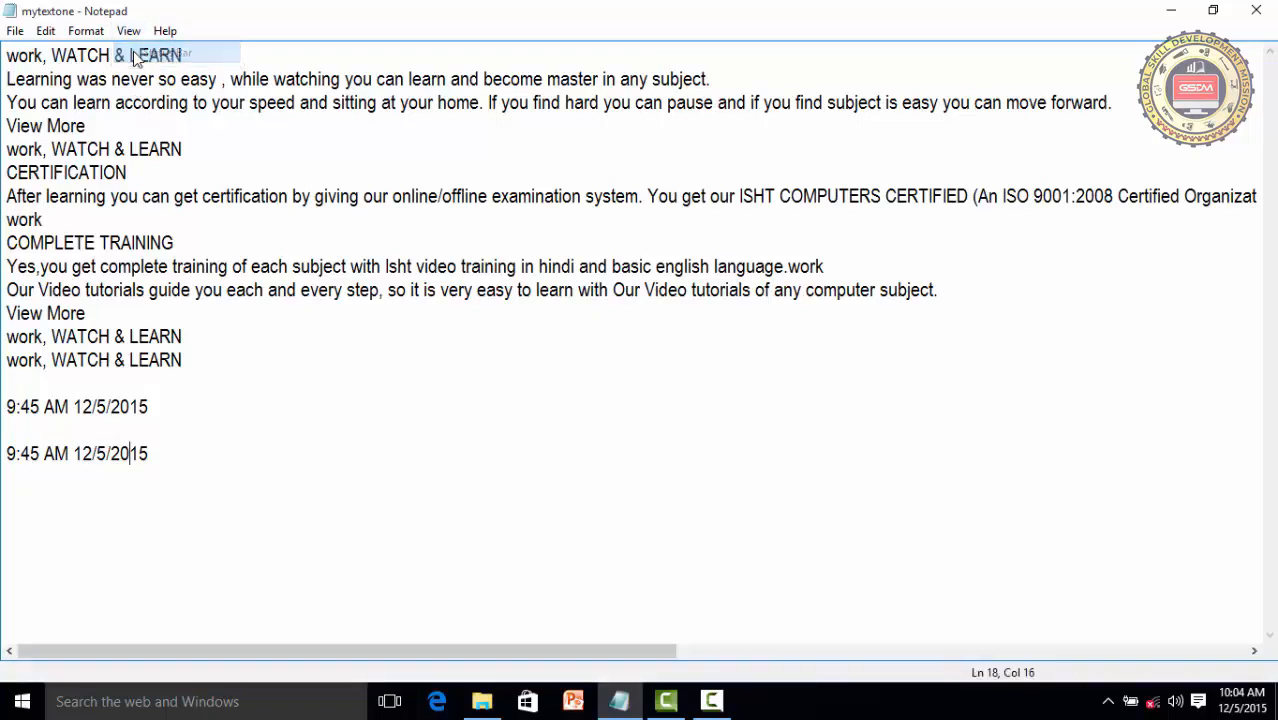
pyautogui.click(152, 194)
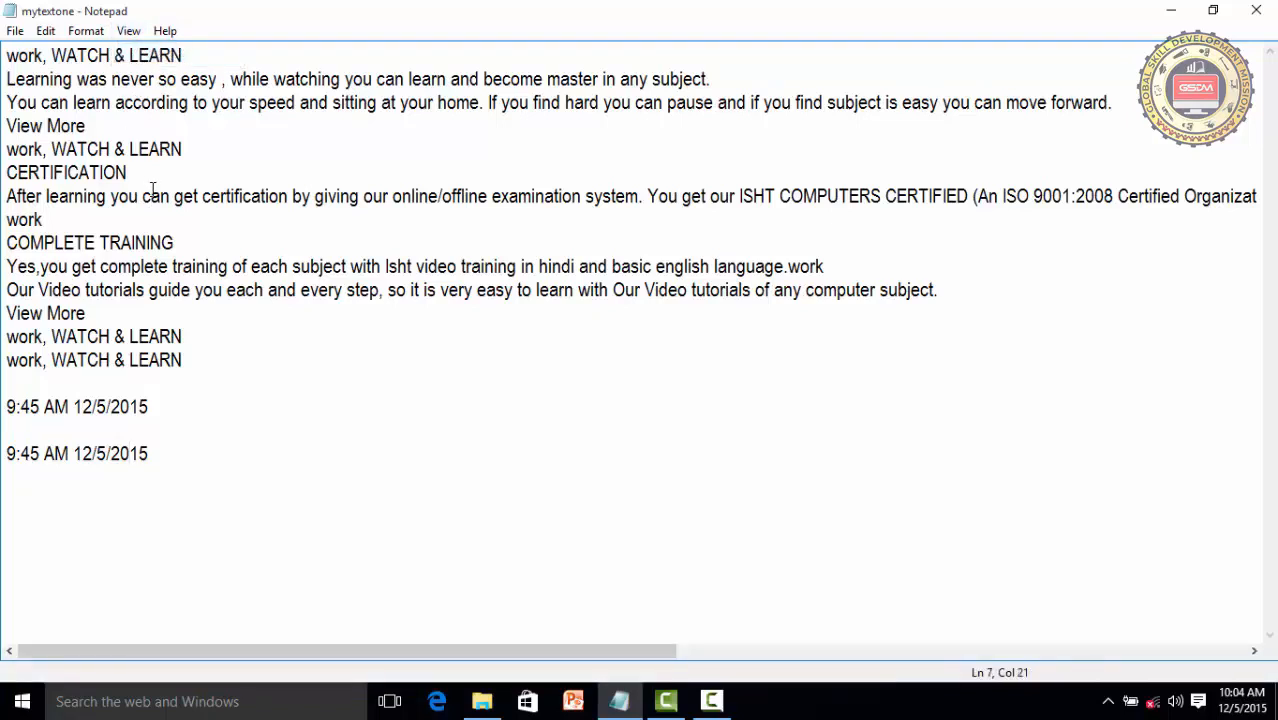
# View Notepad's help page and close the help window
pyautogui.click(165, 31)
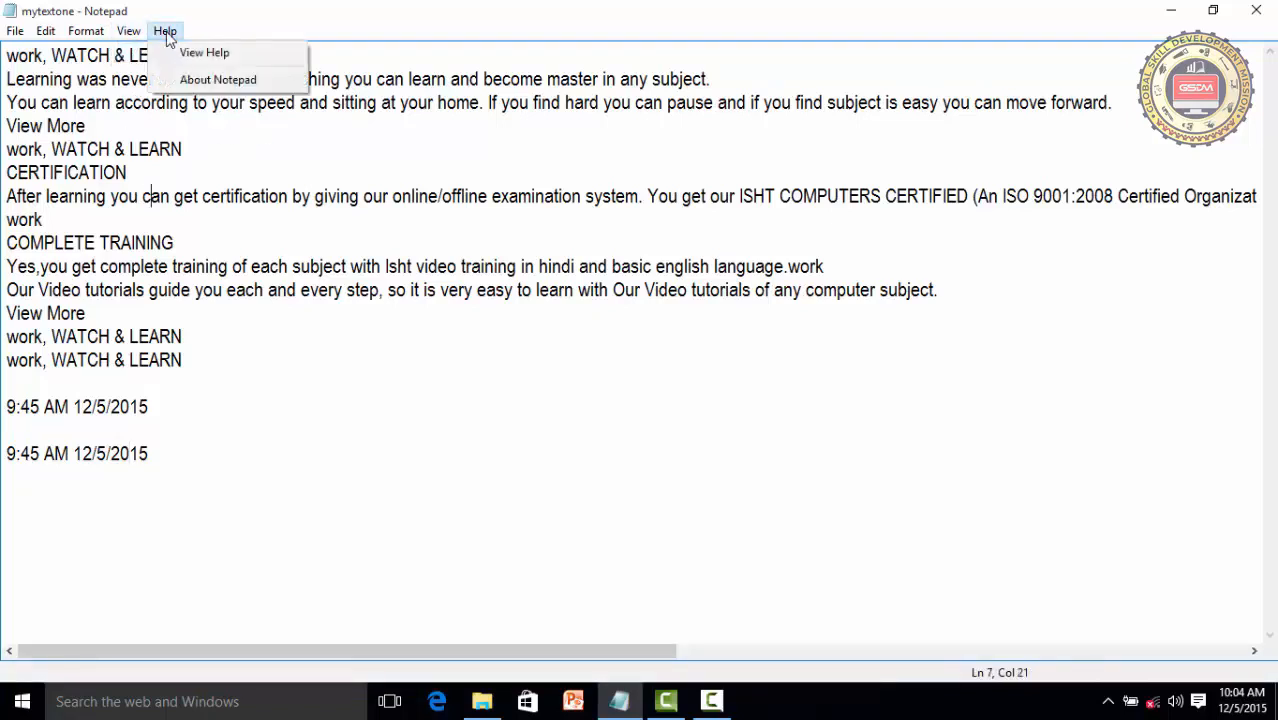
pyautogui.click(218, 56)
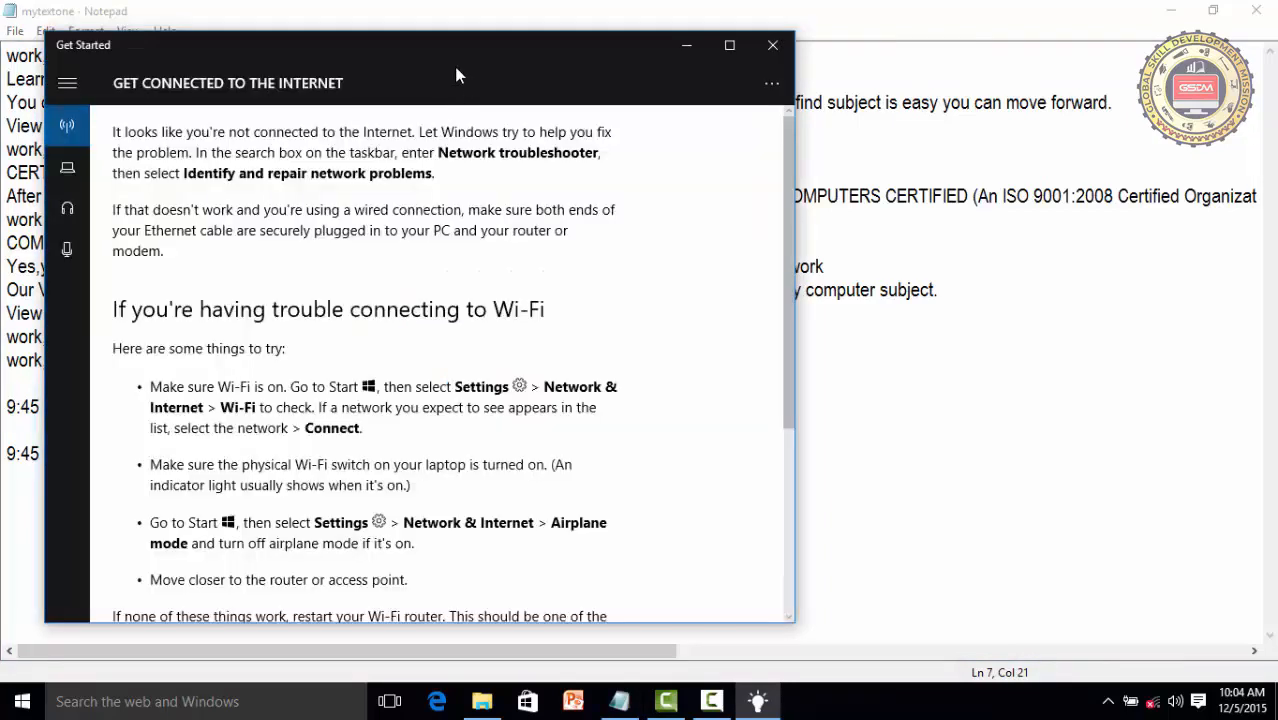
pyautogui.click(772, 48)
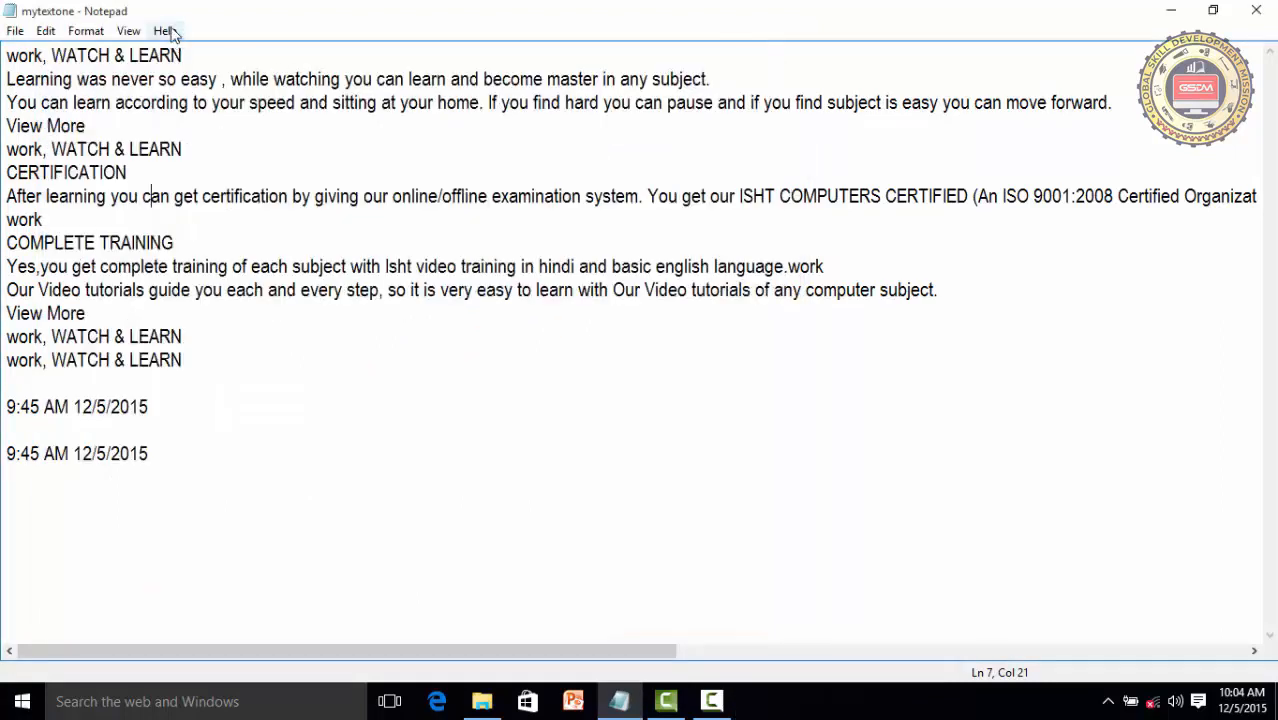
# View the About Notepad version and licence information, moving the dialog toward the middle of the text, and close it
pyautogui.click(168, 32)
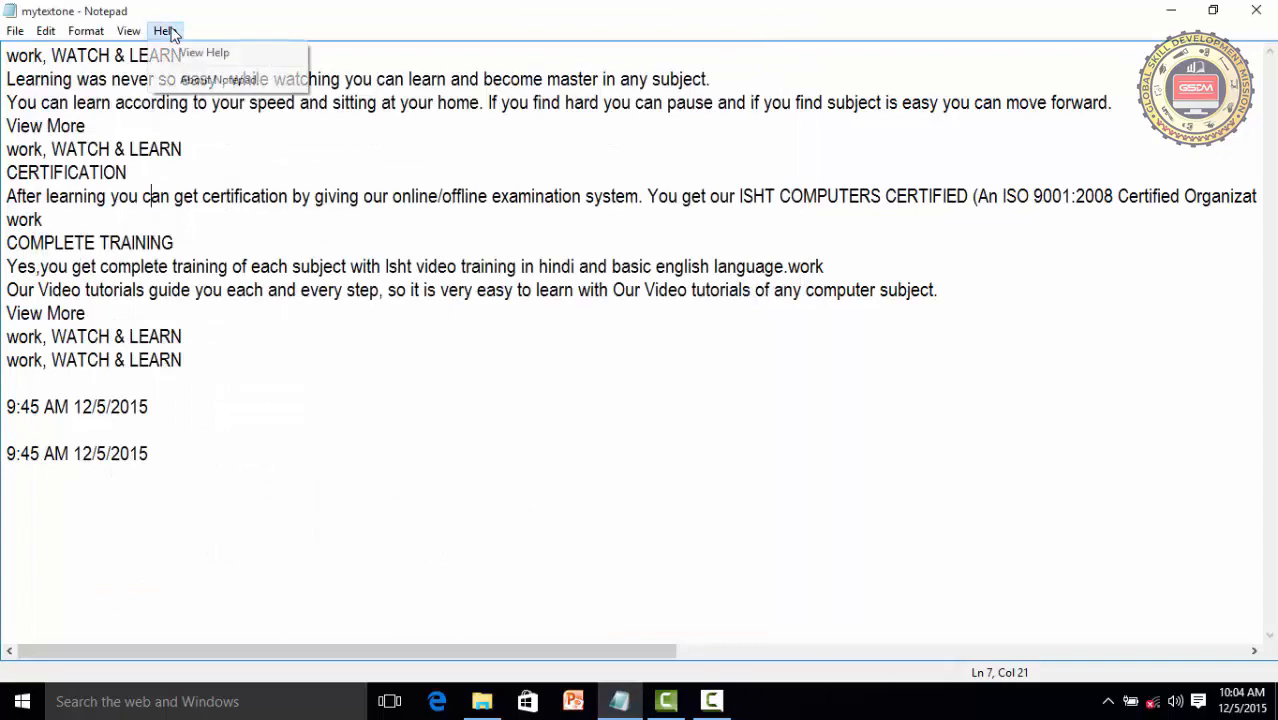
pyautogui.click(210, 83)
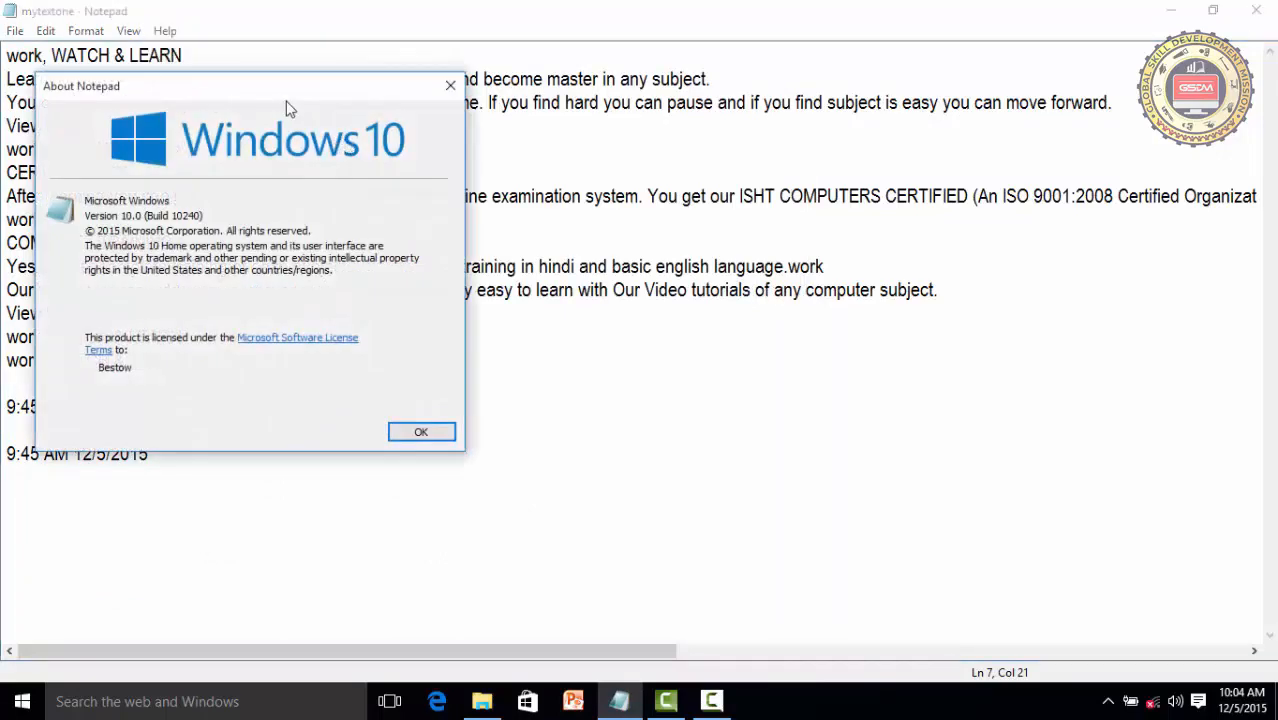
pyautogui.moveTo(286, 101); pyautogui.dragTo(586, 129)
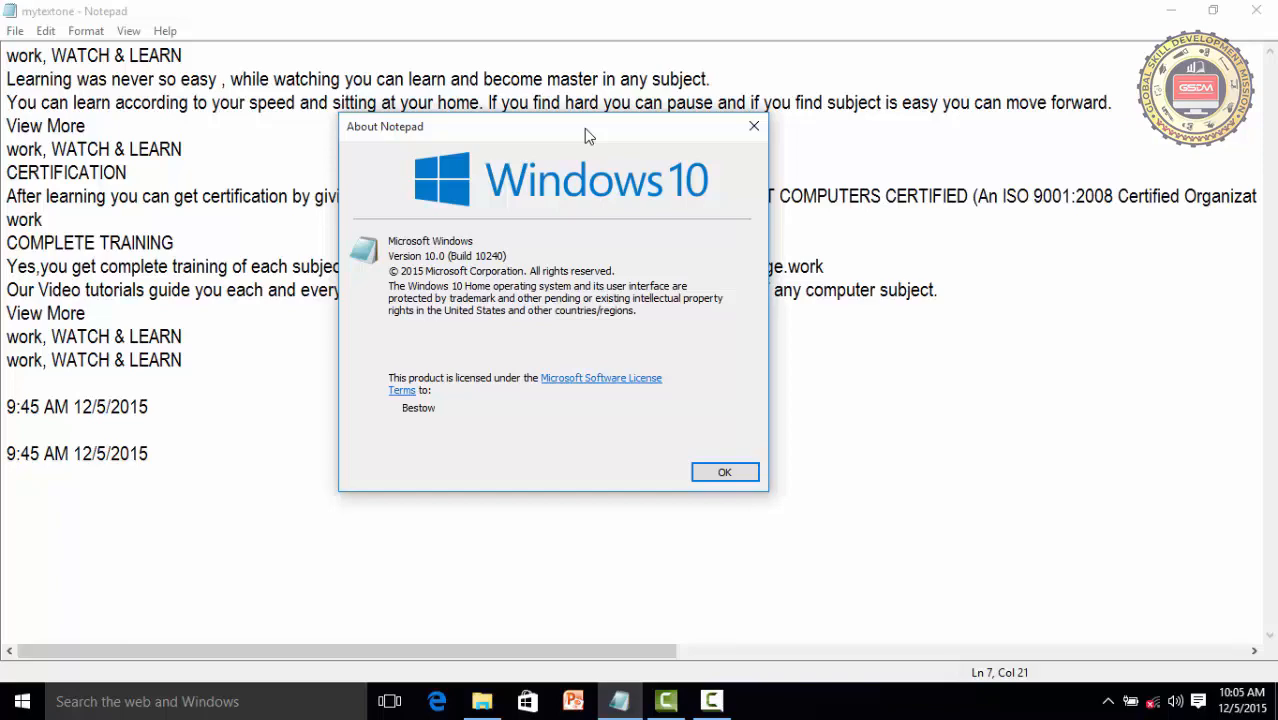
pyautogui.click(754, 127)
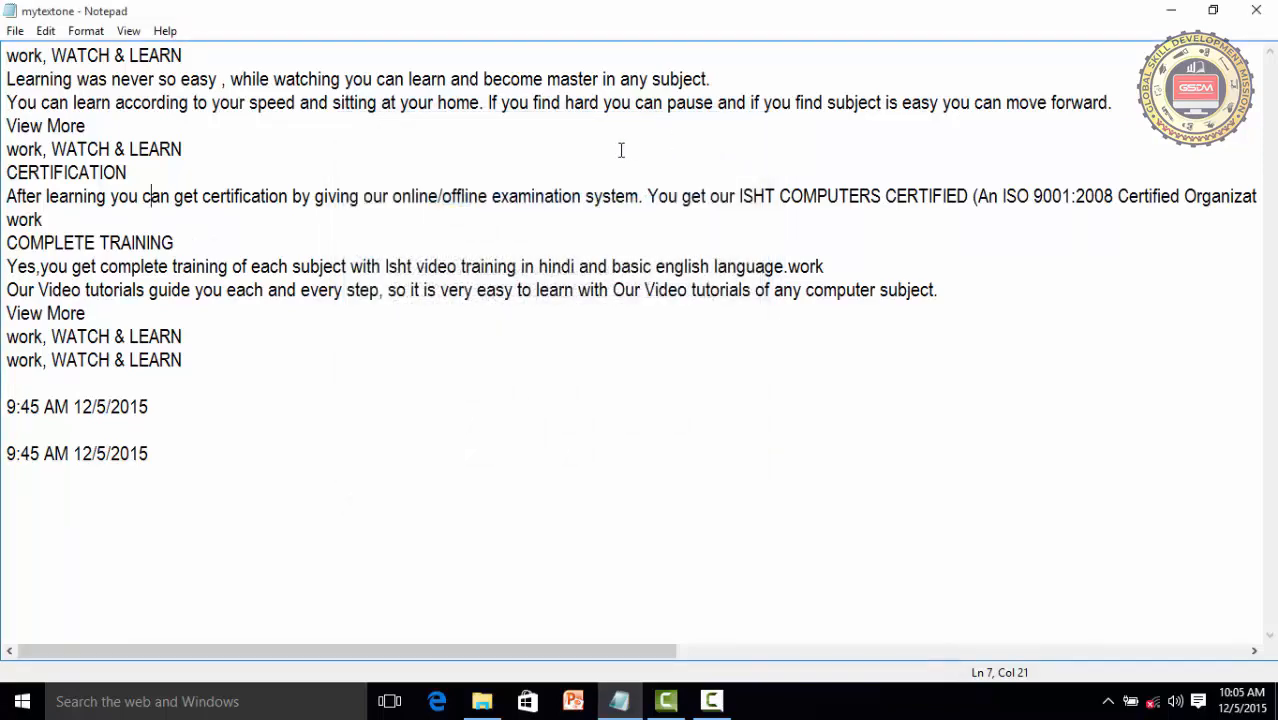